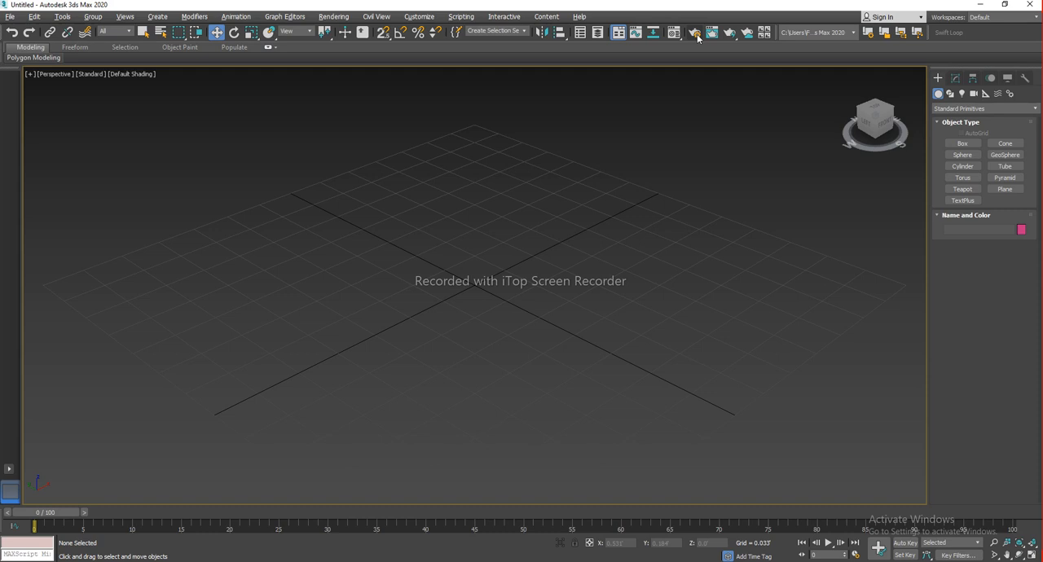
Open the Render Setup dialog and move it beside the viewport
left_click(694, 32)
left_click_drag(322, 88, 571, 106)
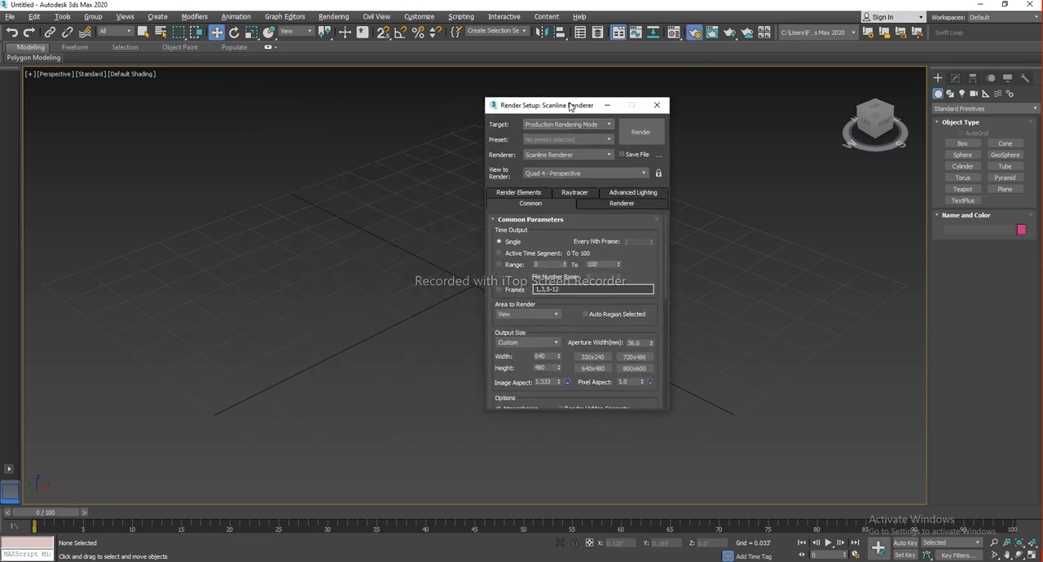
left_click(335, 19)
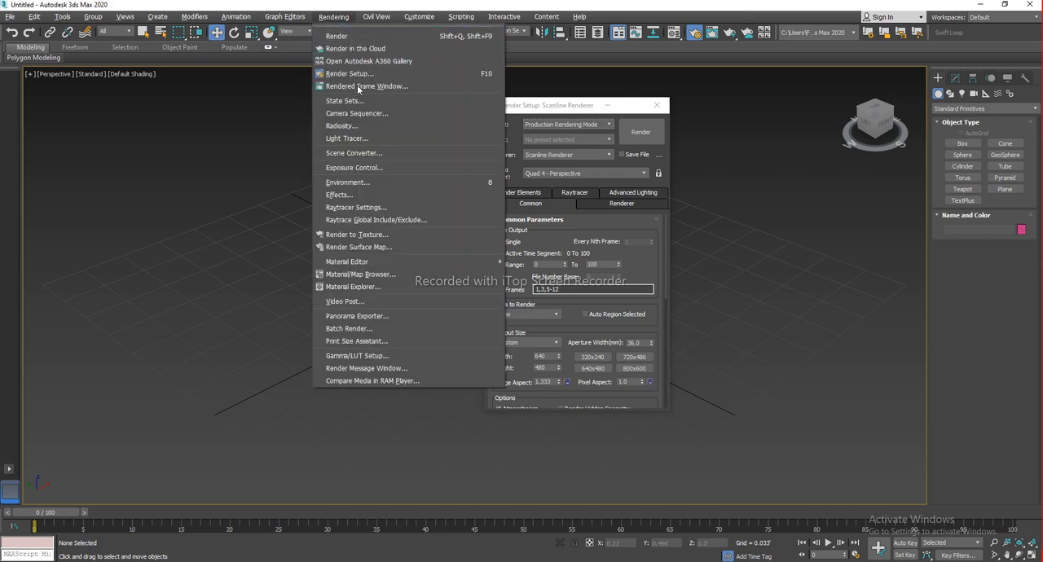
left_click_drag(568, 108, 644, 108)
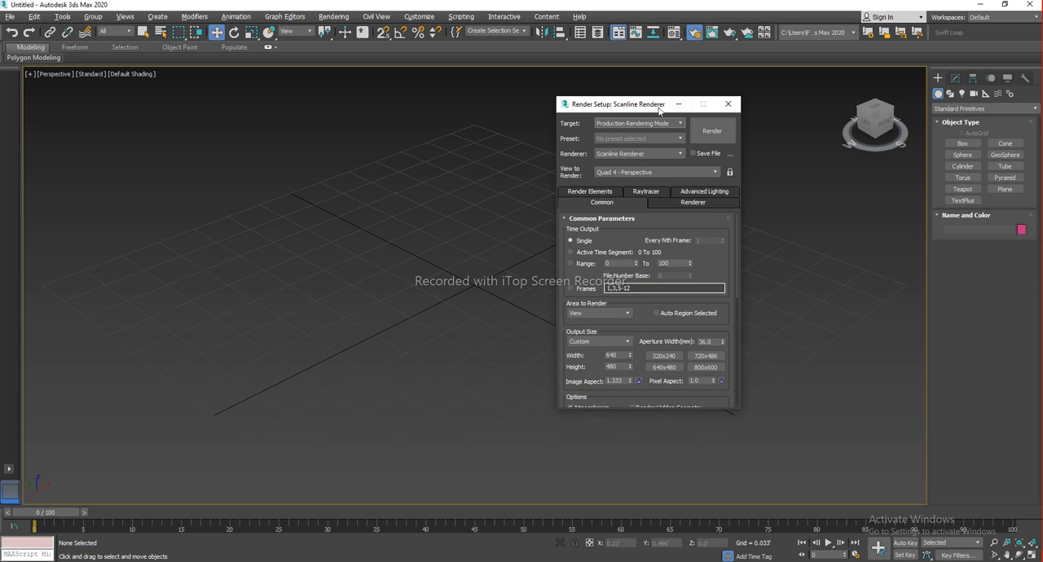
left_click_drag(627, 111, 664, 111)
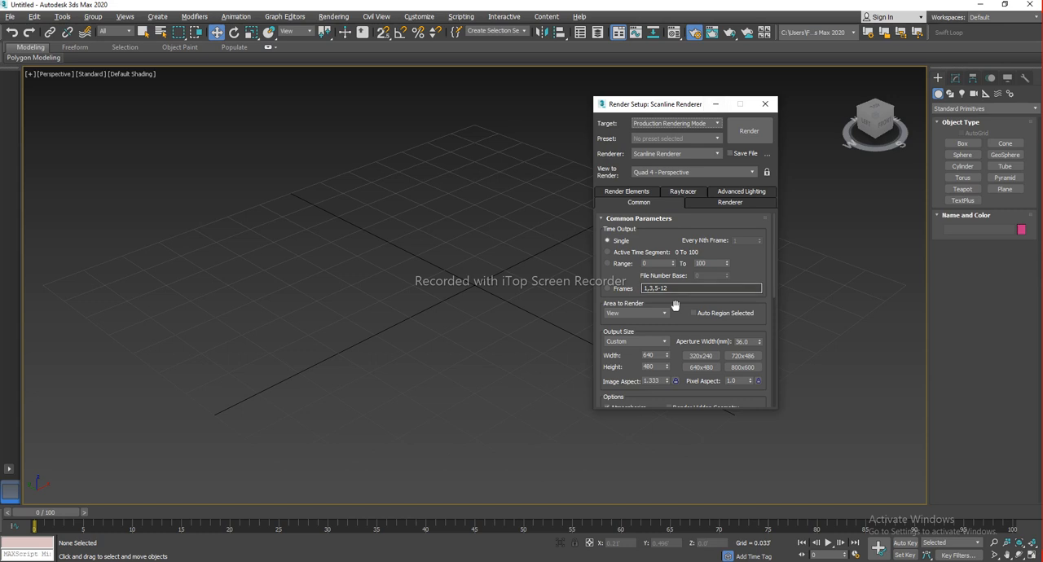
left_click_drag(672, 104, 687, 71)
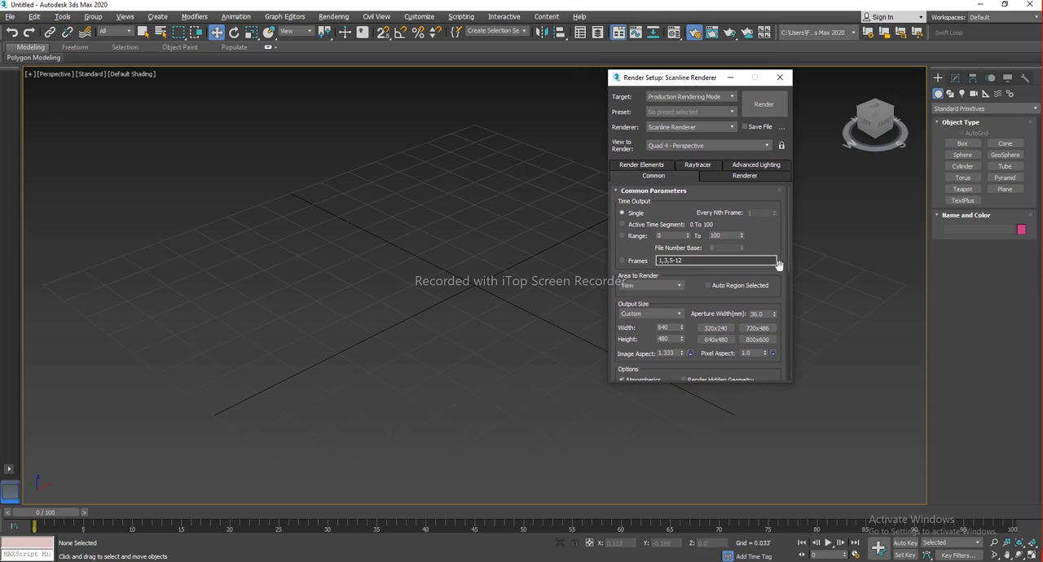
left_click_drag(768, 246, 769, 243)
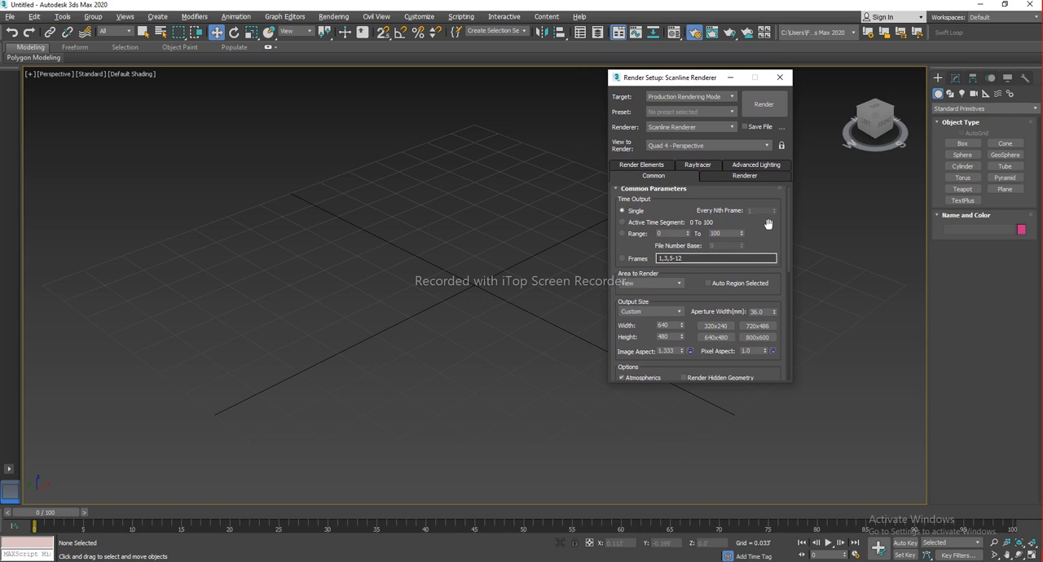
Assign V-Ray Next, update 1.2 as the production renderer
scroll(766, 220, "down", 8)
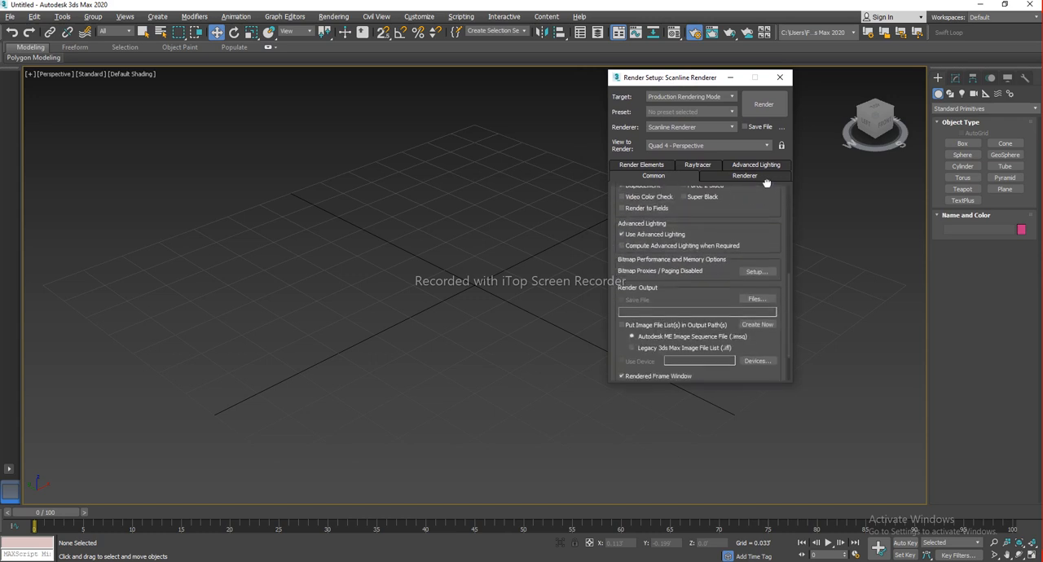
scroll(765, 182, "down", 2)
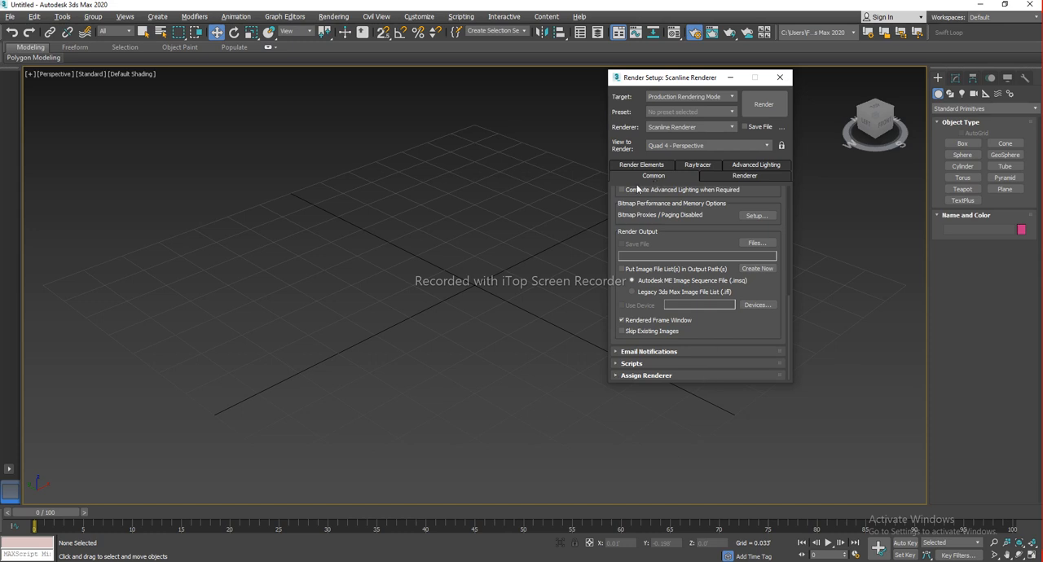
left_click(659, 376)
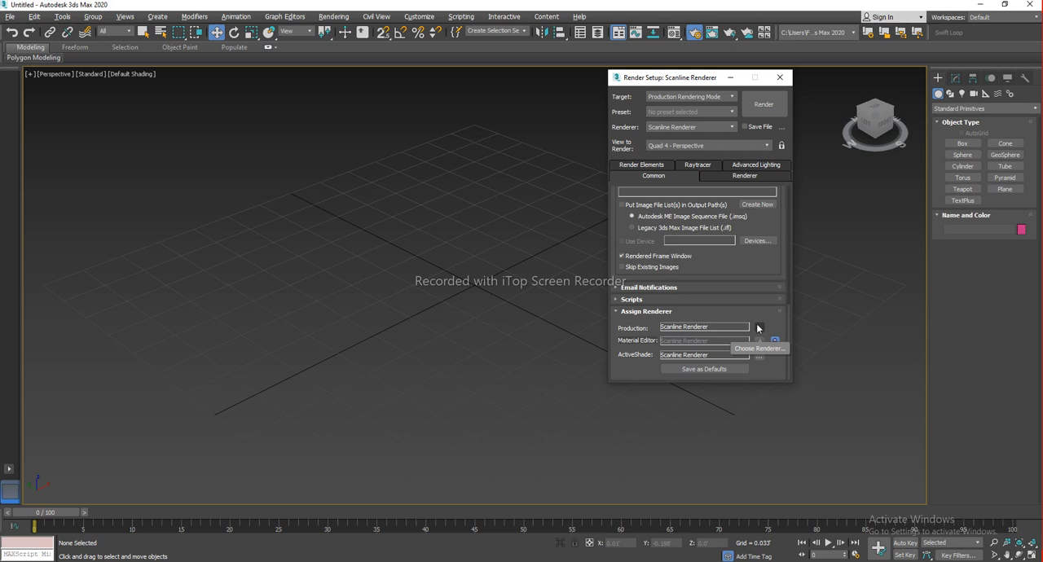
left_click(758, 327)
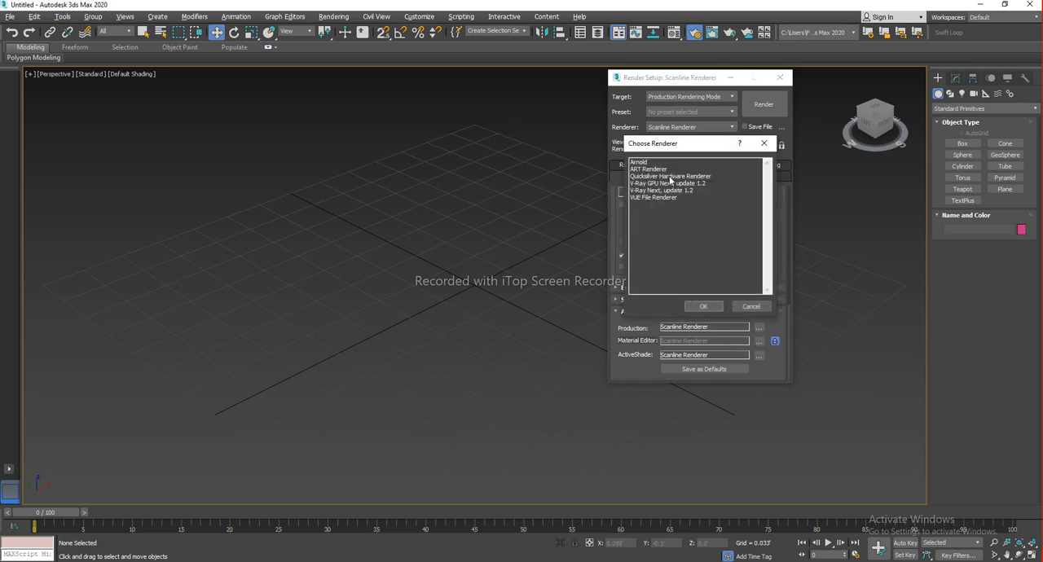
left_click(647, 191)
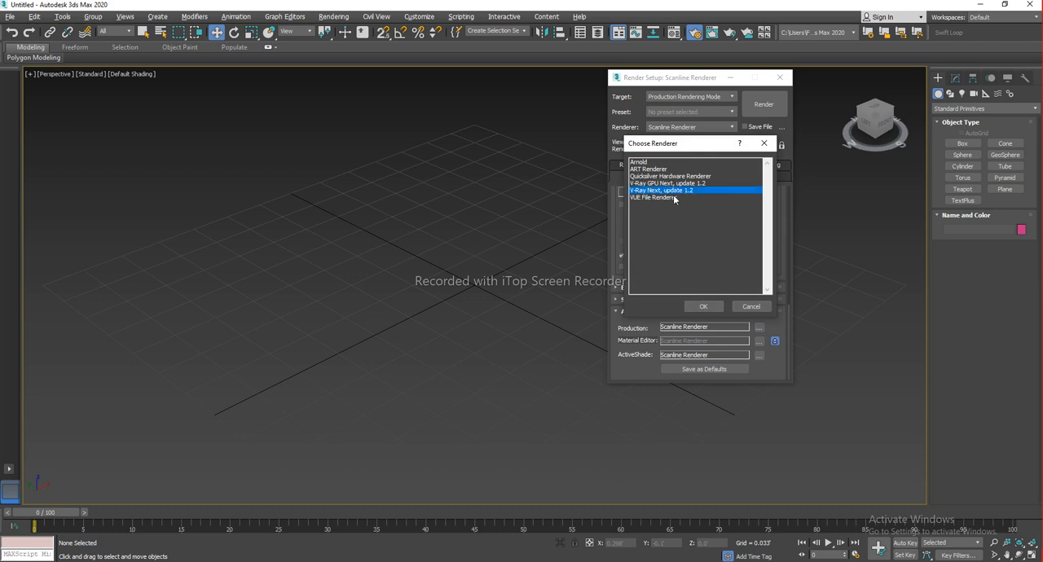
left_click(704, 308)
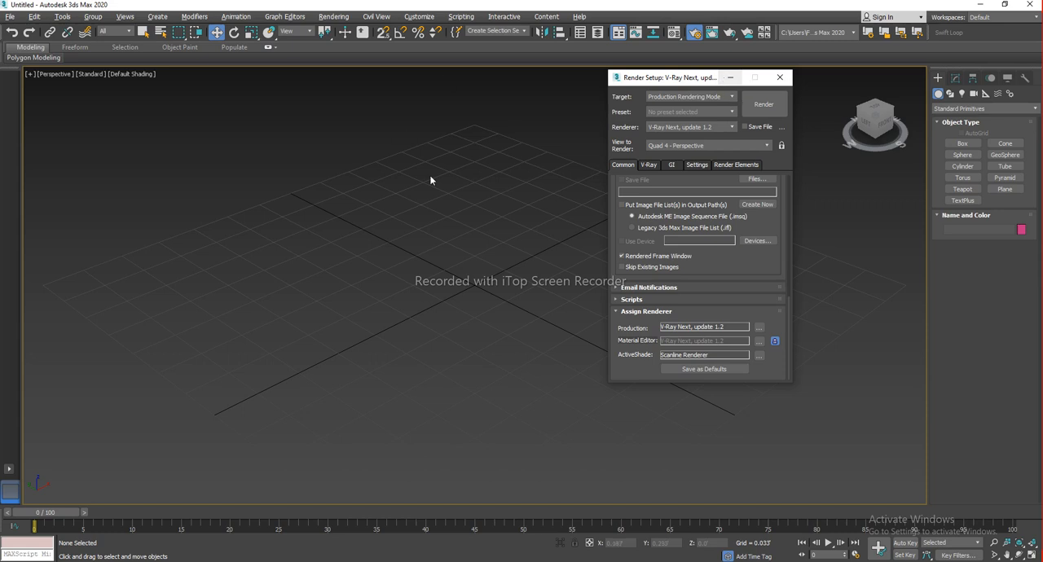
Close and reopen Render Setup and review its Common settings with the new renderer
left_click_drag(693, 81, 816, 137)
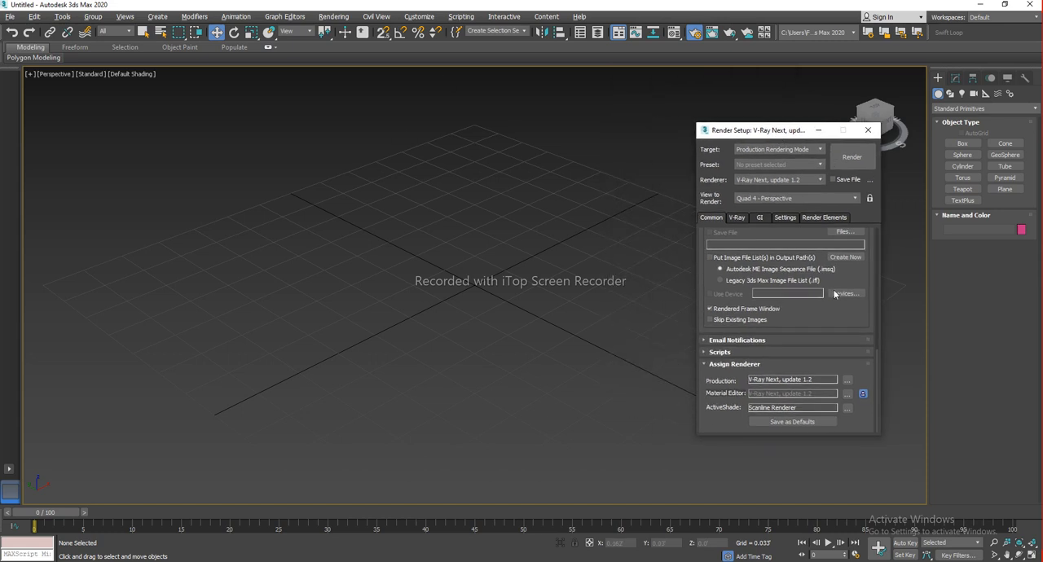
scroll(836, 295, "up", 5)
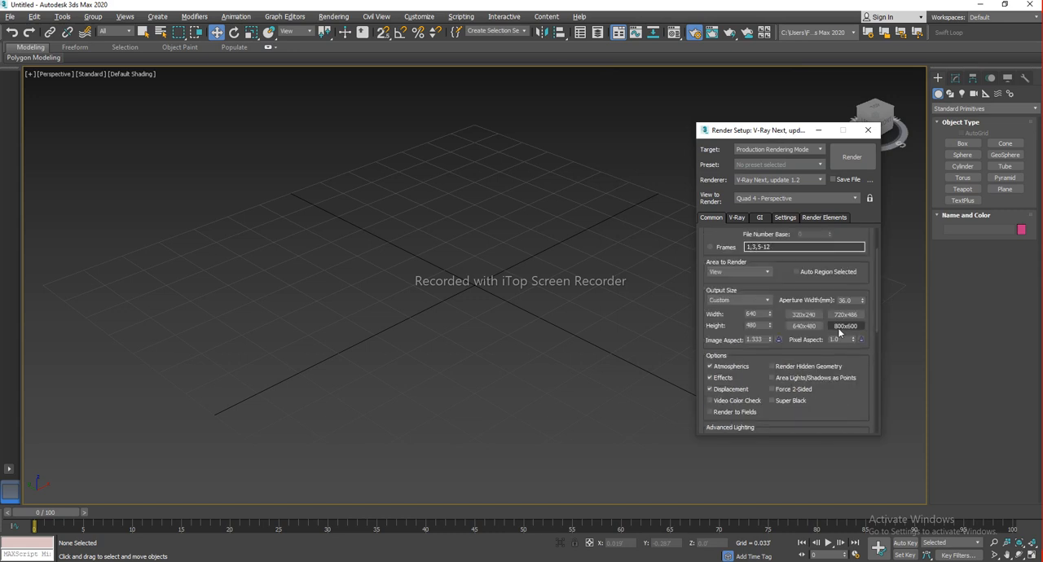
scroll(813, 328, "up", 3)
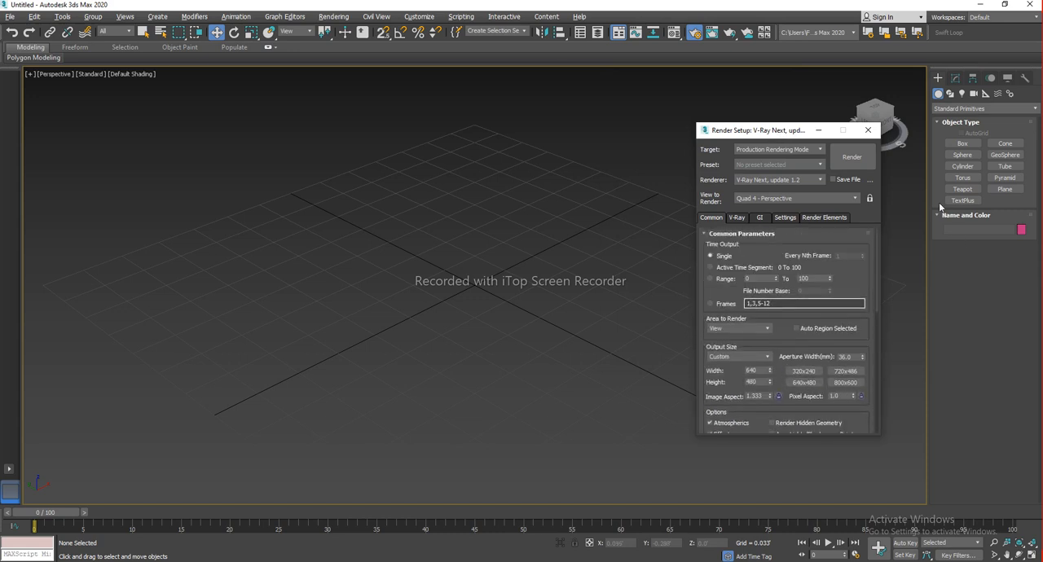
left_click(868, 132)
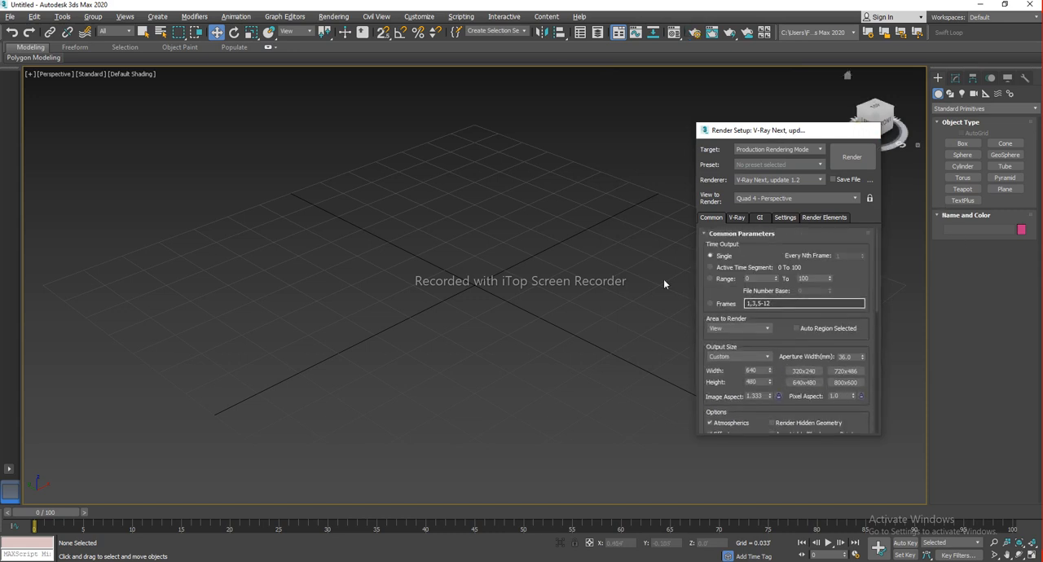
left_click(694, 33)
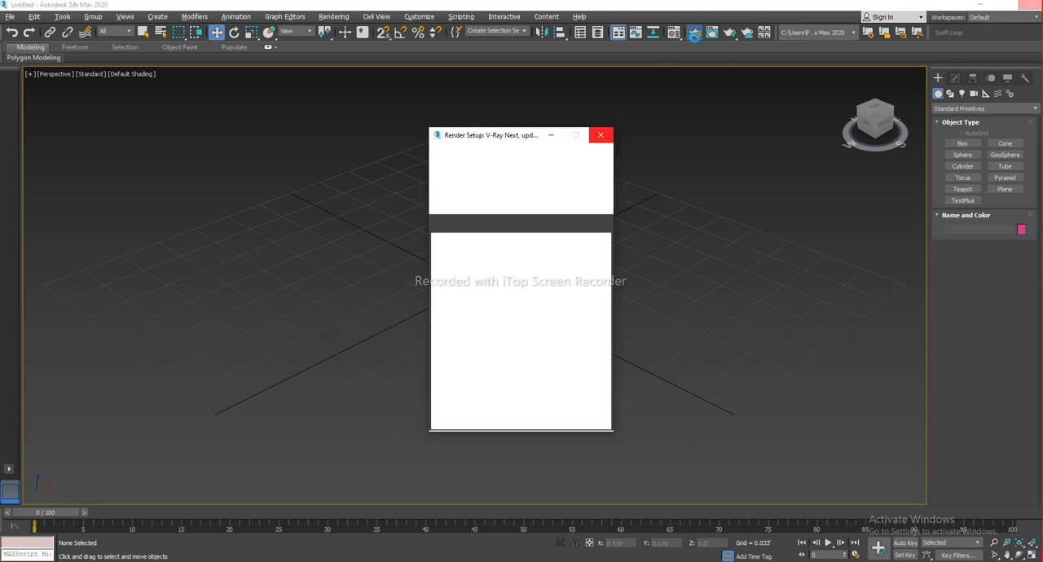
left_click_drag(510, 141, 735, 163)
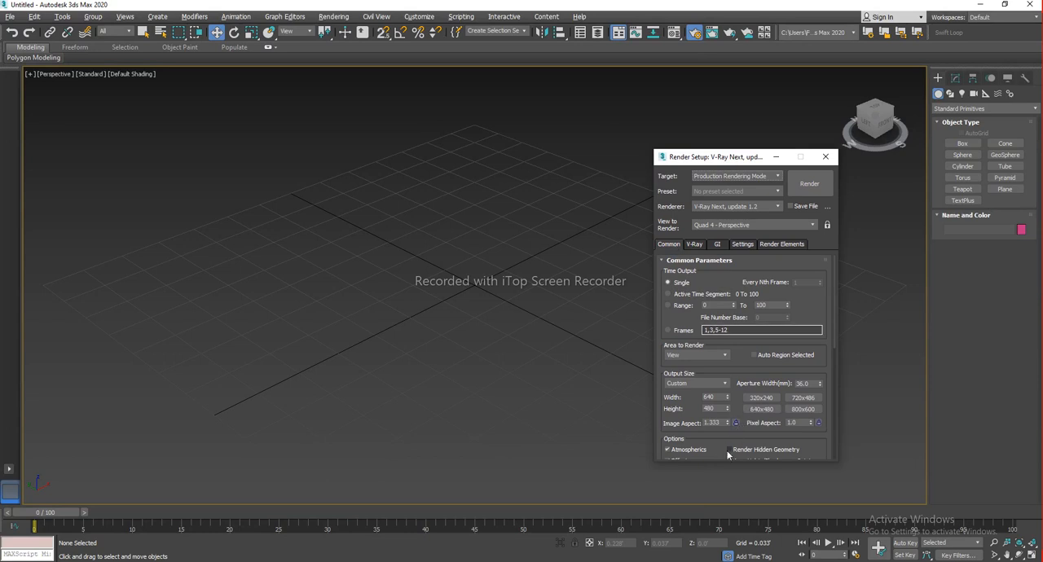
scroll(717, 427, "down", 1)
left_click_drag(717, 428, 722, 343)
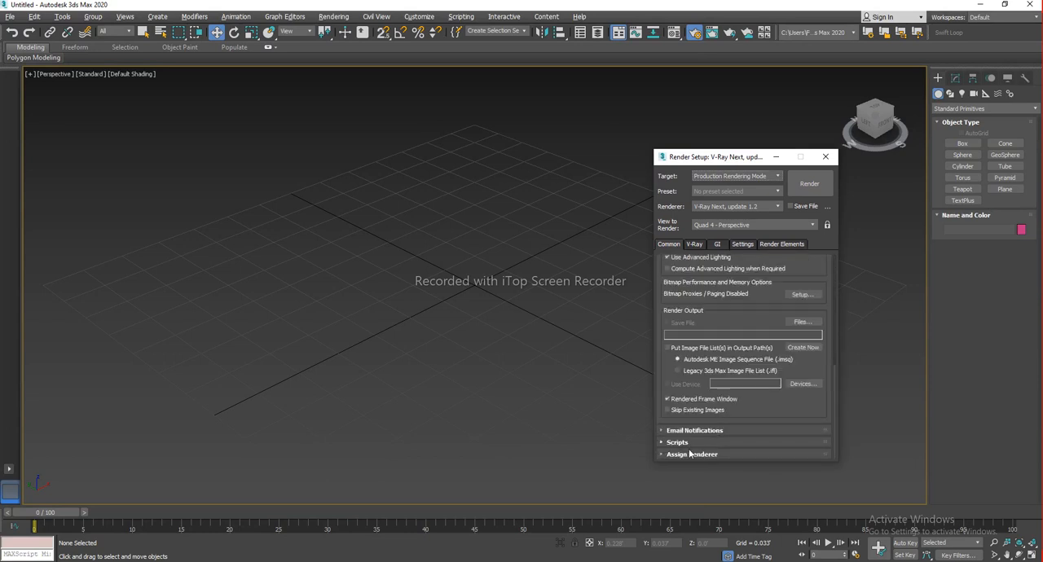
scroll(766, 328, "up", 5)
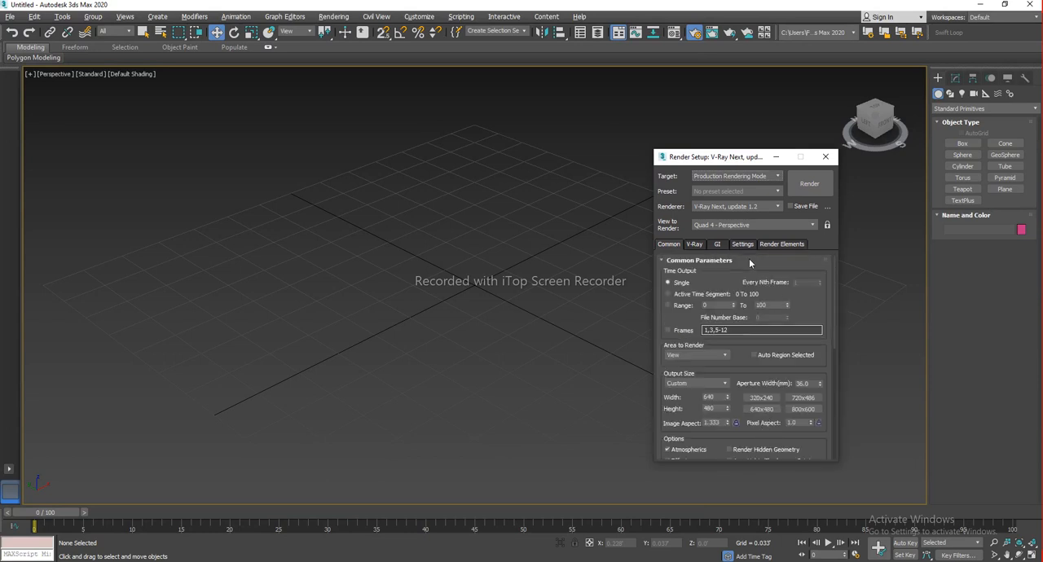
Switch the renderer to Scanline Renderer and back to V-Ray Next, update 1.2, then close Render Setup
left_click(730, 206)
left_click(714, 237)
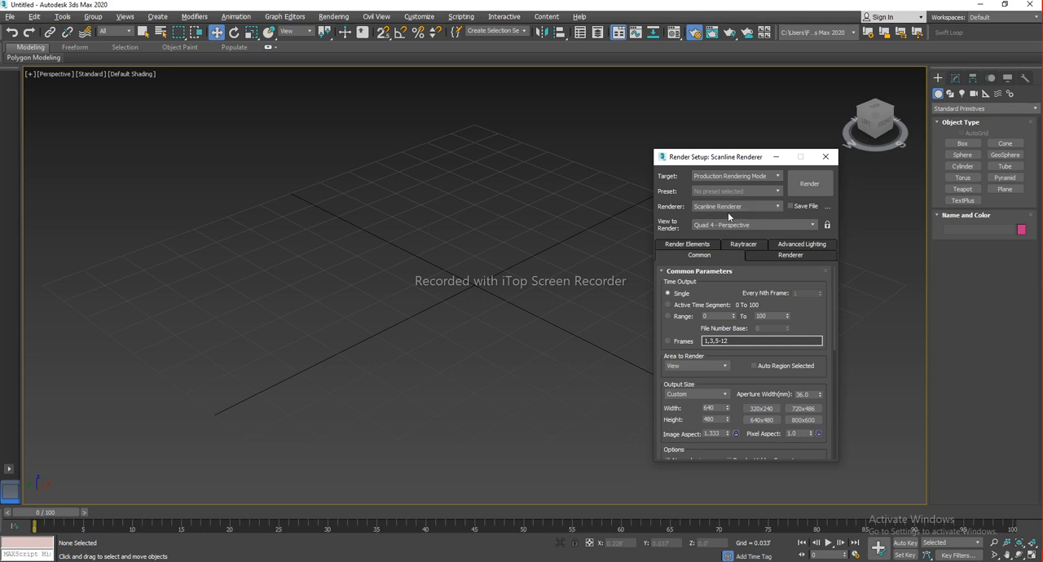
left_click(763, 208)
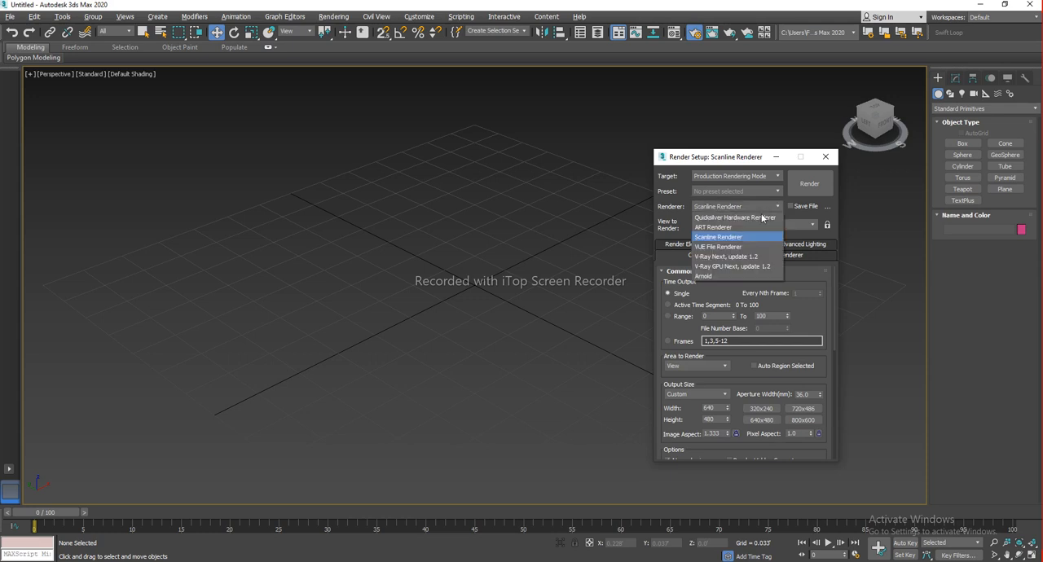
left_click(737, 258)
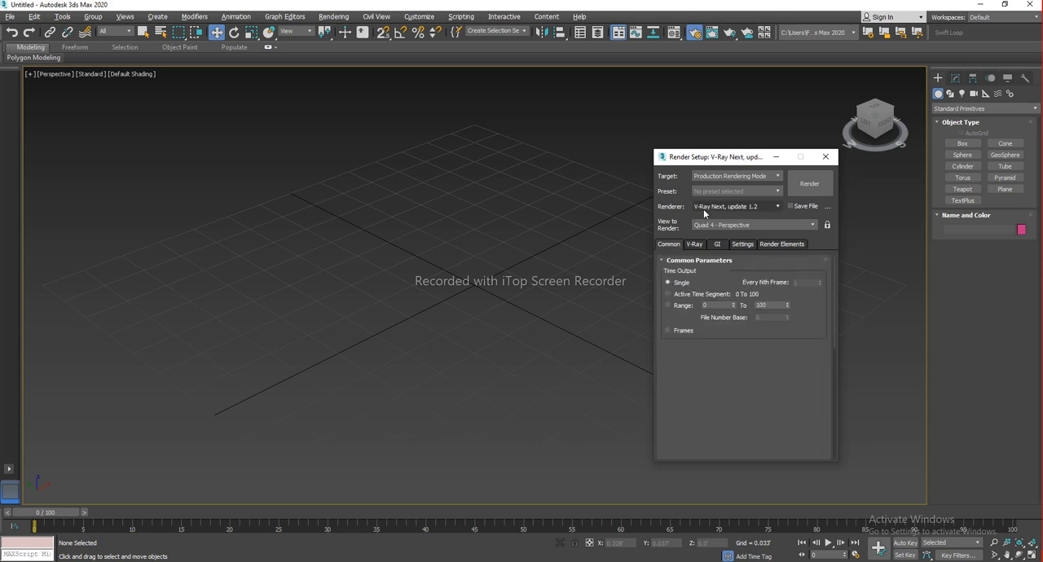
left_click_drag(723, 157, 586, 128)
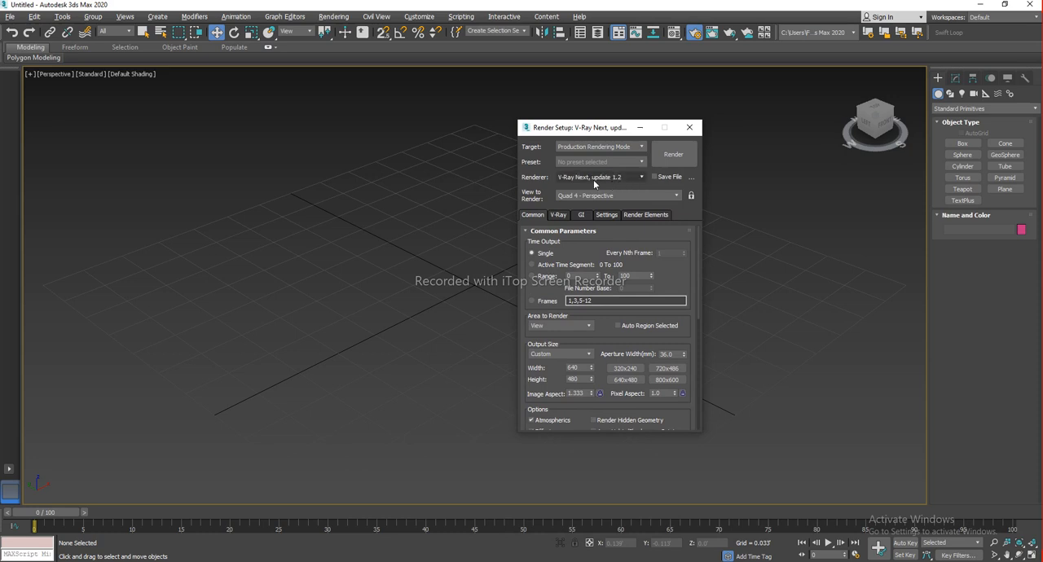
left_click(616, 176)
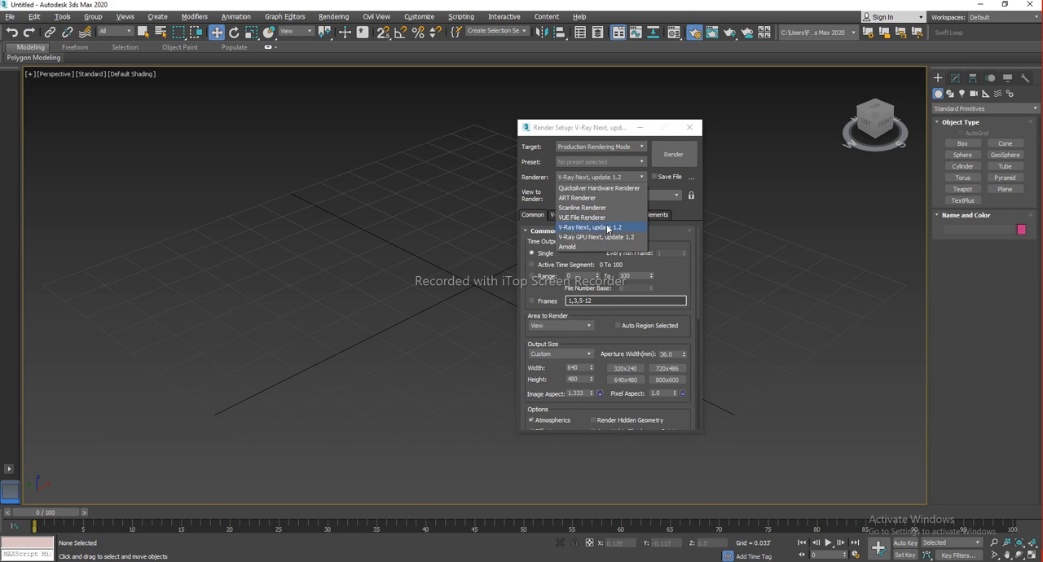
left_click(522, 157)
left_click(696, 128)
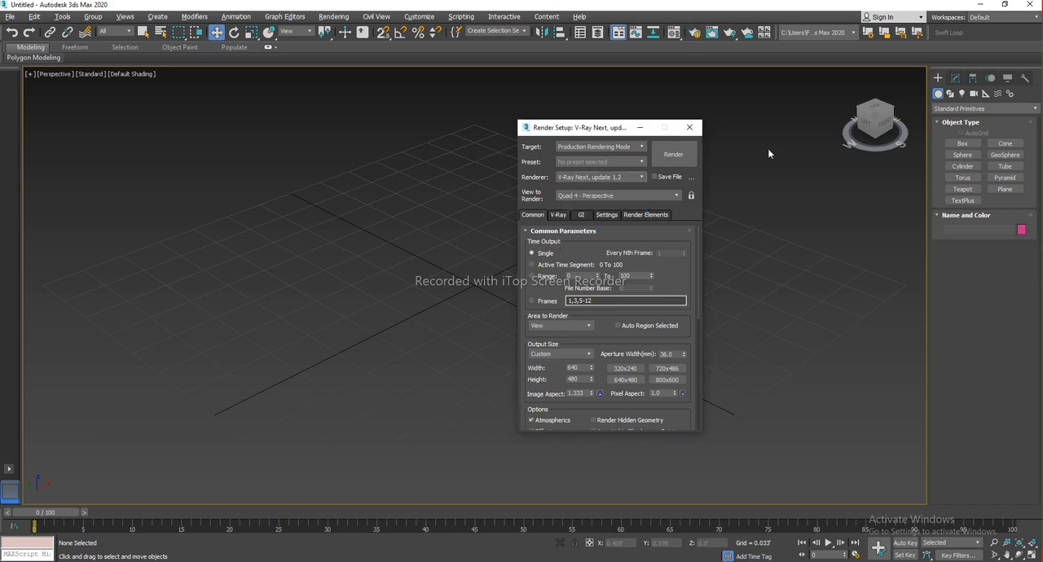
Create two cube boxes side by side in the perspective viewport
left_click(969, 147)
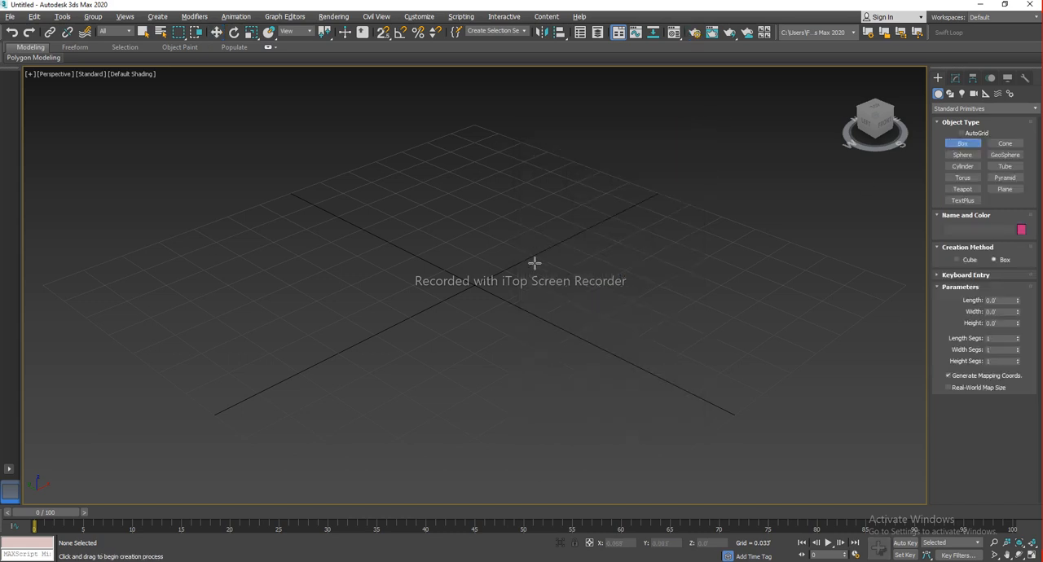
left_click_drag(535, 254, 529, 321)
left_click(538, 225)
left_click_drag(396, 271, 374, 357)
left_click(380, 251)
key("w")
left_click_drag(645, 375, 333, 209)
left_click(602, 322)
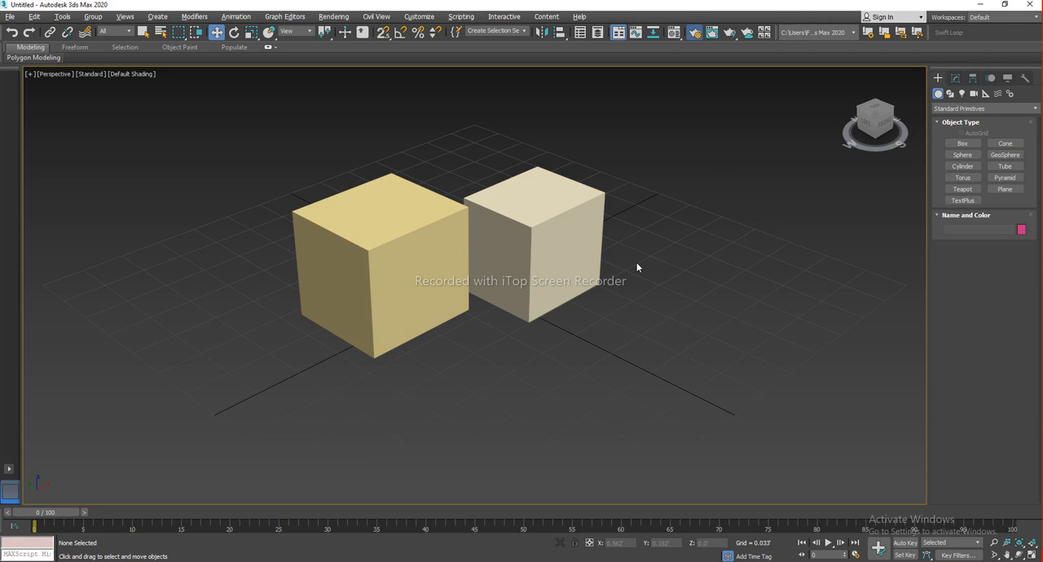
Open Render Setup to check the active renderer list, then close it
key("F10")
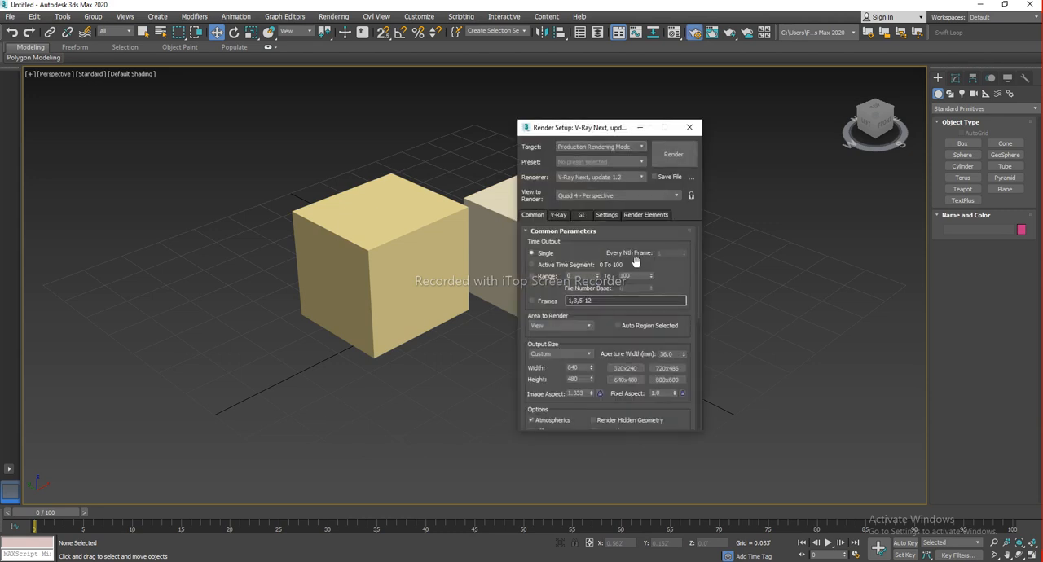
left_click(603, 177)
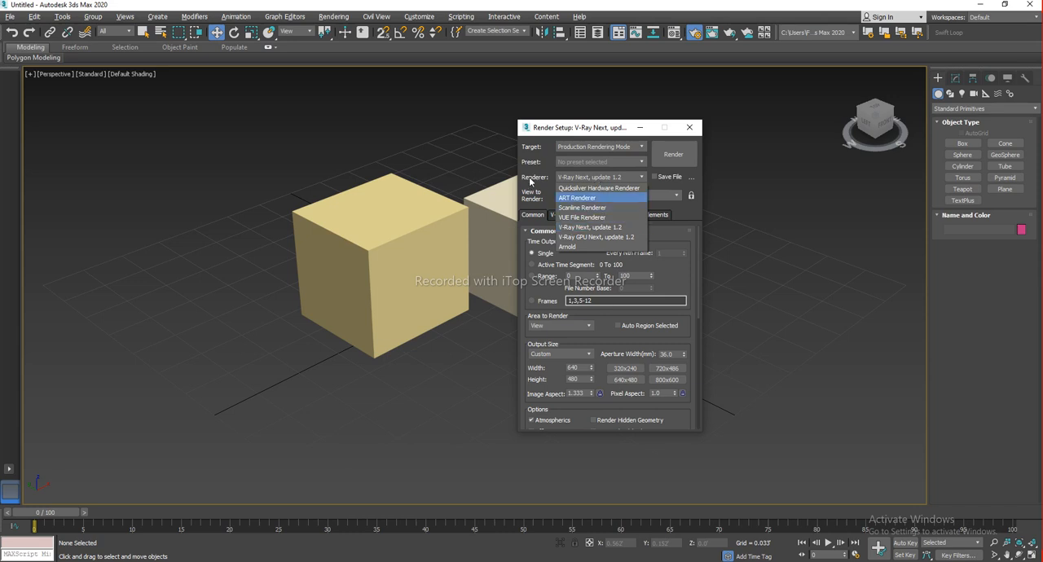
left_click(531, 180)
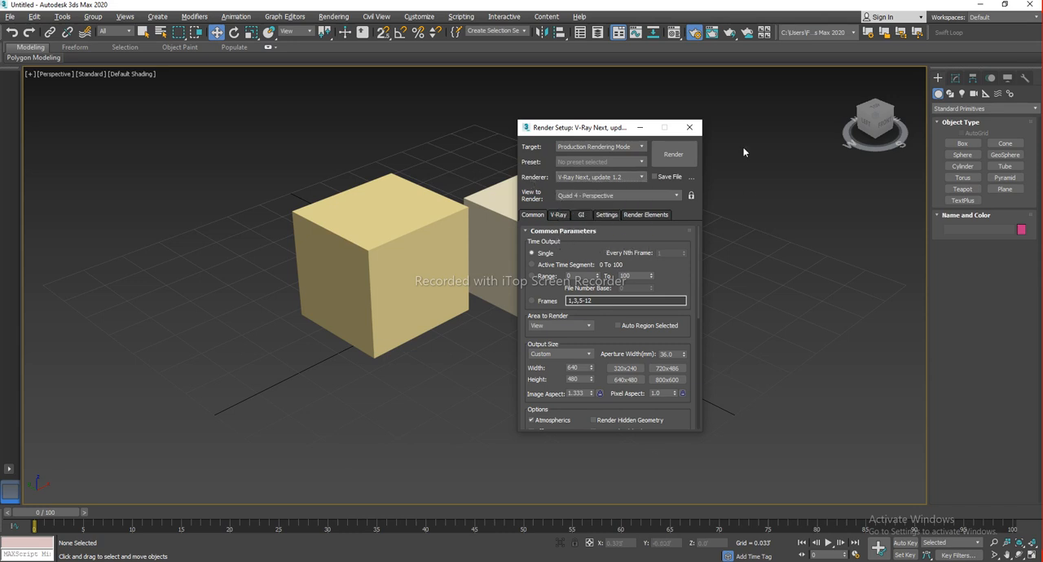
key("F10")
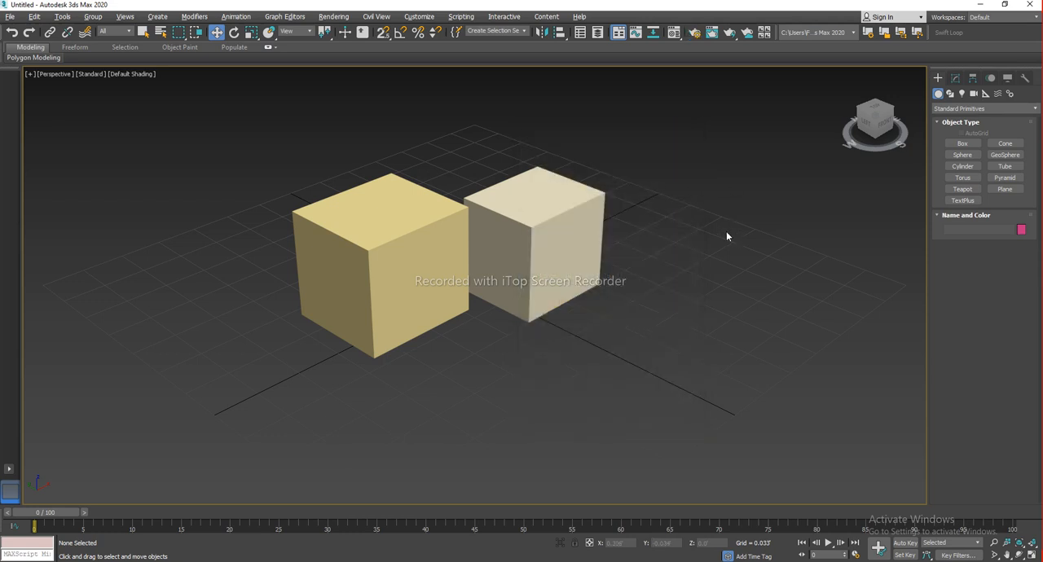
Select all objects in the scene and delete both boxes
key("ctrl+a")
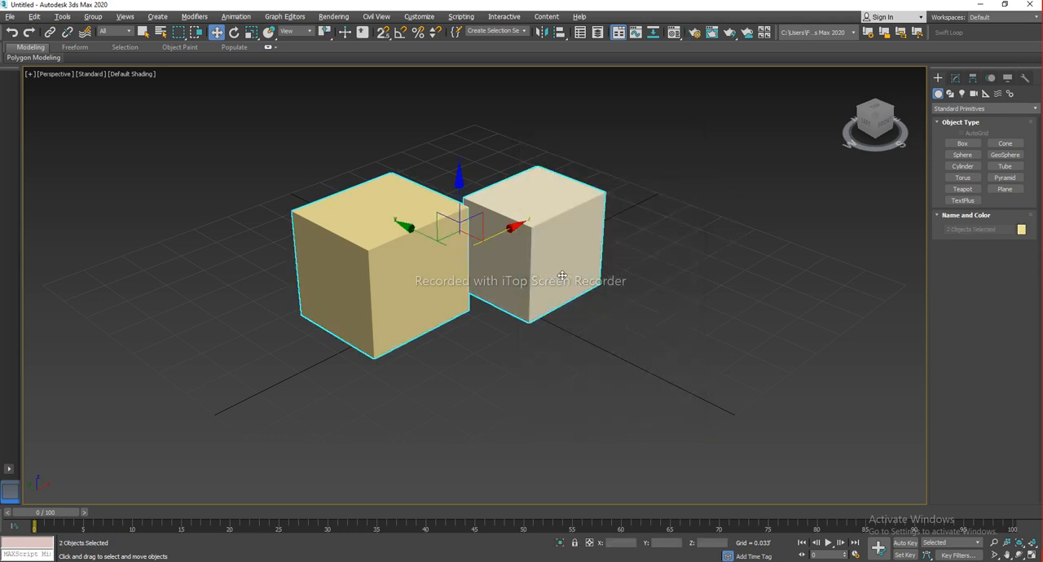
key("Delete")
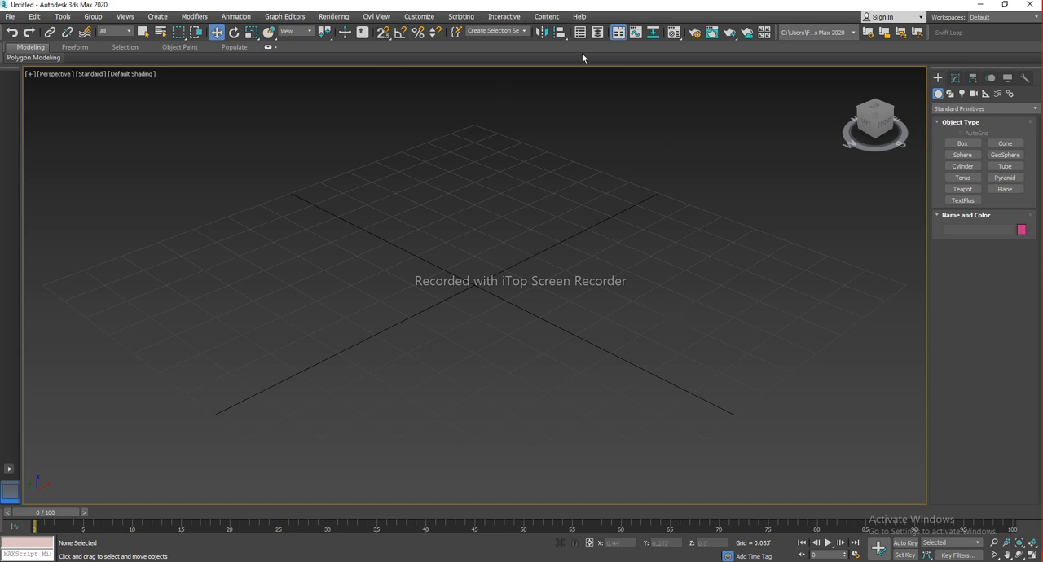
Switch the initial tool-option defaults to MAX.vray with the Custom Defaults Switcher and acknowledge the restart notice
left_click(419, 17)
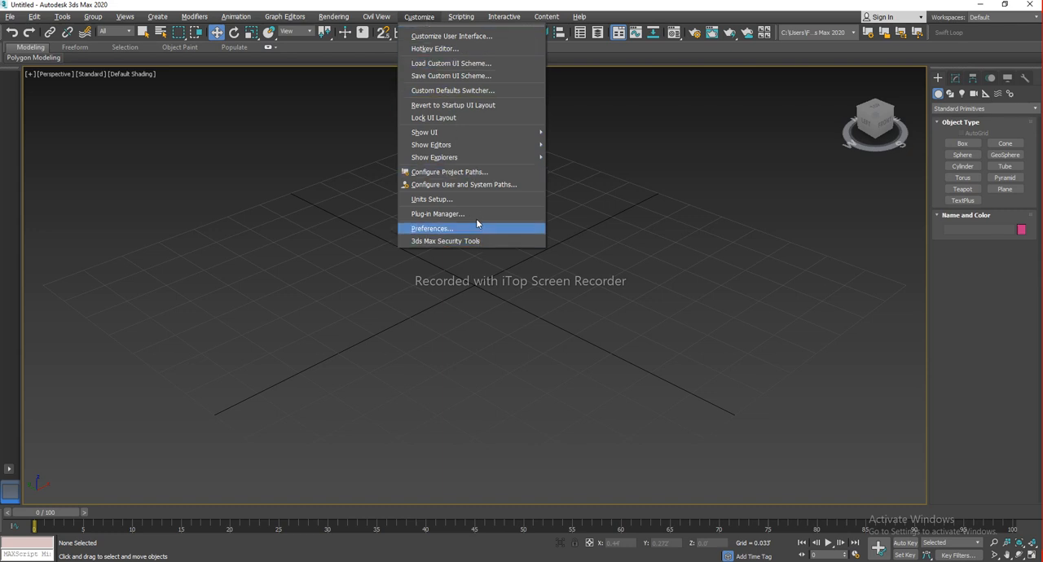
left_click(476, 94)
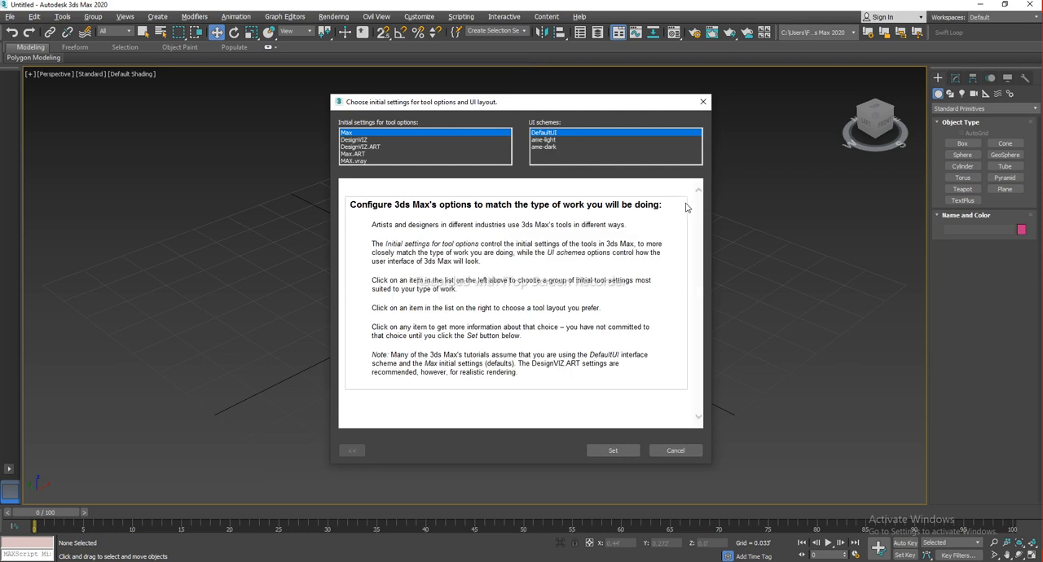
left_click_drag(539, 106, 602, 105)
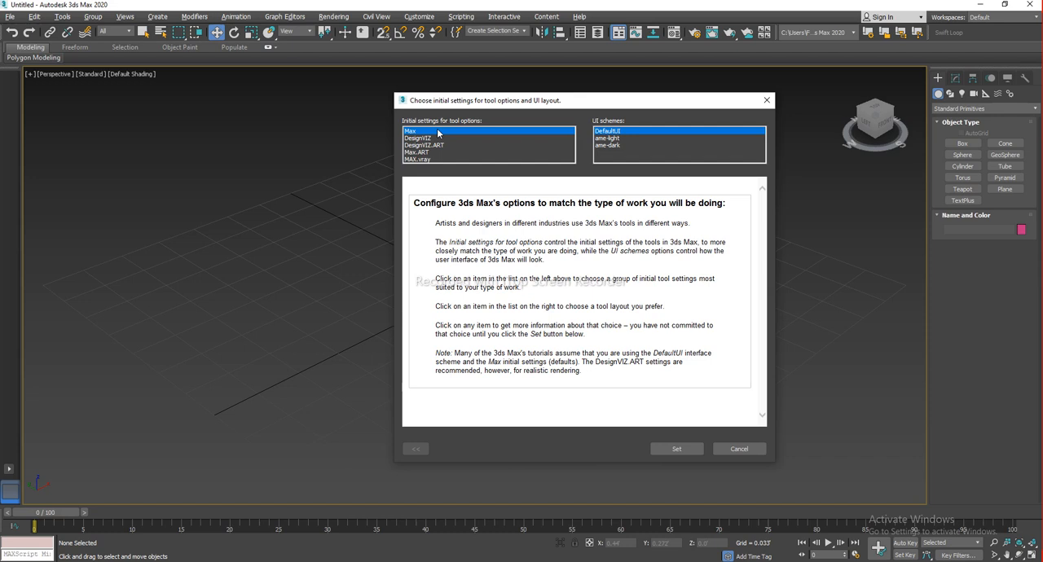
left_click(415, 158)
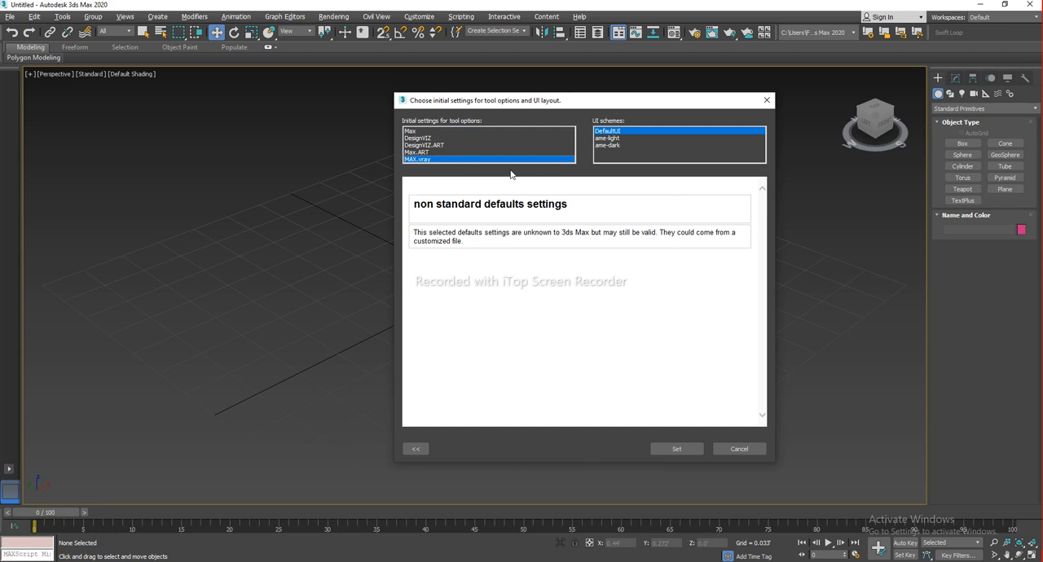
left_click(695, 452)
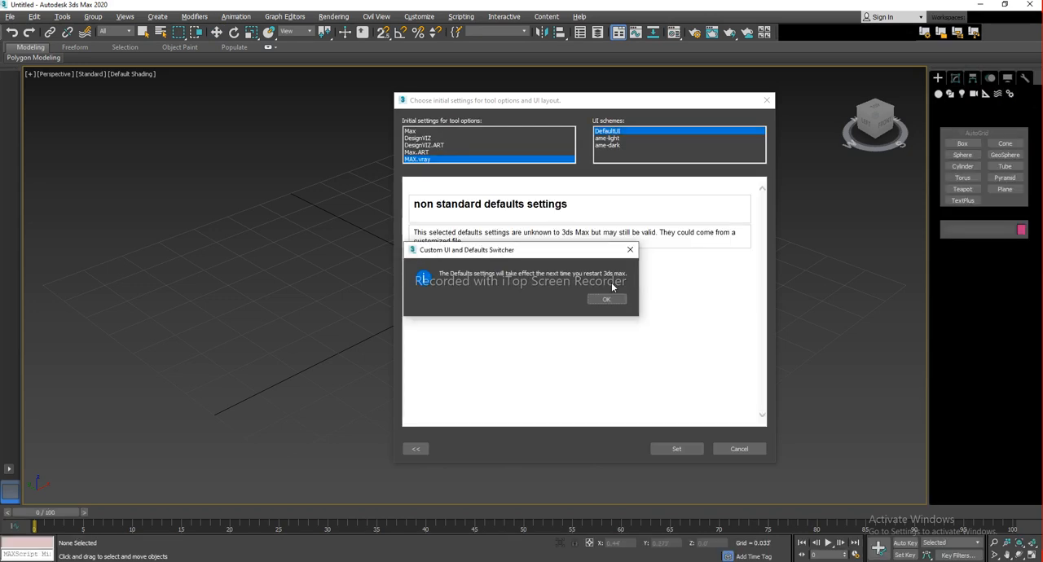
left_click_drag(683, 292, 692, 268)
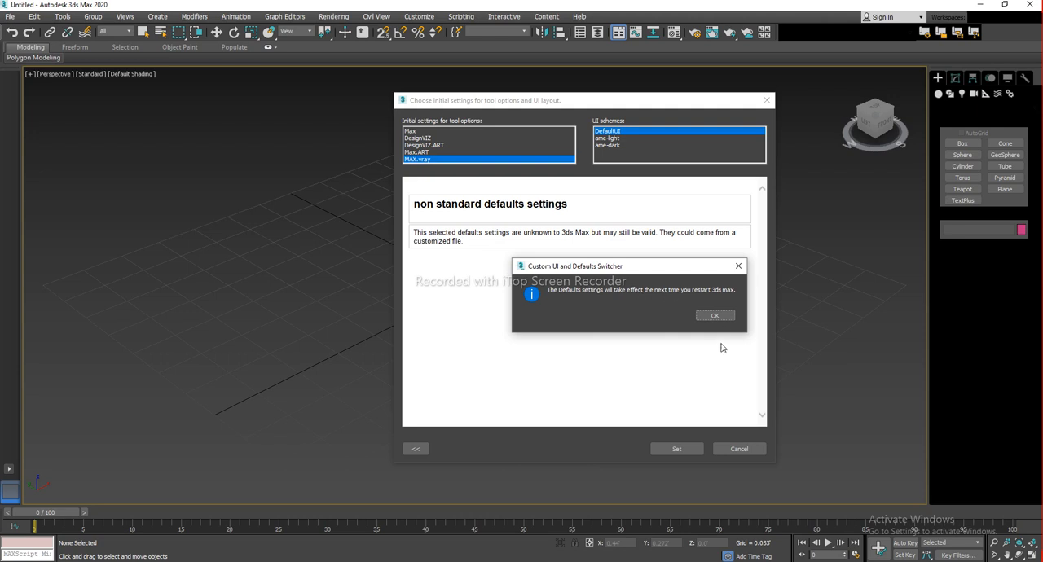
left_click(715, 317)
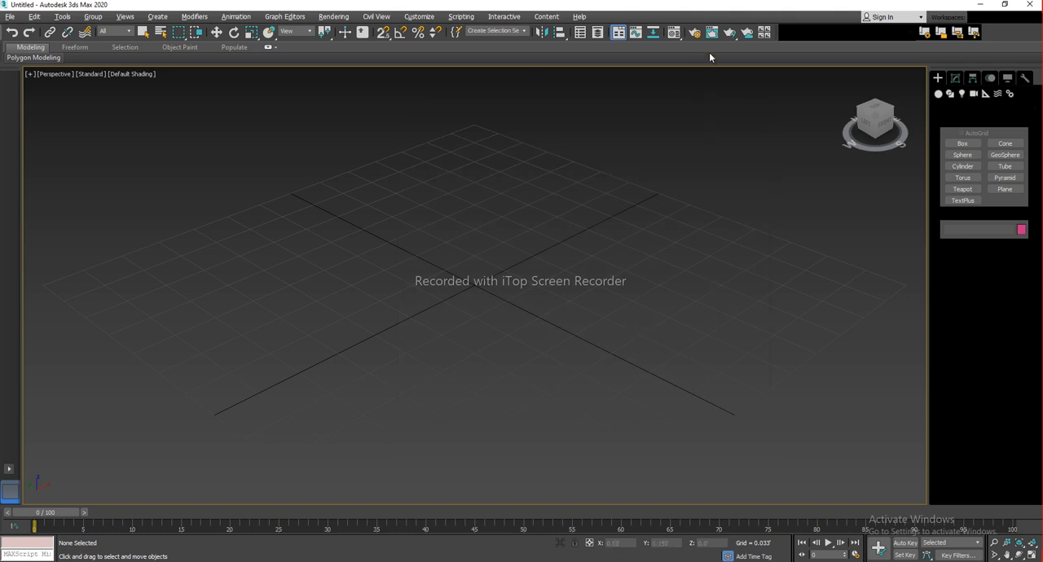
Open the Material Editor to inspect the default sample slots, then close it
left_click(674, 35)
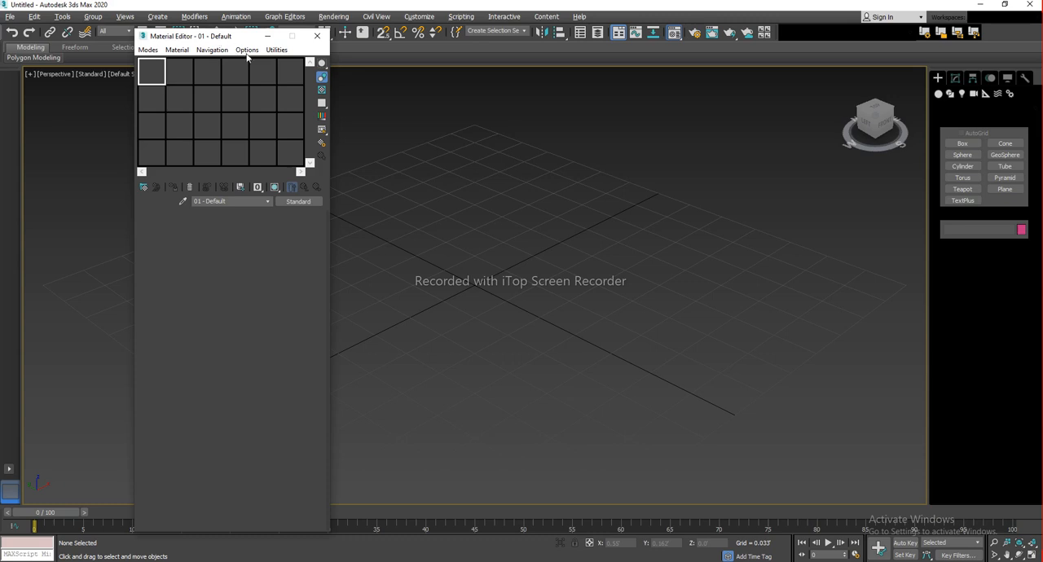
left_click(231, 38)
left_click_drag(245, 53, 538, 78)
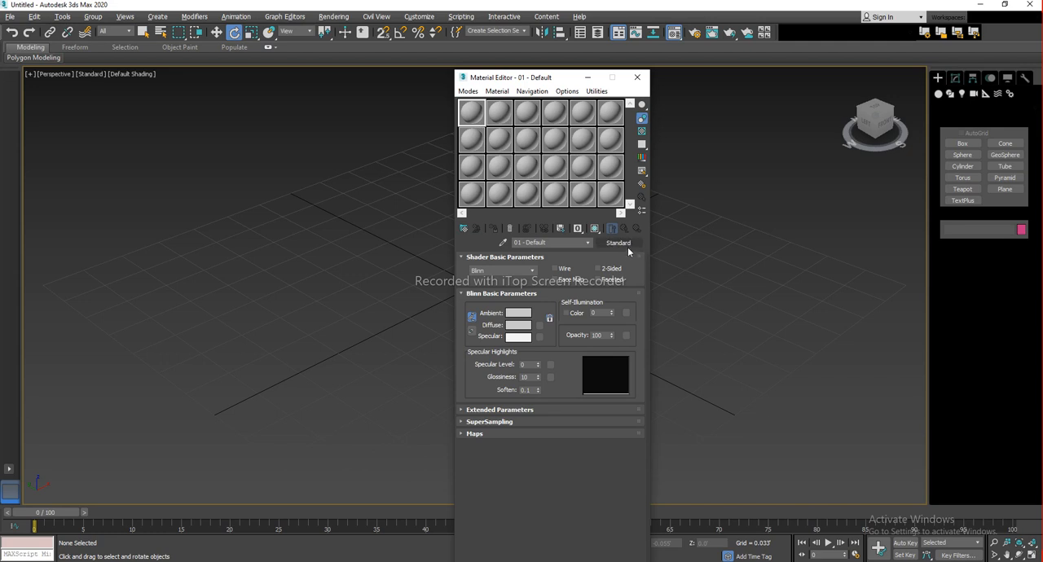
left_click(638, 78)
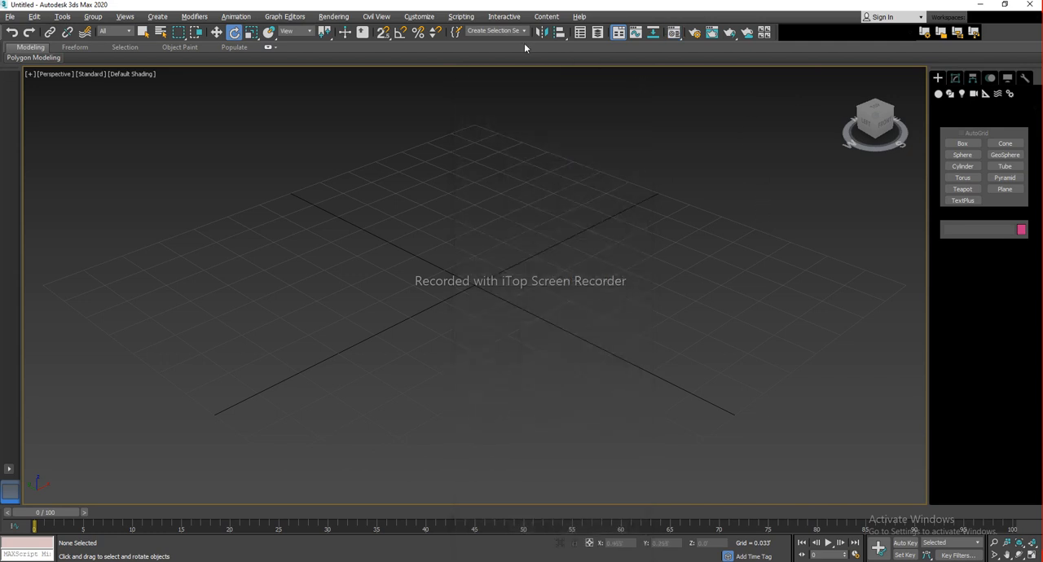
Apply the custom defaults again and exit 3ds Max without saving the scene
left_click(418, 16)
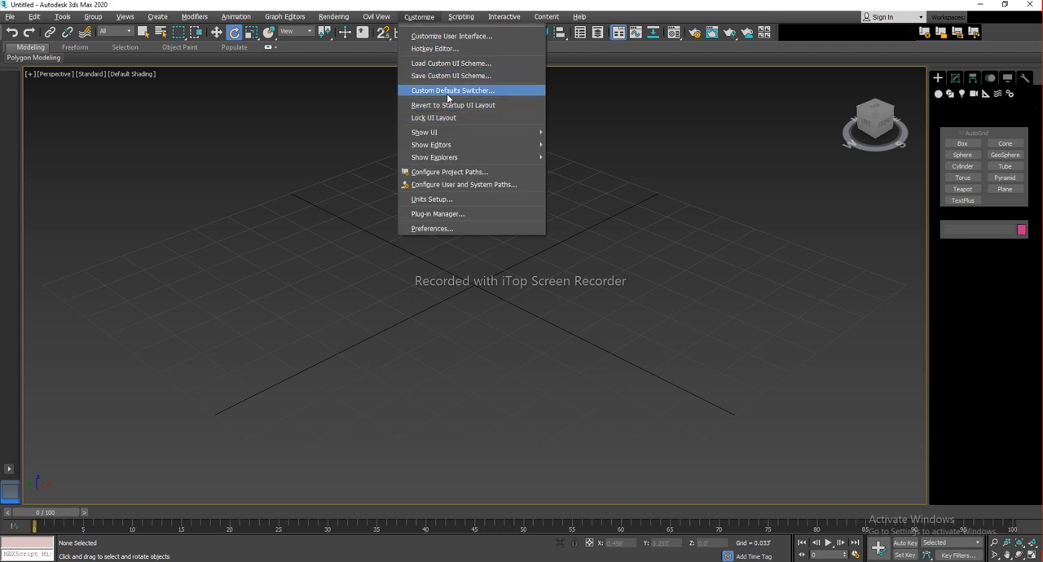
left_click(506, 93)
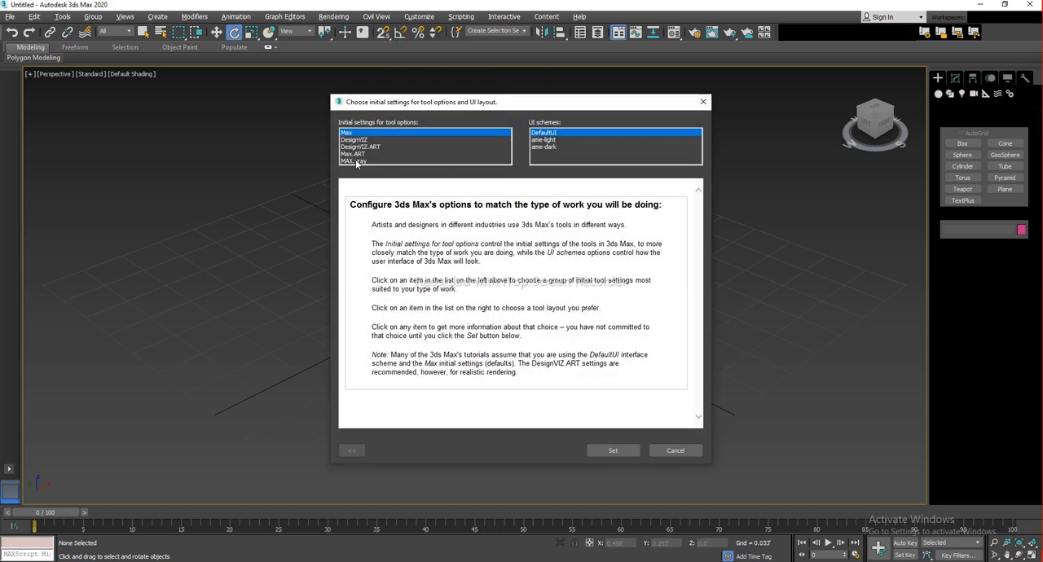
left_click(675, 451)
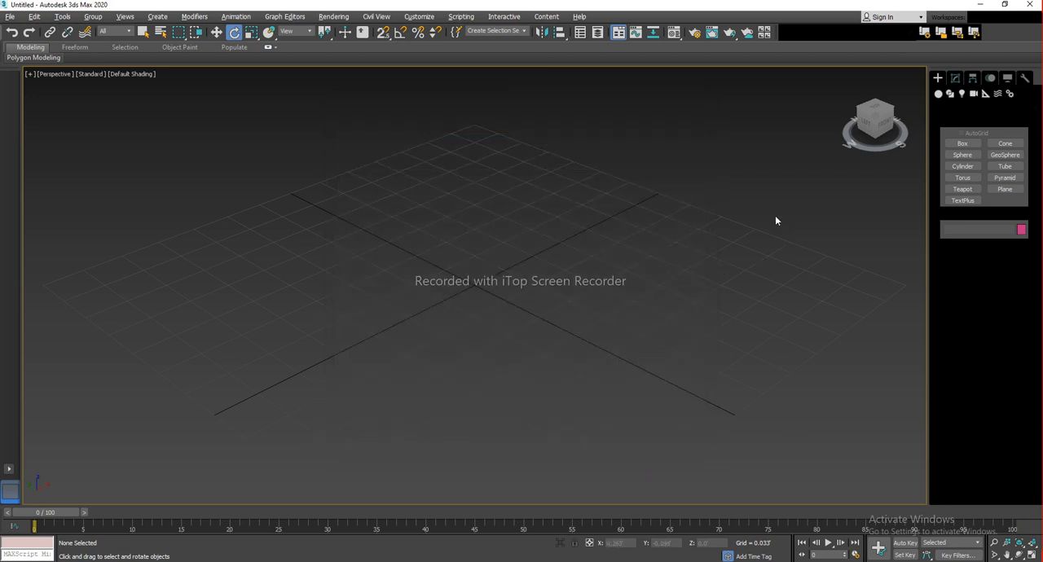
left_click(1031, 7)
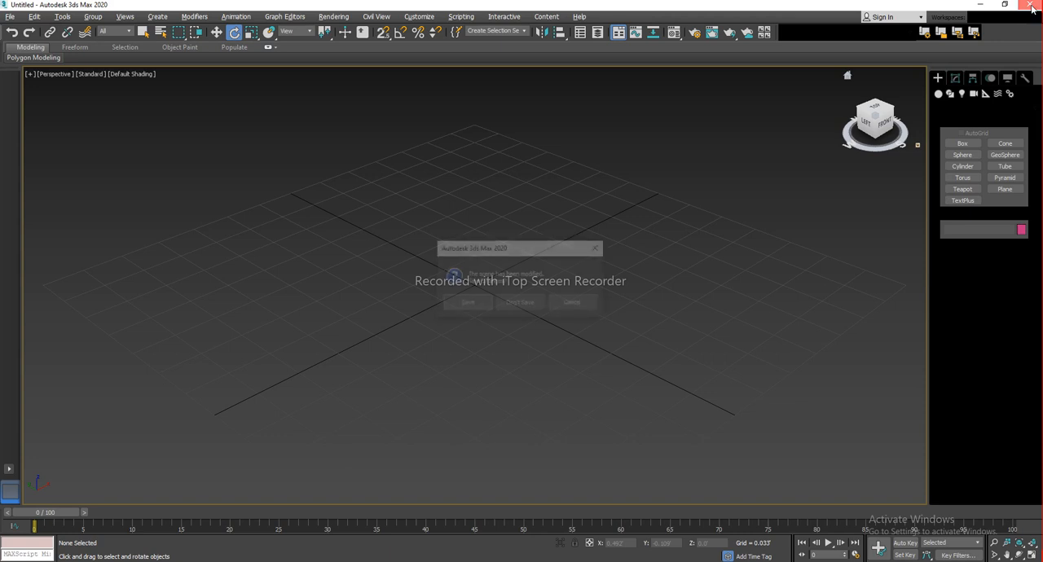
left_click(513, 303)
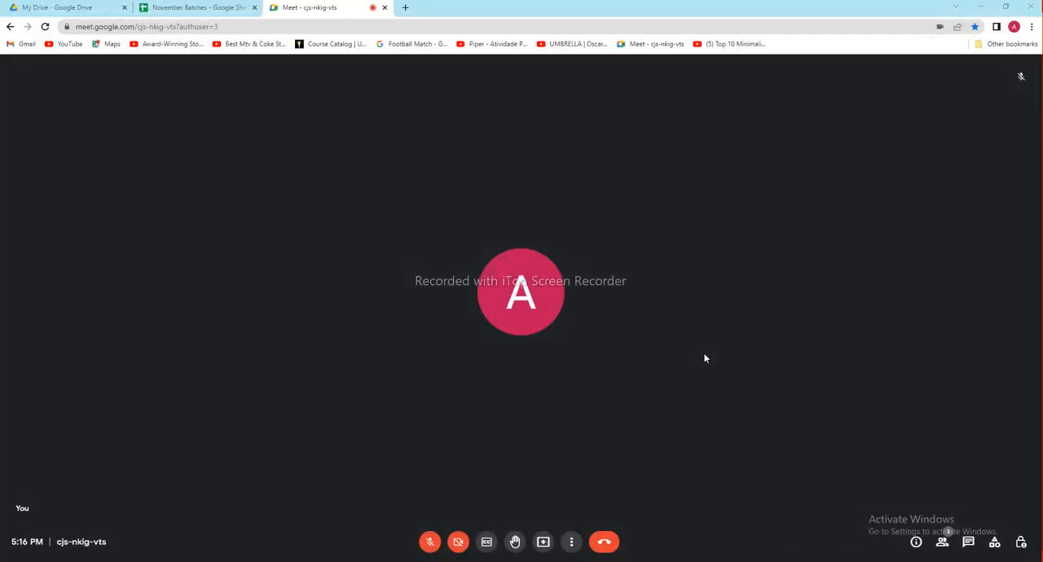
Relaunch 3ds Max 2020 from the desktop and close the Welcome Screen
left_click(1041, 561)
double_click(1010, 25)
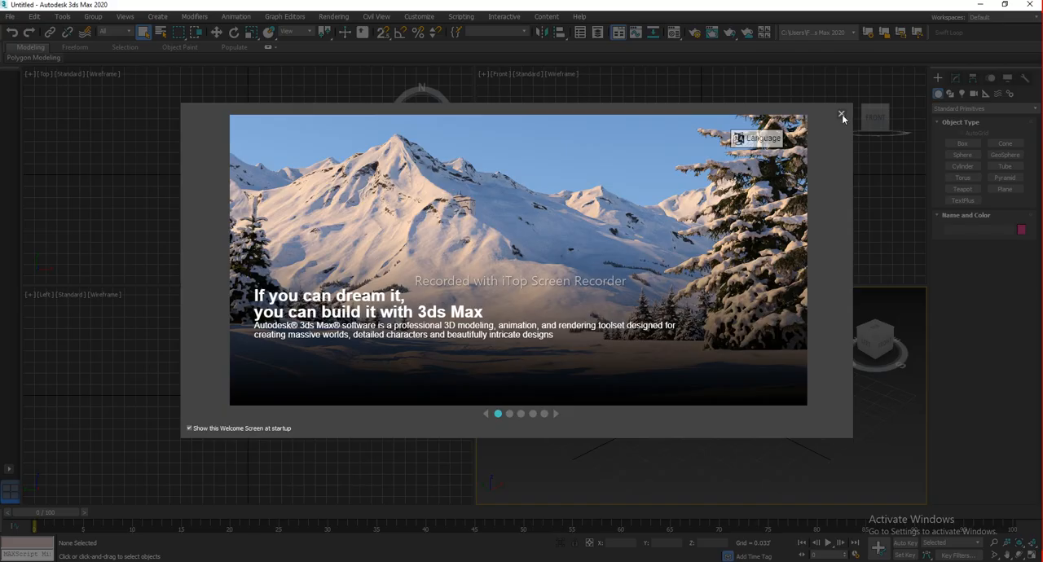
left_click(840, 112)
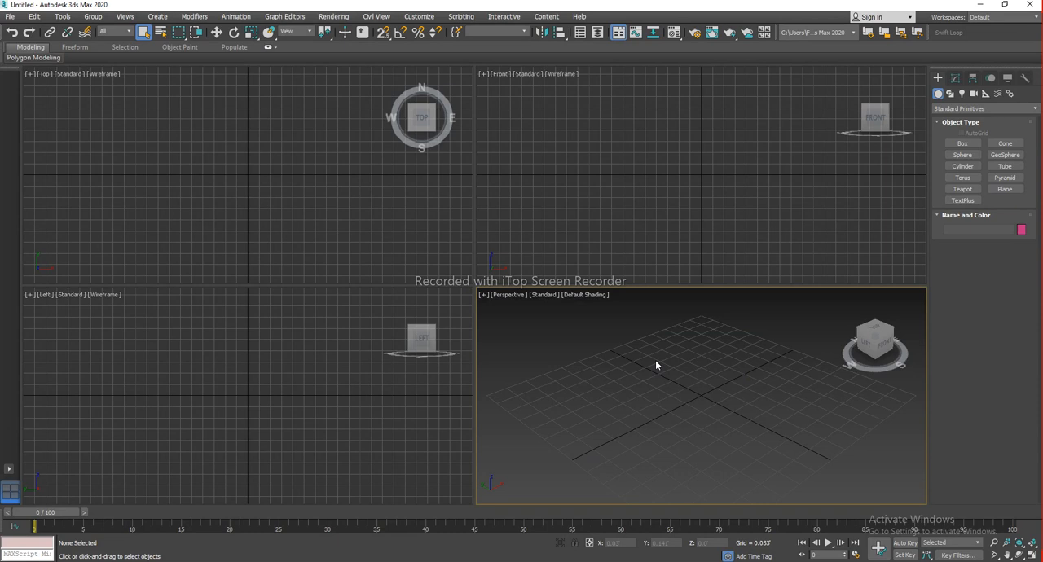
Open Render Setup to check which renderer is now active, then close it
left_click(693, 33)
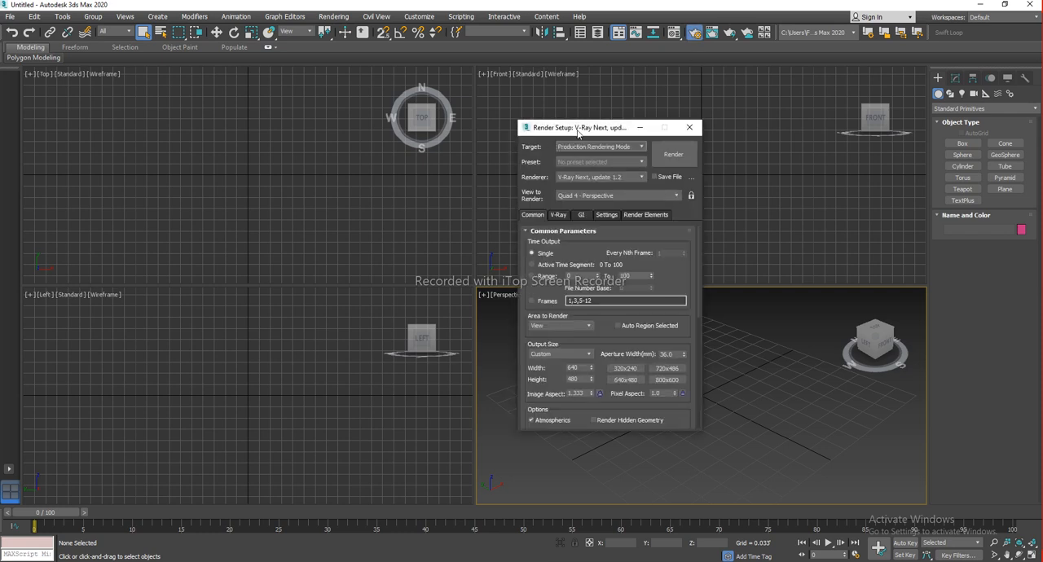
left_click(690, 128)
left_click(691, 136)
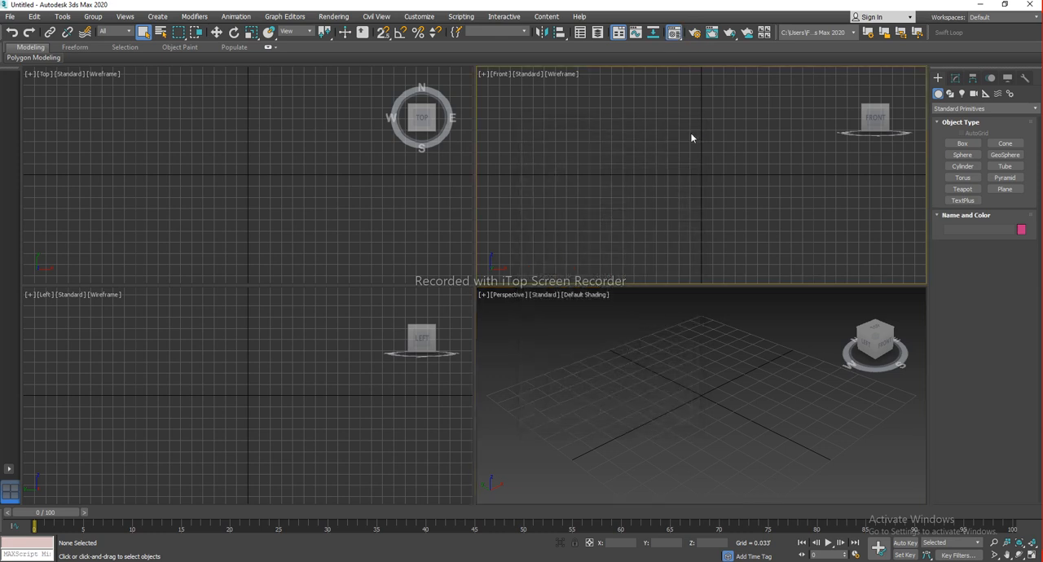
Open the Material Editor to inspect the default materials in the sample slots, then close it
key("m")
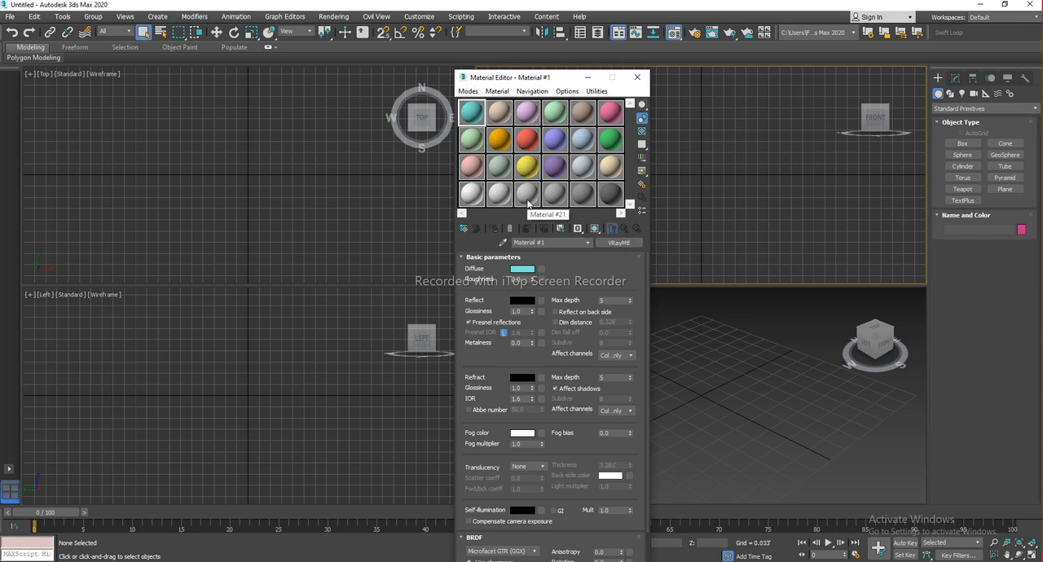
left_click_drag(535, 82, 612, 76)
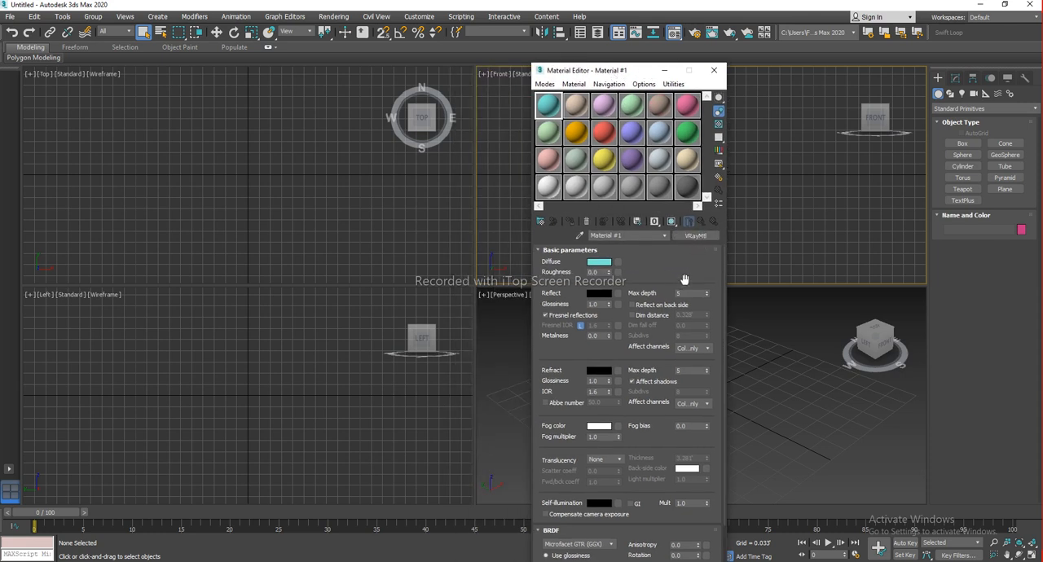
left_click(714, 74)
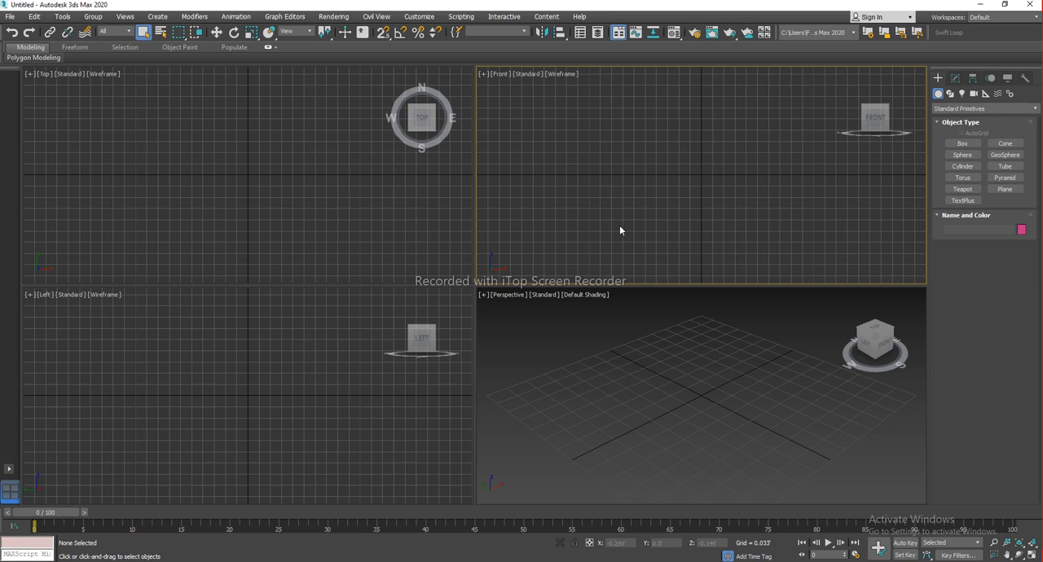
Maximize the perspective viewport and create a flat box as a floor slab
right_click(695, 363)
right_click(701, 350)
left_click(715, 360)
key("alt+w")
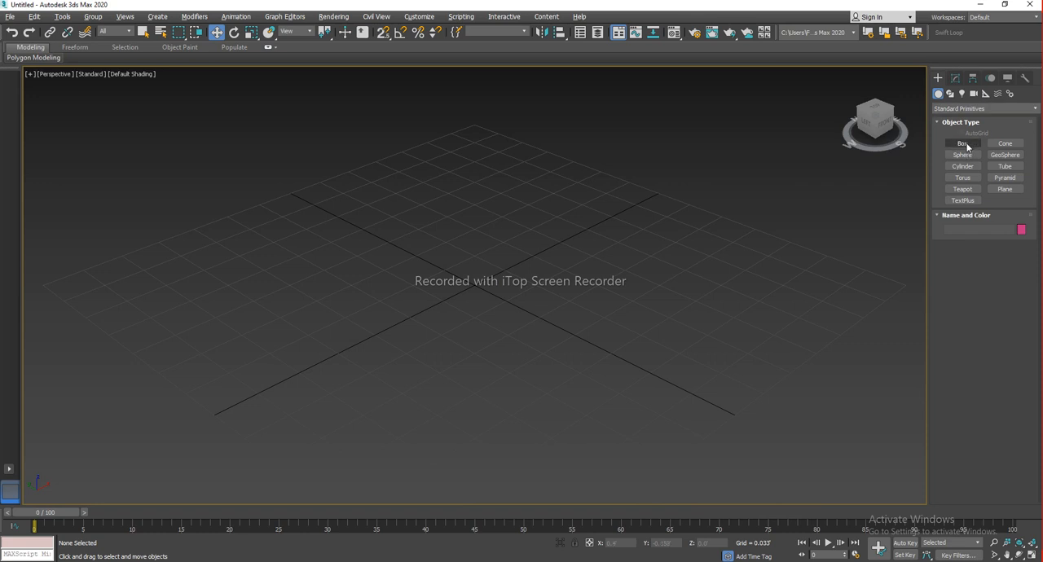
scroll(507, 289, "down", 6)
middle_click_drag(479, 290, 483, 268)
left_click_drag(481, 264, 591, 351, "ctrl")
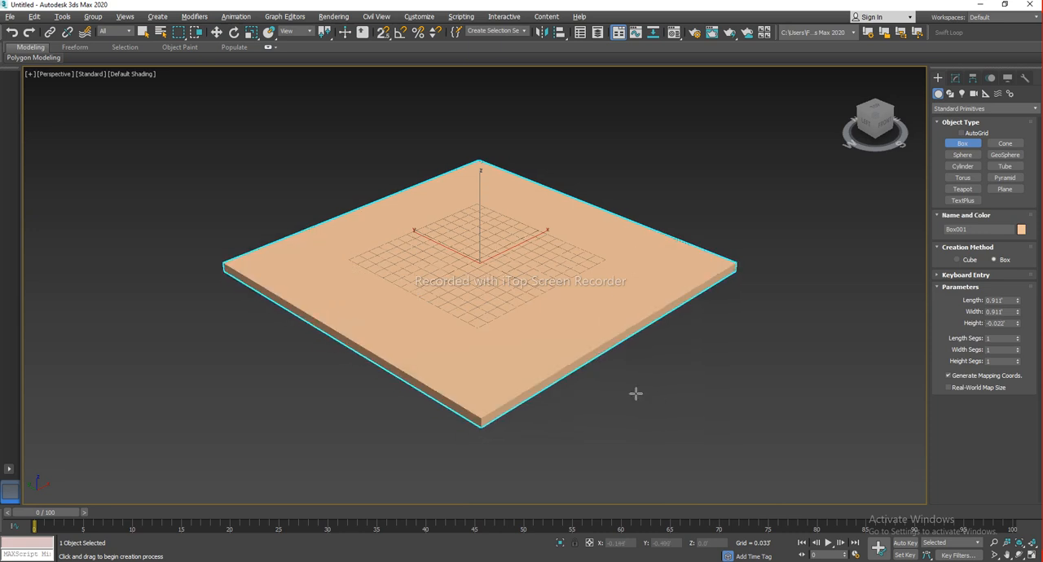
left_click(592, 362)
Hide the grid, select the floor box and set its length and width to 10'
key("w")
middle_click_drag(562, 283, 547, 275)
key("g")
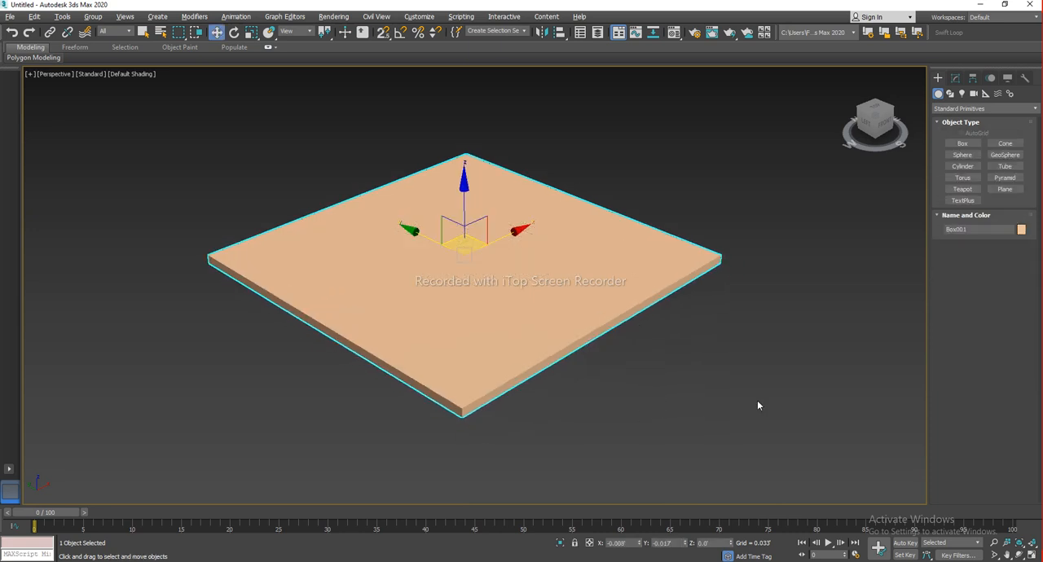
left_click(757, 400)
left_click(461, 267)
left_click(956, 79)
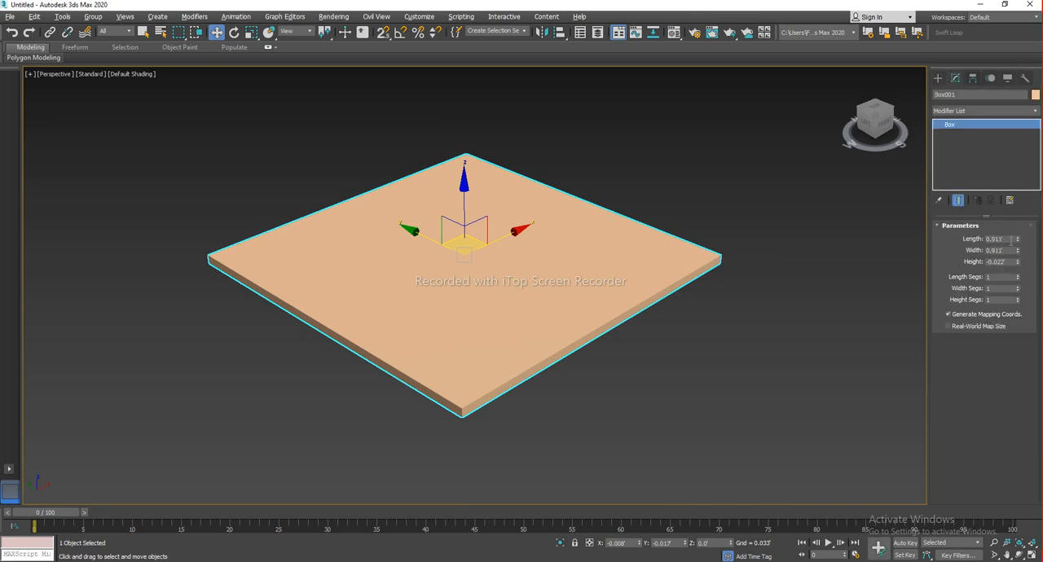
type("10")
key("Tab")
type("10")
key("Return")
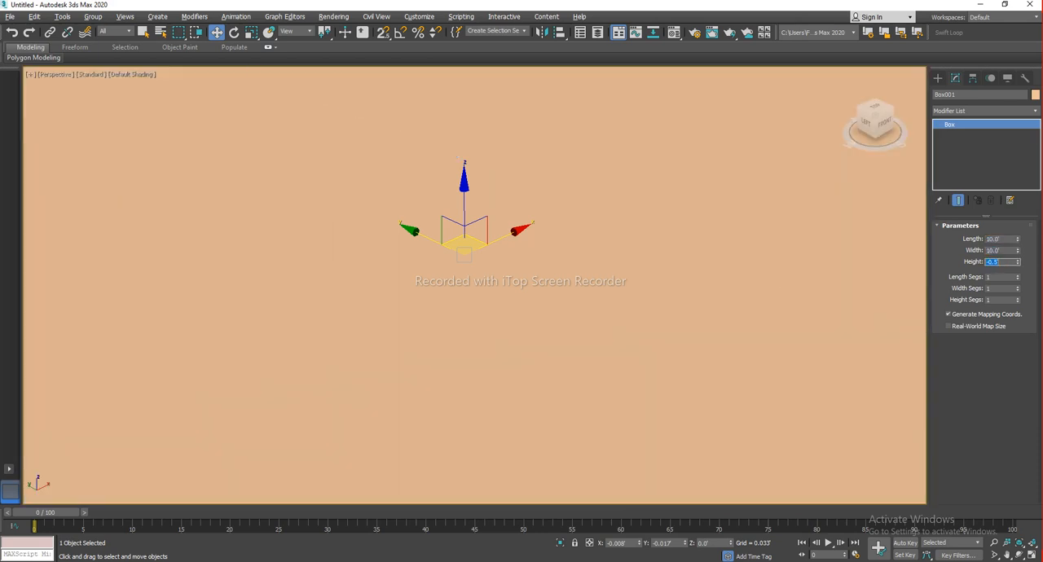
Draw a thin wall box about 9.6' long along the back edge of the floor in the top viewport
middle_click_drag(702, 217, 616, 200)
scroll(624, 218, "down", 8)
left_click(705, 315)
middle_click_drag(706, 314, 737, 354, "alt")
left_click_drag(592, 241, 593, 241)
middle_click_drag(661, 208, 693, 251)
scroll(602, 248, "up", 2)
left_click(937, 79)
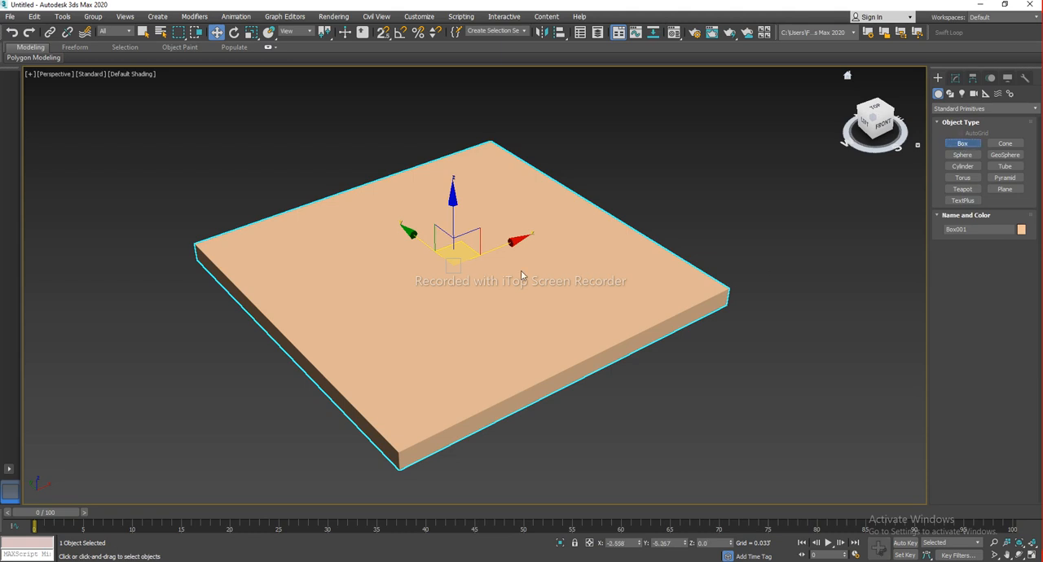
middle_click_drag(502, 263, 565, 266)
key("alt+w")
middle_click(302, 185)
key("alt+w")
scroll(400, 215, "down", 3)
key("g")
scroll(449, 222, "down", 7)
middle_click_drag(464, 236, 461, 230)
left_click_drag(343, 116, 538, 124)
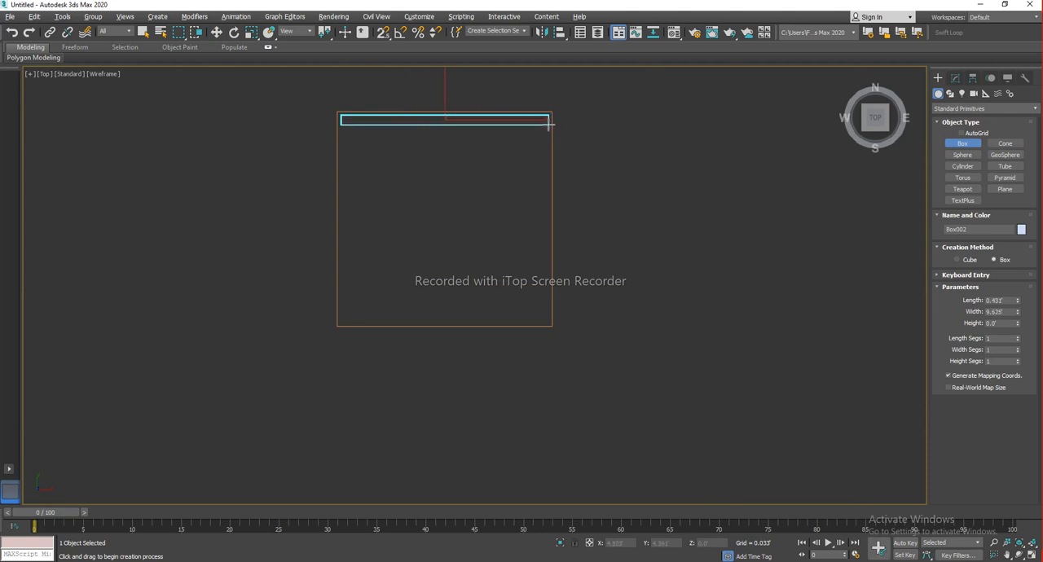
scroll(547, 122, "down", 5)
left_click(541, 101)
Set the wall box's height to about 8'
key("w")
key("alt+w")
middle_click(671, 304)
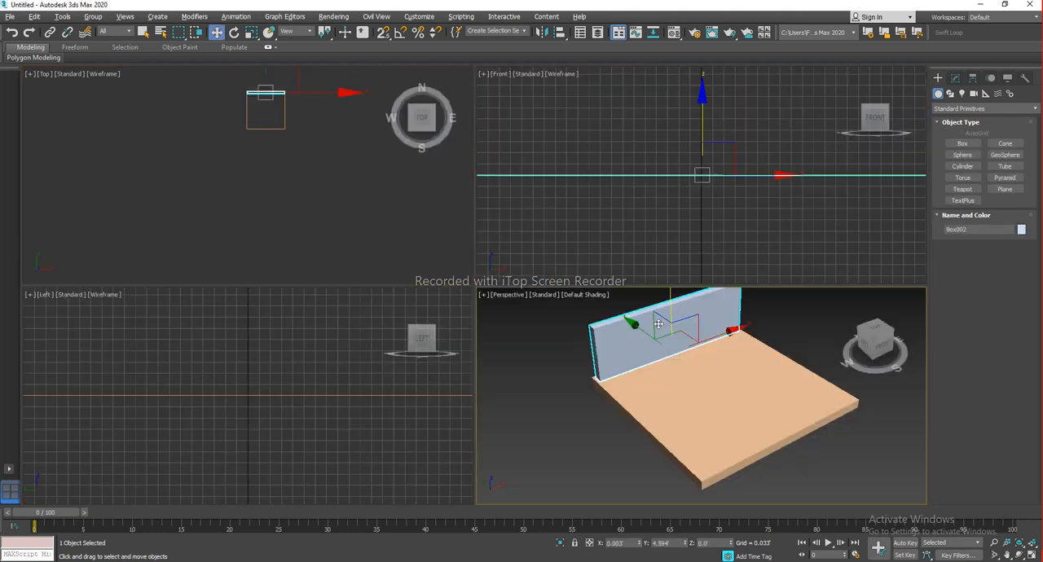
key("alt+w")
left_click(955, 78)
left_click_drag(1017, 263, 1003, 137)
scroll(516, 286, "down", 5)
middle_click_drag(543, 279, 449, 287, "alt")
key("alt+w")
middle_click(292, 186)
key("alt+w")
scroll(468, 224, "up", 5)
middle_click_drag(457, 213, 405, 224)
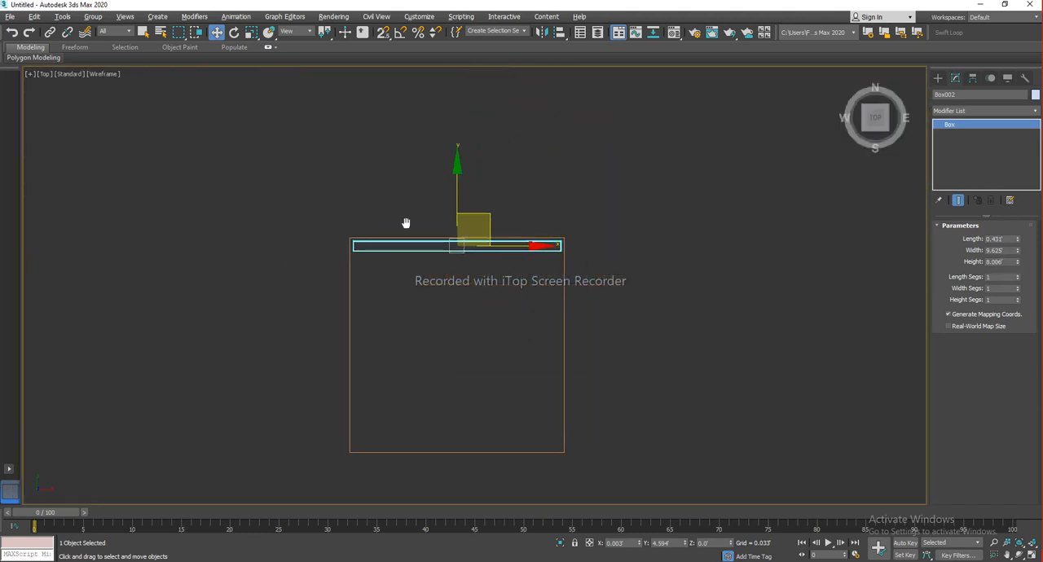
Rotate a copy of the wall by -90° to create a second, perpendicular wall
right_click(562, 200)
left_click(567, 215)
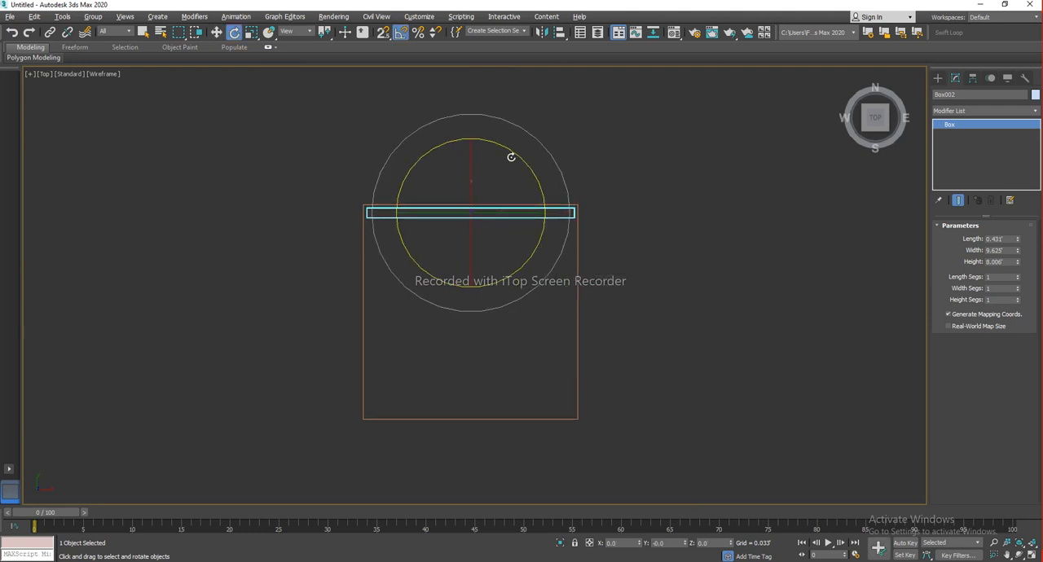
mouse_move(526, 161)
left_mouse_down("shift")
mouse_move(571, 191)
mouse_move(554, 177)
left_mouse_up("shift")
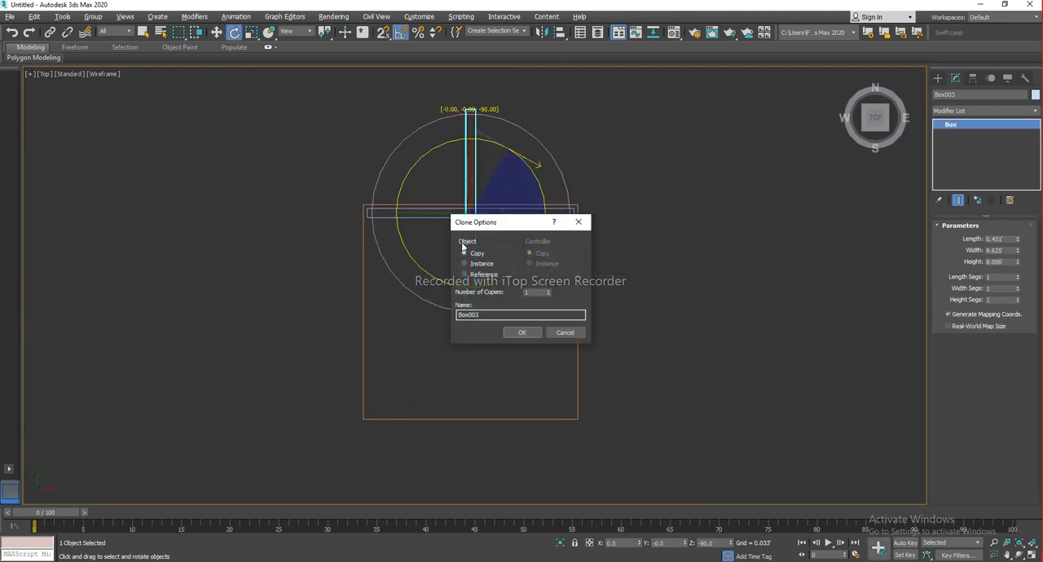
left_click(523, 332)
Move the copied wall to the floor's side edge so the two walls form a corner
key("w")
mouse_move(489, 184)
left_mouse_down()
mouse_move(611, 318)
mouse_move(591, 283)
left_mouse_up()
left_click(646, 299)
scroll(537, 307, "up", 2)
middle_click_drag(536, 307, 517, 246)
key("alt+w")
key("alt+w")
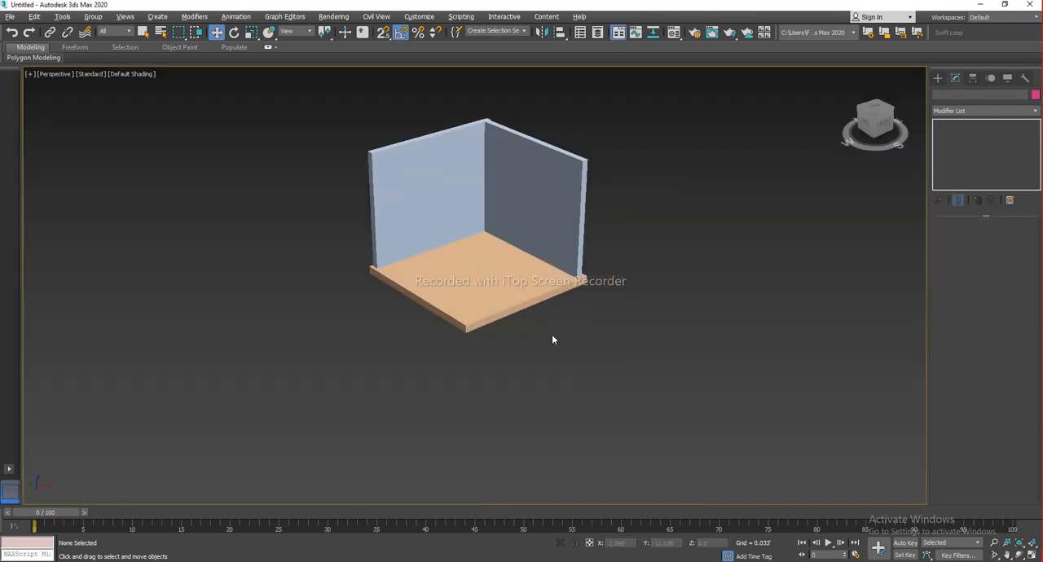
scroll(571, 310, "up", 3)
mouse_move(579, 310)
middle_mouse_down("alt")
mouse_move(584, 293)
mouse_move(556, 277)
mouse_move(581, 254)
mouse_move(569, 301)
middle_mouse_up("alt")
middle_click_drag(534, 246, 565, 315, "alt")
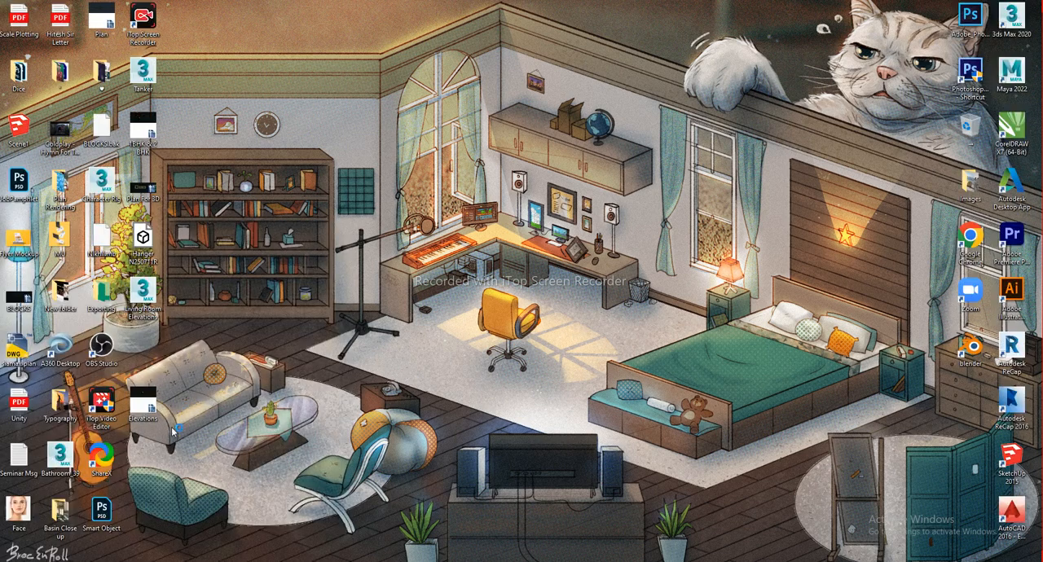
Bring the Hanger furniture model file from the desktop into the 3ds Max scene
left_click_drag(136, 246, 678, 394)
key("alt+Tab")
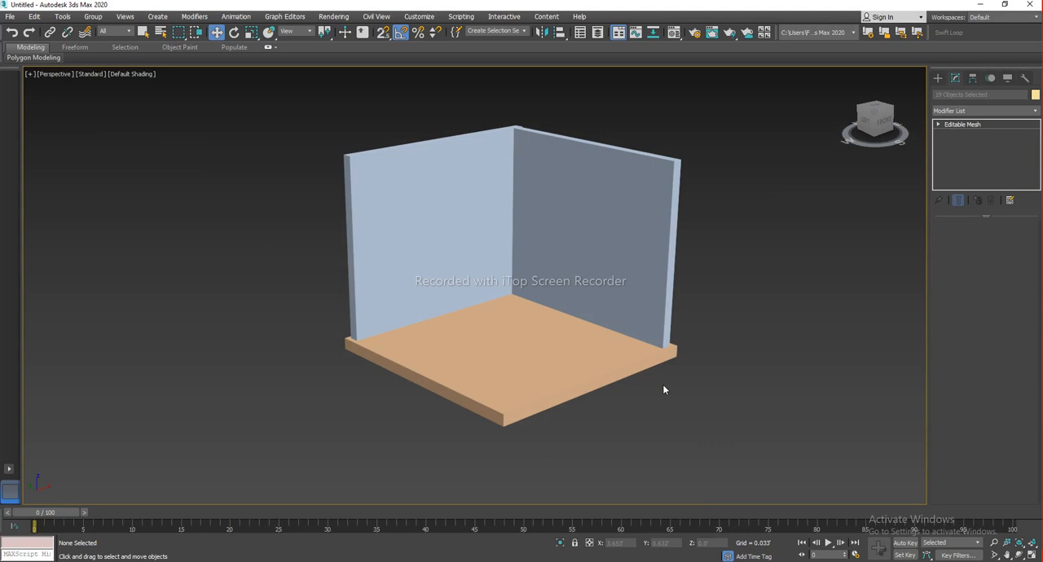
scroll(547, 279, "down", 8)
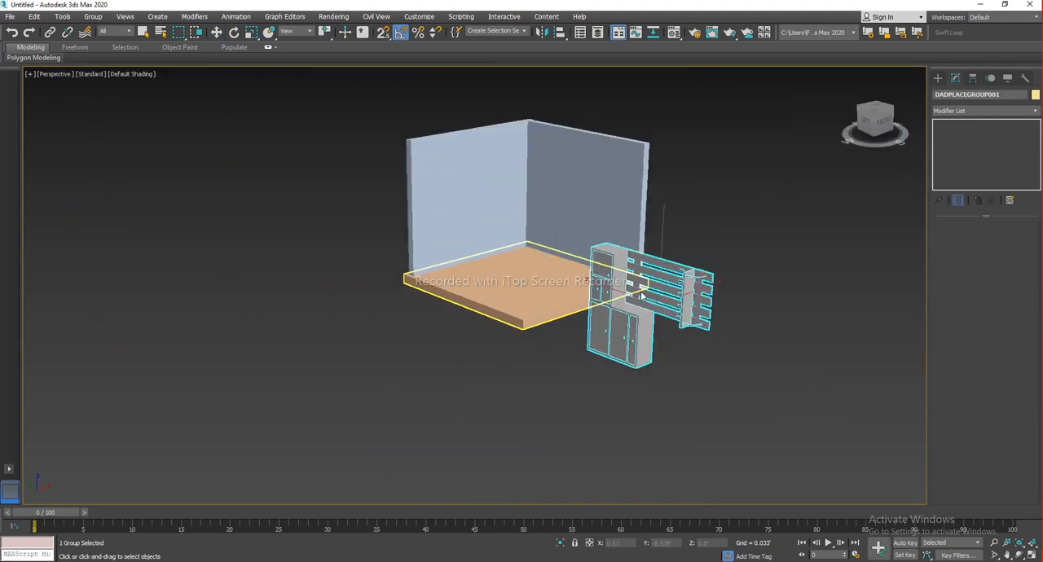
Move the imported furniture group up and into the room near the back wall
key("w")
middle_click_drag(549, 279, 605, 311)
scroll(567, 302, "up", 3)
key("e")
key("w")
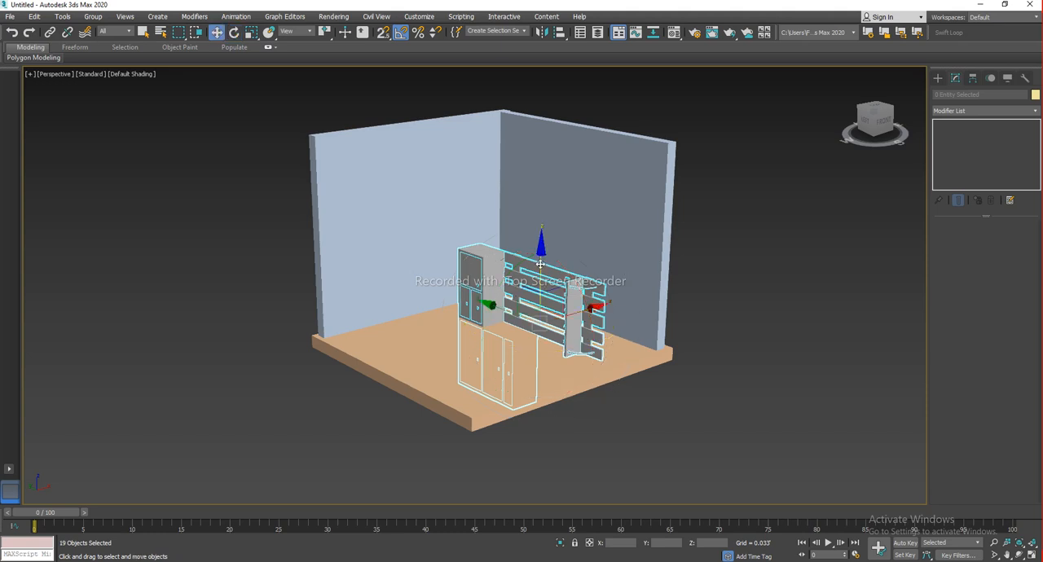
left_click_drag(540, 264, 541, 135)
middle_click_drag(571, 244, 553, 298, "alt")
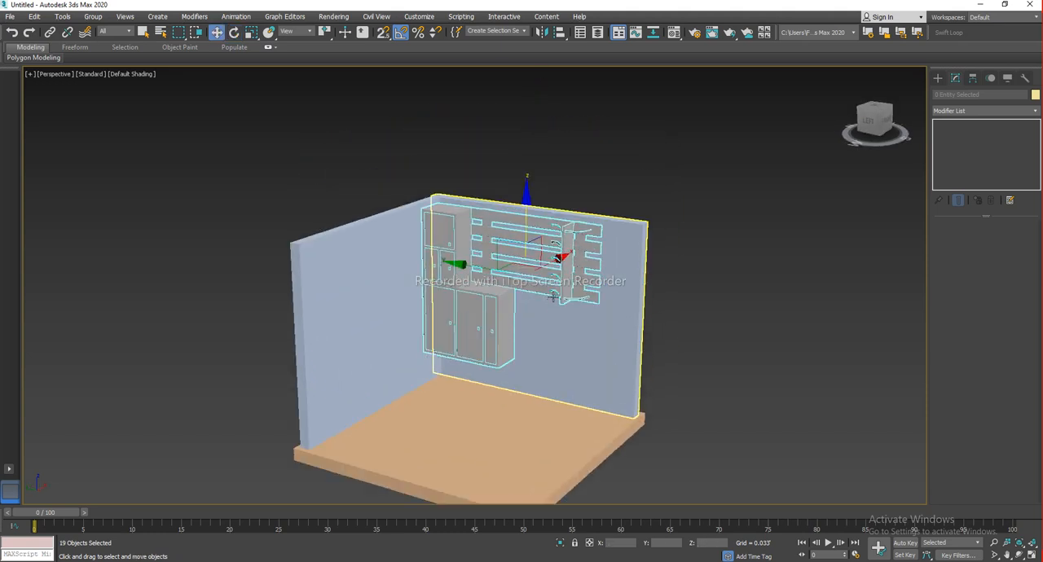
Rotate the furniture -90° to stand it upright, then 90° around the vertical axis to face the room
key("e")
left_click_drag(567, 229, 532, 194)
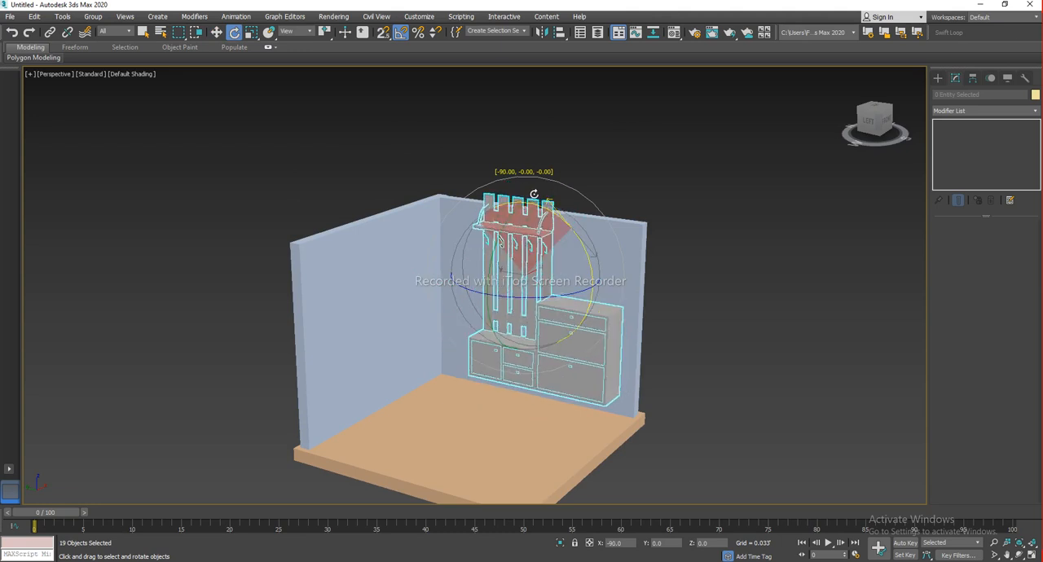
key("w")
key("alt+w")
right_click(375, 237)
key("alt+w")
middle_click_drag(448, 241, 436, 256)
left_click_drag(485, 281, 428, 183)
key("e")
left_click_drag(459, 265, 514, 236)
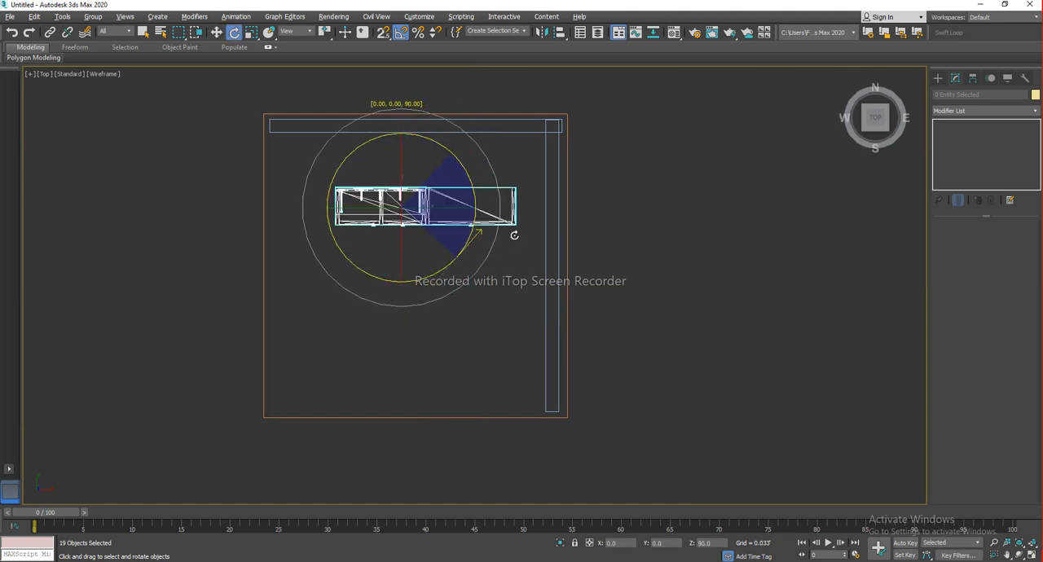
Move the furniture against the back wall, lower it onto the floor and shift it sideways
key("w")
left_click_drag(430, 178, 431, 123)
key("alt+w")
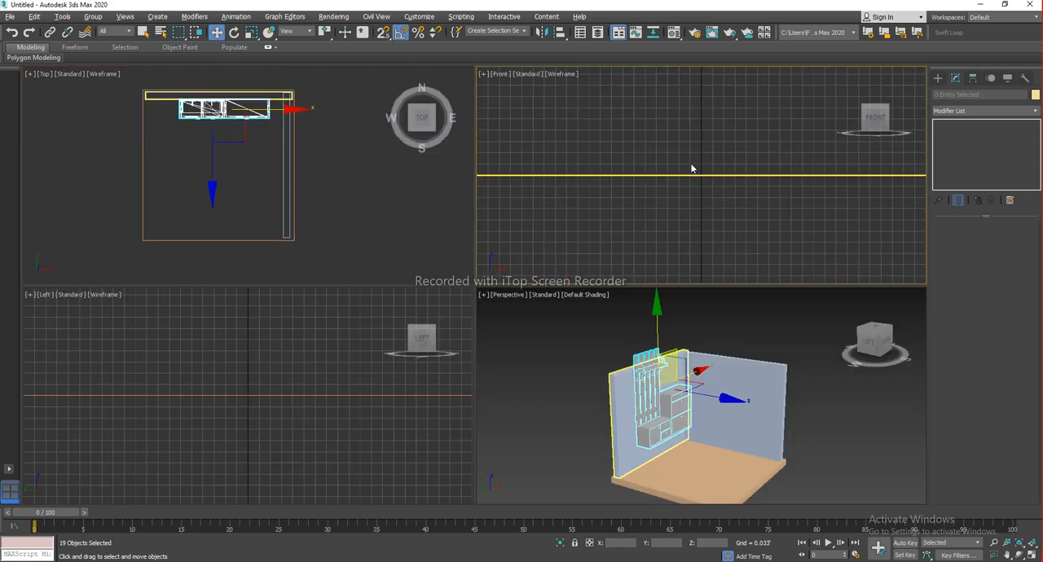
key("alt+w")
scroll(611, 220, "down", 5)
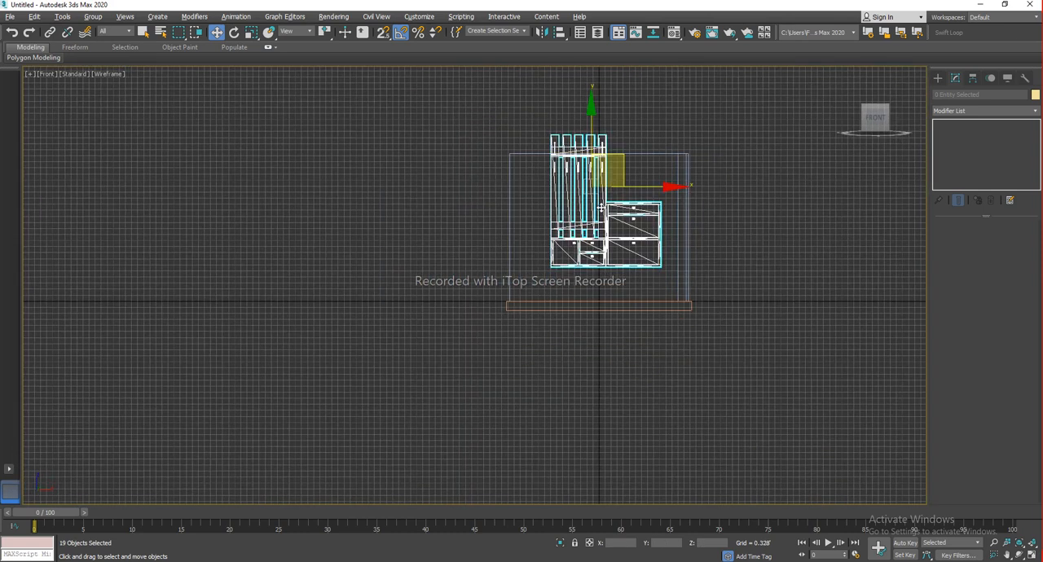
scroll(605, 222, "up", 3)
key("g")
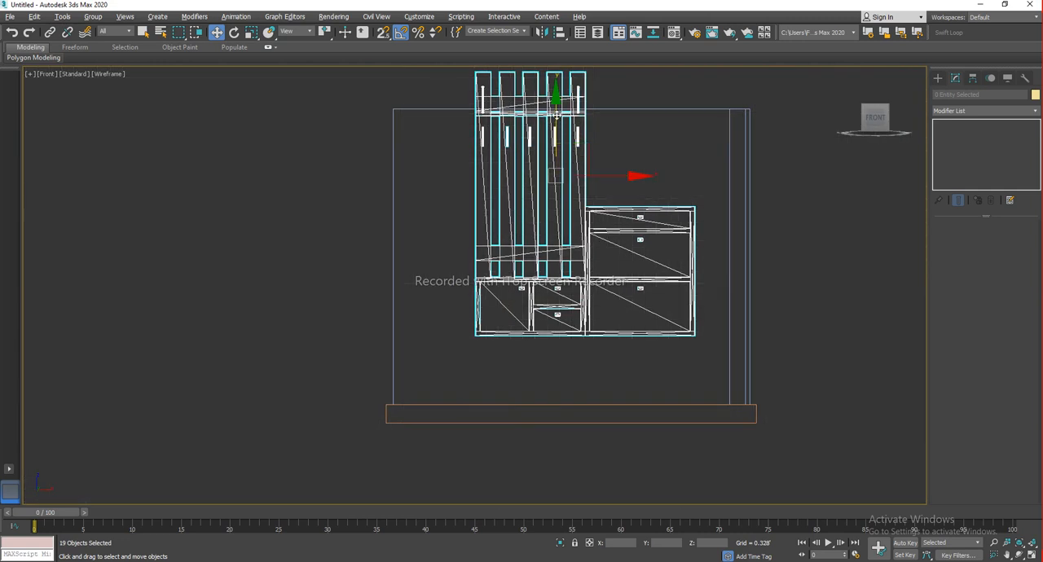
left_click_drag(561, 117, 567, 183)
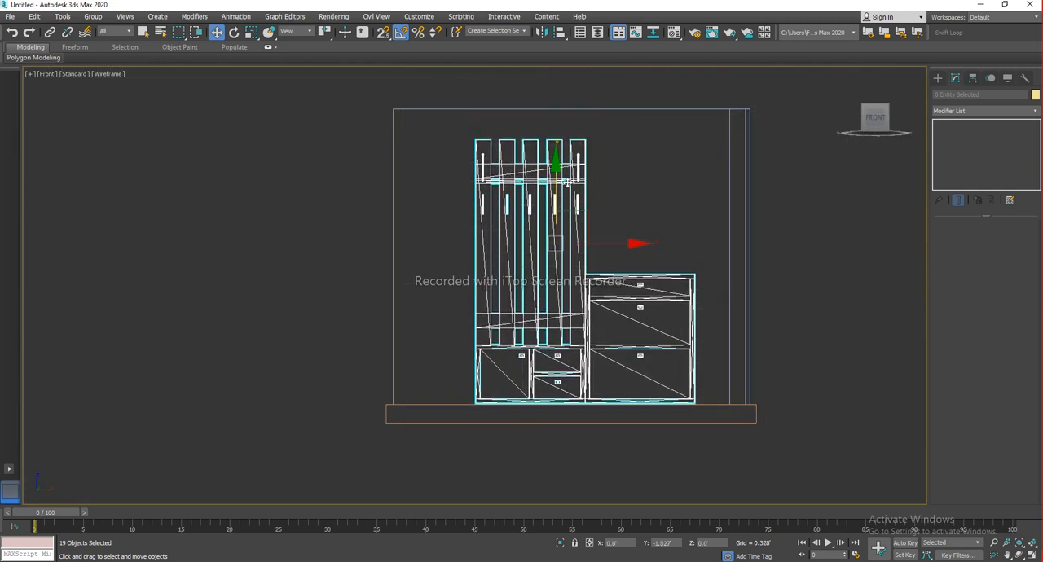
middle_click_drag(553, 221, 443, 217)
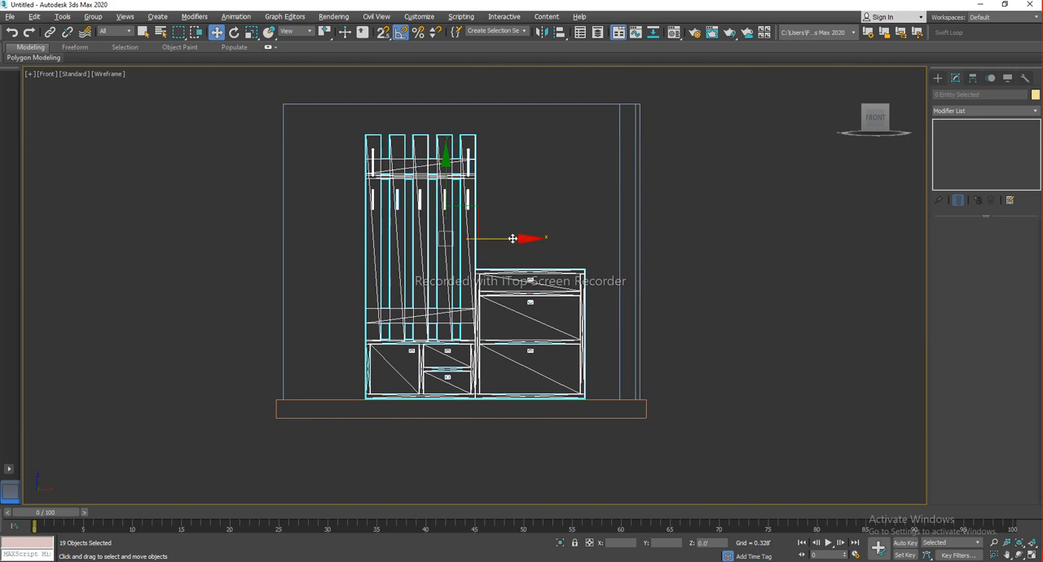
left_click_drag(512, 238, 493, 238)
Inspect the furniture placement in the room from several angles
key("alt+w")
middle_click(646, 350)
key("alt+w")
scroll(673, 343, "up", 3)
middle_click_drag(673, 343, 883, 306, "alt")
left_click(884, 306)
scroll(659, 349, "up", 6)
middle_click_drag(665, 351, 561, 319, "alt")
scroll(554, 311, "down", 6)
middle_click_drag(483, 305, 501, 309)
middle_click_drag(575, 307, 537, 317, "alt")
key("alt+w")
left_click(266, 203)
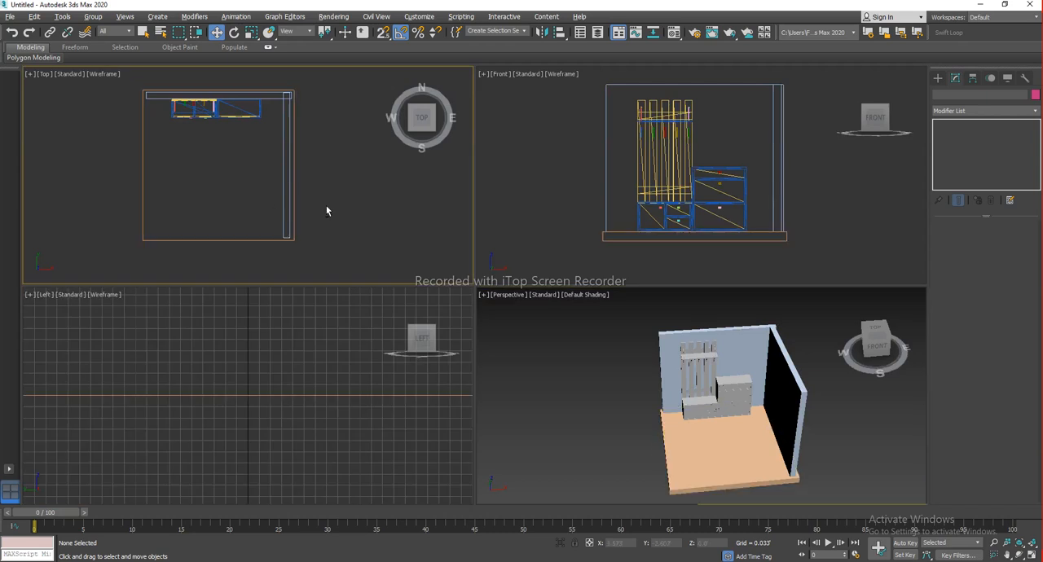
key("alt+w")
left_click_drag(495, 307, 505, 324)
key("ctrl+z")
key("alt+w")
middle_click(634, 350)
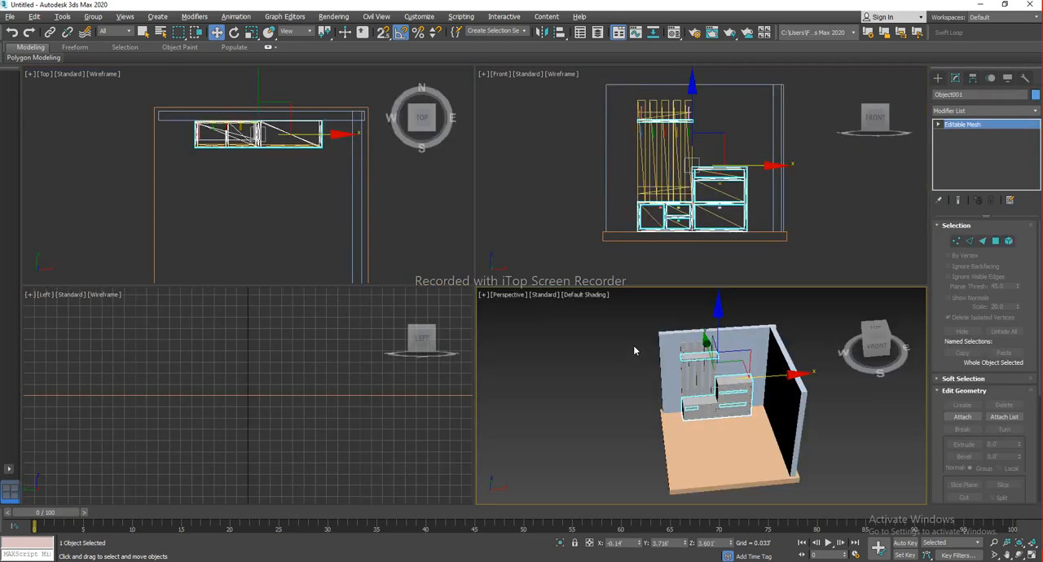
key("alt+w")
scroll(544, 300, "up", 4)
left_click_drag(500, 225, 579, 295)
key("ctrl+z")
middle_click_drag(444, 273, 533, 278)
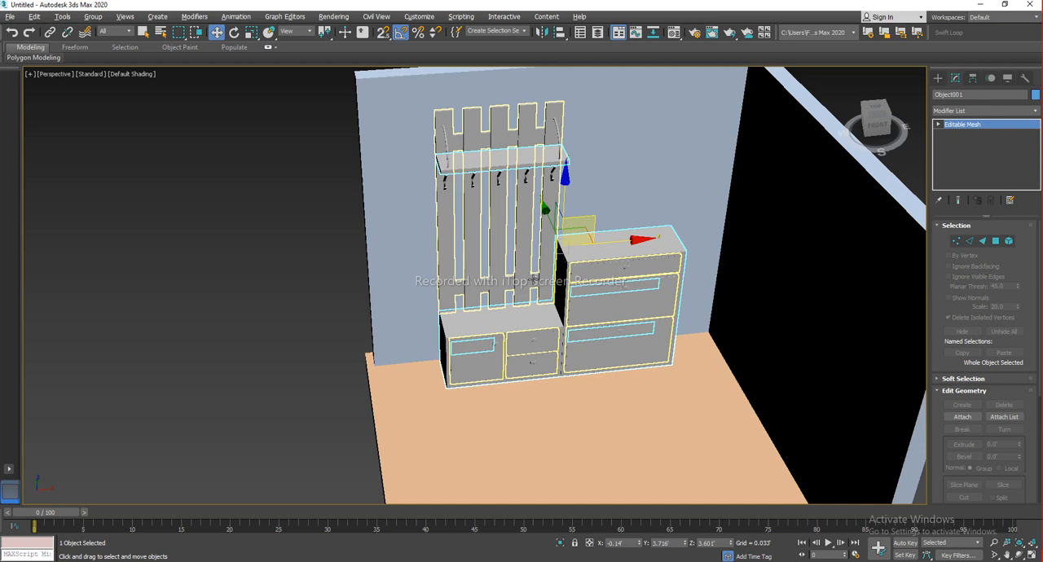
key("alt+w")
left_click(299, 235)
key("alt+w")
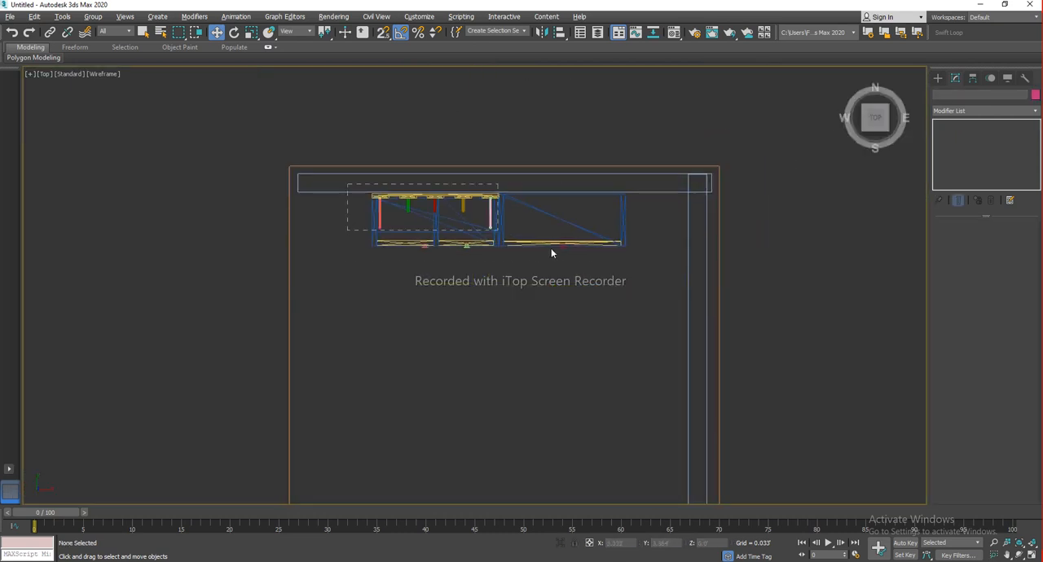
Select all the furniture pieces and group them under the name Furniture
left_click_drag(656, 267, 657, 268)
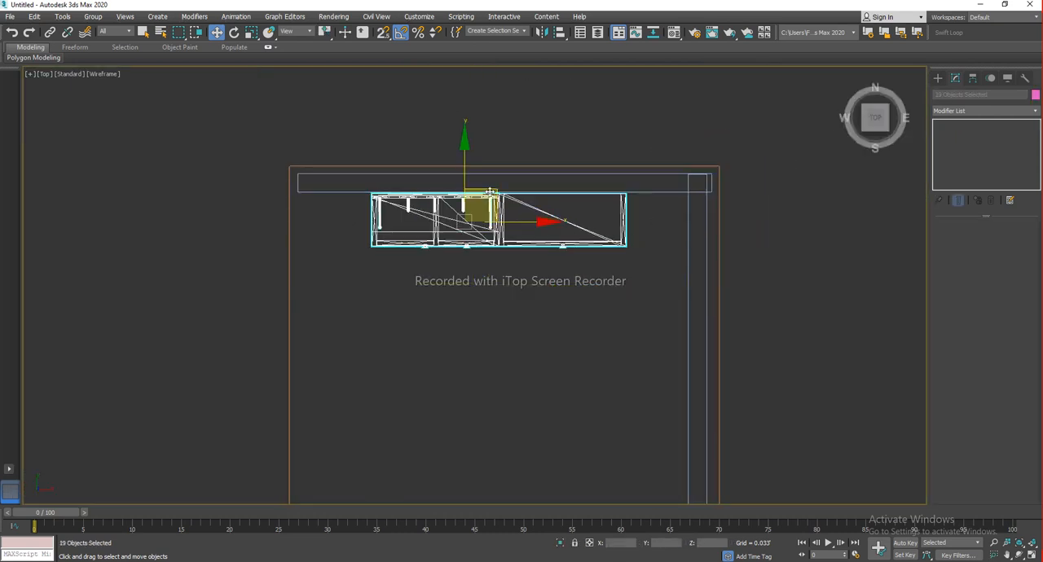
mouse_move(501, 299)
left_mouse_down()
mouse_move(474, 274)
mouse_move(499, 289)
left_mouse_up()
key("ctrl+z")
left_click(93, 18)
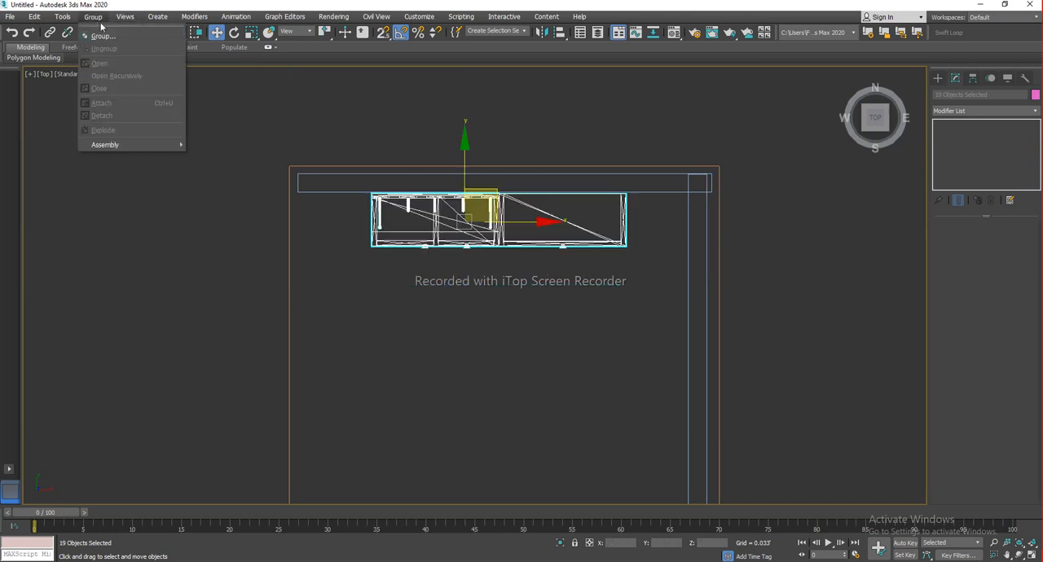
left_click(104, 35)
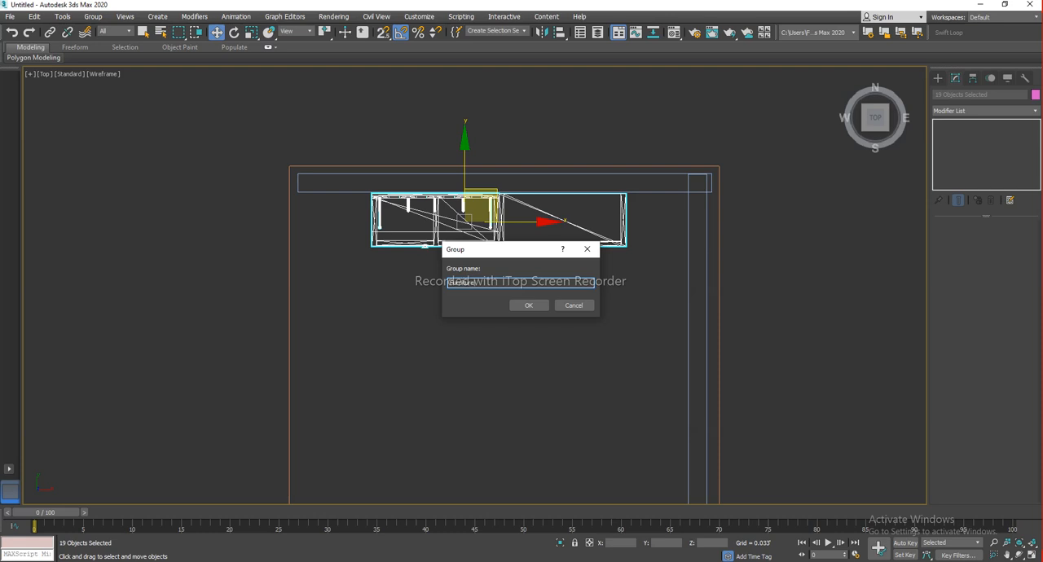
type("Furniture")
key("Return")
left_click(547, 303)
left_click(562, 245)
Orbit around the room to review the grouped furniture against the walls
key("alt+w")
middle_click(661, 345)
key("alt+w")
middle_click_drag(628, 348, 613, 309, "alt")
left_click_drag(596, 202, 646, 198)
left_click(366, 329)
mouse_move(600, 339)
middle_mouse_down("alt")
mouse_move(597, 324)
mouse_move(604, 333)
middle_mouse_up("alt")
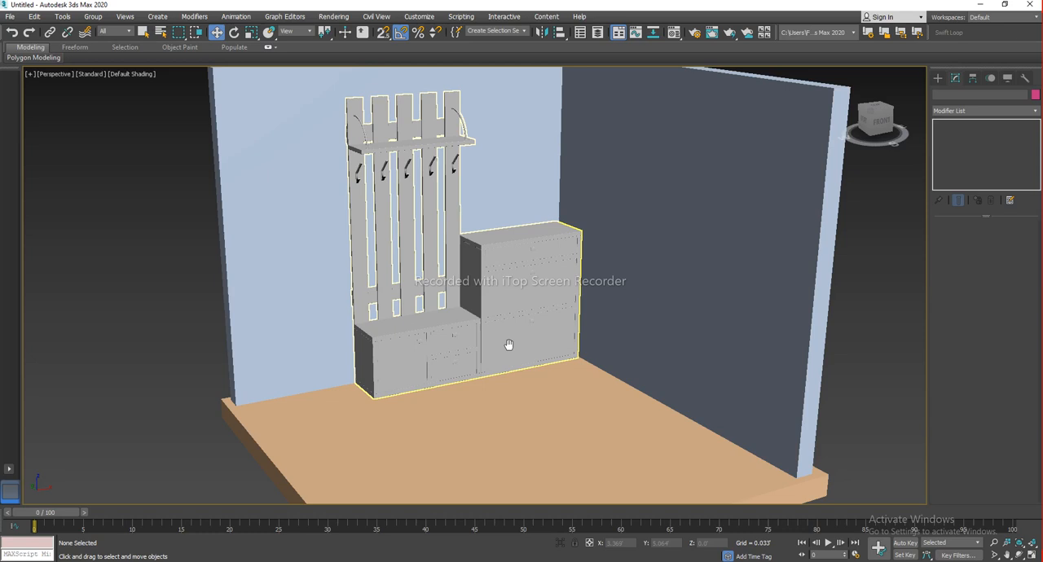
scroll(514, 343, "down", 3)
middle_click_drag(515, 342, 584, 348, "alt")
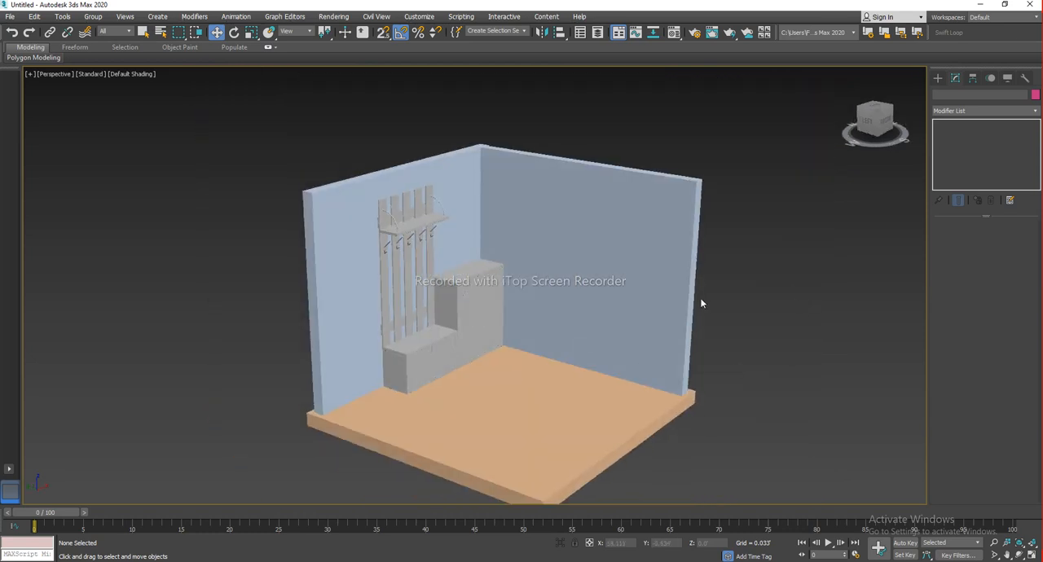
middle_click_drag(700, 303, 698, 288, "alt")
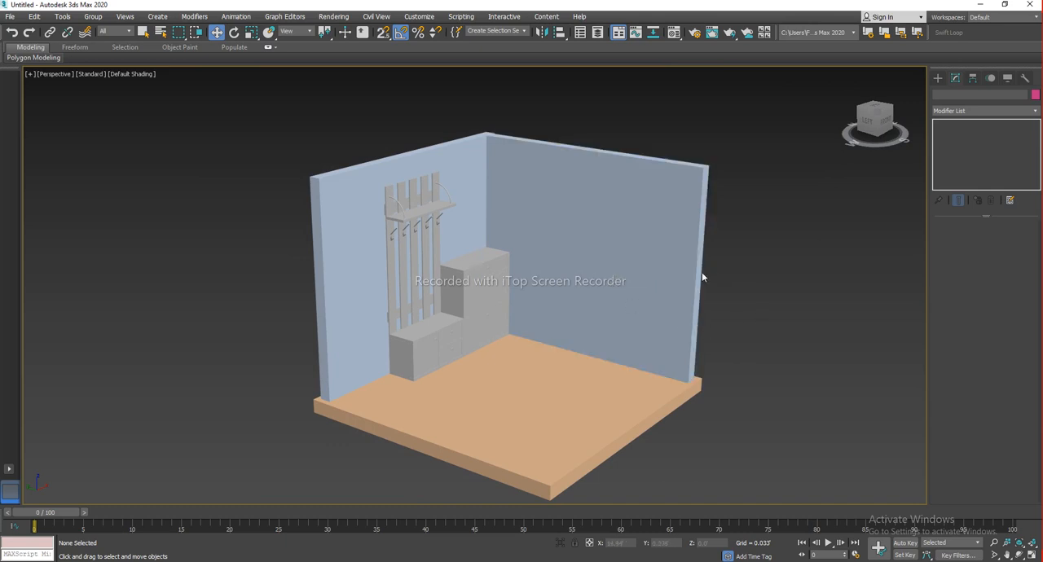
Select the floor, walls and furniture and clone them as a copy beside the original room
scroll(551, 235, "down", 5)
middle_click_drag(585, 247, 561, 242)
left_click_drag(467, 337, 460, 340)
mouse_move(593, 255)
middle_mouse_down("alt")
mouse_move(458, 251)
mouse_move(413, 231)
middle_mouse_up("alt")
scroll(523, 246, "up", 6)
scroll(489, 264, "down", 3)
left_click_drag(414, 231, 842, 171, "shift")
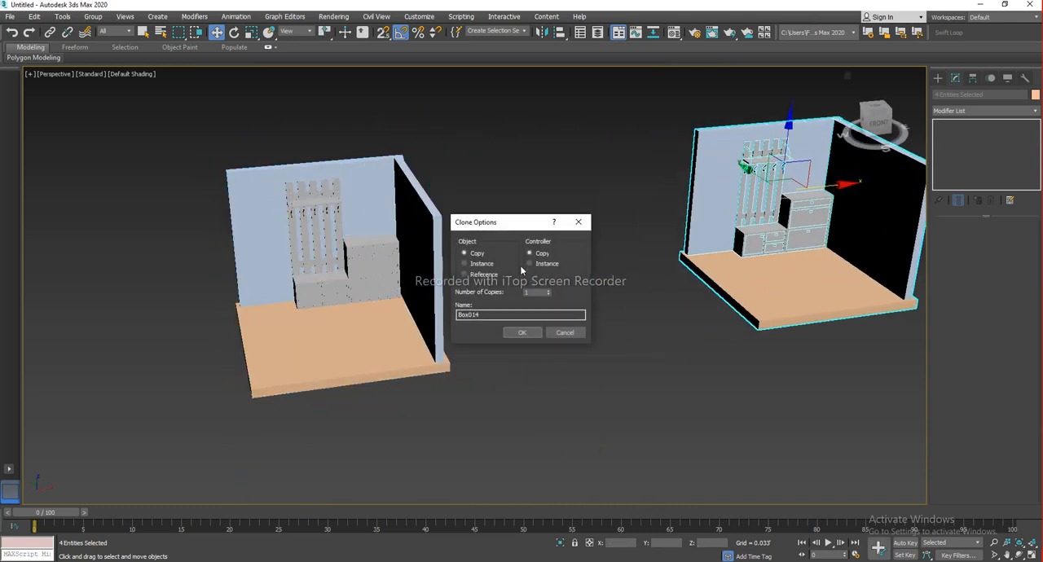
left_click(519, 334)
Open the Material Editor and reposition its window beside the original room corner
left_click(676, 371)
mouse_move(776, 350)
middle_mouse_down()
mouse_move(660, 331)
mouse_move(713, 334)
mouse_move(673, 328)
mouse_move(660, 289)
mouse_move(667, 221)
mouse_move(793, 207)
middle_mouse_up()
scroll(660, 331, "down", 3)
left_click(660, 290)
left_click(598, 365)
mouse_move(599, 364)
middle_mouse_down("alt")
mouse_move(623, 362)
mouse_move(584, 366)
middle_mouse_up("alt")
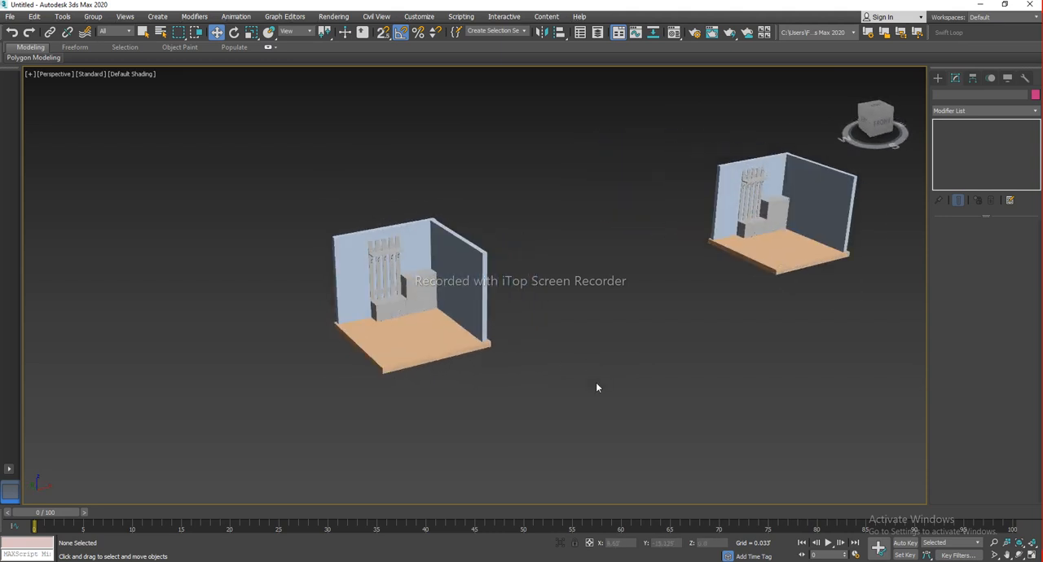
scroll(518, 298, "up", 3)
middle_click_drag(409, 290, 479, 274)
scroll(525, 291, "up", 5)
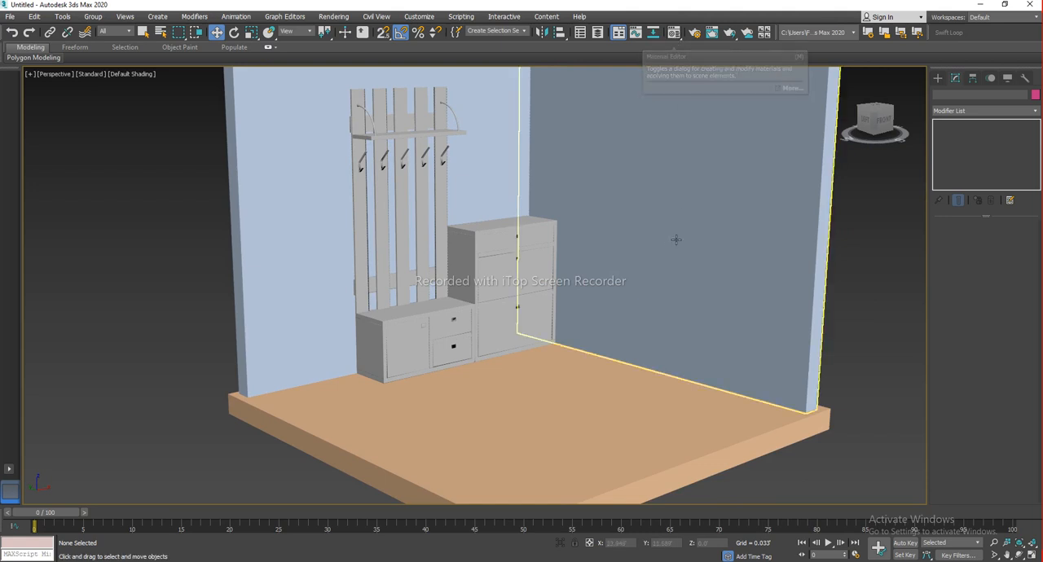
key("m")
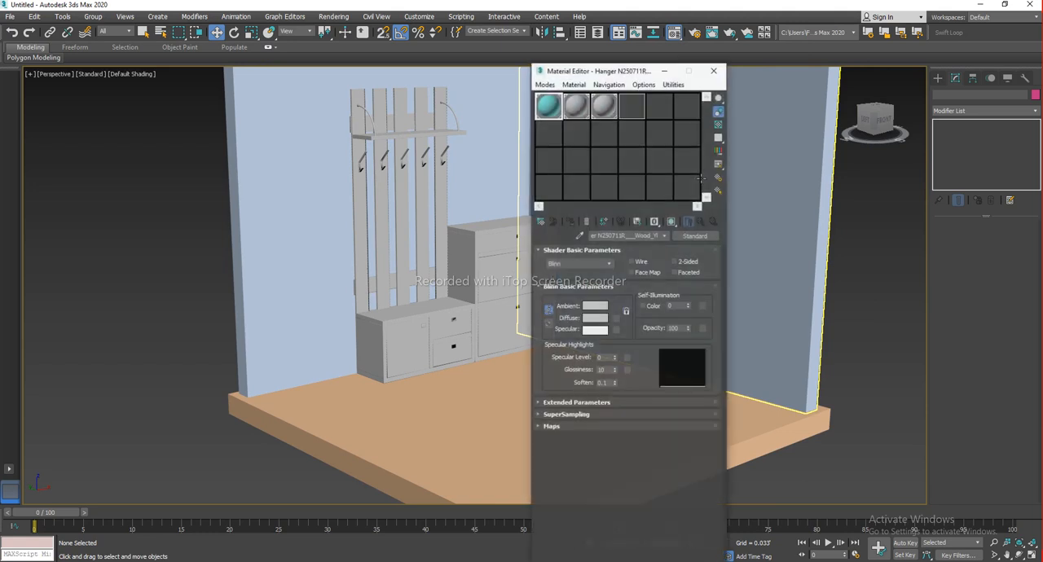
left_click_drag(624, 73, 725, 151)
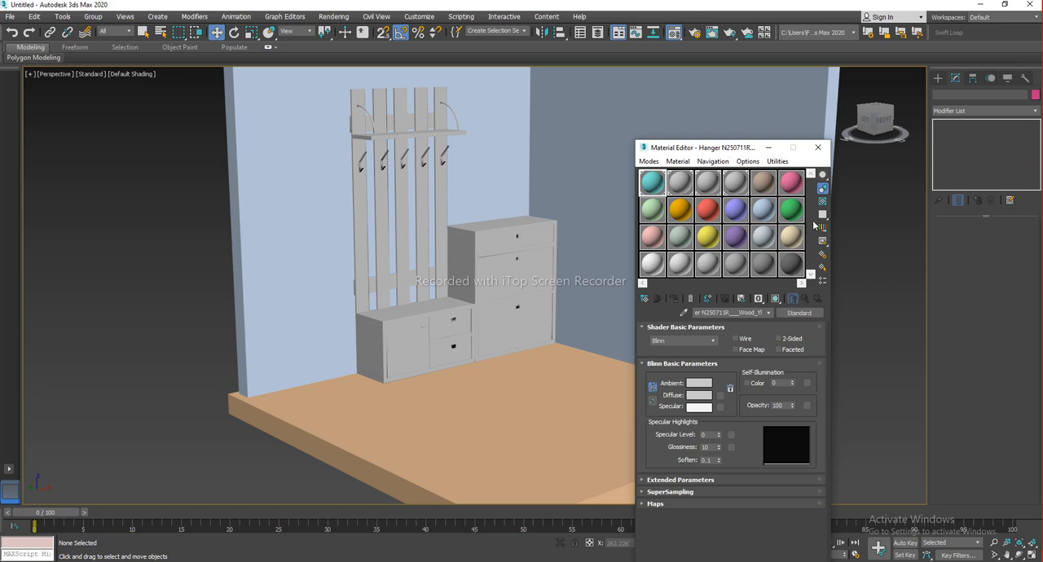
scroll(509, 265, "up", 2)
middle_click_drag(480, 246, 391, 232)
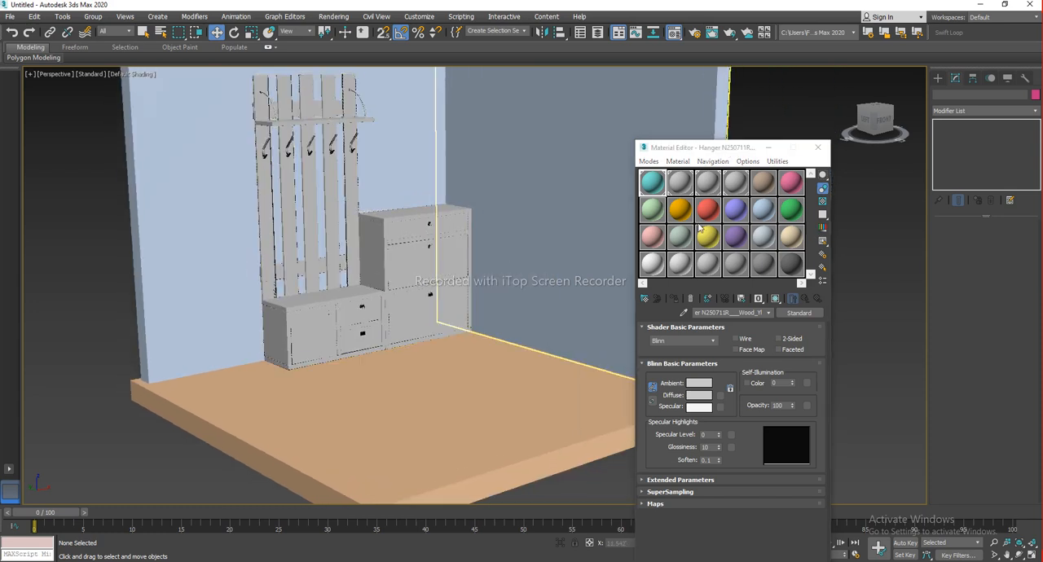
left_click_drag(694, 150, 681, 149)
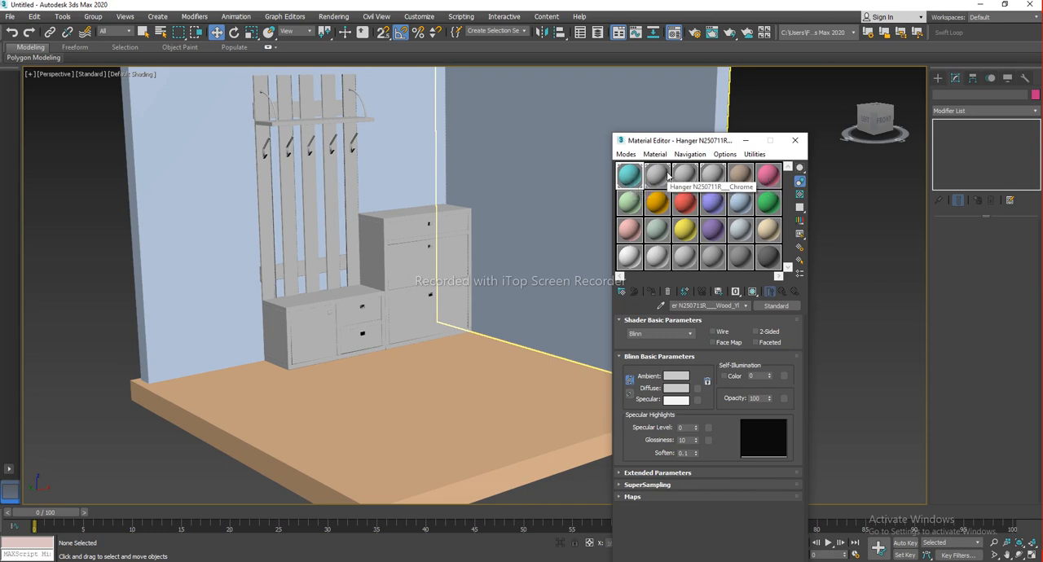
Try the 3 X 2 and 5 X 3 sample window layouts, then return to 6 X 4 sample windows
left_click(657, 176)
left_click(688, 177)
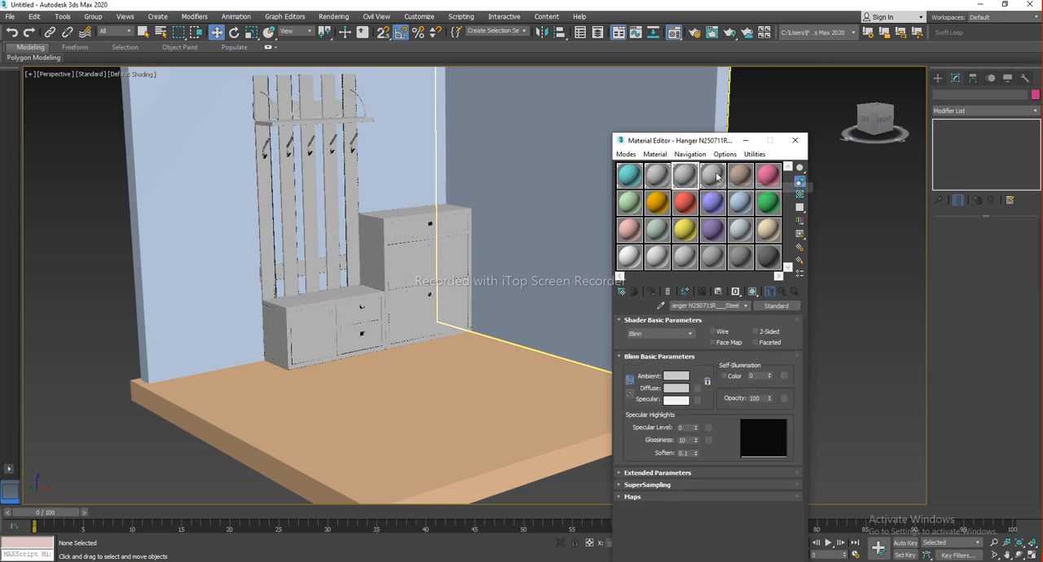
left_click(714, 183)
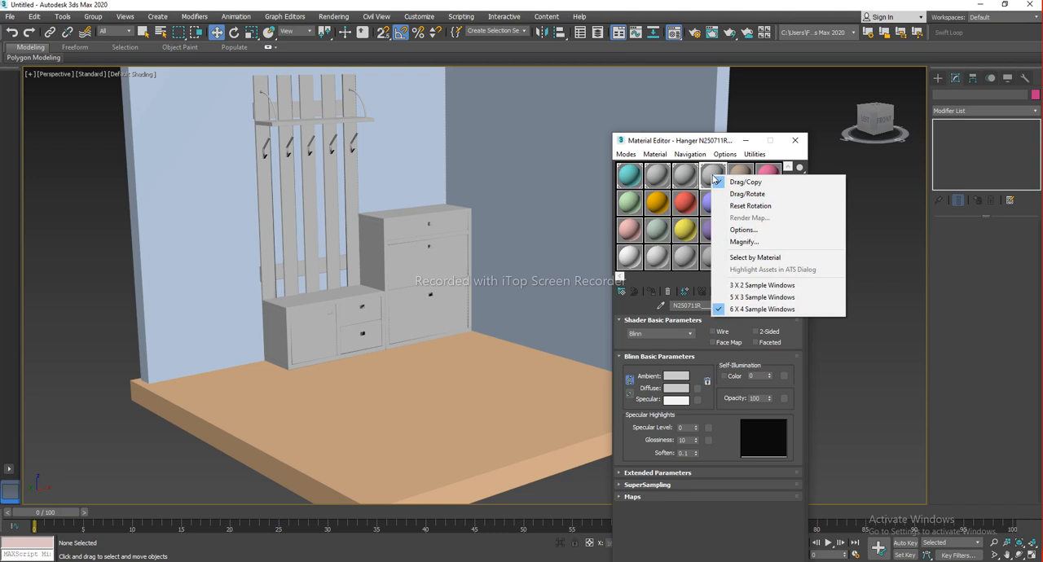
left_click(785, 289)
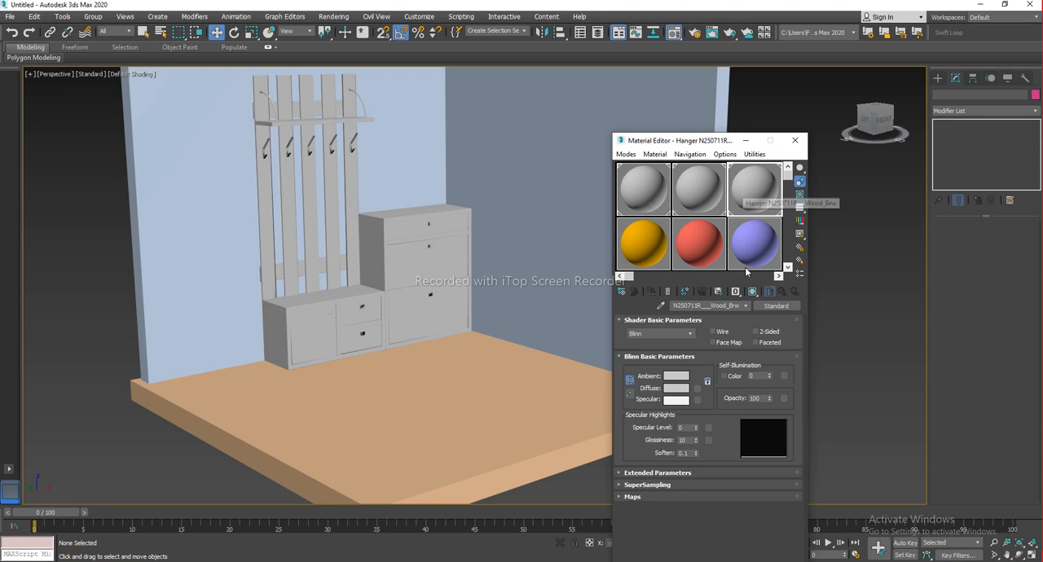
right_click(747, 189)
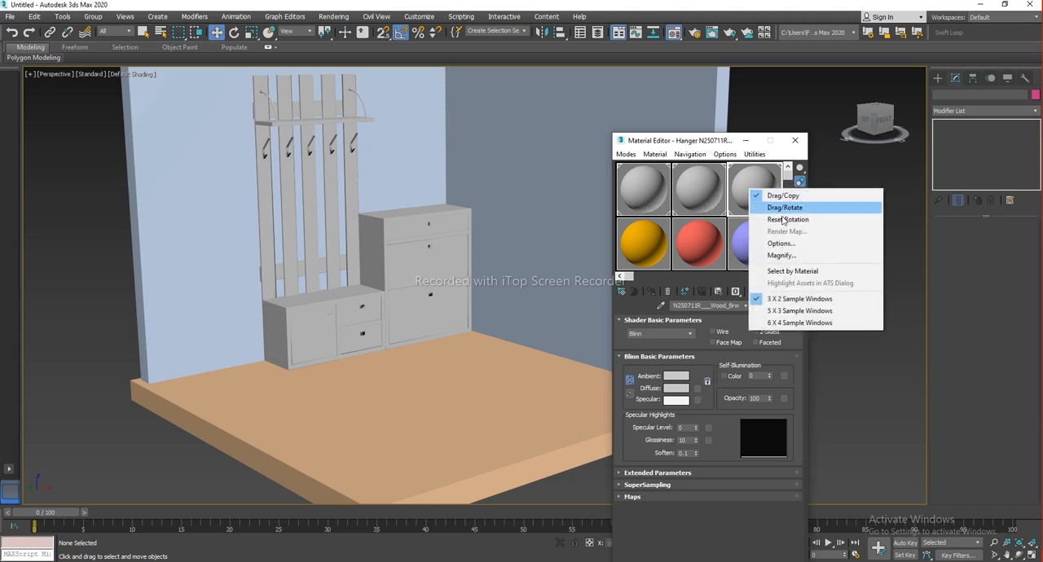
left_click(788, 311)
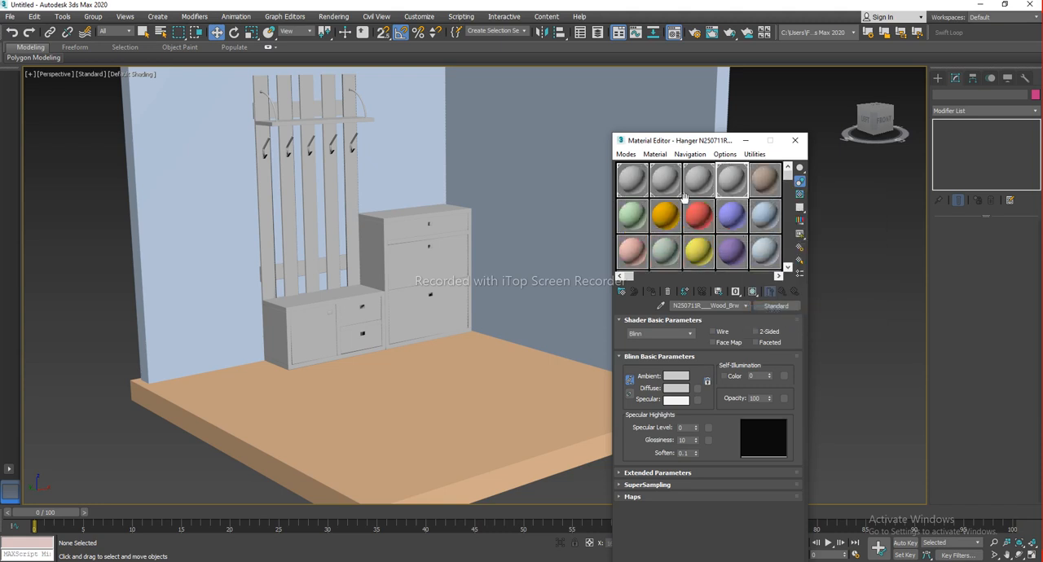
right_click(732, 182)
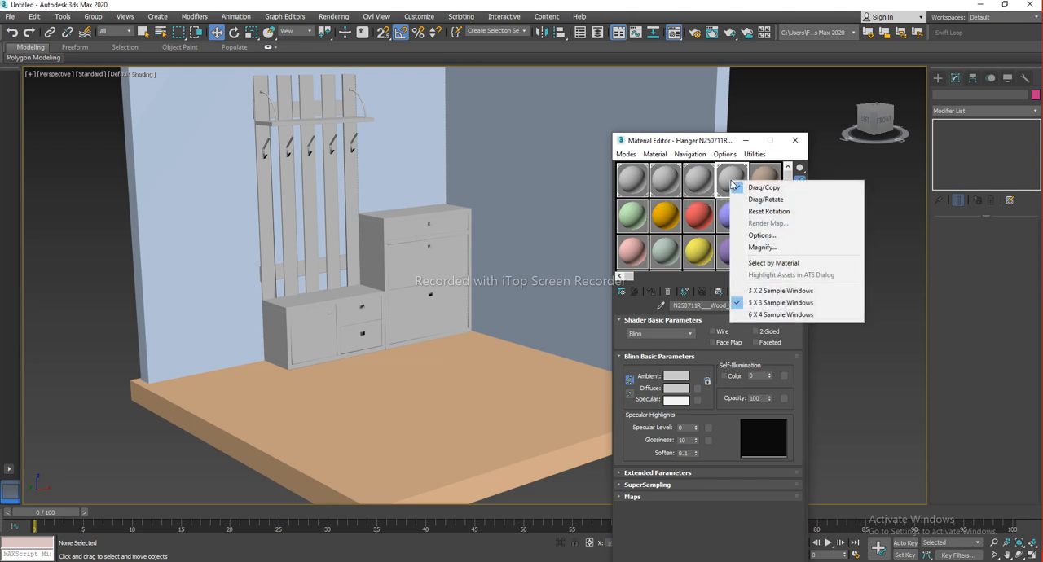
left_click(780, 315)
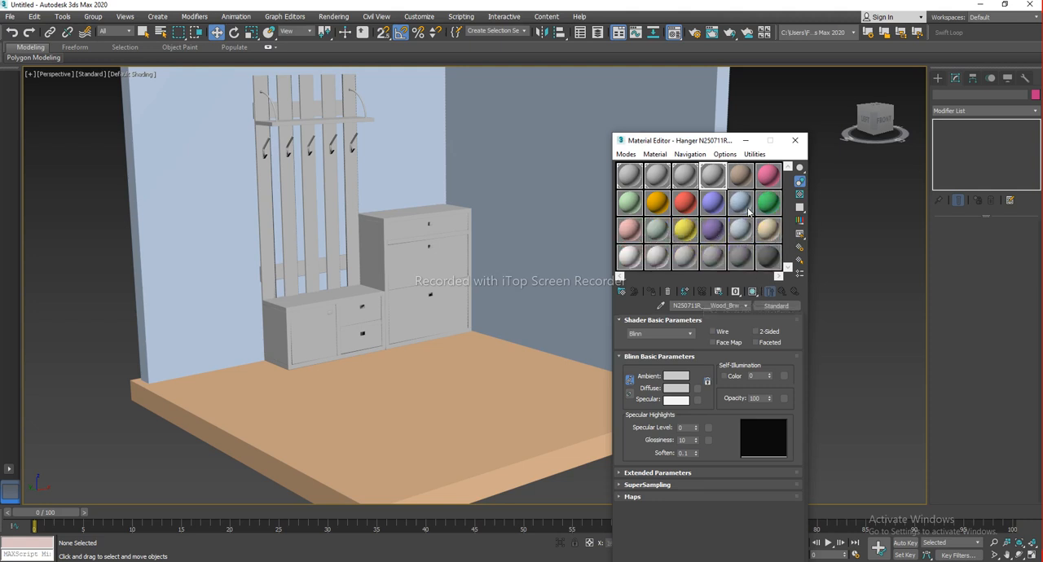
Select the furniture groups in top view and strip their materials using the UVW Remove utility
scroll(453, 319, "down", 5)
scroll(440, 320, "down", 2)
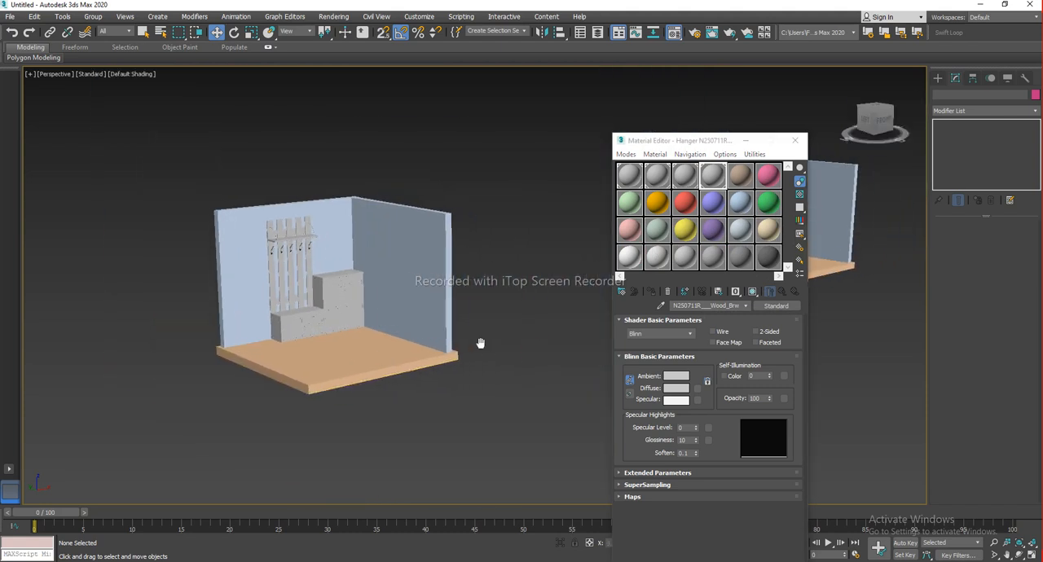
key("alt+w")
key("alt+w")
left_click(486, 232)
scroll(456, 224, "down", 3)
left_click_drag(412, 189, 431, 222)
key("ctrl+z")
middle_click_drag(482, 234, 235, 217)
left_click_drag(680, 144, 770, 413)
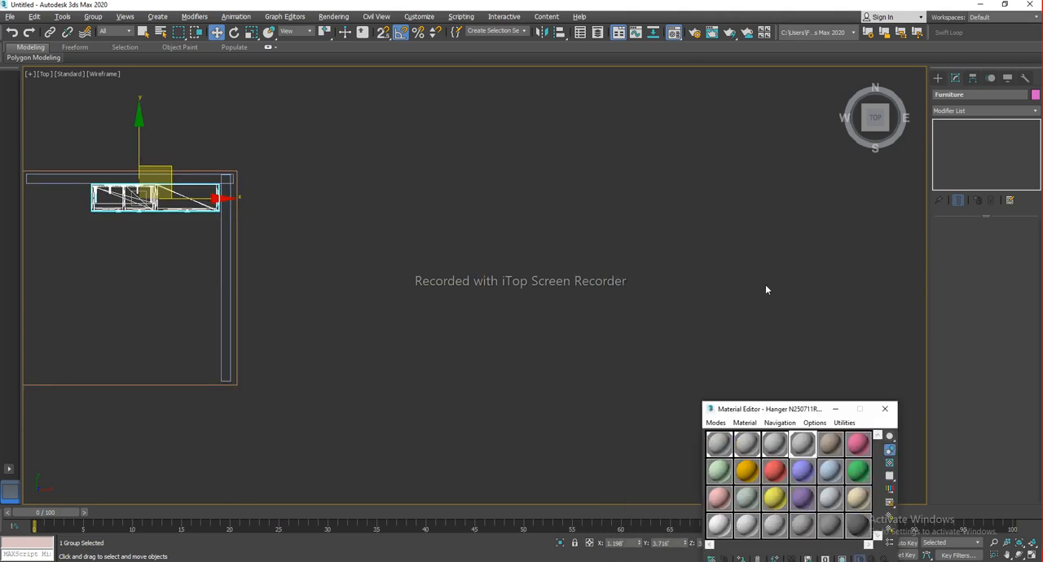
middle_click_drag(32, 211, 592, 273)
left_click(593, 273)
left_click(722, 270, "ctrl")
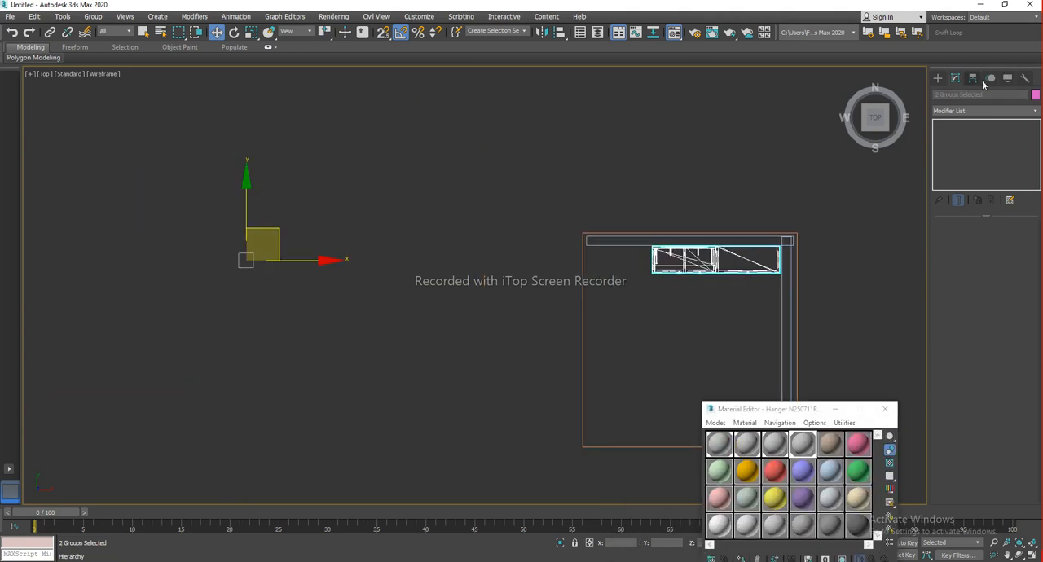
left_click(1025, 78)
left_click(958, 127)
left_click(355, 294)
scroll(342, 295, "down", 1)
left_click(323, 288)
left_click(378, 314)
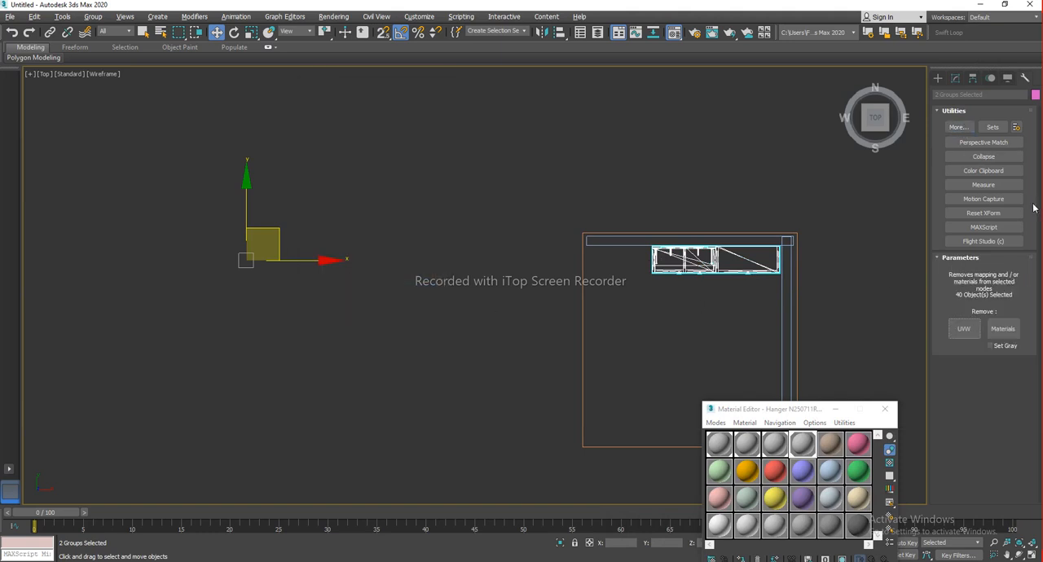
left_click(605, 174)
middle_click_drag(475, 308, 680, 290)
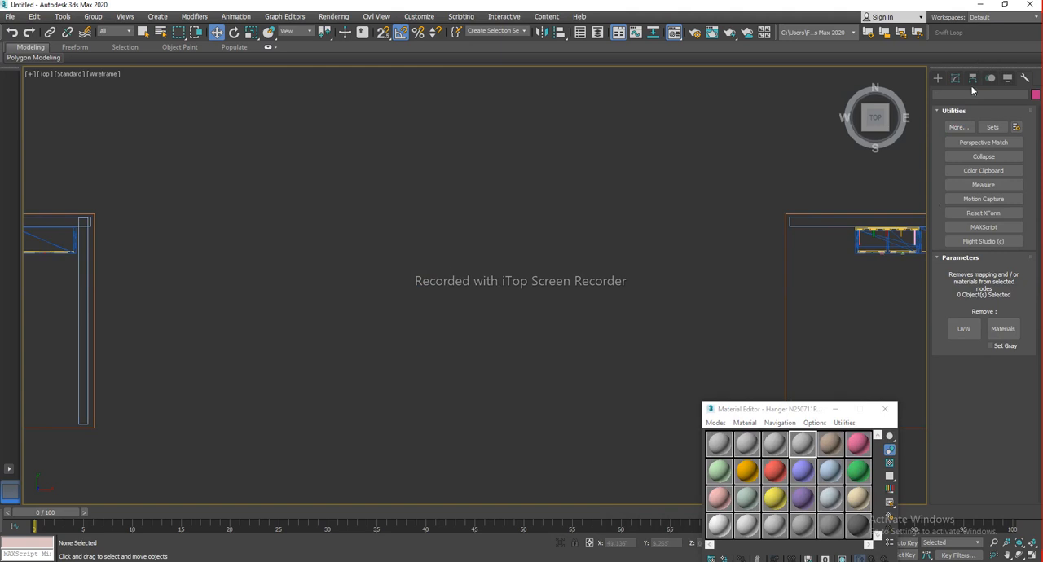
Return to the perspective view of the room and move the Material Editor up beside it
left_click(938, 78)
middle_click_drag(417, 321, 516, 311)
key("alt+w")
left_click(537, 376)
key("alt+w")
scroll(562, 321, "up", 3)
middle_click_drag(516, 312, 456, 341)
scroll(453, 323, "up", 4)
scroll(481, 340, "down", 2)
left_click_drag(778, 414, 681, 92)
left_click(621, 124)
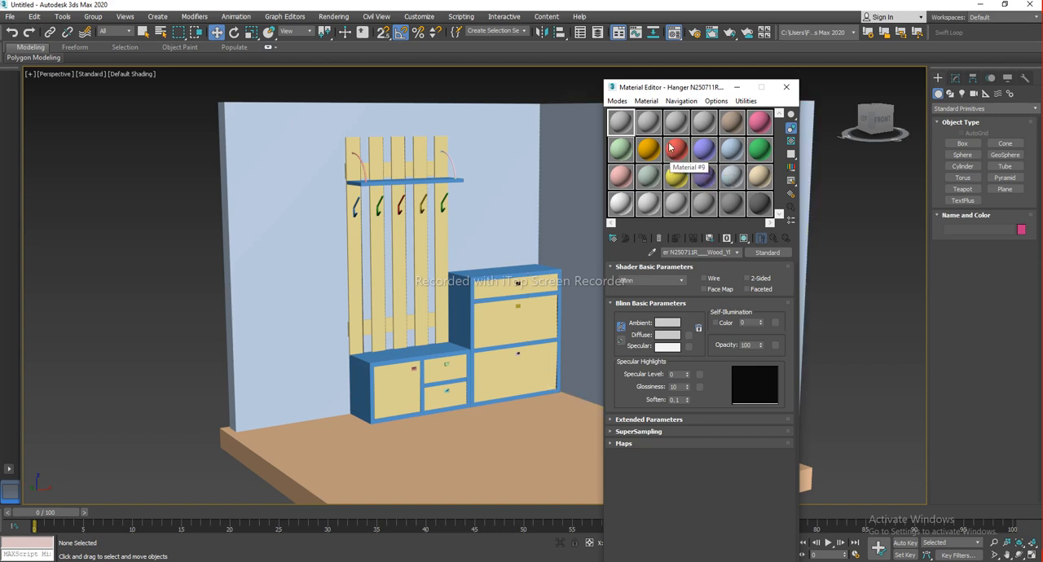
Switch the Material Editor to Slate mode, then back to the Compact Material Editor
left_click(617, 101)
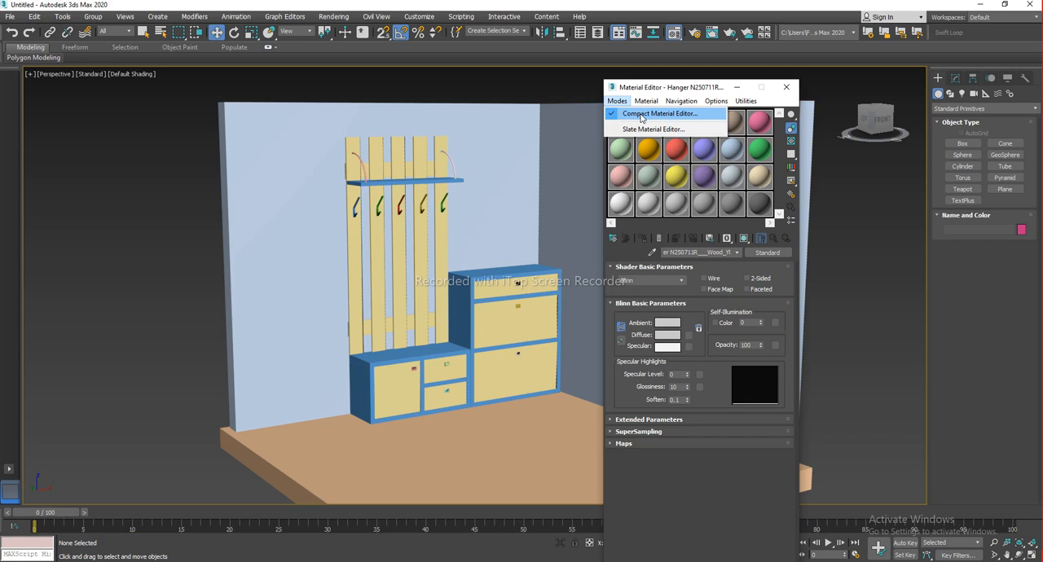
left_click(700, 84)
left_click_drag(706, 87, 651, 97)
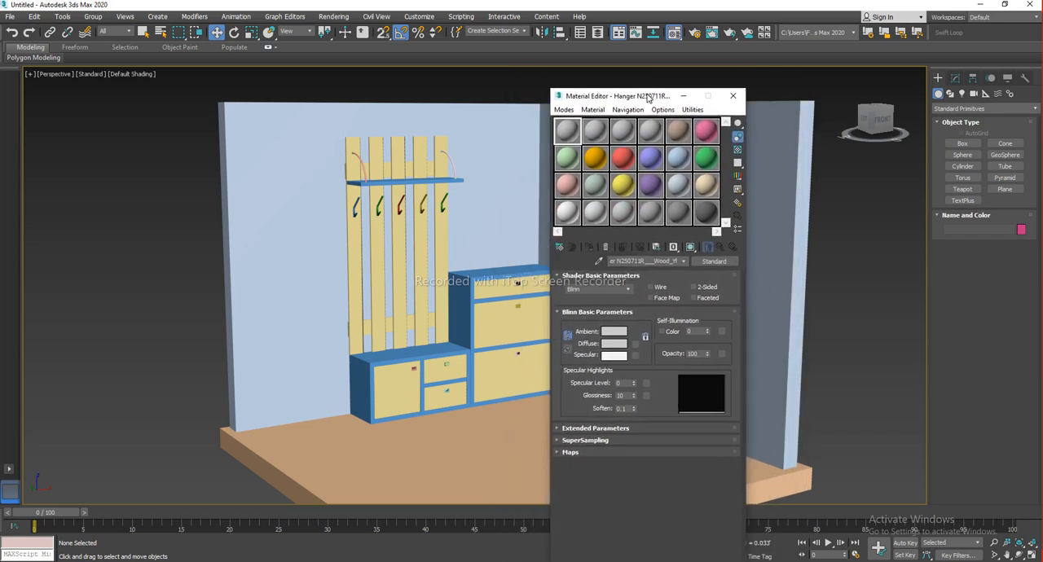
left_click(563, 109)
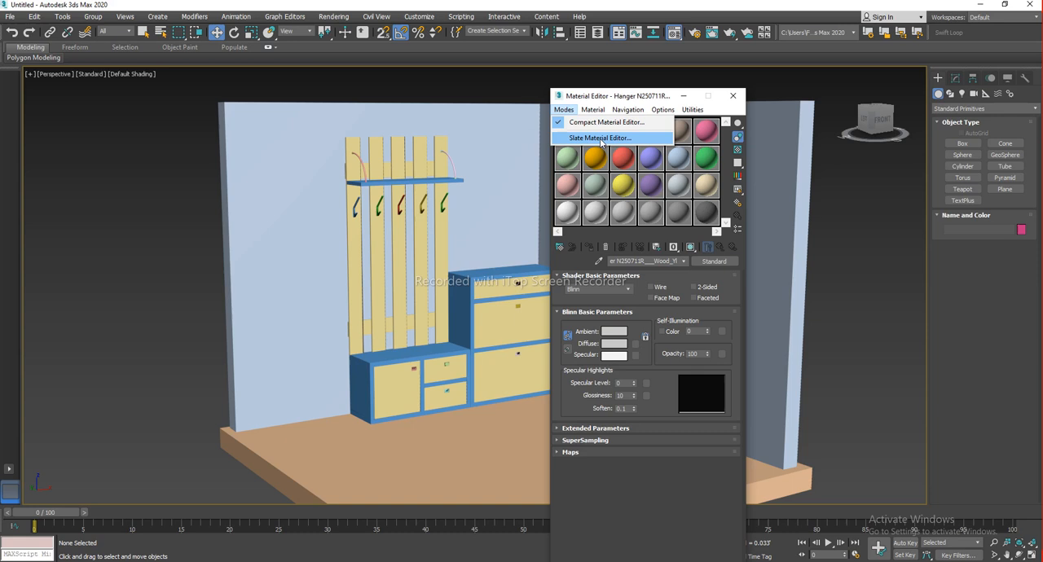
left_click(600, 138)
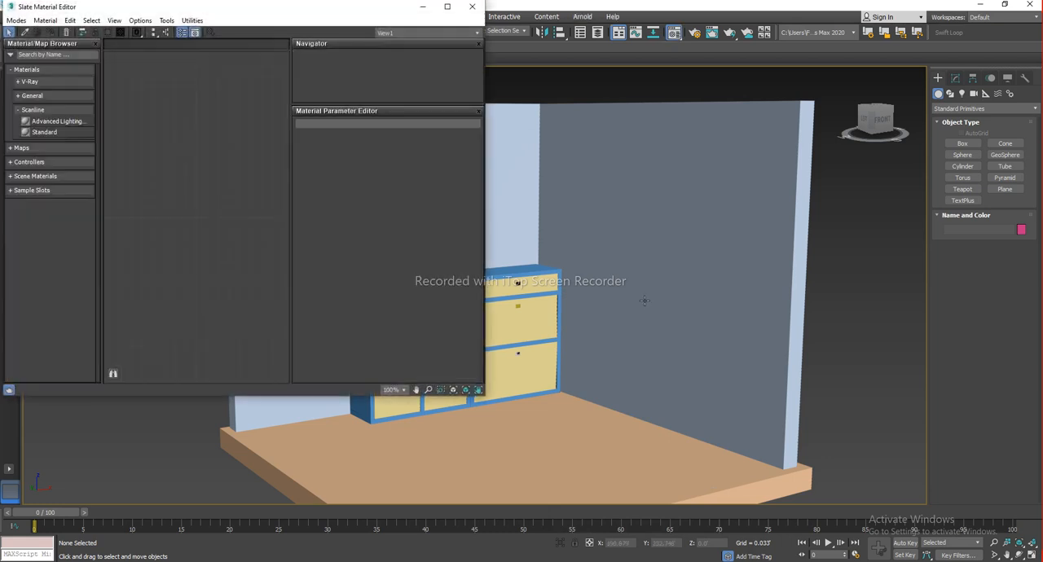
left_click_drag(352, 12, 764, 98)
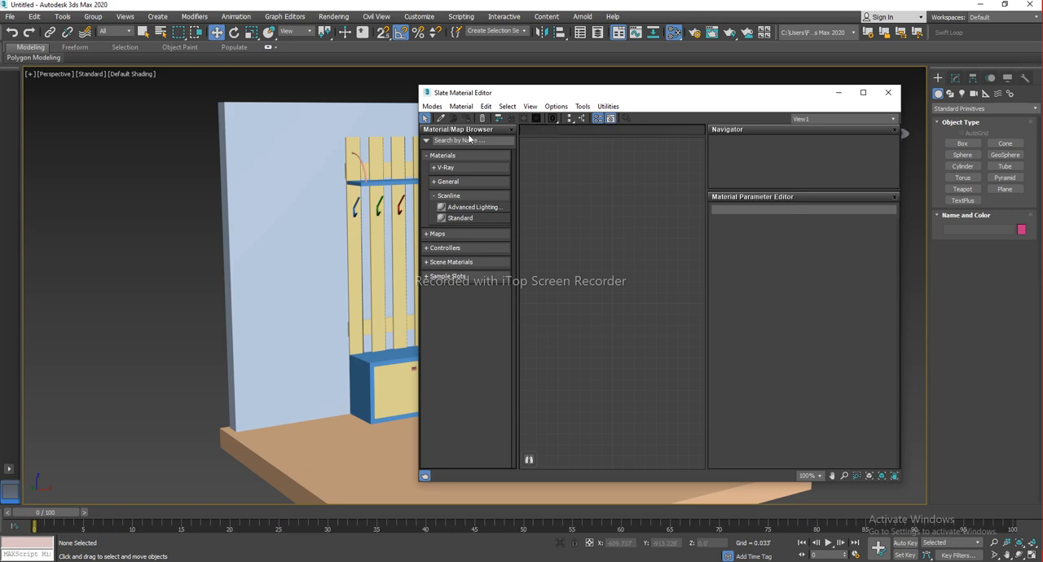
left_click(434, 107)
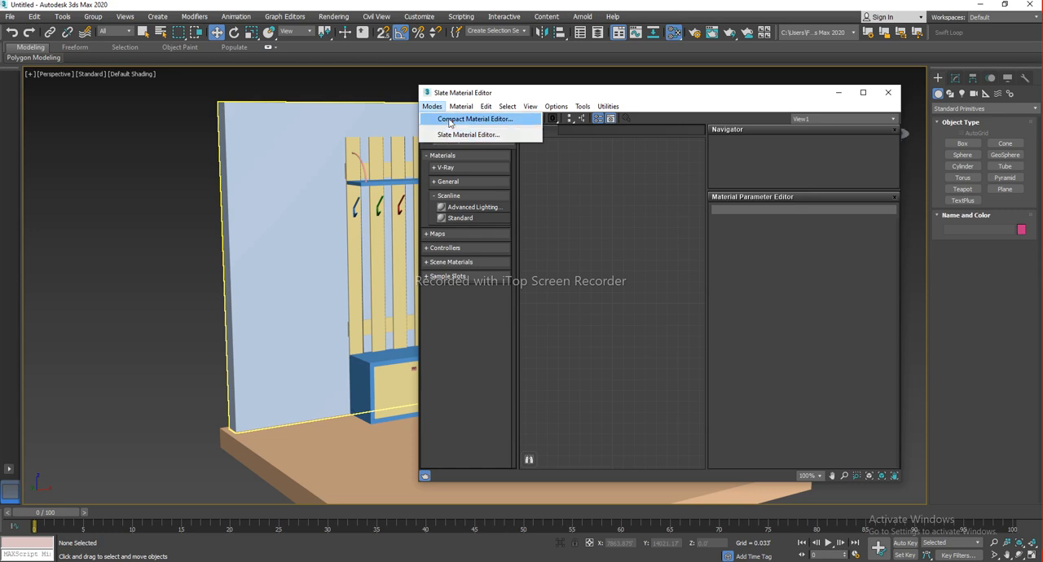
left_click(473, 119)
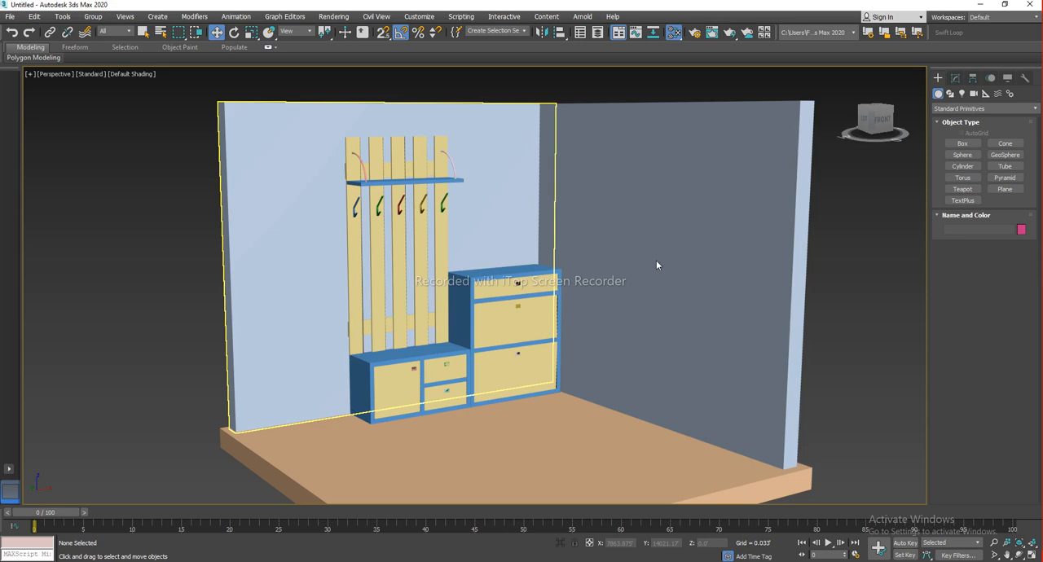
Zoom in on the room corner and move the Material Editor window beside the furniture
left_click_drag(651, 96, 900, 298)
scroll(516, 255, "down", 6)
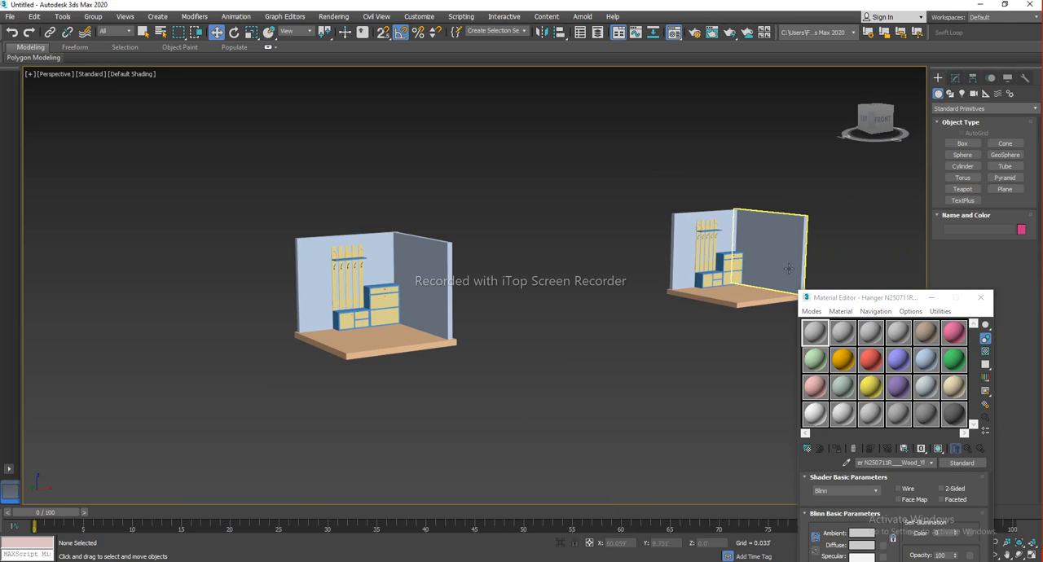
middle_click_drag(554, 306, 606, 310)
left_click_drag(555, 217, 515, 277)
left_click_drag(246, 416, 244, 416)
mouse_move(440, 258)
left_mouse_down()
mouse_move(487, 239)
mouse_move(456, 220)
mouse_move(441, 245)
left_mouse_up()
left_click_drag(710, 147, 855, 334)
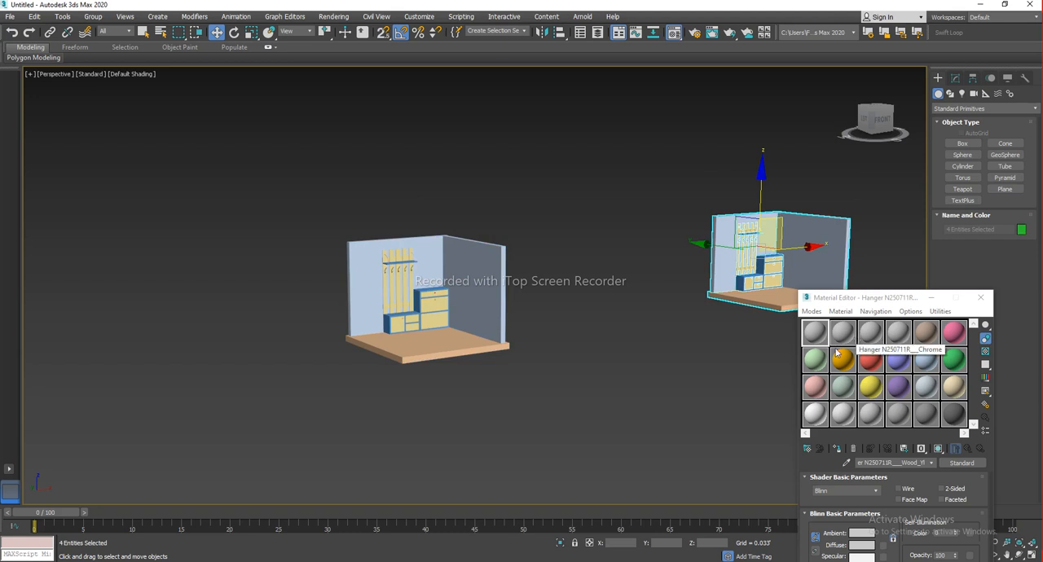
left_click(592, 355)
middle_click_drag(622, 335, 667, 330)
scroll(440, 285, "up", 5)
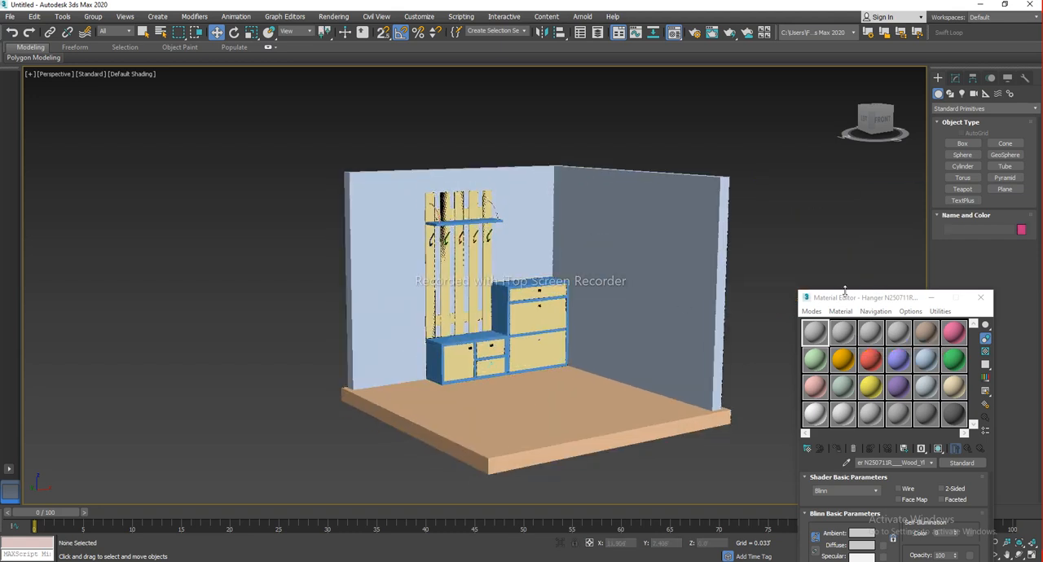
left_click_drag(847, 298, 151, 113)
scroll(540, 237, "down", 1)
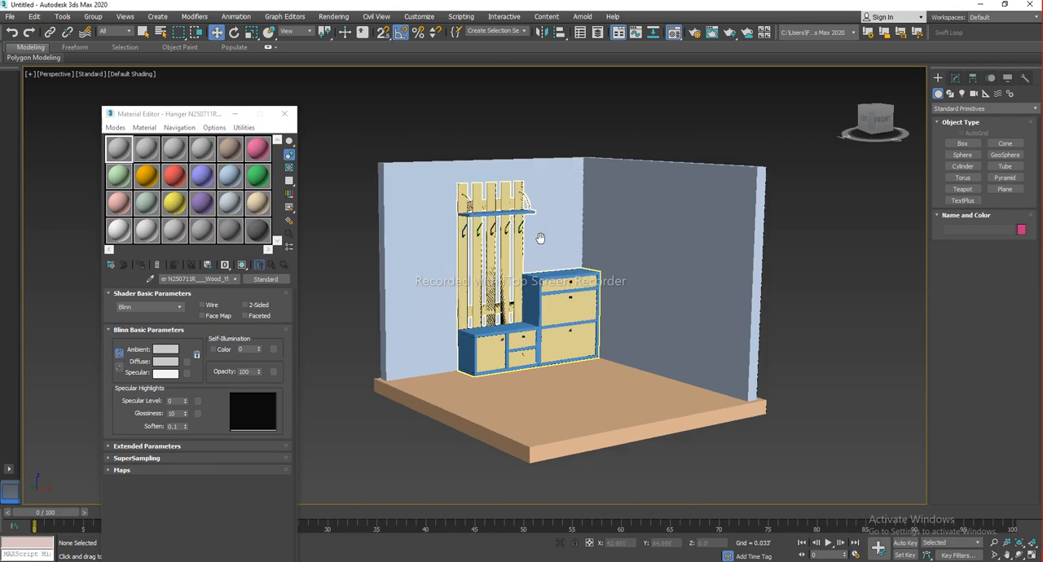
scroll(567, 261, "up", 8)
scroll(561, 266, "down", 8)
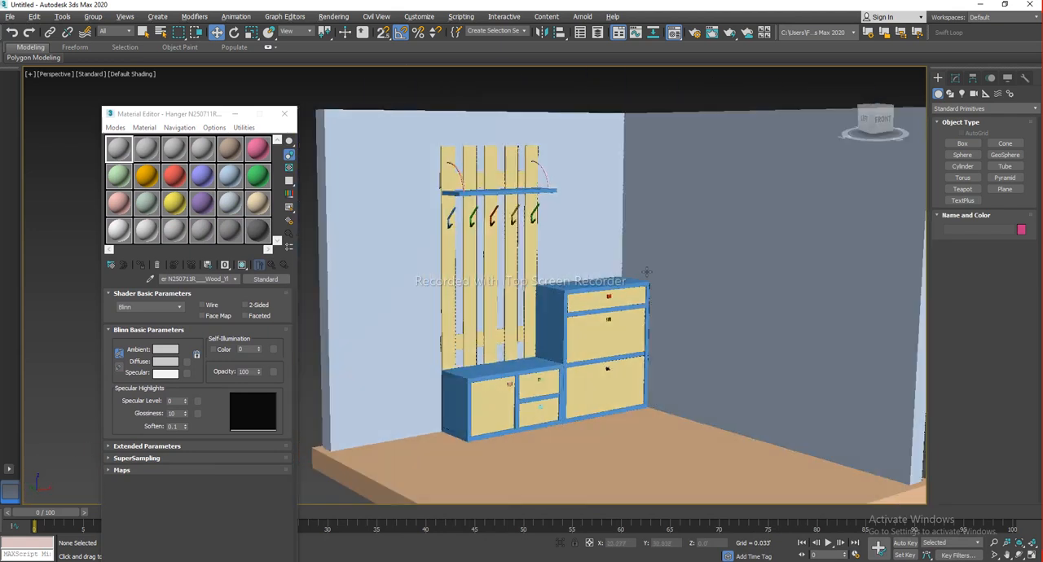
left_click_drag(202, 118, 643, 101)
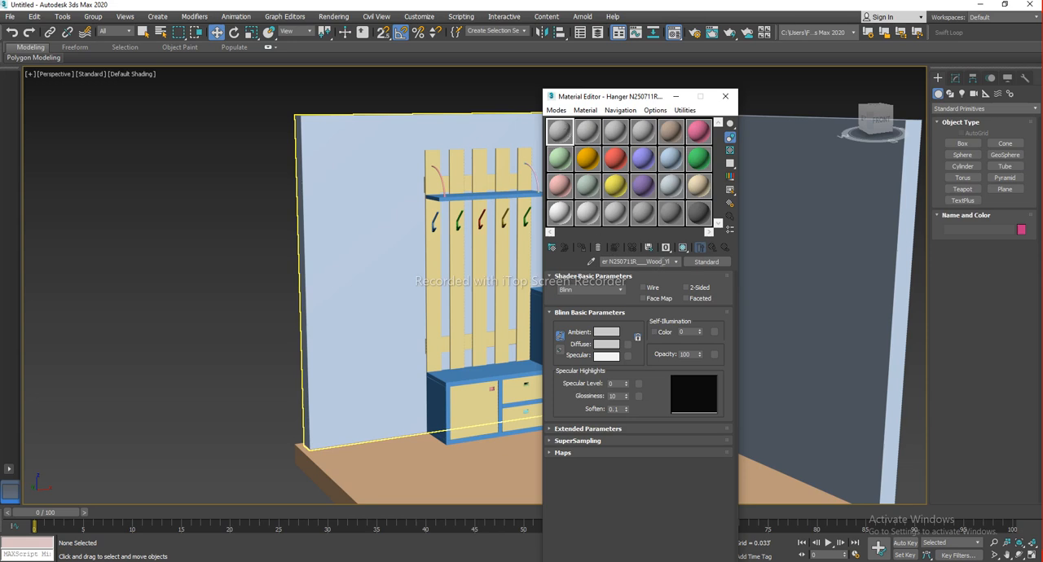
Rename the first sample material to Wall 1 and move the Material Editor beside the room
key("BackSpace")
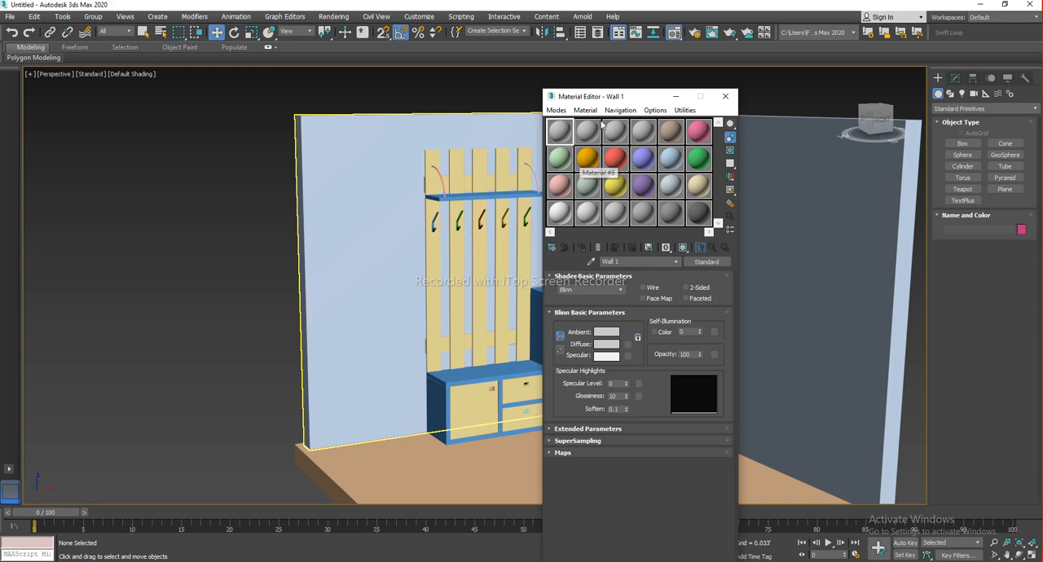
left_click_drag(615, 103, 586, 118)
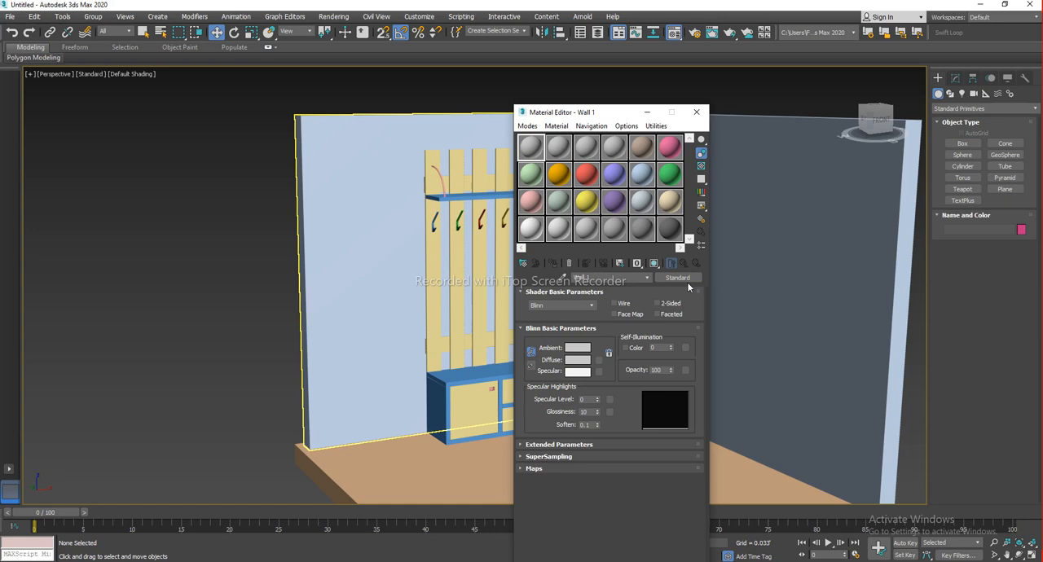
left_click_drag(607, 112, 882, 201)
left_click(554, 316)
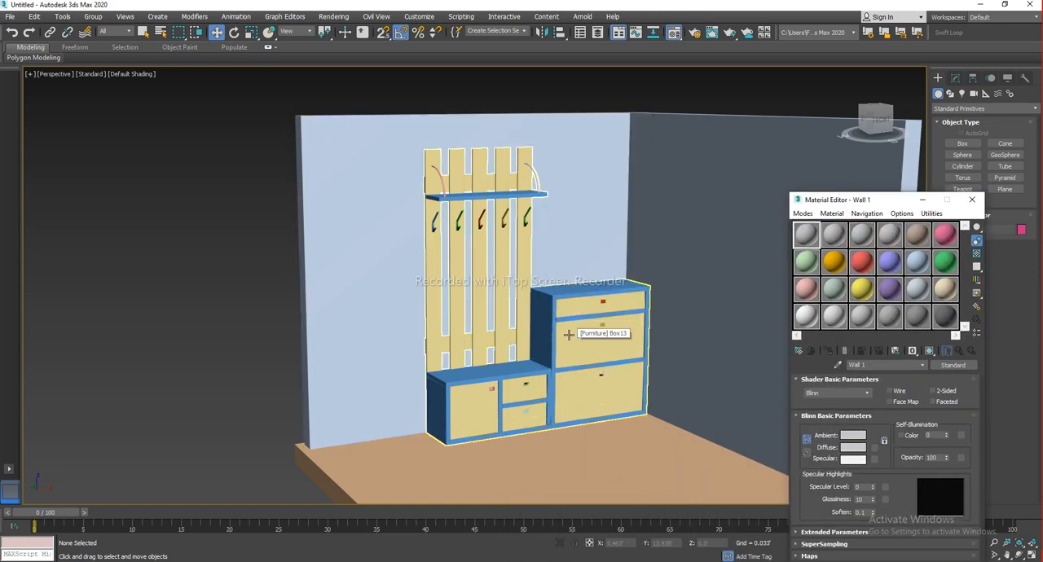
left_click_drag(842, 197, 684, 149)
Select the VRayMtl sample slot and name its material Wall 1
left_click(681, 222)
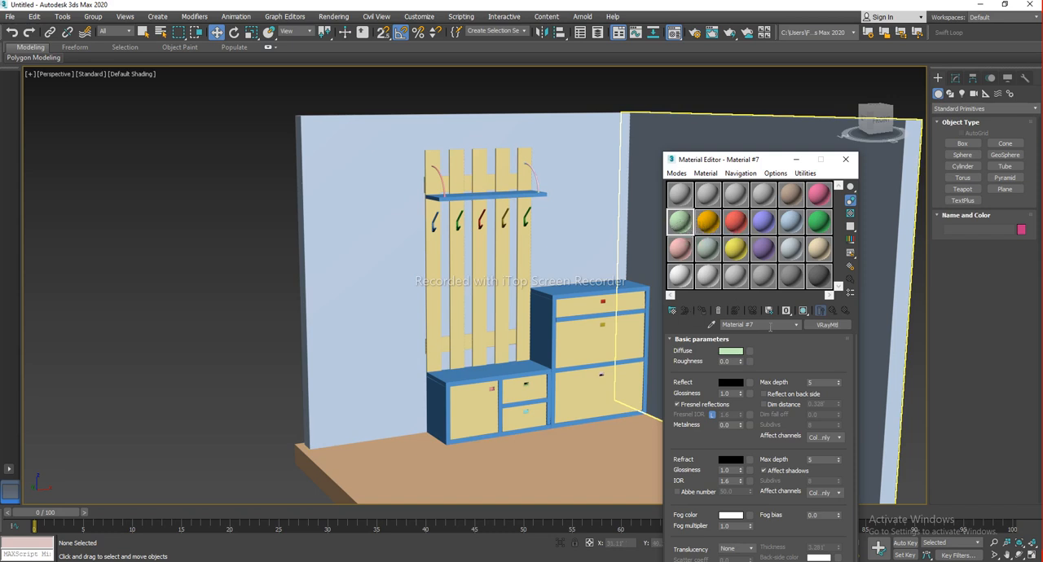
type("Wall 1")
left_click(678, 203)
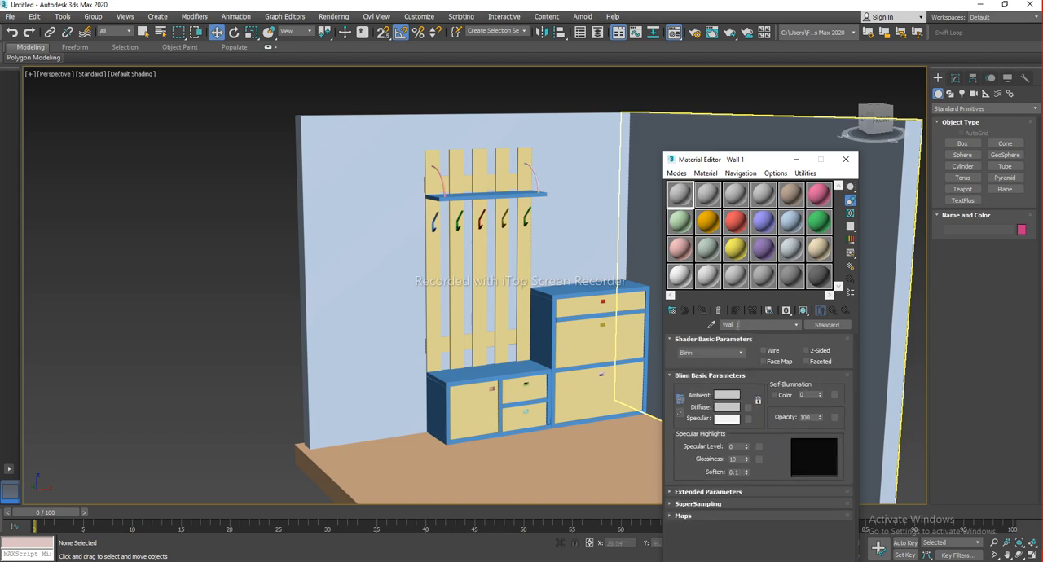
type("sdfasdf")
left_click(679, 220)
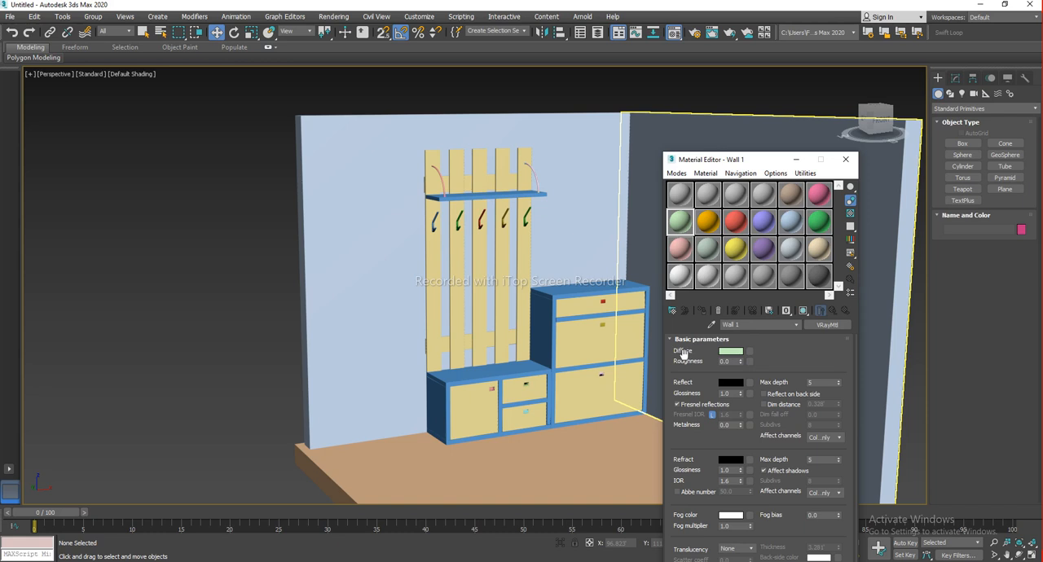
Set the Wall 1 VRay material's diffuse colour to a pinkish red in the colour selector
left_click(732, 354)
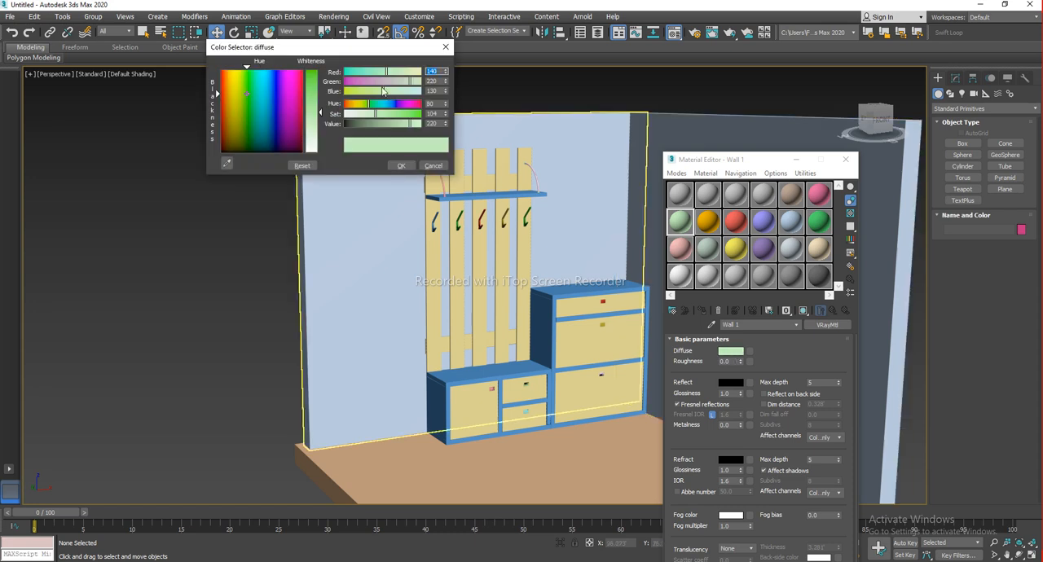
left_click_drag(377, 44, 924, 158)
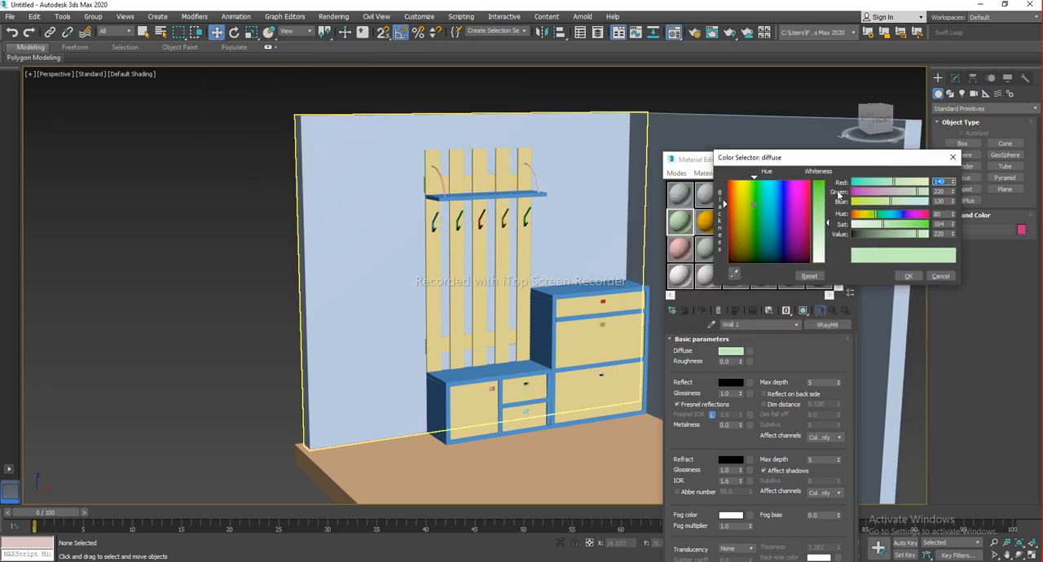
left_click(779, 189)
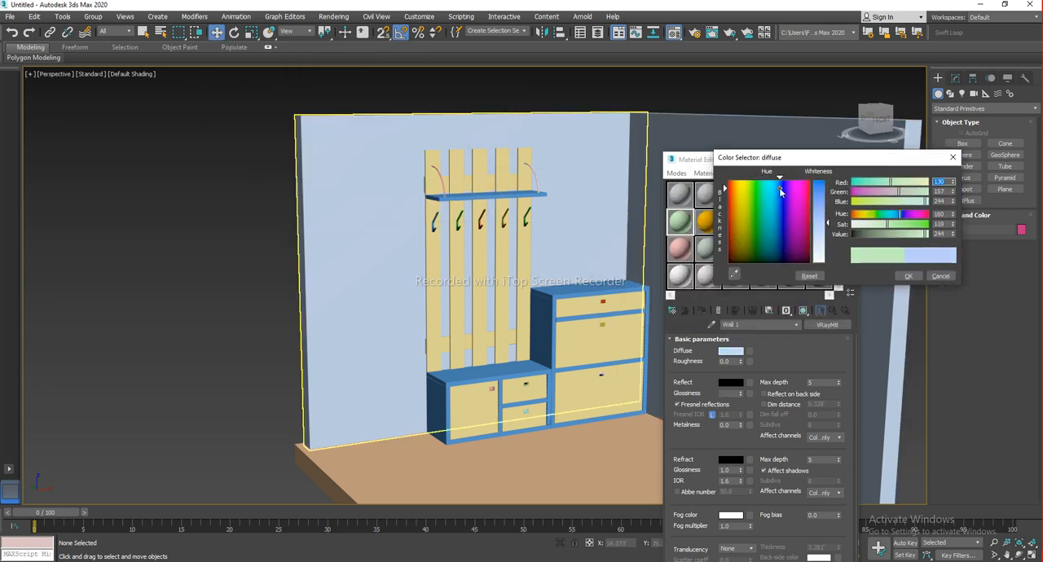
left_click(824, 182)
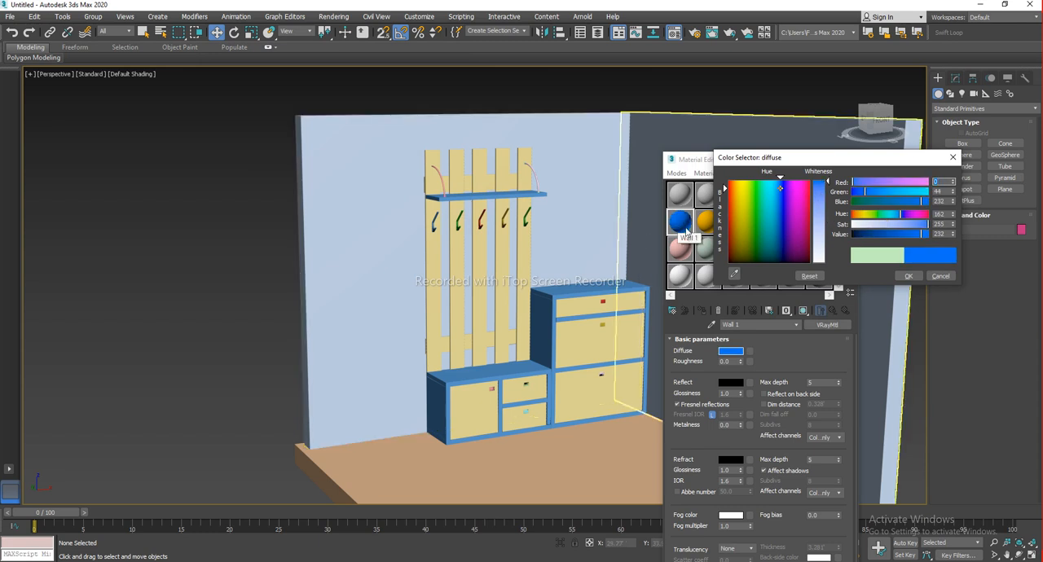
left_click_drag(784, 211, 764, 181)
mouse_move(827, 194)
left_mouse_down()
mouse_move(783, 182)
mouse_move(826, 191)
left_mouse_up()
left_click(766, 183)
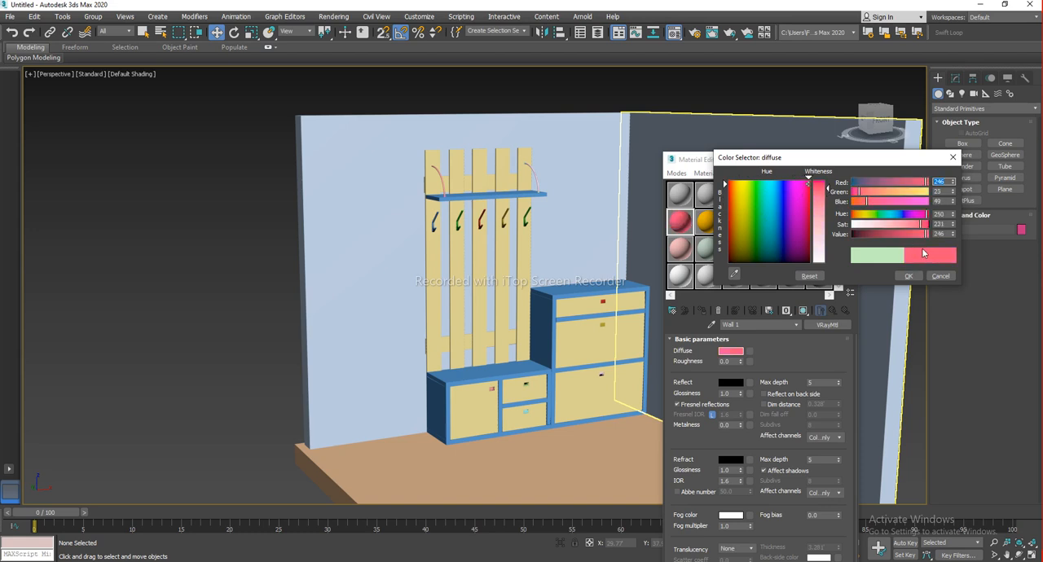
left_click(907, 276)
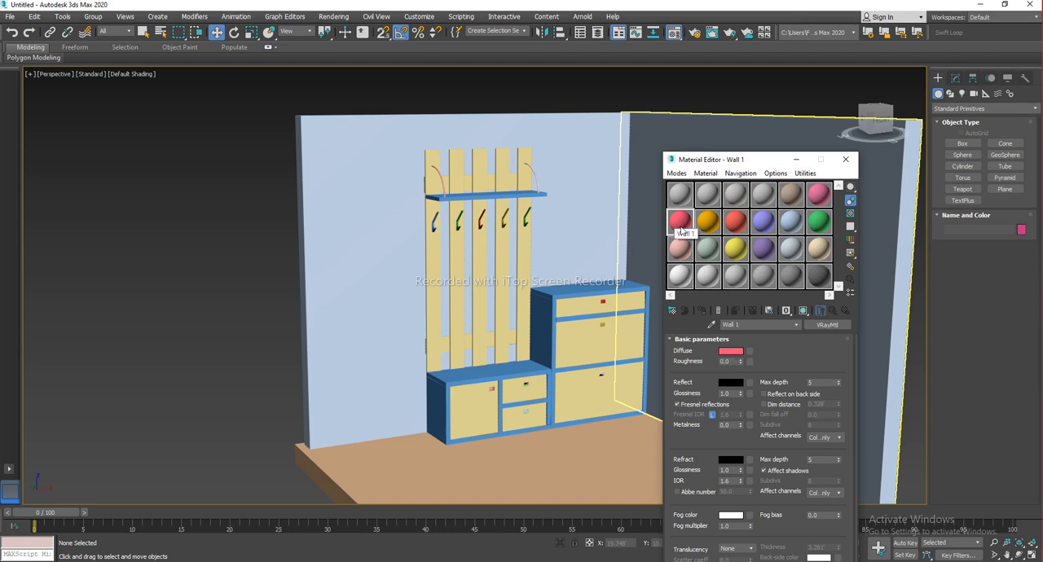
Select the back wall and assign the Wall 1 material to it
mouse_move(505, 269)
middle_mouse_down("alt")
mouse_move(540, 255)
mouse_move(521, 261)
middle_mouse_up("alt")
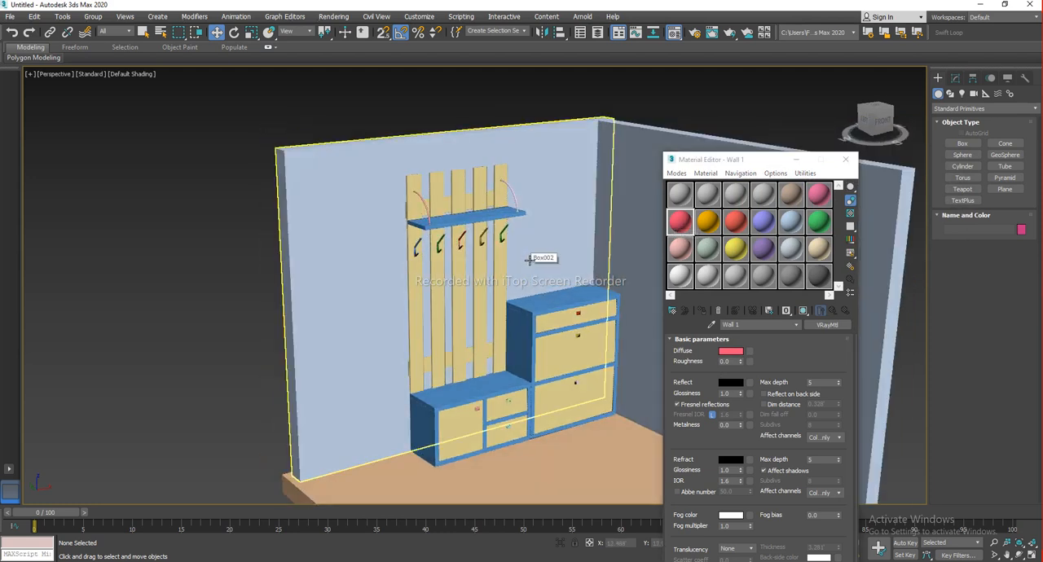
left_click(484, 261)
middle_click_drag(483, 261, 544, 255)
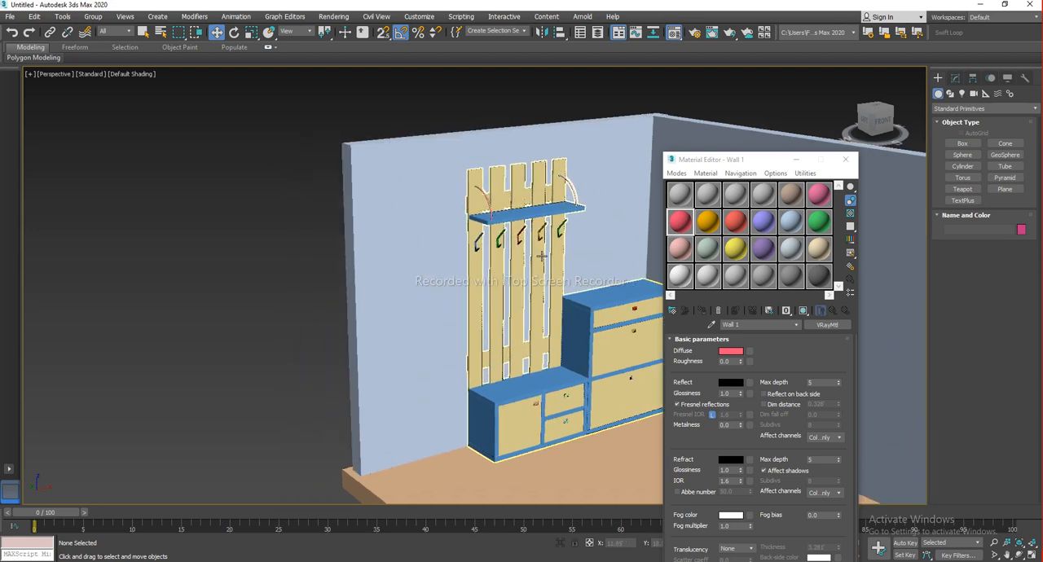
left_click_drag(389, 100, 328, 193)
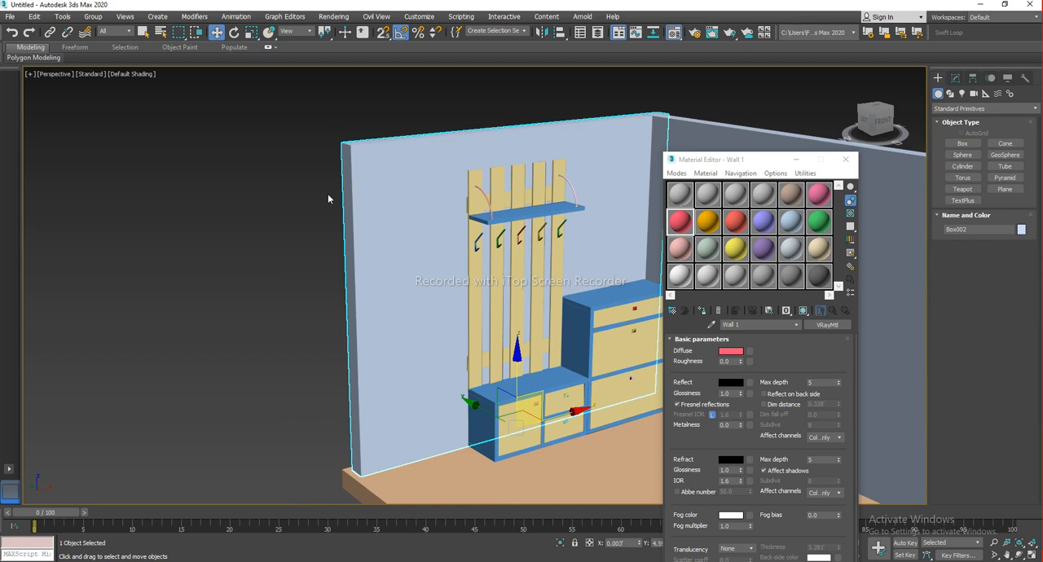
left_click_drag(398, 90, 346, 192)
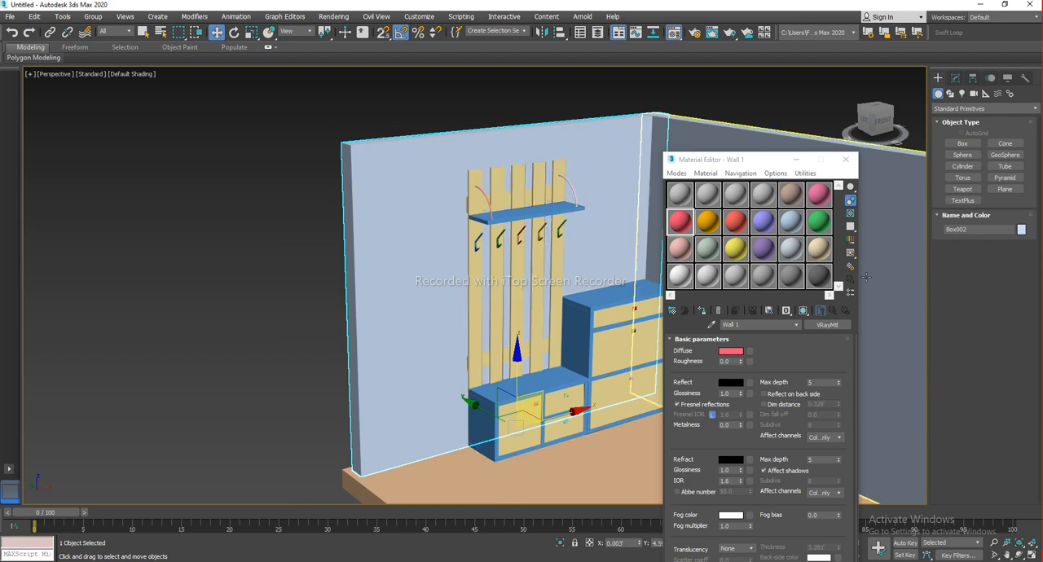
double_click(689, 223)
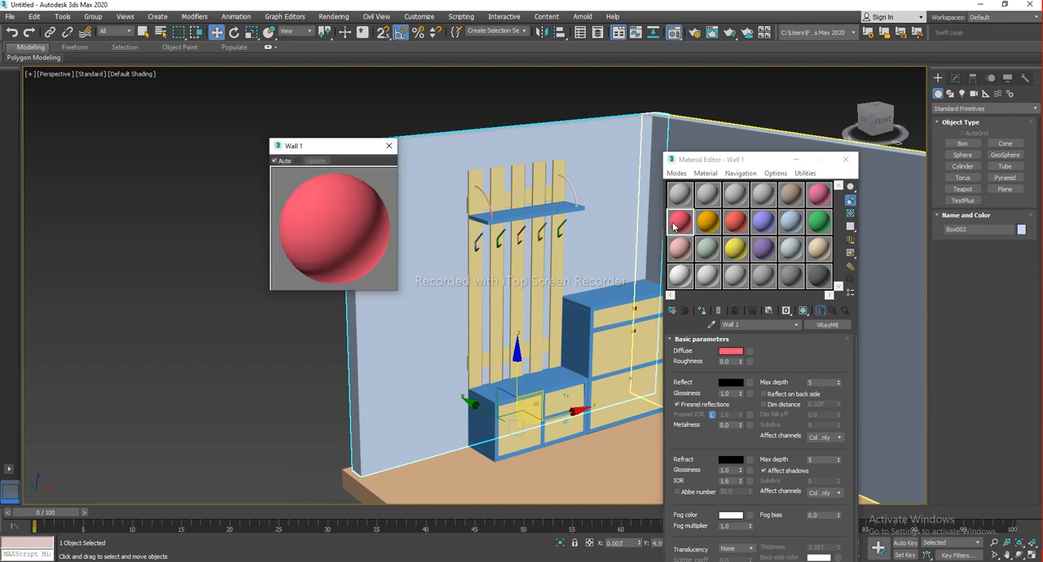
left_click(388, 146)
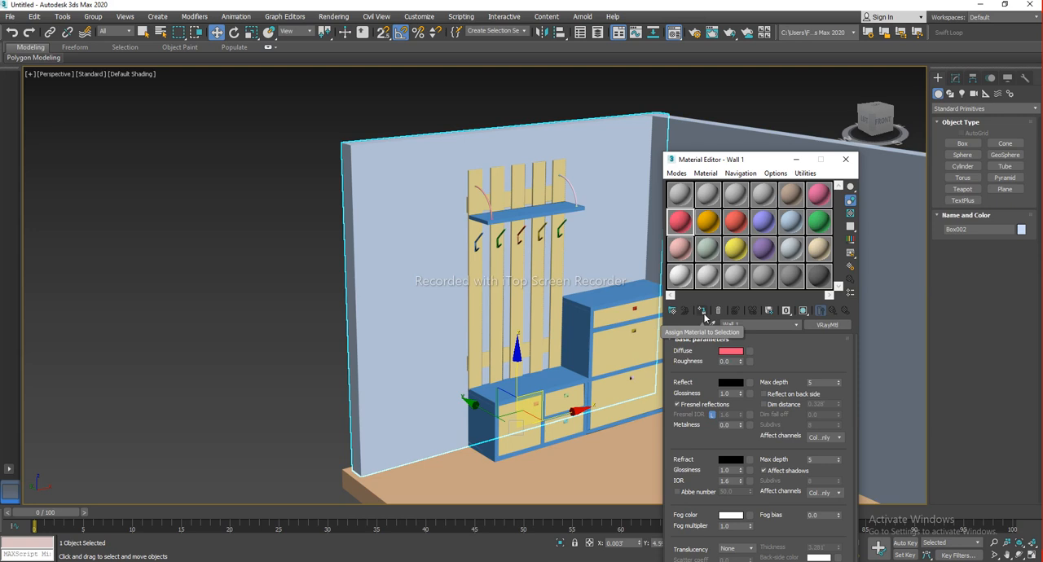
left_click(702, 313)
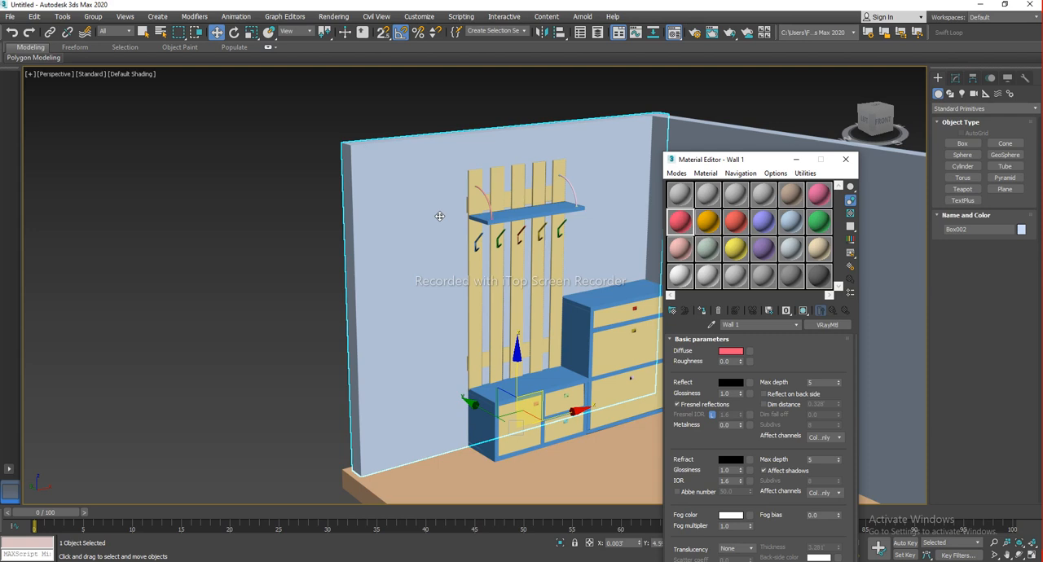
left_click_drag(293, 114, 371, 195)
left_click(681, 227)
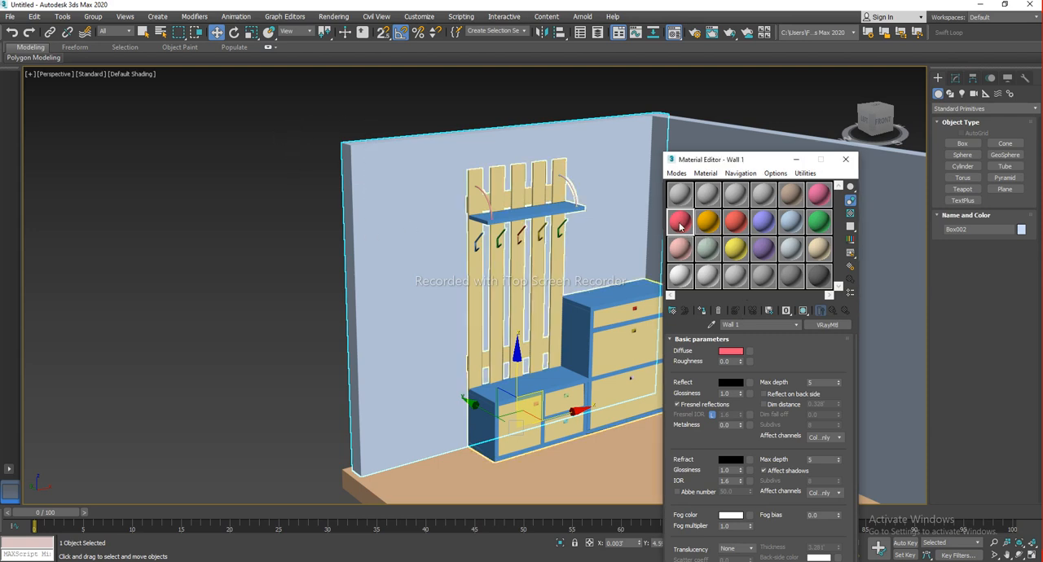
left_click(702, 313)
left_click(171, 327)
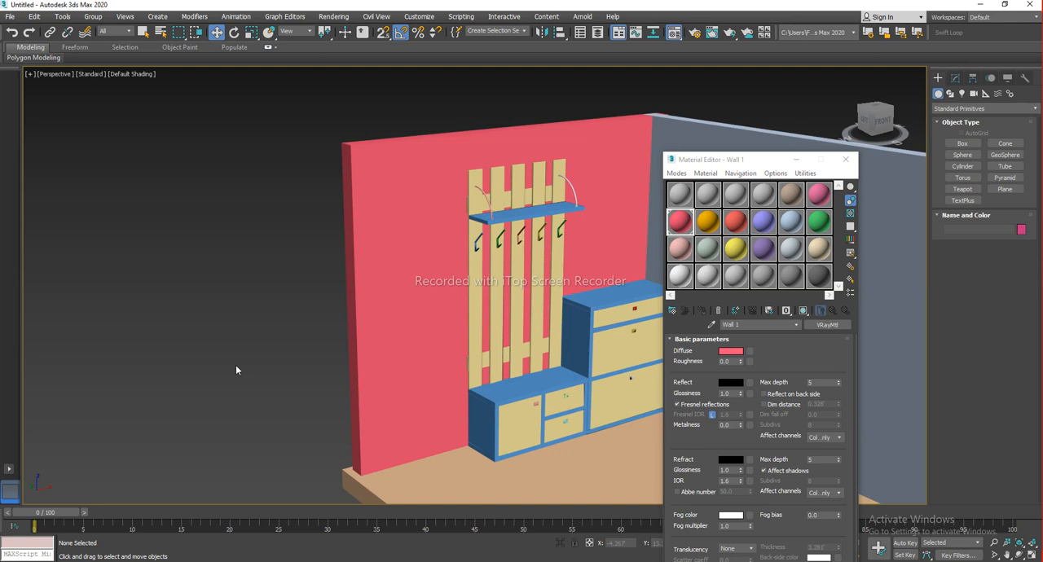
Undo the Wall 1 assignment on the back wall
middle_click_drag(436, 308, 414, 305)
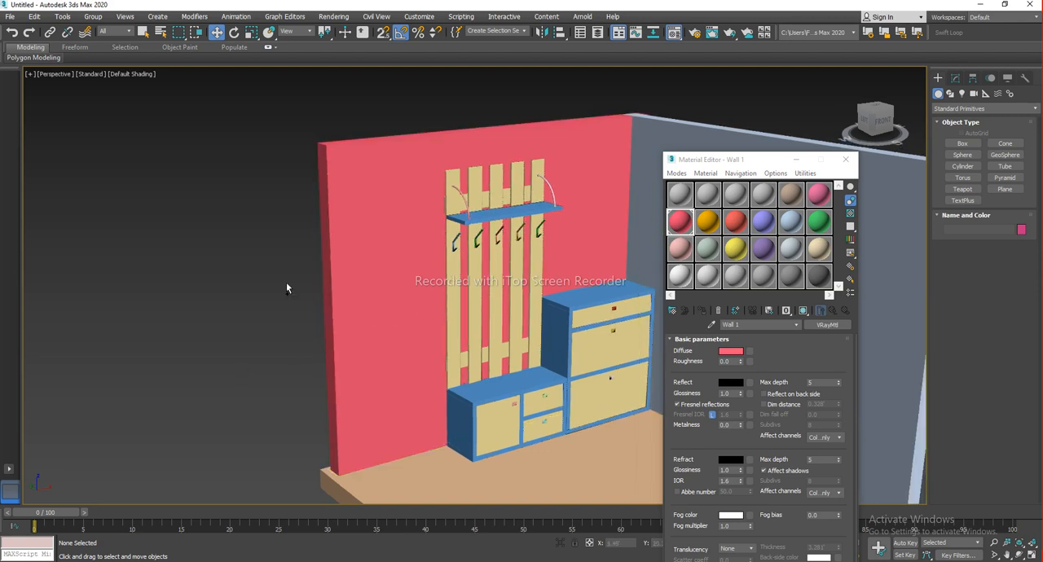
key("ctrl+z")
key("ctrl+z")
Drag the Wall 1 material from its sample slot onto the back wall
left_click(227, 270)
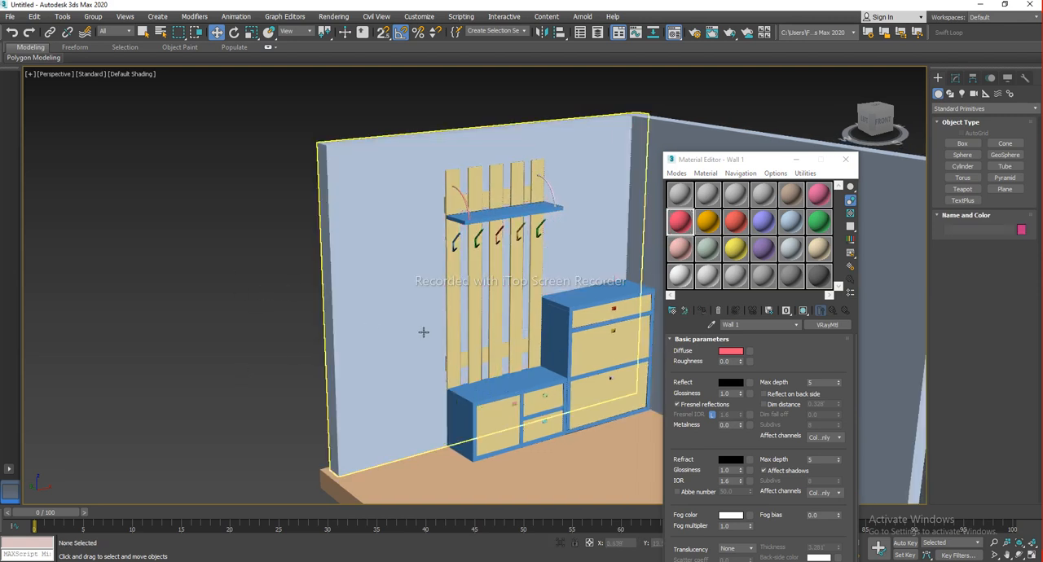
left_click(683, 232)
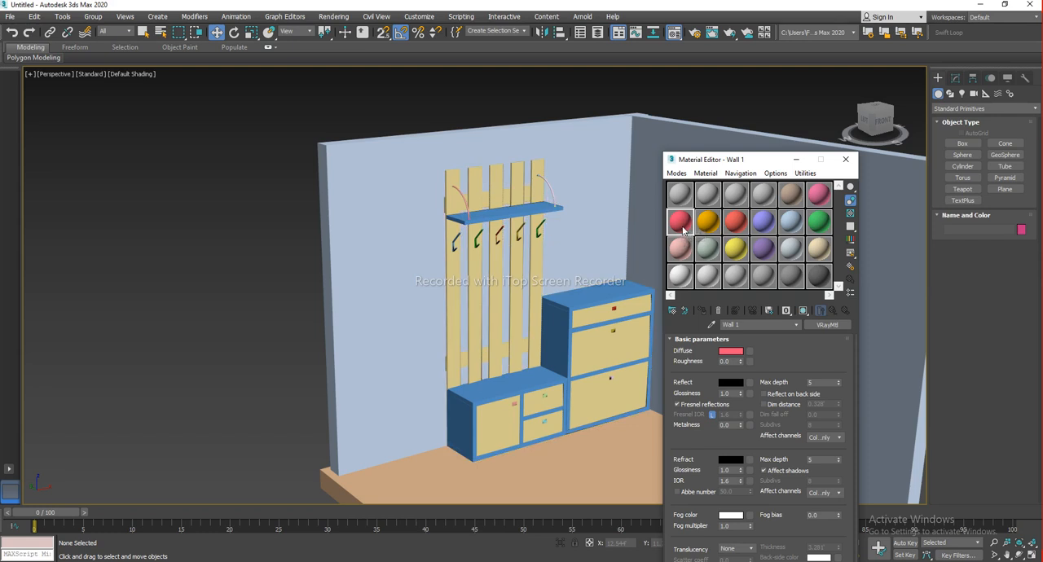
left_click_drag(683, 232, 445, 319)
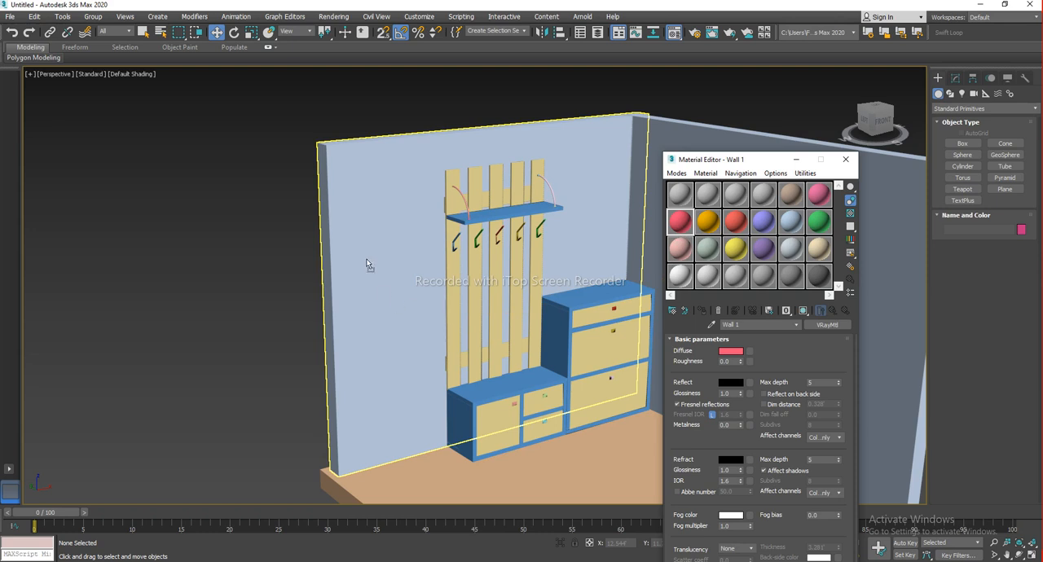
left_click_drag(365, 260, 365, 258)
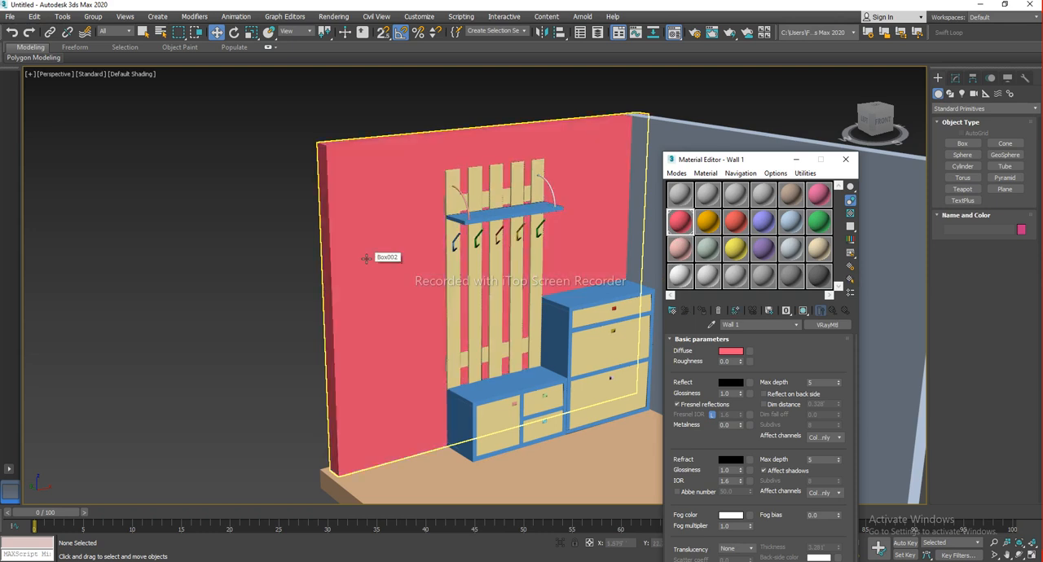
Try dropping the Wall 1 material onto the floor and side wall, then undo both assignments
scroll(407, 263, "down", 3)
middle_click_drag(440, 280, 423, 259)
double_click(688, 224)
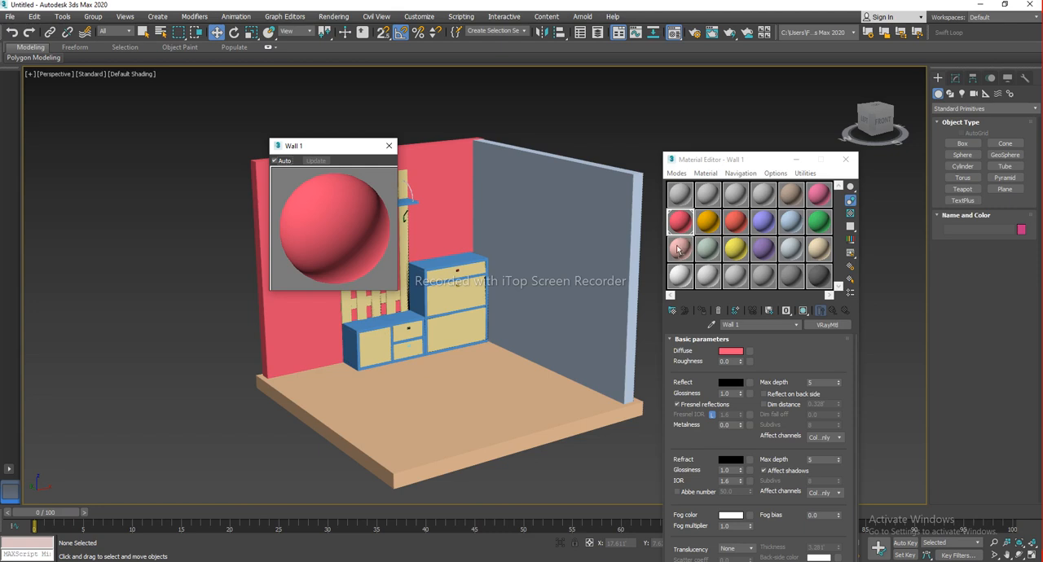
left_click(388, 146)
left_click_drag(684, 228, 546, 415)
left_click_drag(677, 222, 594, 326)
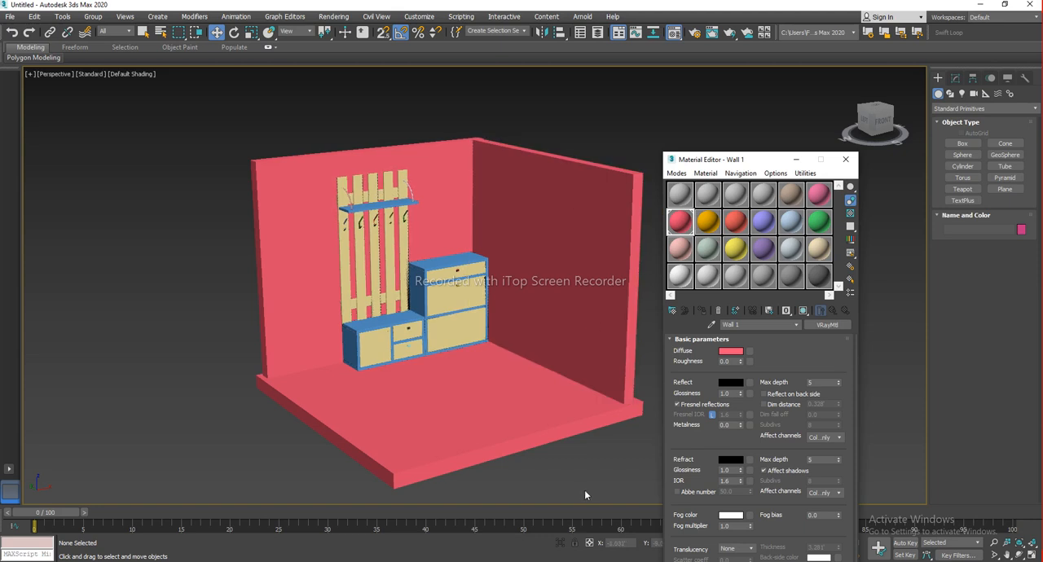
middle_click_drag(544, 395, 539, 296)
key("ctrl+z")
key("ctrl+z")
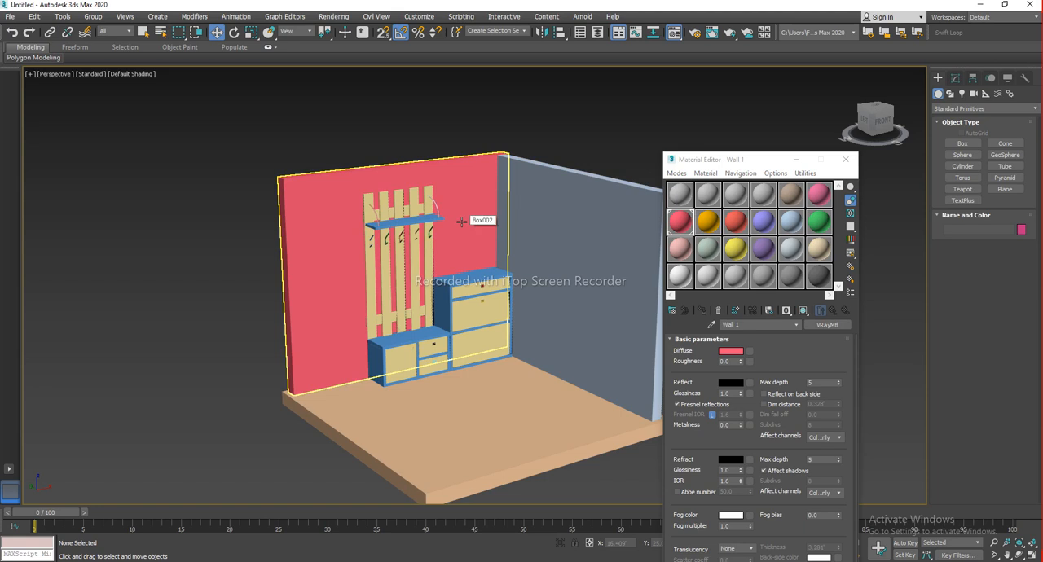
Name the second VRay sample material Wall 2 and set its diffuse colour to a light green
double_click(707, 226)
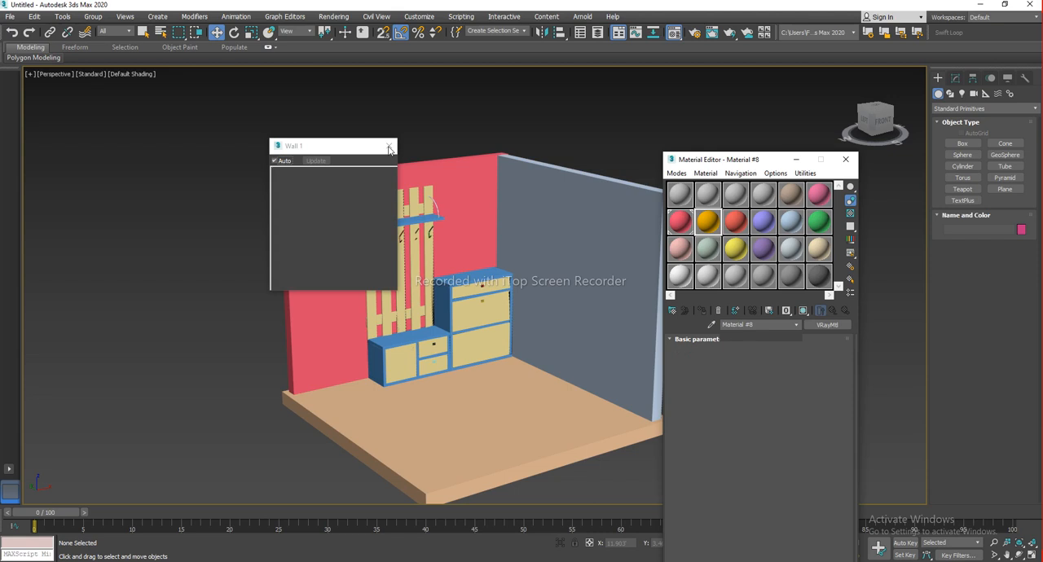
left_click(388, 148)
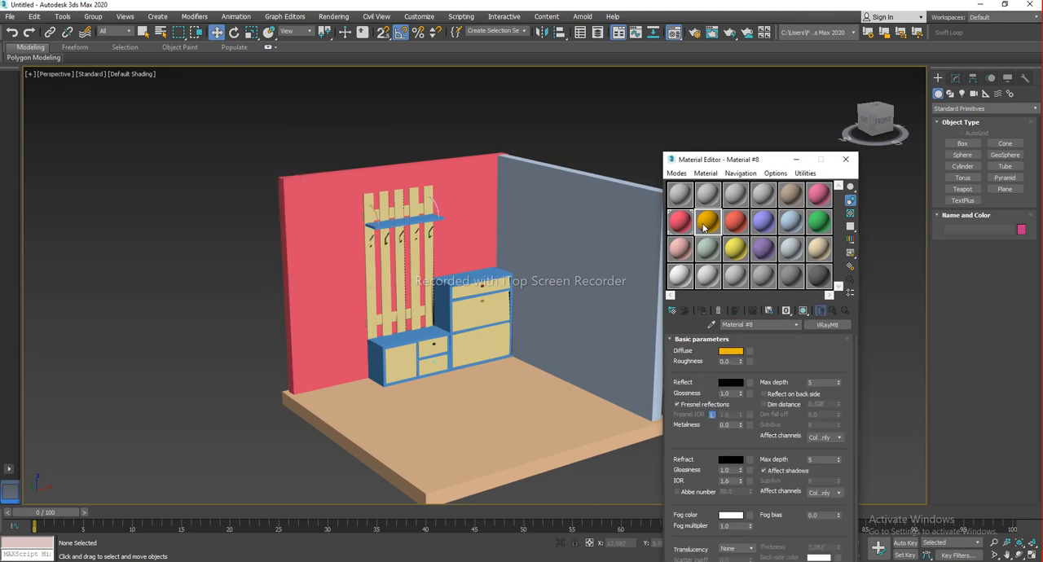
key("BackSpace")
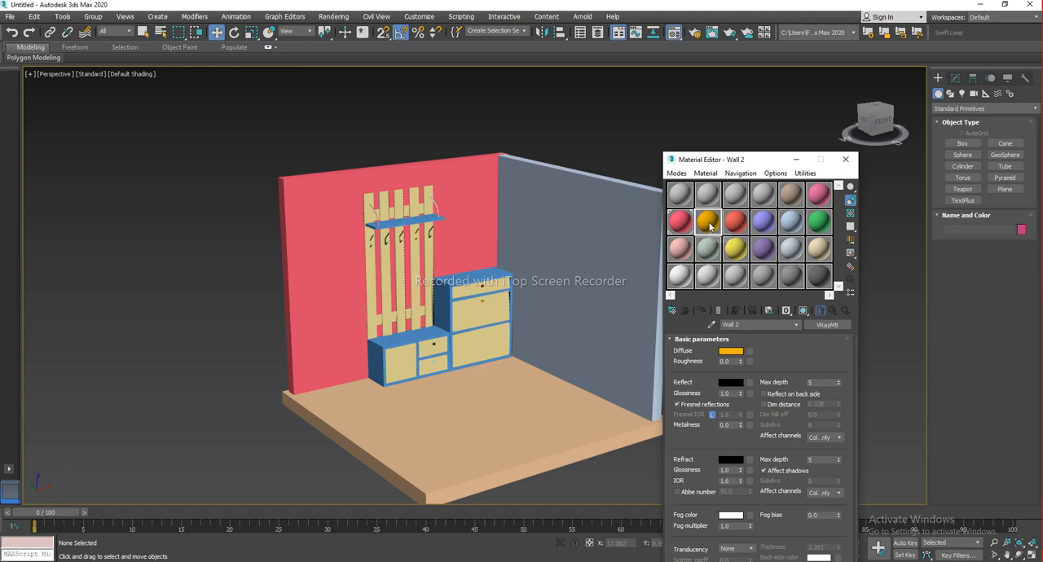
left_click(732, 355)
left_click_drag(745, 203, 750, 181)
left_click_drag(828, 182, 828, 218)
left_click(912, 277)
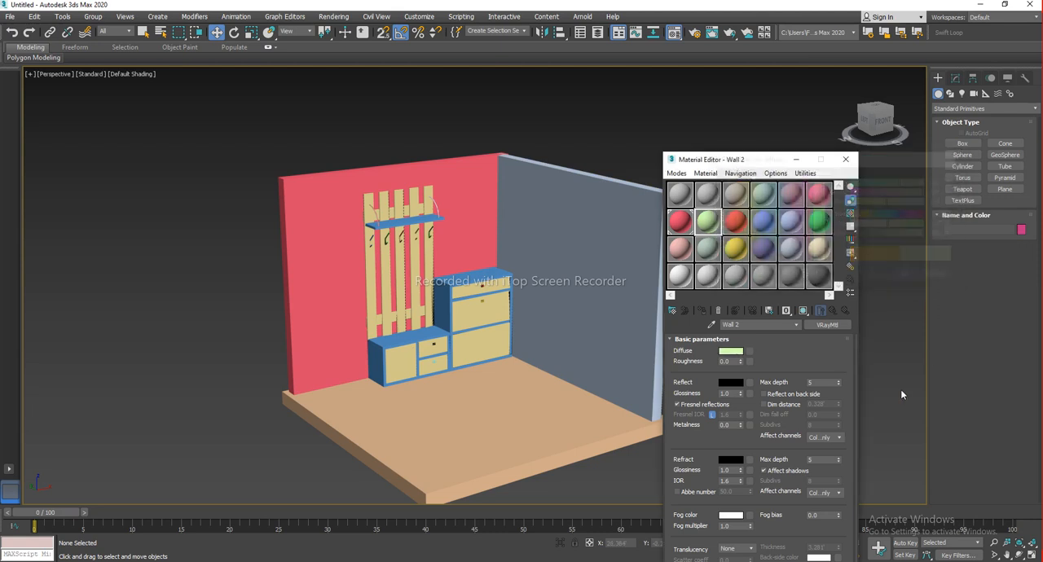
Select the side wall and assign the Wall 2 material to it
middle_click_drag(532, 291, 549, 201)
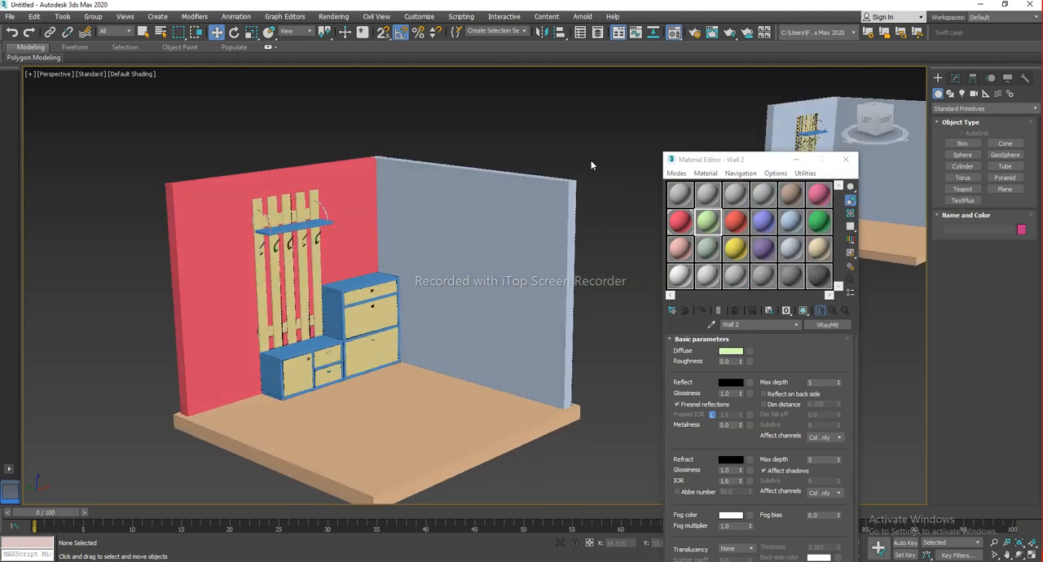
left_click(566, 200)
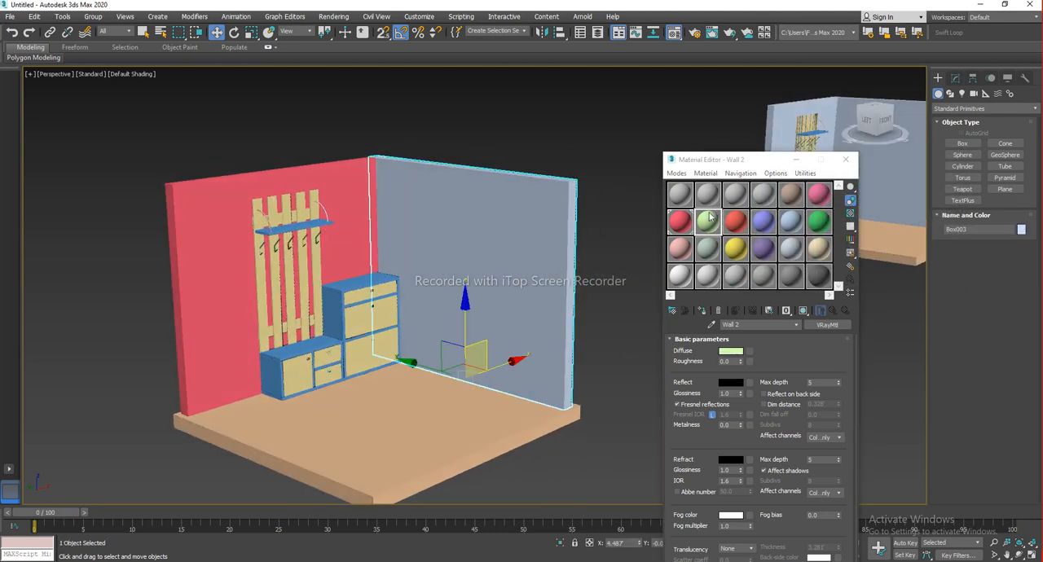
left_click(704, 314)
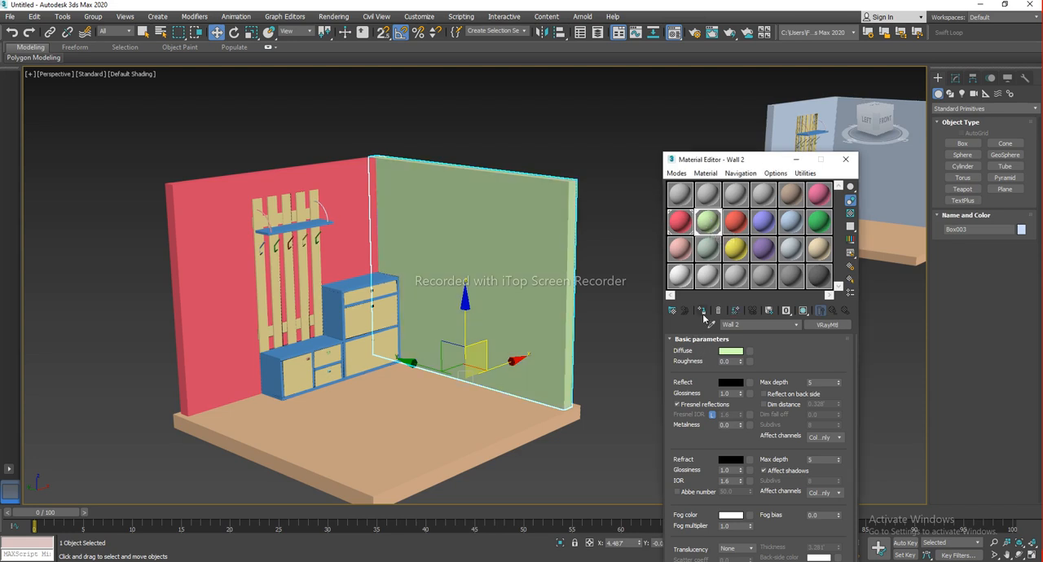
left_click(605, 429)
middle_click_drag(494, 440, 538, 398)
middle_click_drag(538, 398, 527, 401, "alt")
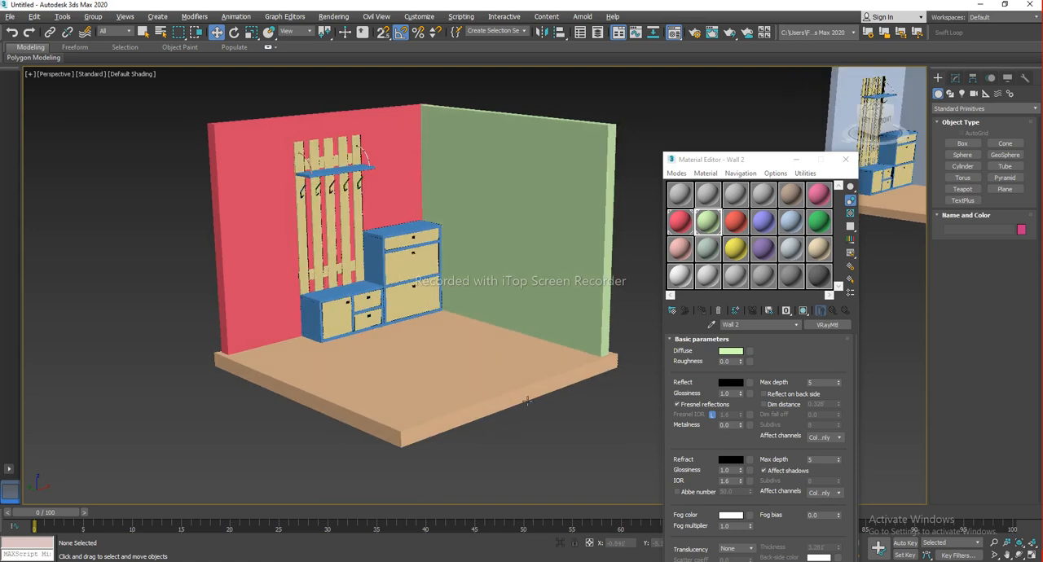
Set the third VRay material's diffuse colour to light grey (218, 218, 218) and name it Flooring
double_click(737, 225)
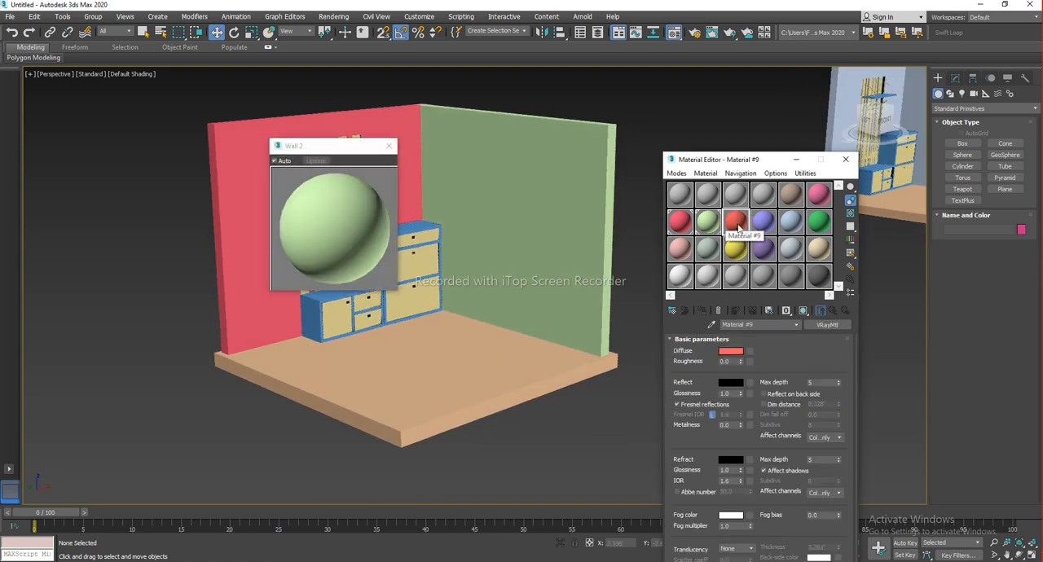
left_click(388, 146)
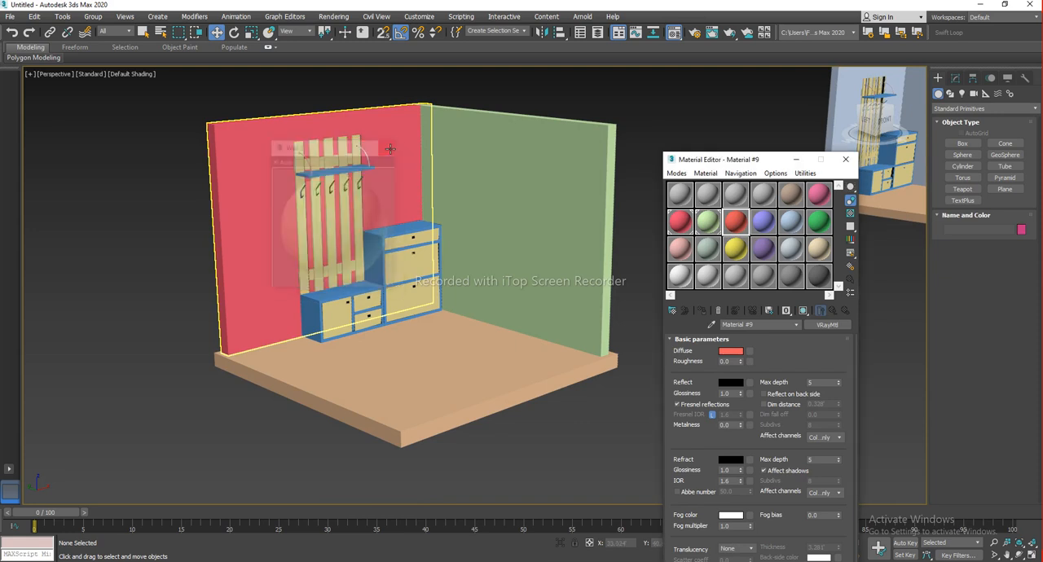
double_click(737, 225)
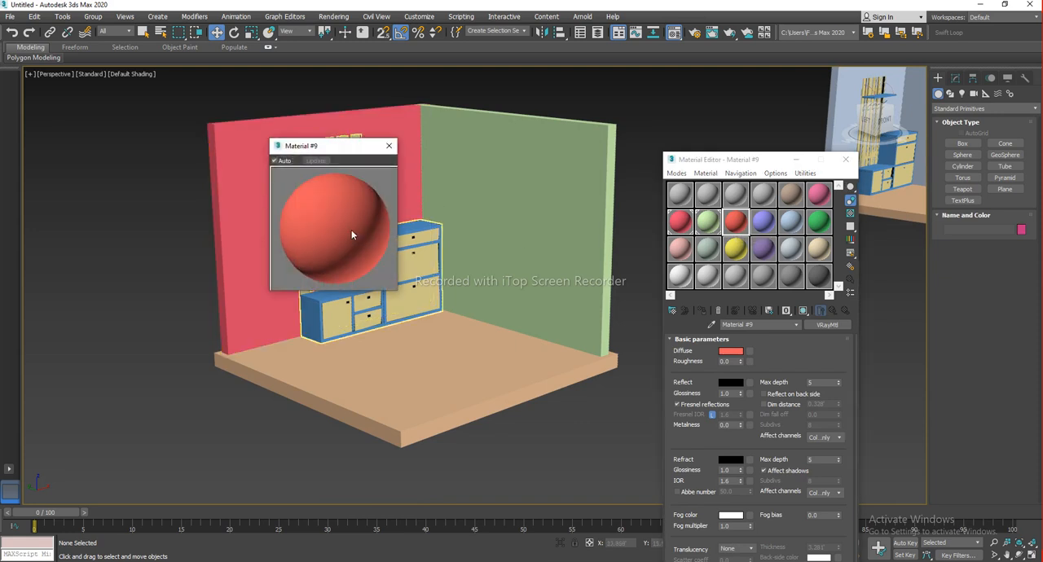
left_click(388, 145)
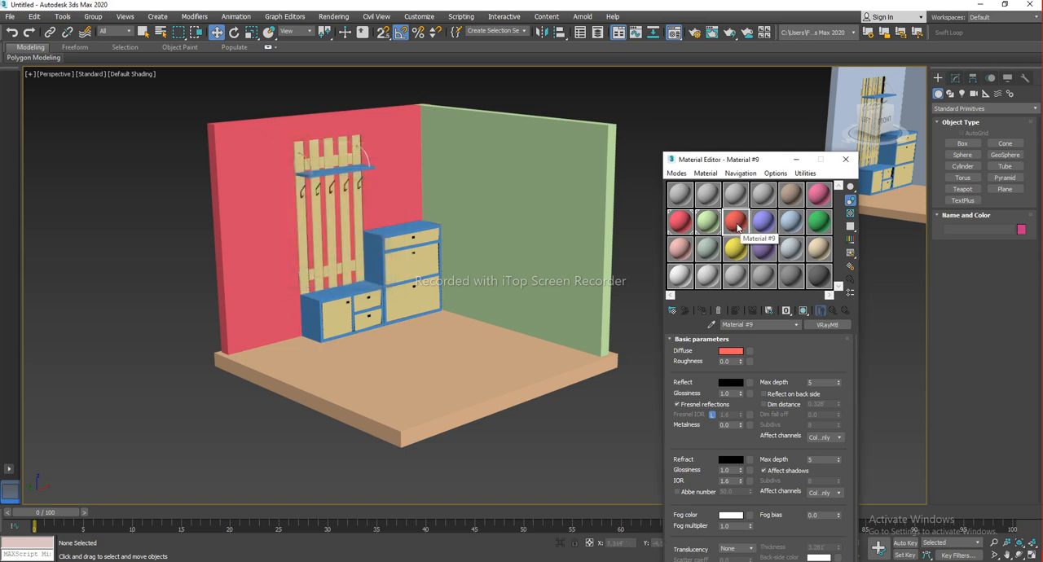
left_click(735, 356)
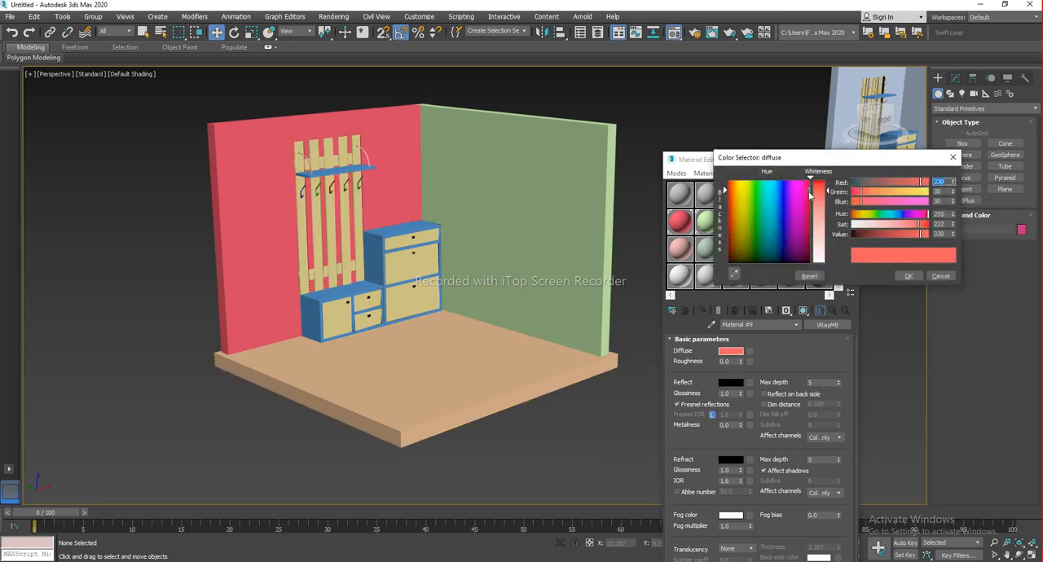
left_click_drag(802, 162, 872, 151)
left_click_drag(846, 222, 798, 252)
left_click_drag(888, 214, 889, 235)
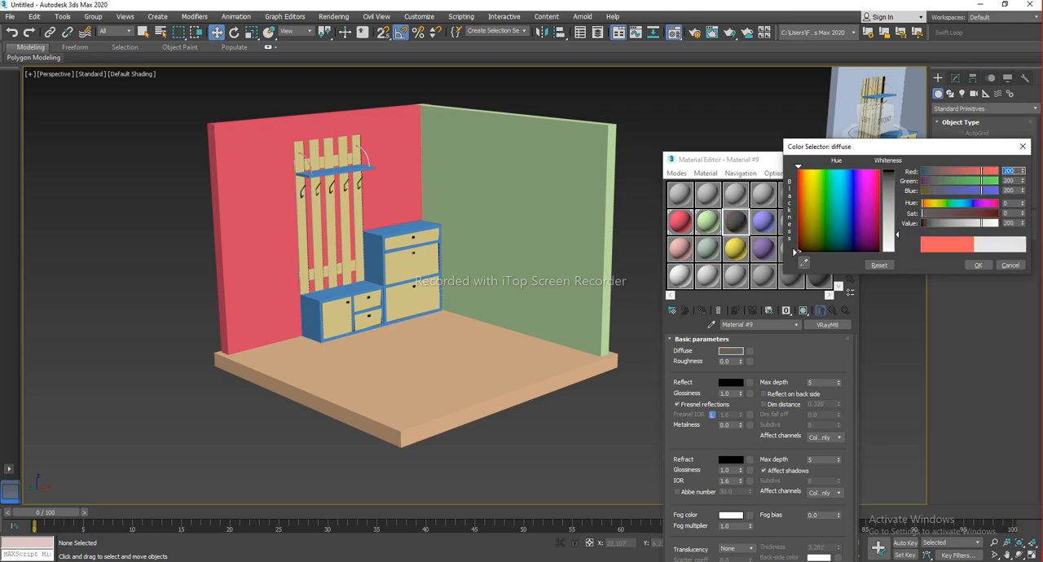
left_click(977, 265)
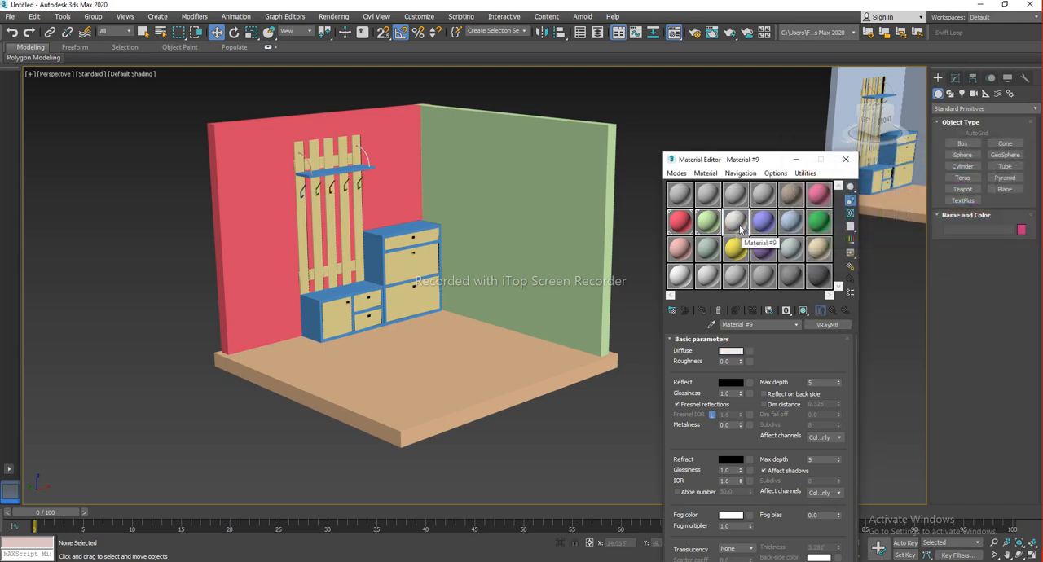
type("Flooring")
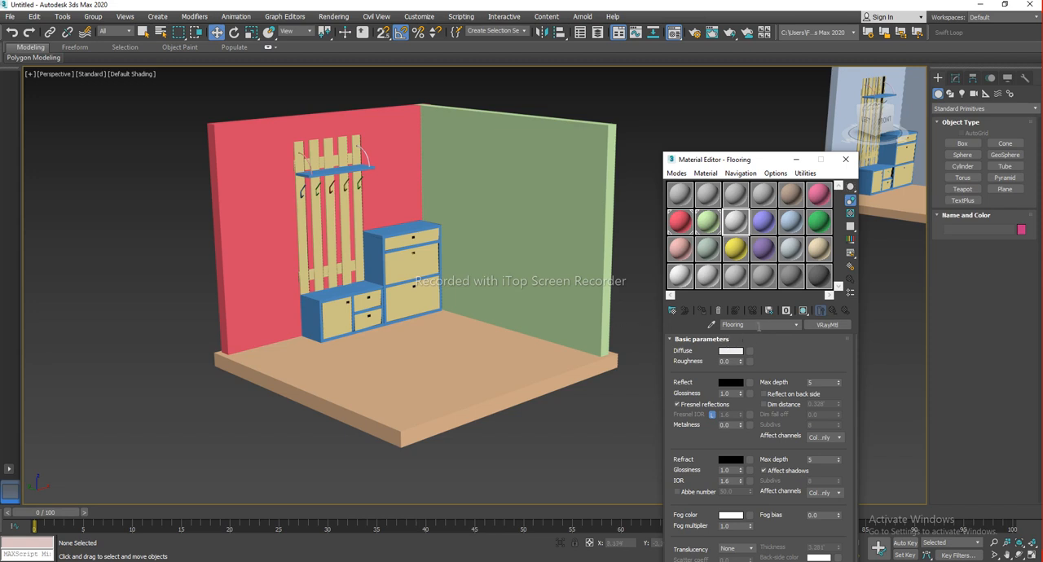
Select the floor slab and assign the Flooring material to it
left_click_drag(521, 448, 461, 391)
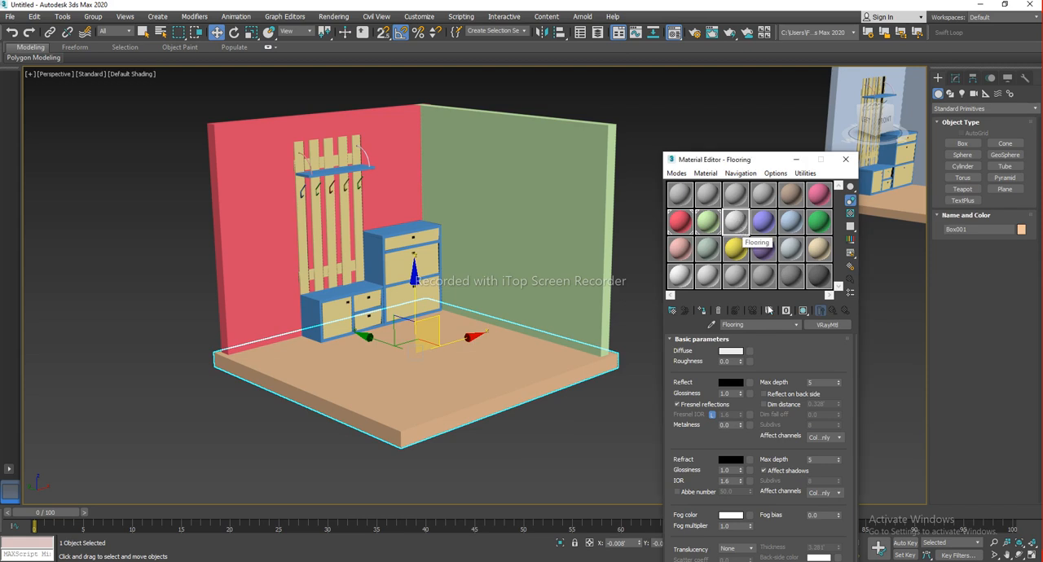
left_click(705, 316)
left_click(548, 435)
middle_click_drag(470, 360, 521, 441, "alt")
middle_click_drag(472, 279, 498, 297)
scroll(493, 355, "up", 3)
middle_click_drag(498, 297, 549, 324, "alt")
scroll(536, 334, "up", 3)
scroll(549, 324, "down", 3)
middle_click_drag(635, 383, 562, 354)
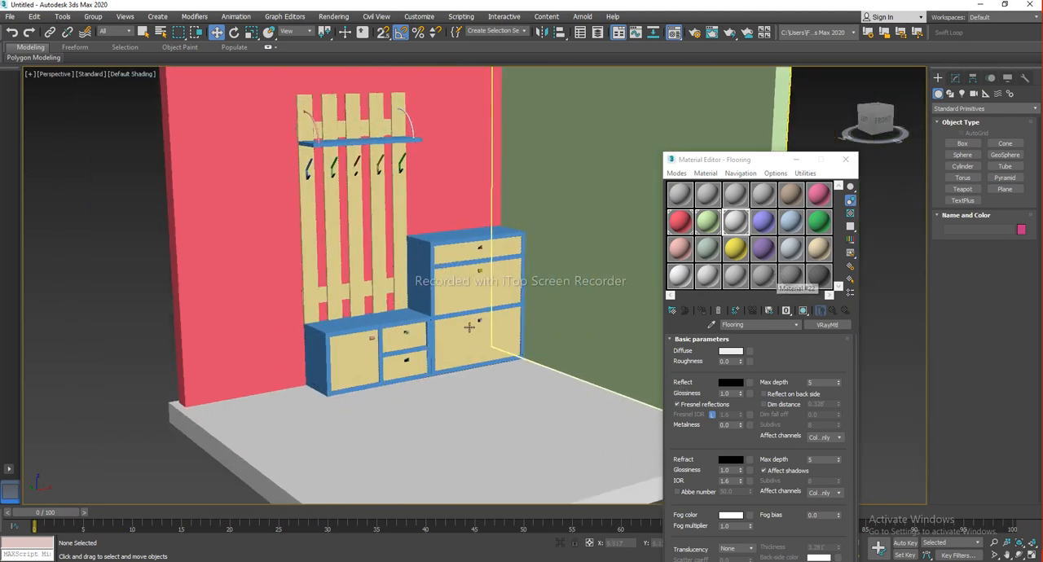
middle_click_drag(480, 309, 495, 324)
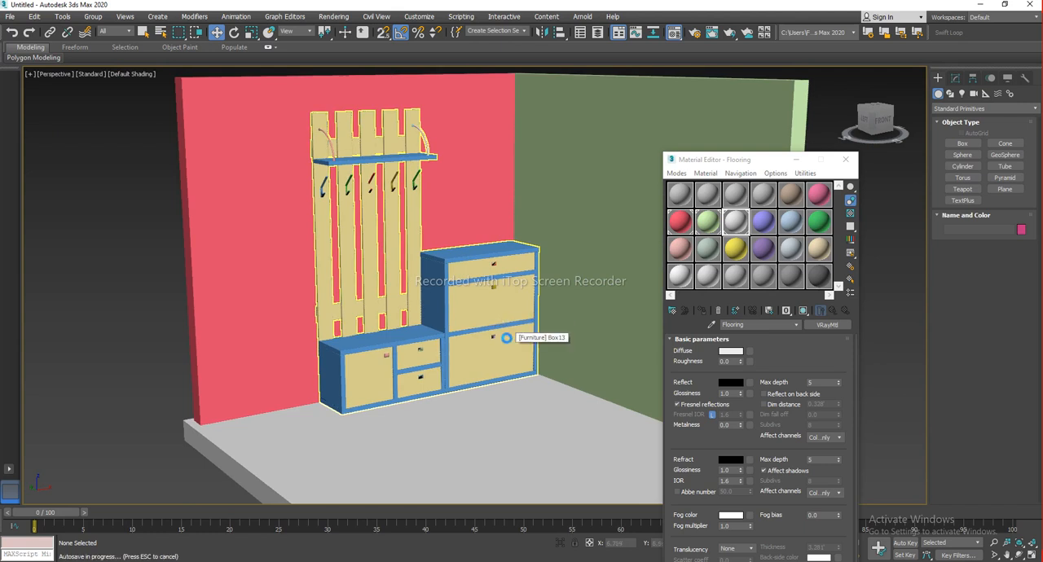
scroll(535, 355, "down", 4)
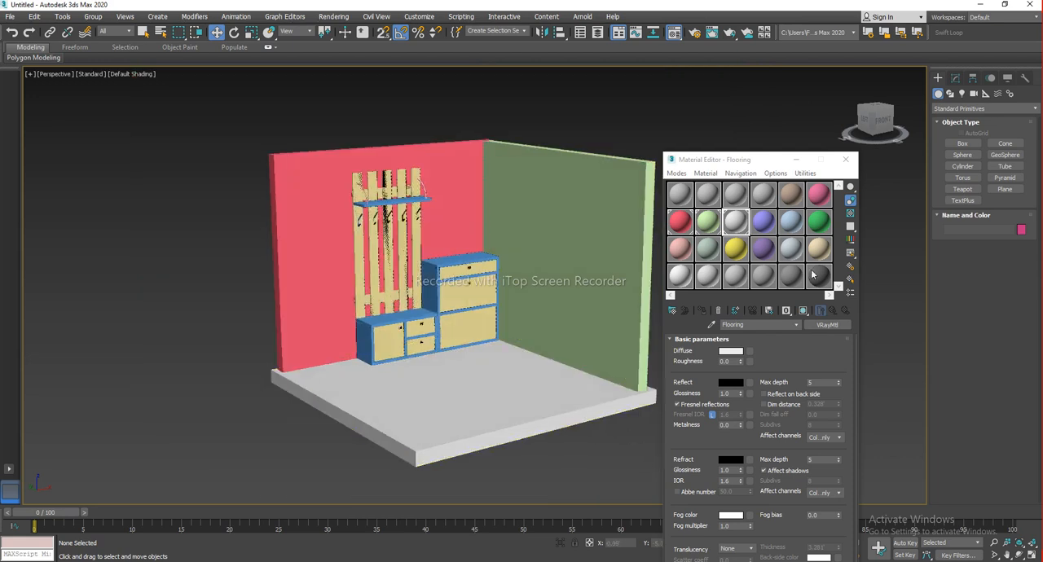
double_click(790, 248)
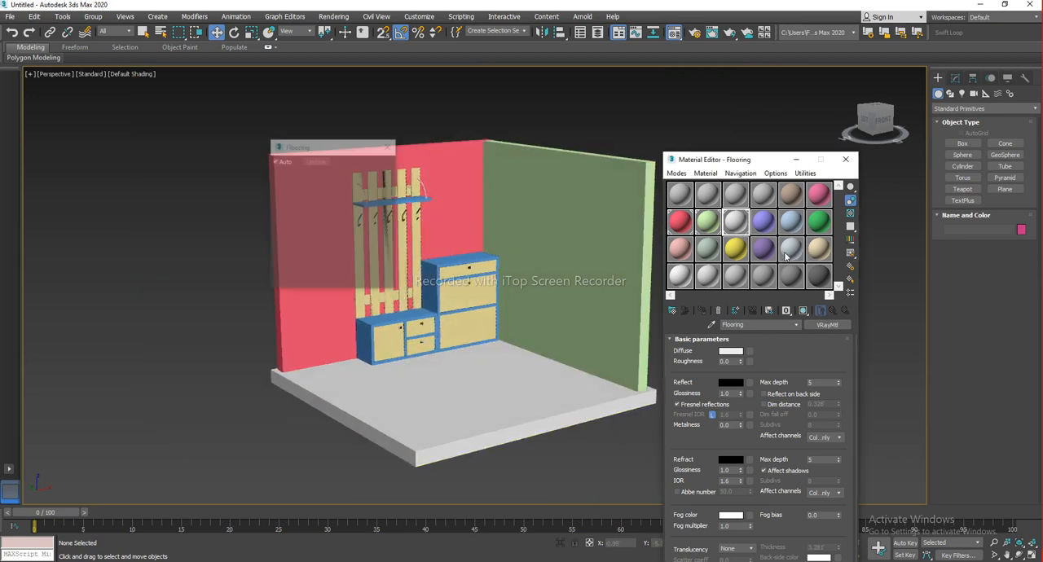
left_click(389, 147)
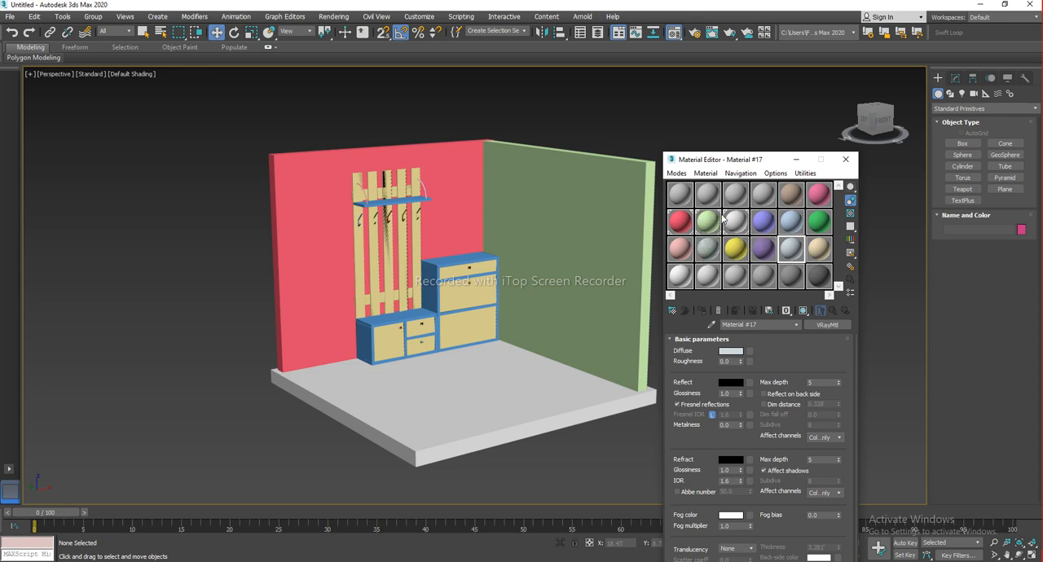
left_click(817, 277)
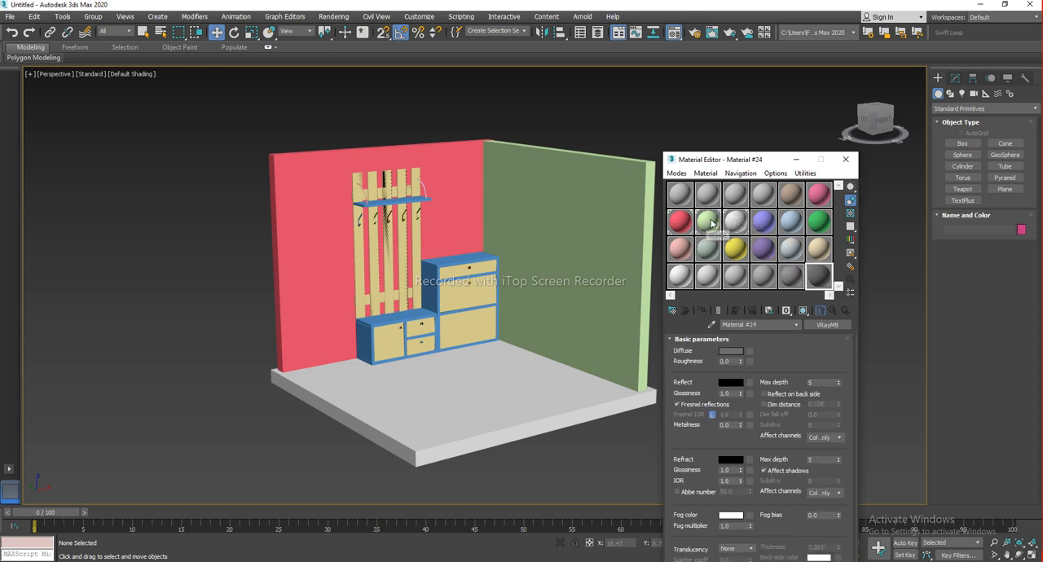
middle_click_drag(464, 281, 492, 289)
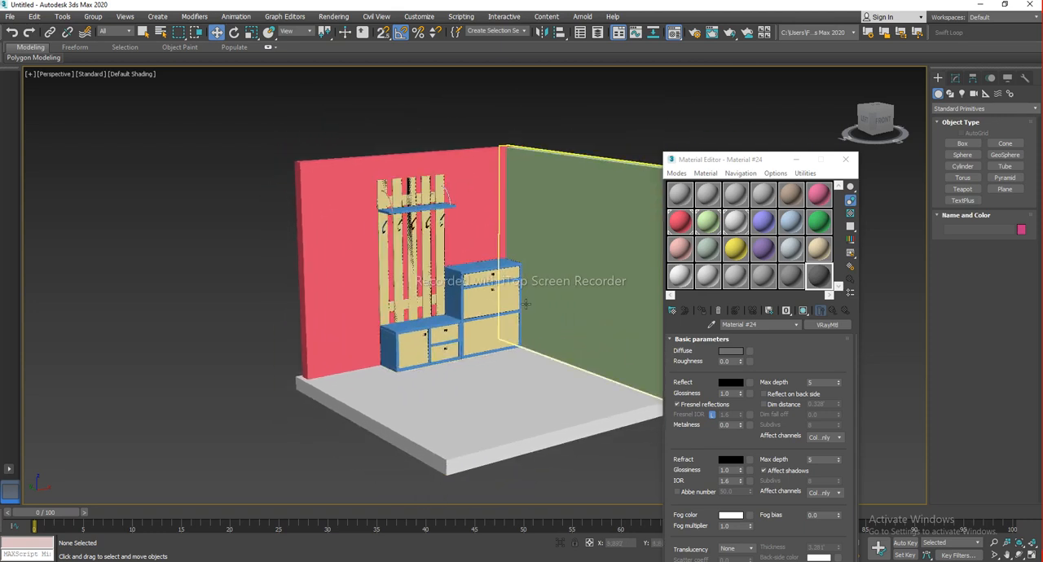
left_click(330, 234)
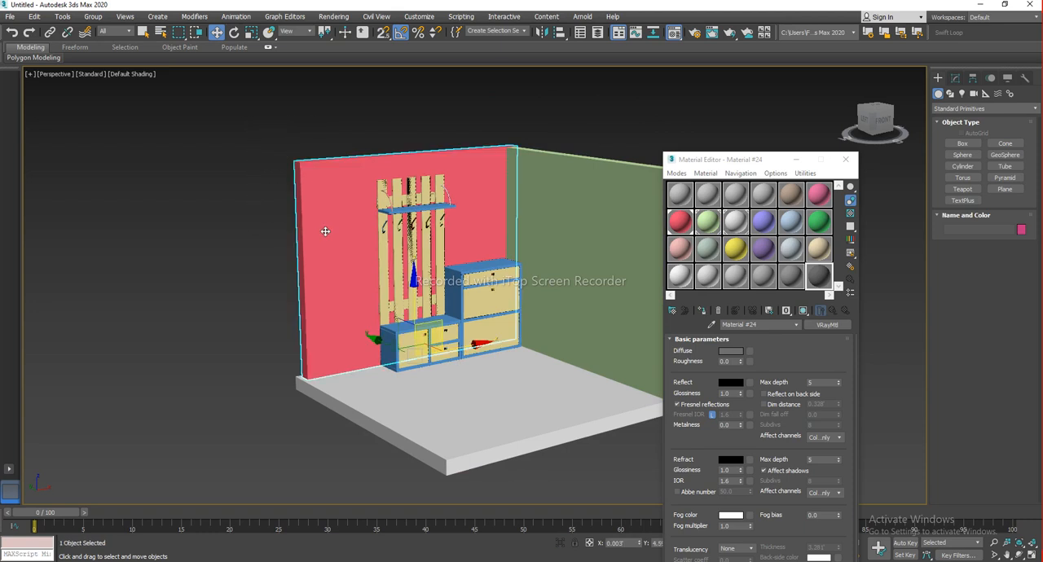
key("Delete")
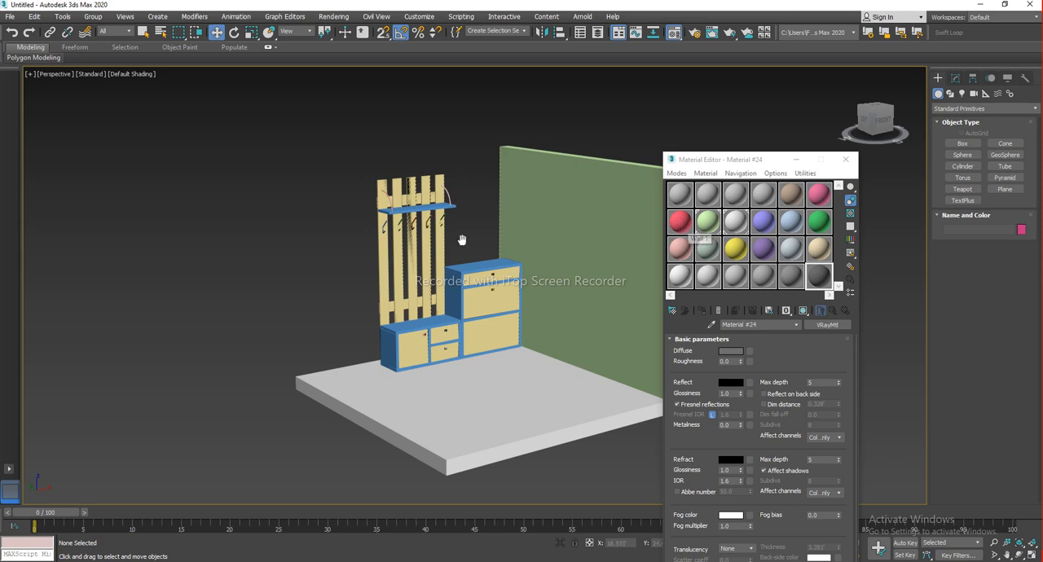
middle_click_drag(469, 242, 458, 248)
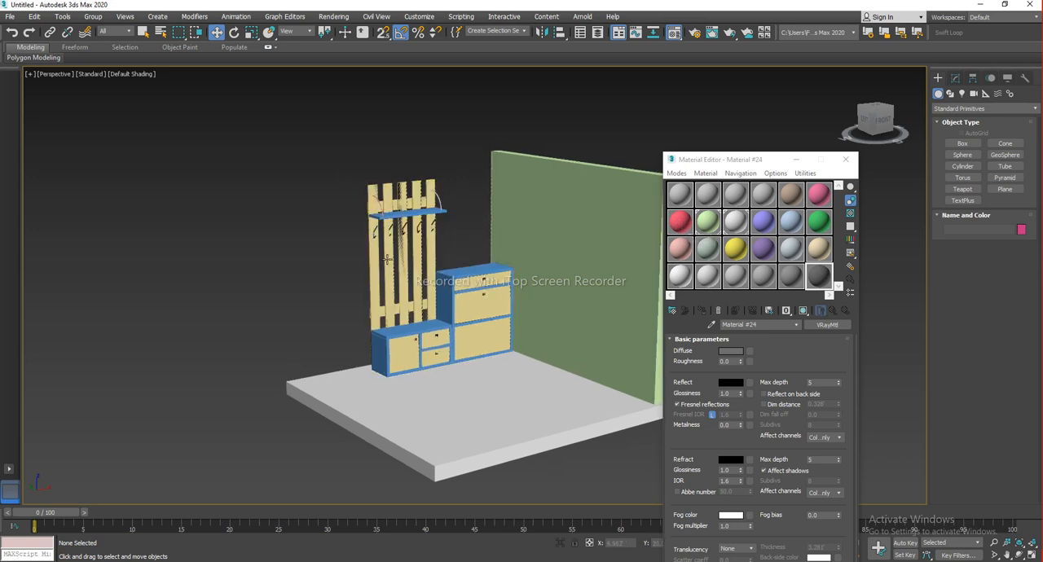
middle_click_drag(395, 259, 378, 265)
key("ctrl+z")
key("ctrl+z")
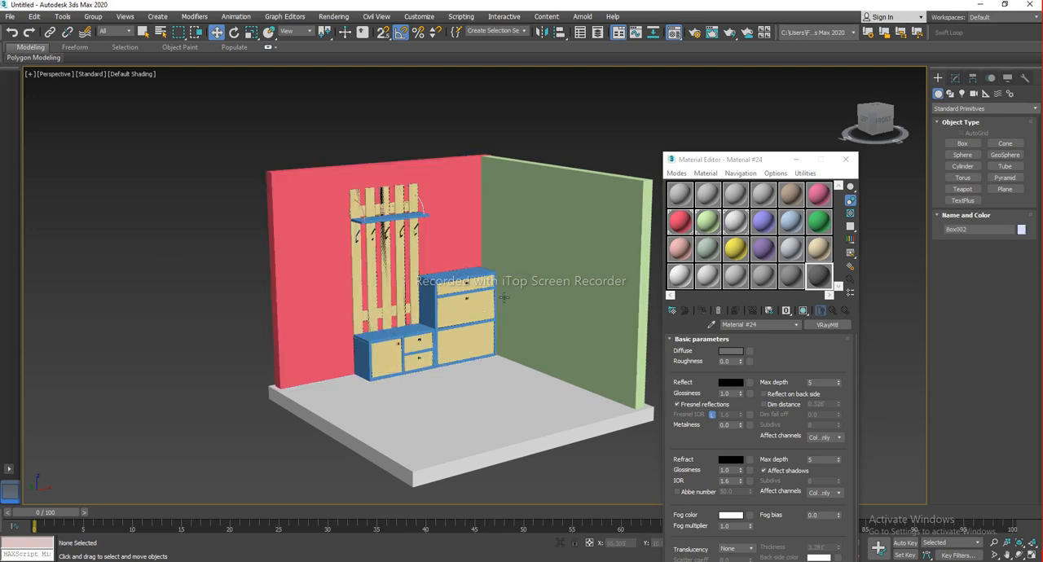
Inspect the floor slab and the side wall by selecting each in turn, then clear the selection
middle_click_drag(500, 300, 439, 297)
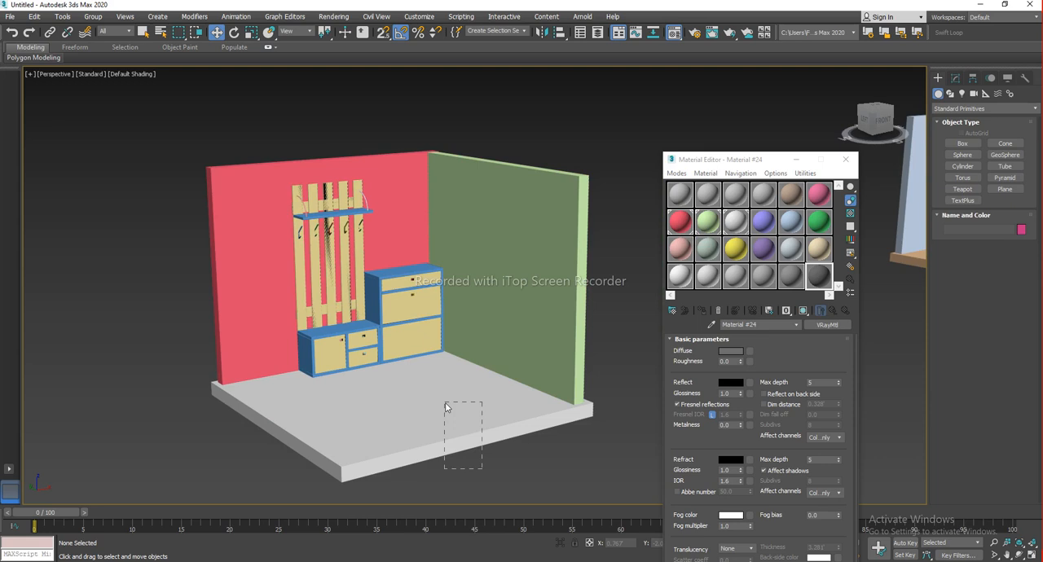
left_click_drag(445, 404, 445, 402)
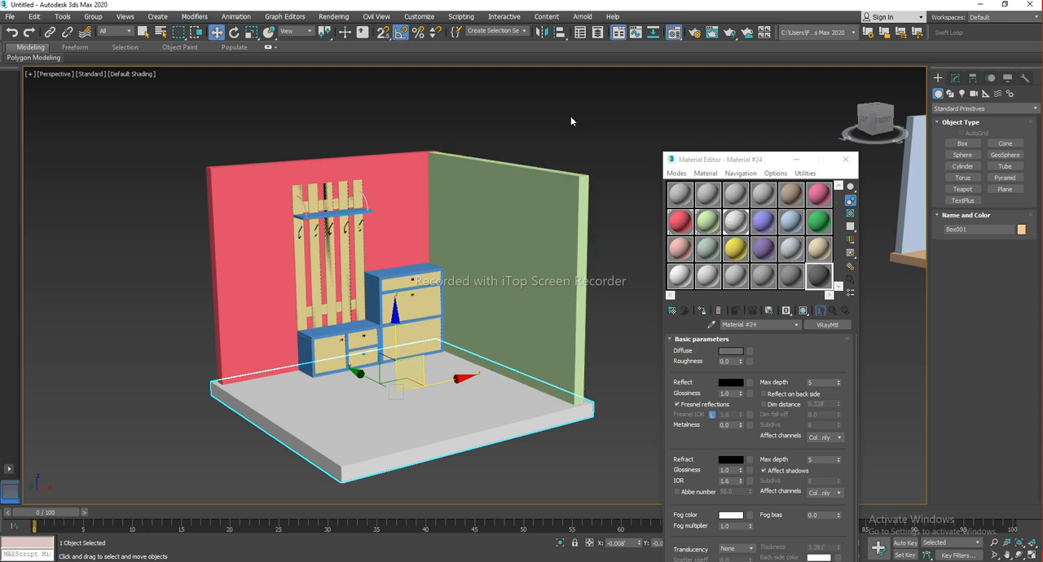
left_click(533, 203)
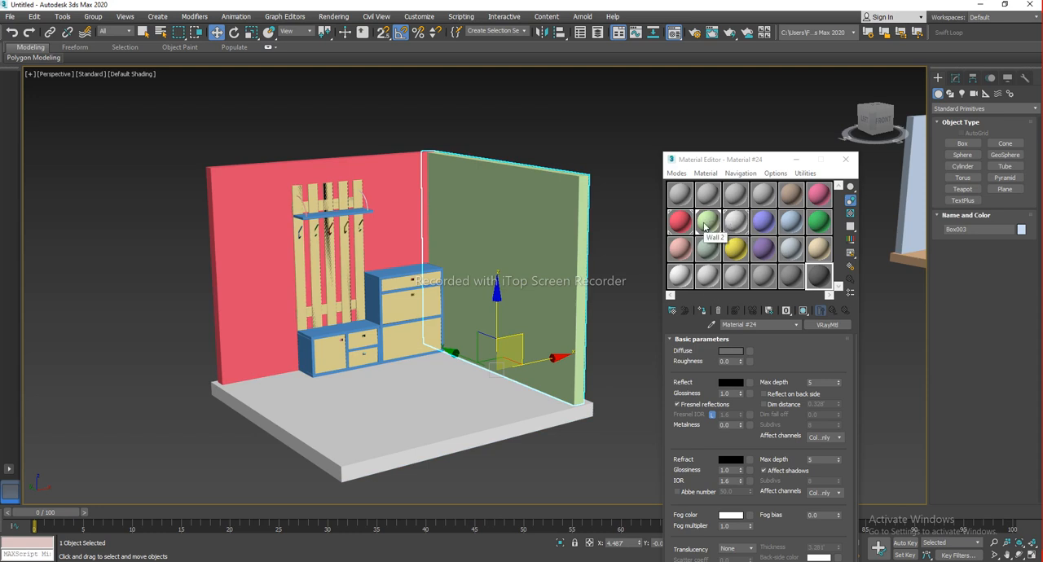
left_click(584, 436)
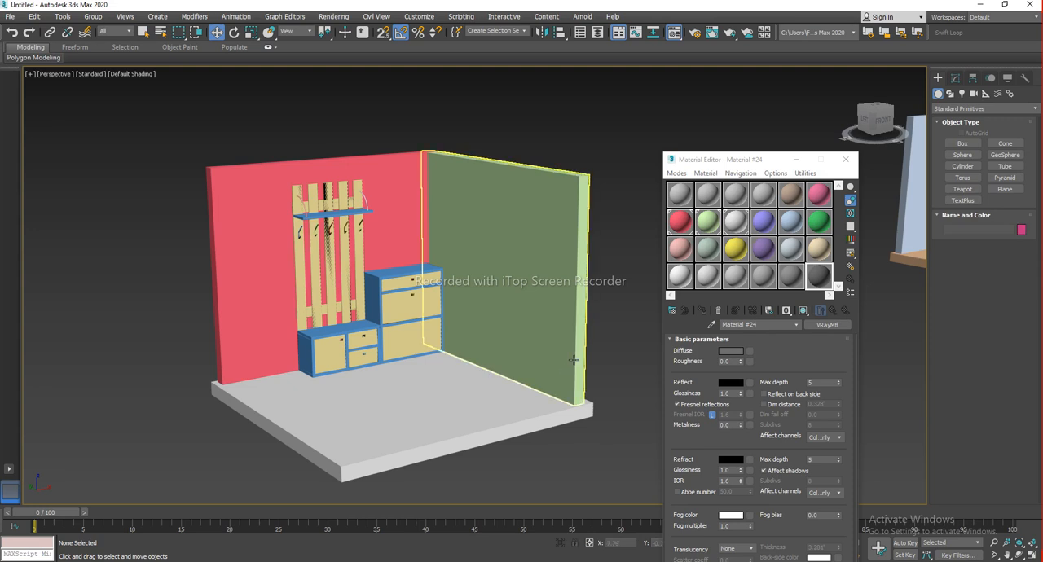
middle_click_drag(575, 357, 583, 361)
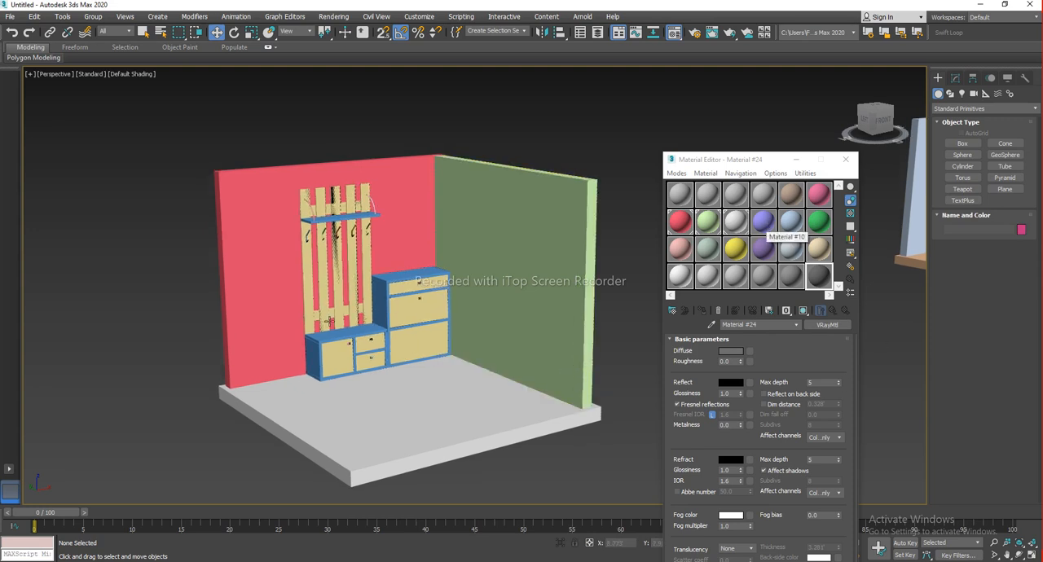
Select the Furniture group and open it to reach its individual parts
left_click(415, 299)
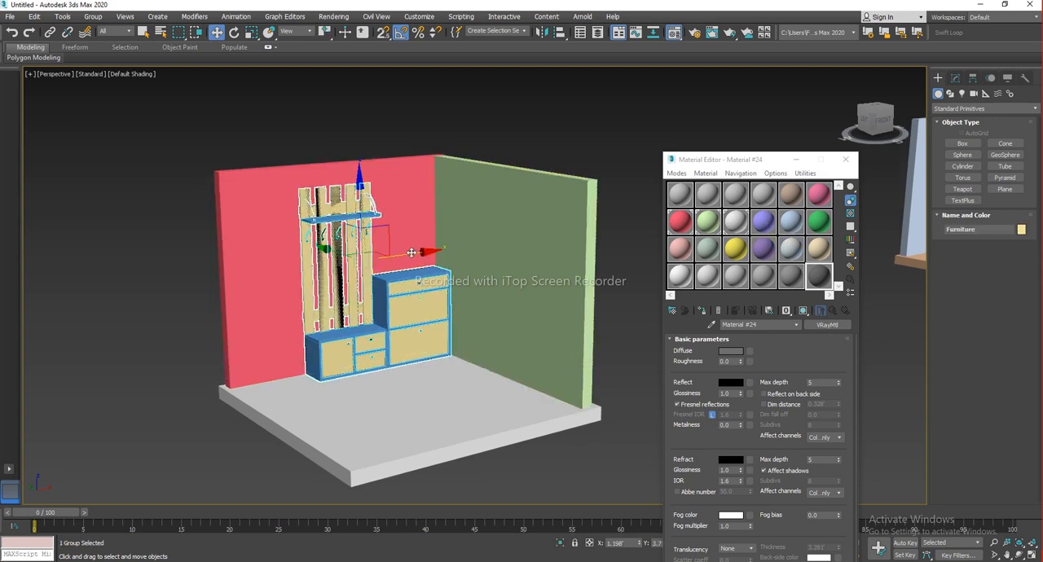
scroll(411, 252, "up", 4)
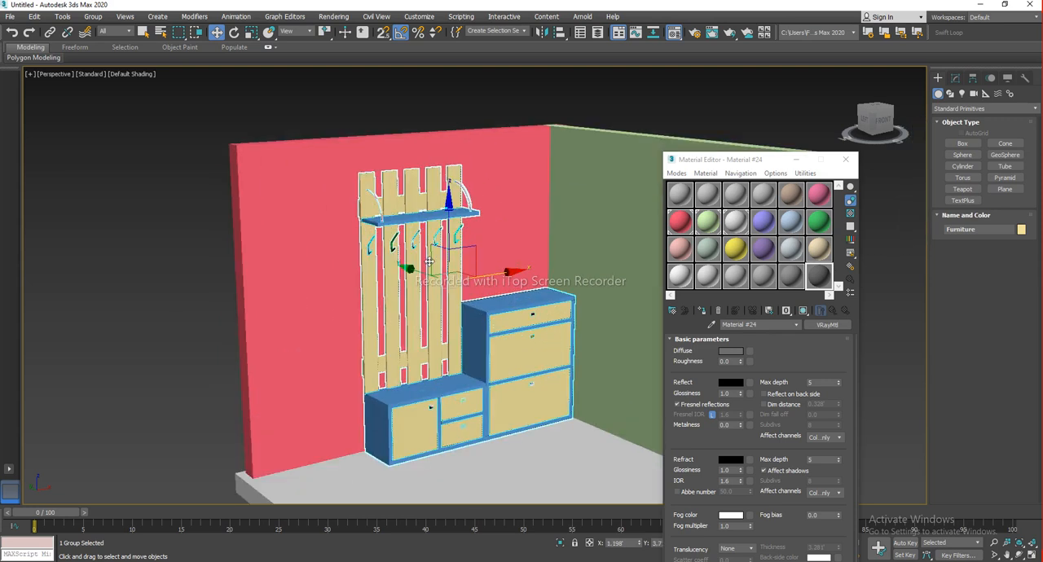
scroll(429, 260, "up", 3)
left_click(92, 17)
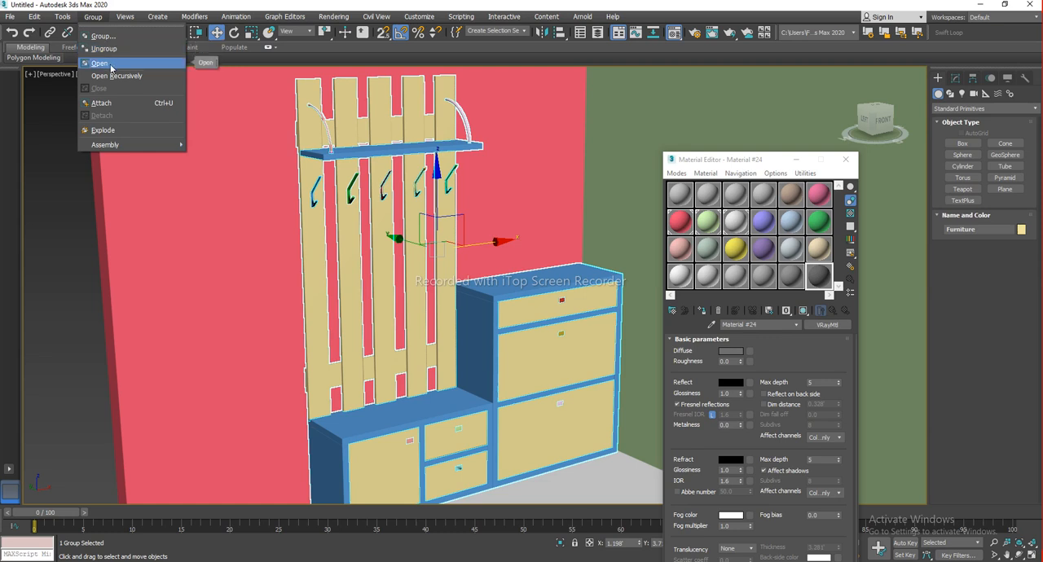
left_click(111, 64)
middle_click_drag(455, 298, 452, 271)
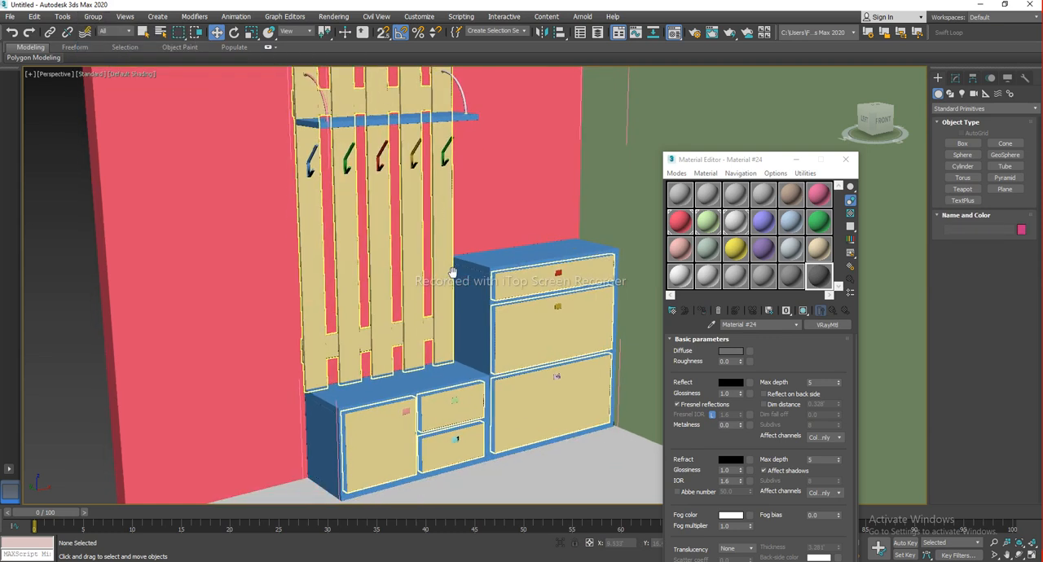
left_click_drag(445, 279, 356, 296)
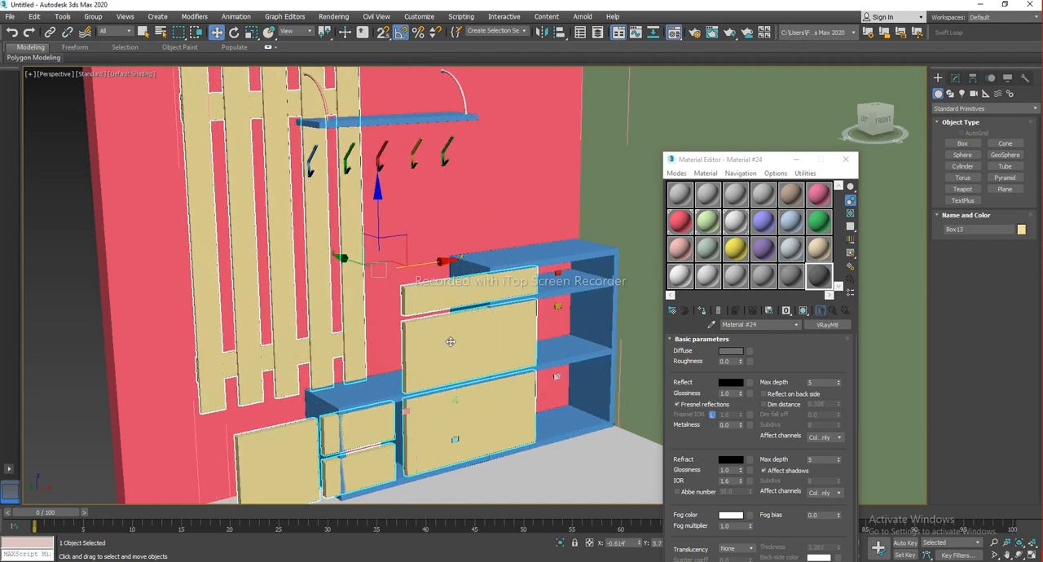
key("ctrl+z")
Name a fourth VRay sample material Hangers & Buttons and set its diffuse colour to near black (7, 7, 7)
middle_click_drag(445, 258, 450, 281)
scroll(449, 281, "up", 3)
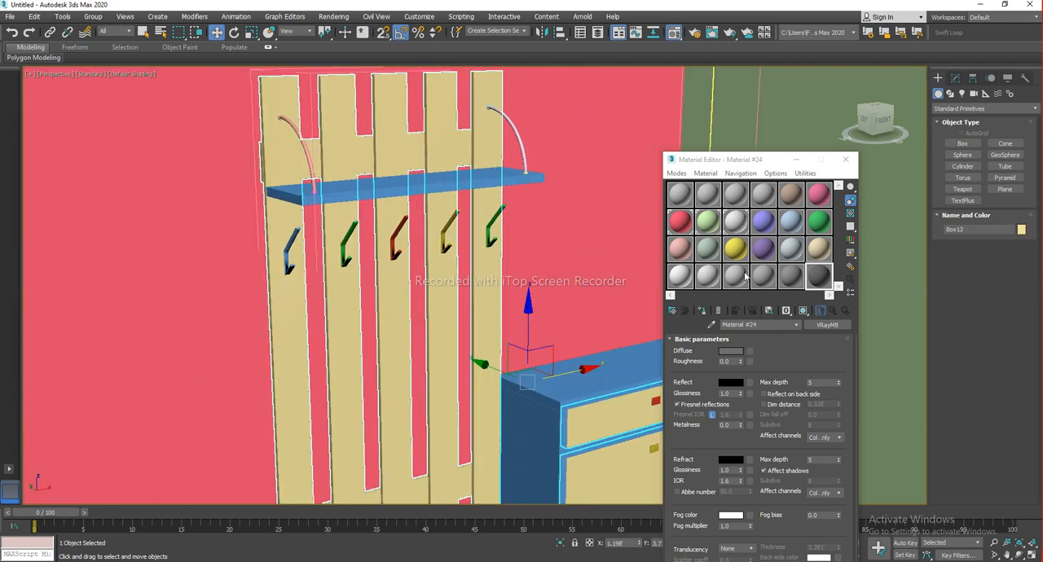
left_click(766, 225)
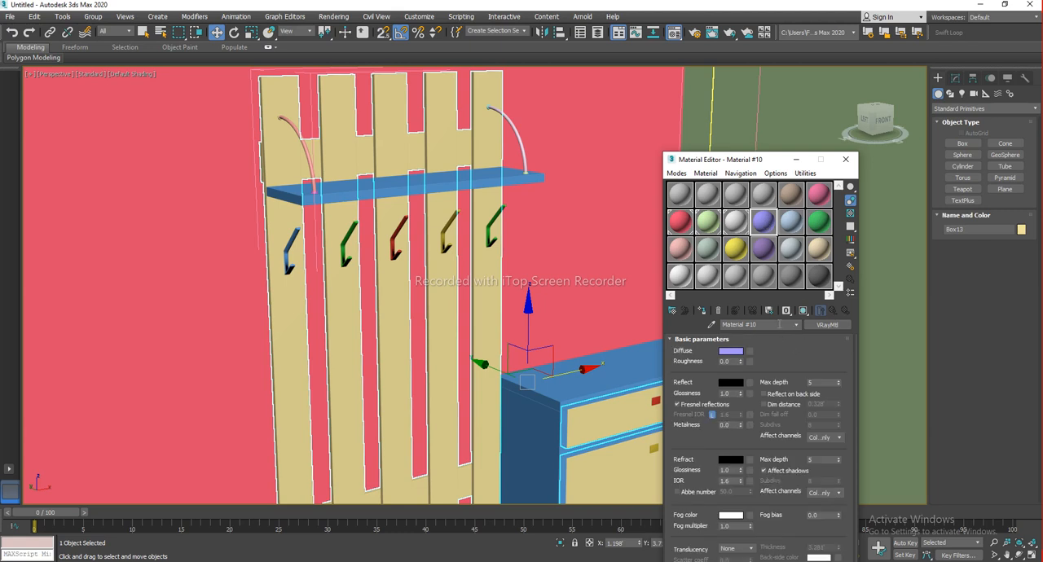
type("Hnag")
key("Return")
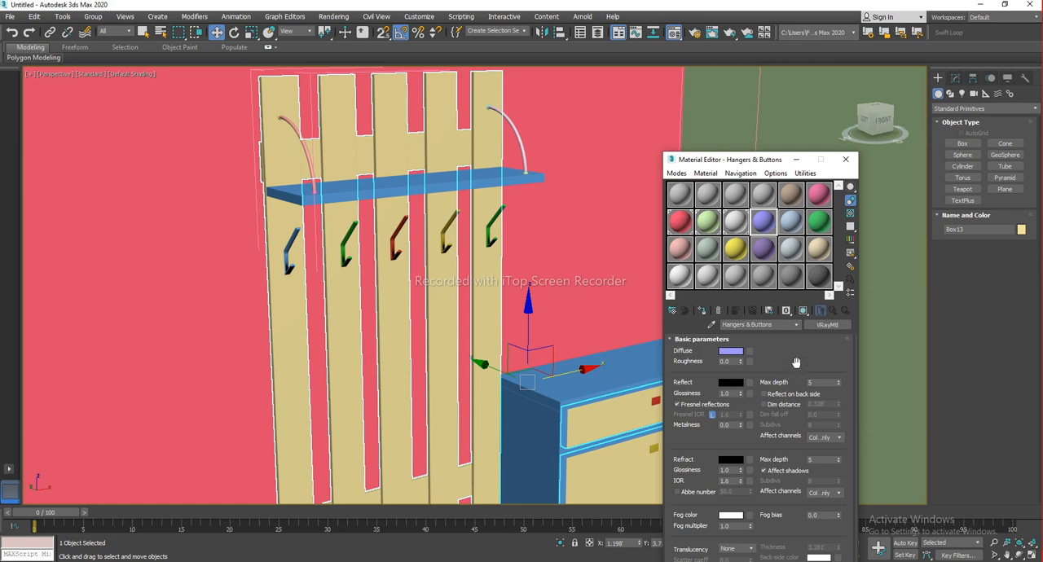
left_click(730, 351)
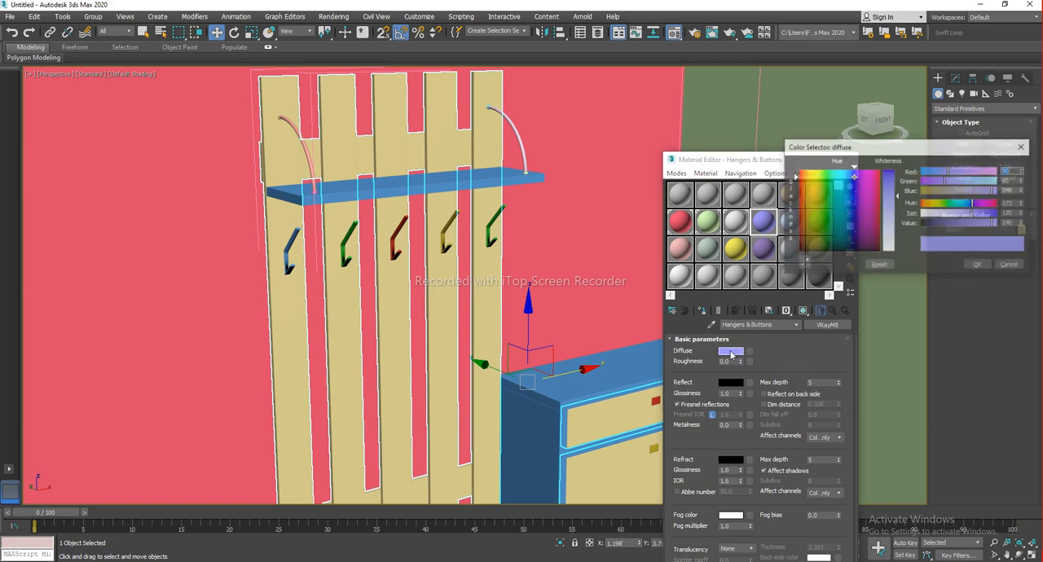
left_click_drag(857, 223, 860, 251)
left_click_drag(889, 192, 889, 172)
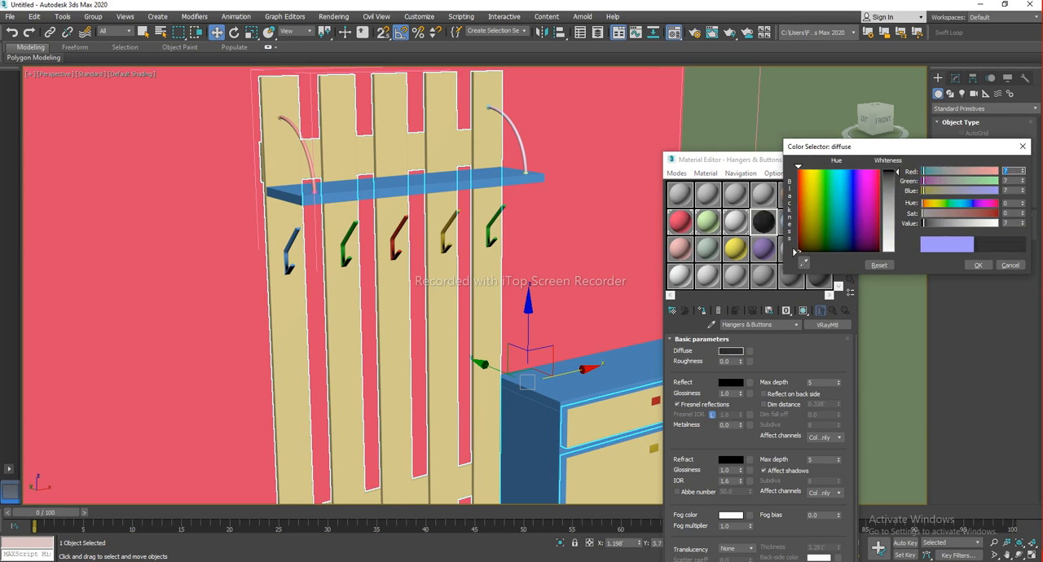
left_click(977, 264)
Select the curved hanger rods on the coat rack, showing edged faces in the viewport
left_click_drag(743, 165, 806, 200)
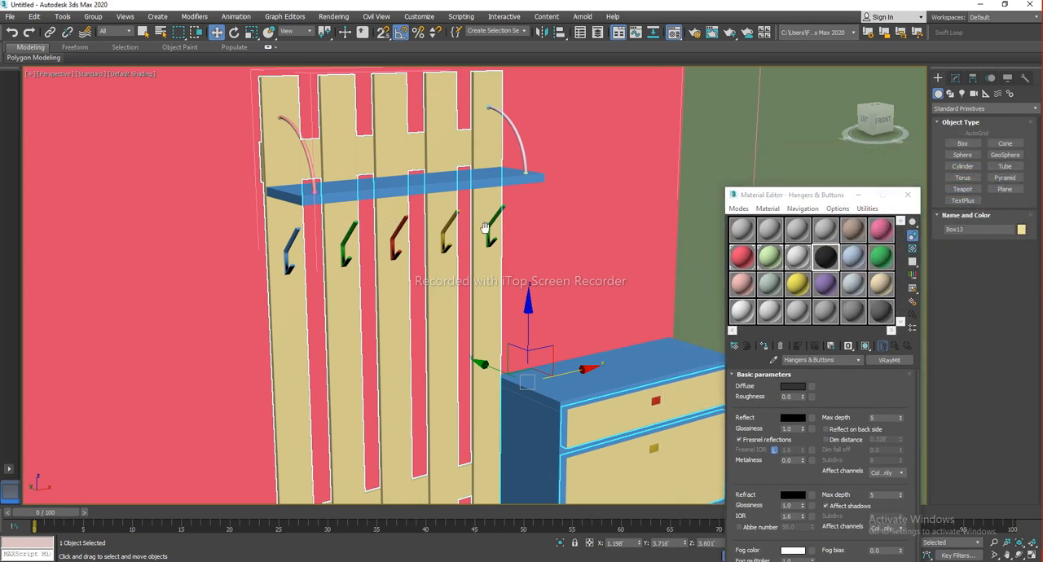
scroll(395, 161, "up", 2)
scroll(378, 157, "up", 5)
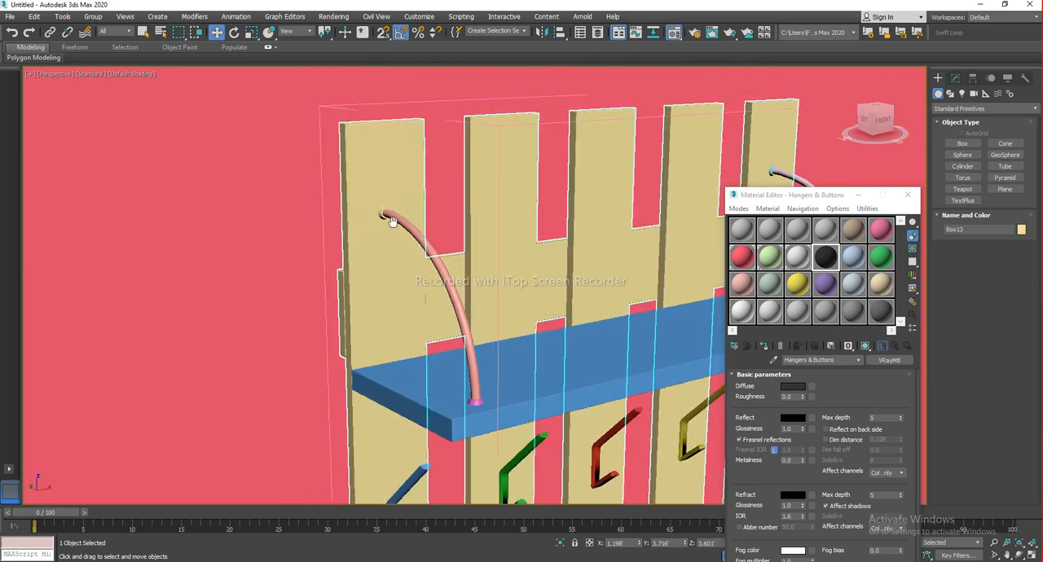
left_click(417, 240)
key("F4")
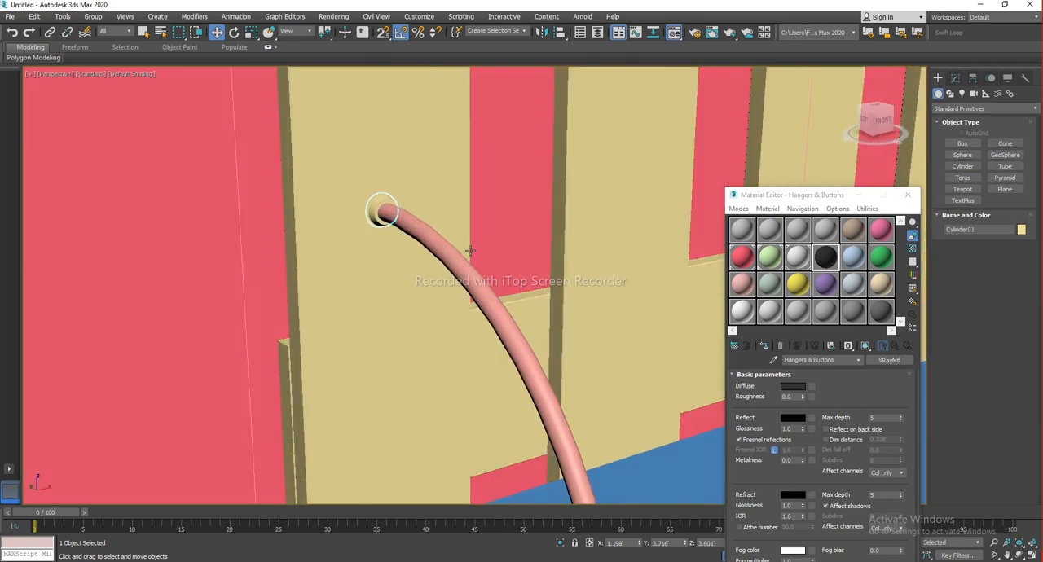
scroll(467, 276, "down", 2)
middle_click_drag(467, 276, 441, 249, "alt")
left_click(440, 228, "ctrl")
middle_click_drag(568, 471, 434, 399)
left_click(483, 319, "ctrl")
middle_click_drag(676, 151, 424, 333)
scroll(595, 205, "up", 3)
scroll(595, 200, "up", 2)
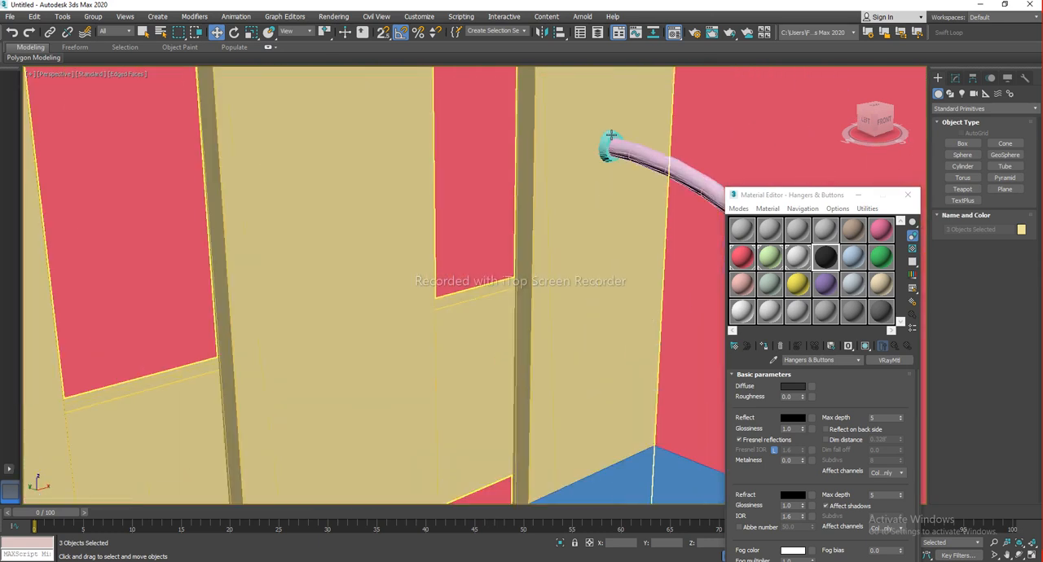
Add the remaining hanger ends and all the coat hooks to the selection
left_click(609, 137, "ctrl")
left_click(635, 152, "ctrl")
middle_click_drag(658, 303, 524, 204)
left_click(517, 346, "ctrl")
scroll(554, 252, "down", 3)
middle_click_drag(557, 250, 595, 161)
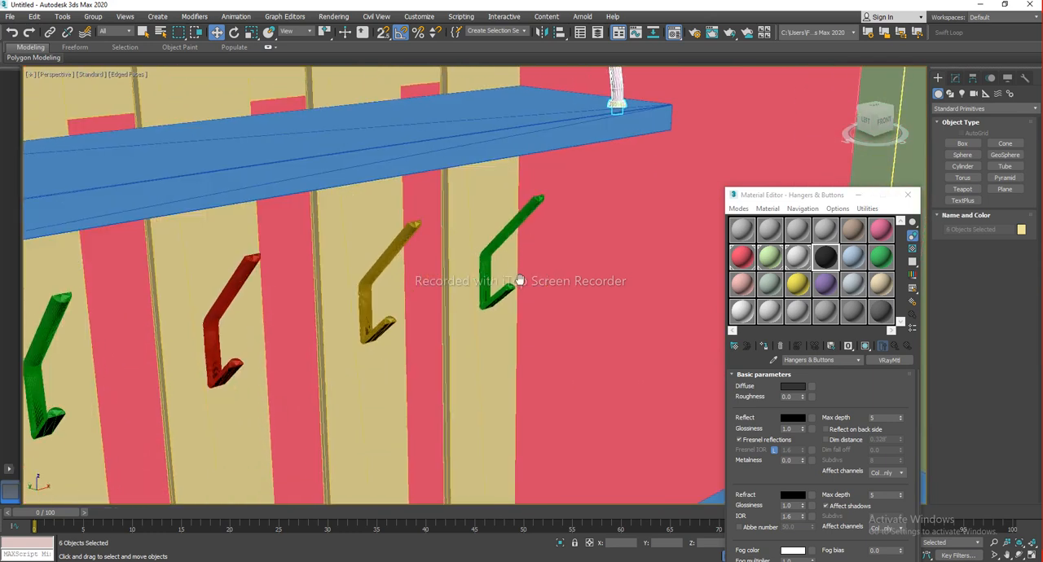
left_click(508, 228, "ctrl")
left_click(394, 249, "ctrl")
left_click(247, 267, "ctrl")
middle_click_drag(193, 322, 488, 291)
left_click(355, 262, "ctrl")
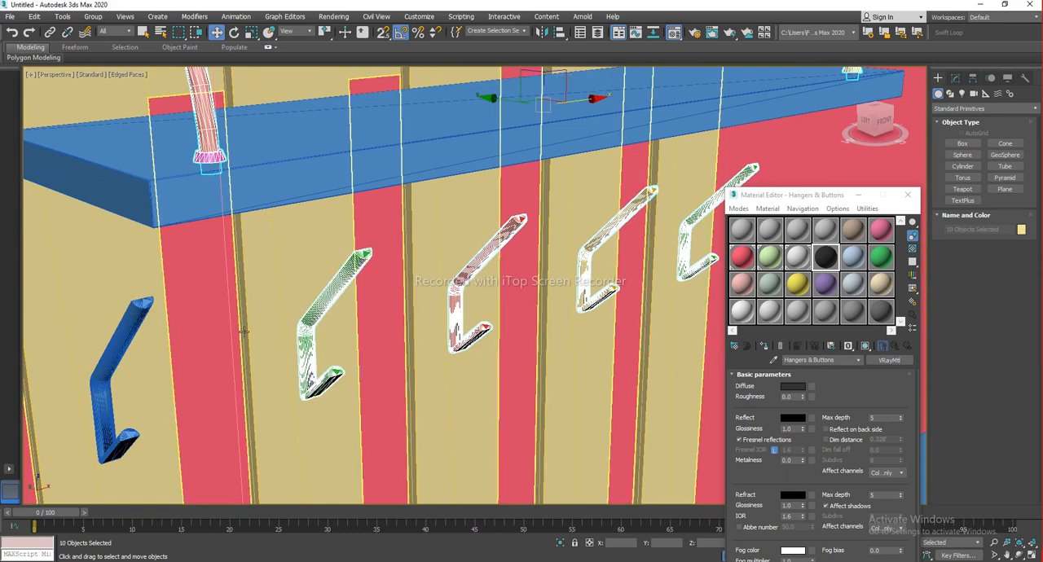
middle_click_drag(175, 326, 432, 253)
left_click(420, 234, "ctrl")
Add the drawer and door buttons on both cabinets to the hanger and hook selection
scroll(507, 319, "down", 4)
scroll(509, 320, "down", 3)
middle_click_drag(554, 485, 354, 206)
scroll(349, 364, "up", 4)
left_click(362, 349, "ctrl")
left_click(461, 319, "ctrl")
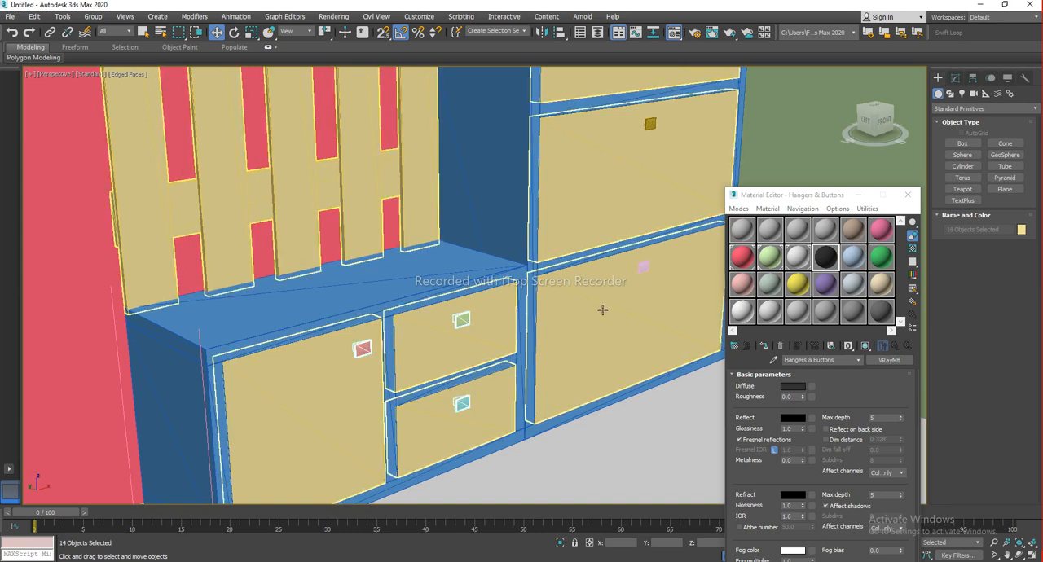
middle_click_drag(577, 333, 494, 407)
left_click(474, 363, "ctrl")
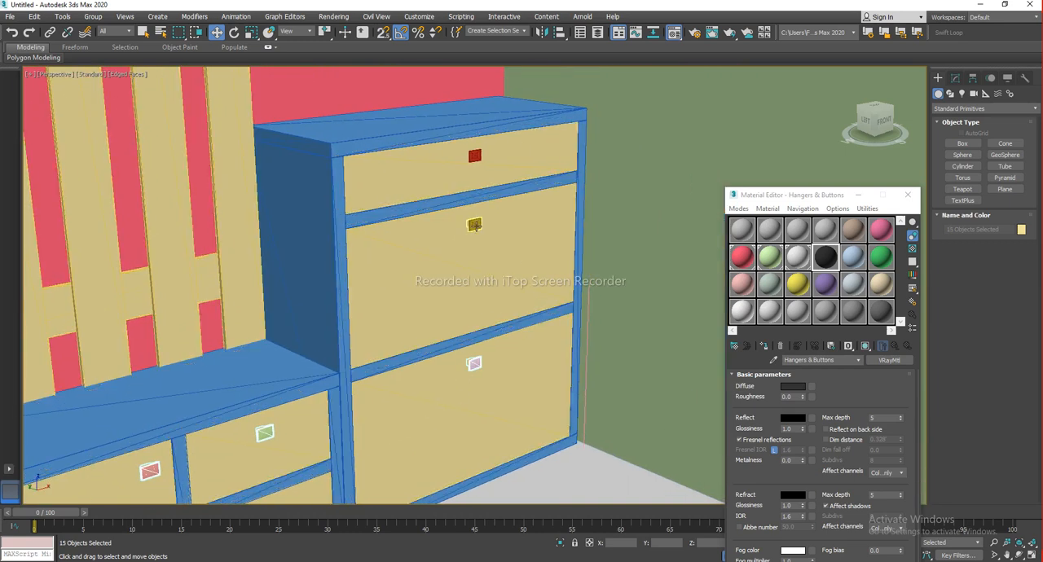
left_click(474, 156, "ctrl")
scroll(456, 244, "down", 5)
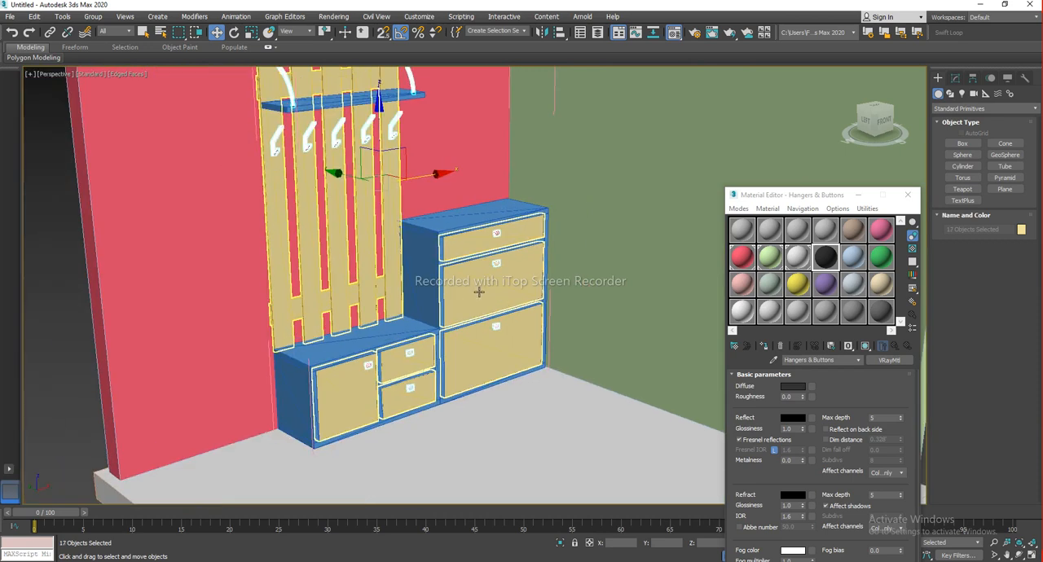
middle_click_drag(438, 272, 416, 274, "alt")
mouse_move(474, 204)
left_mouse_down()
mouse_move(433, 210)
mouse_move(510, 205)
mouse_move(371, 213)
mouse_move(575, 199)
mouse_move(475, 205)
left_mouse_up()
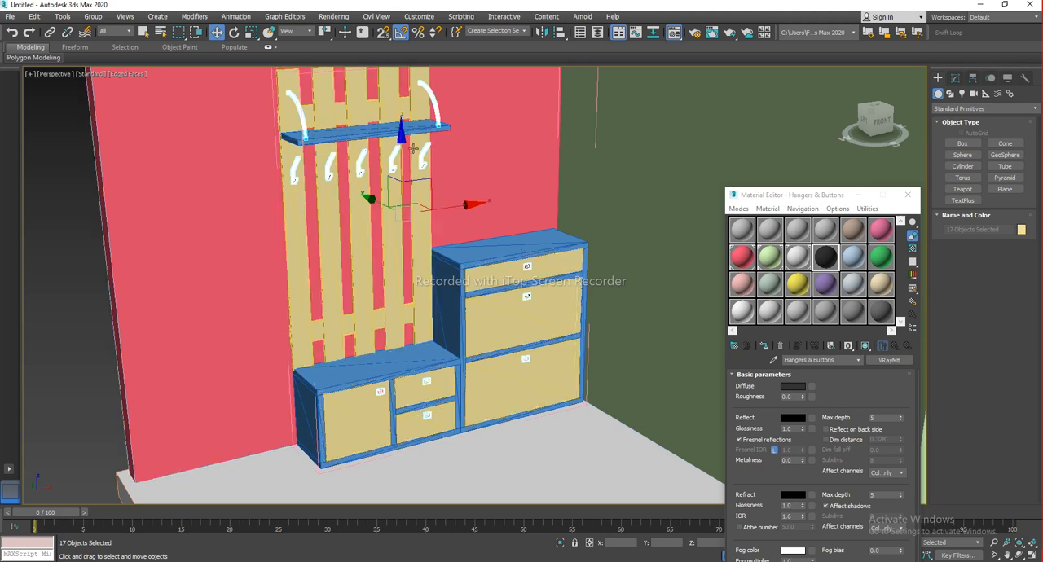
Assign the Hangers & Buttons material to the selected hangers, hooks and buttons, then deselect them
double_click(825, 260)
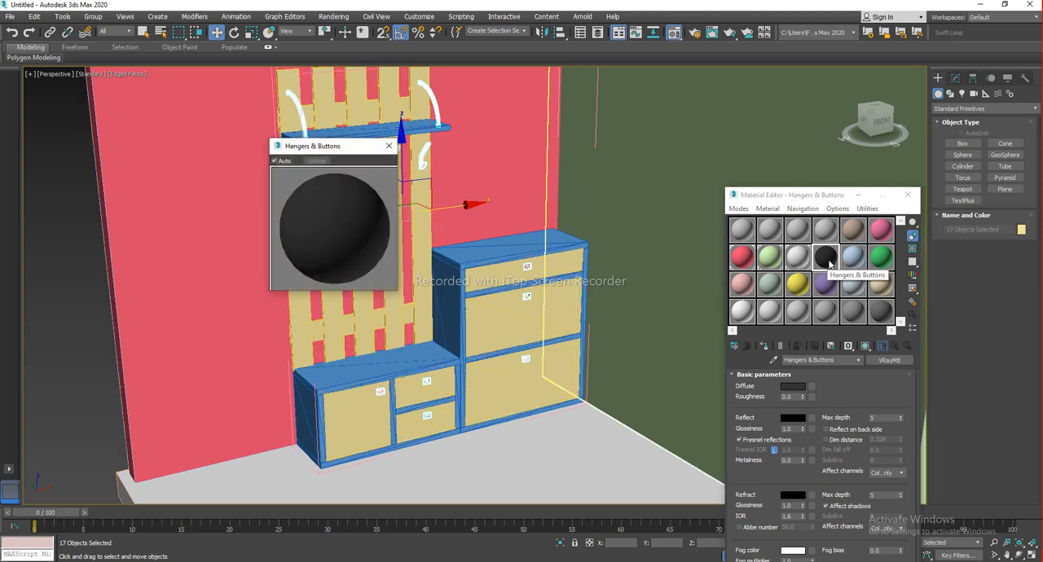
left_click(763, 348)
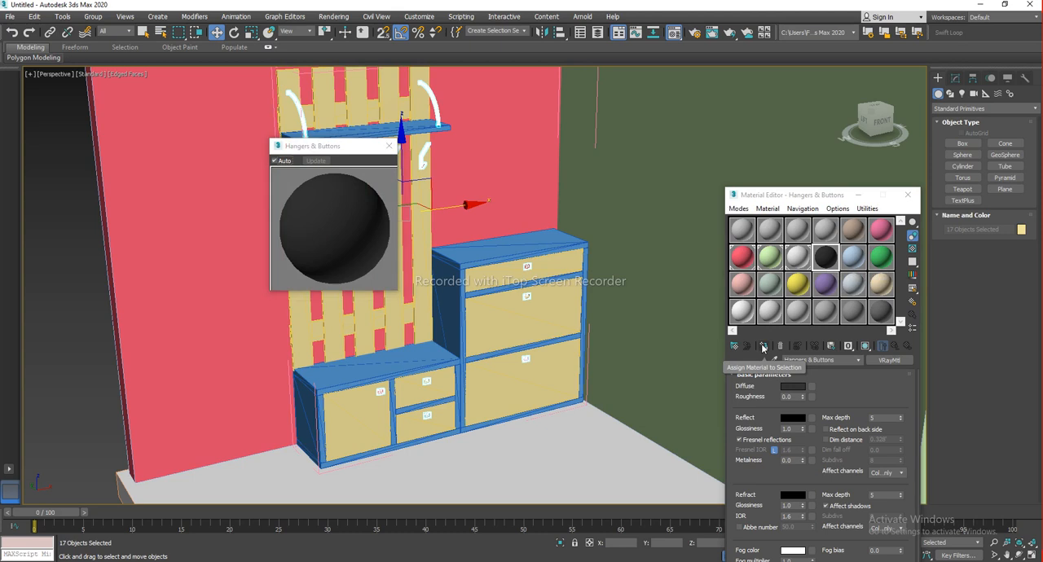
left_click(391, 148)
key("ctrl+d")
Pick a fresh sample slot and name its VRay material Wood 1
middle_click_drag(489, 272, 477, 243)
scroll(393, 238, "up", 5)
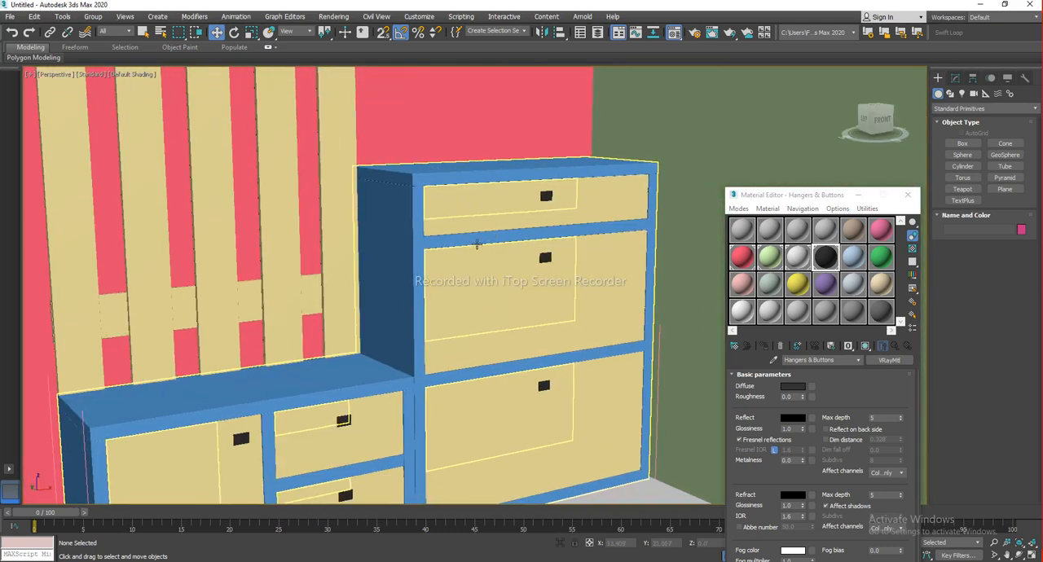
scroll(476, 243, "down", 4)
left_click_drag(827, 200, 727, 136)
left_click(751, 183)
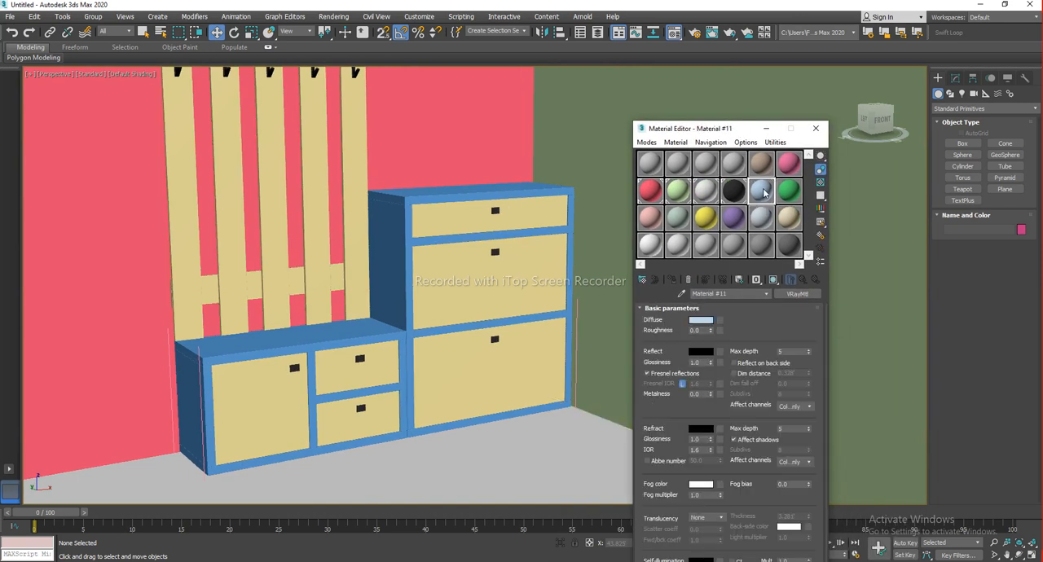
left_click_drag(757, 189, 592, 270)
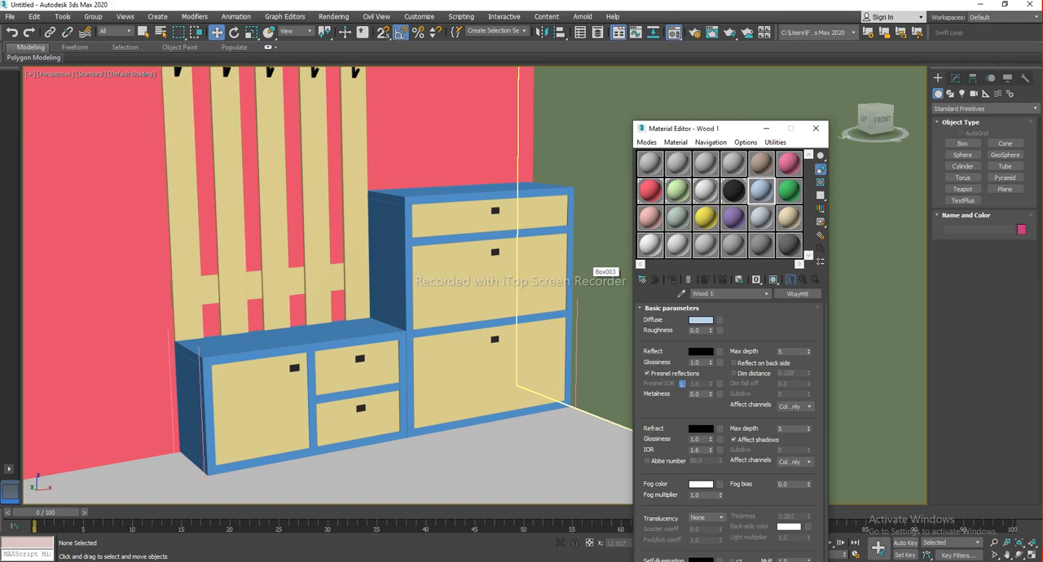
left_click_drag(593, 273, 593, 273)
left_click_drag(739, 135, 732, 113)
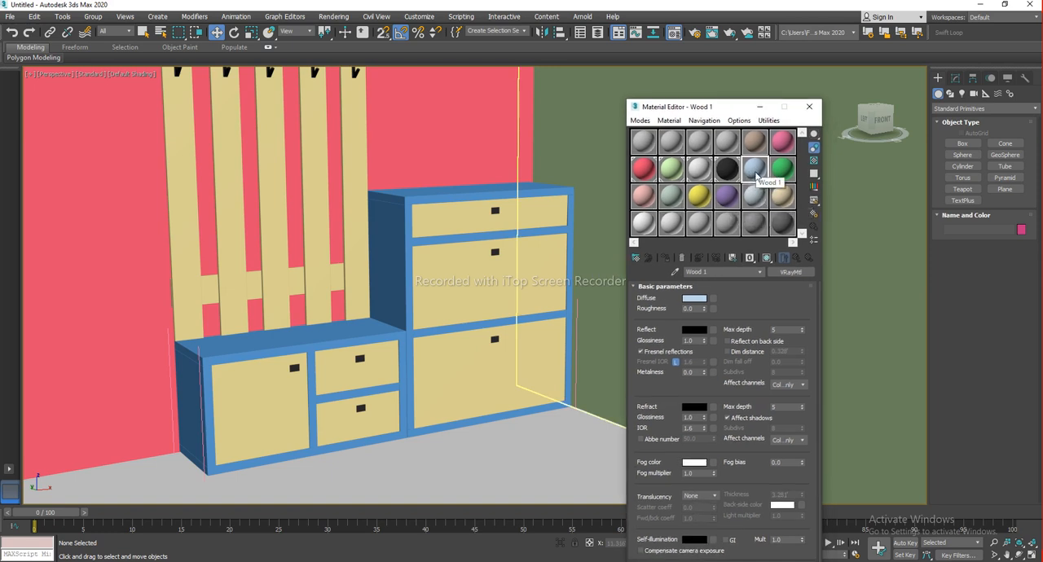
left_click_drag(719, 107, 738, 79)
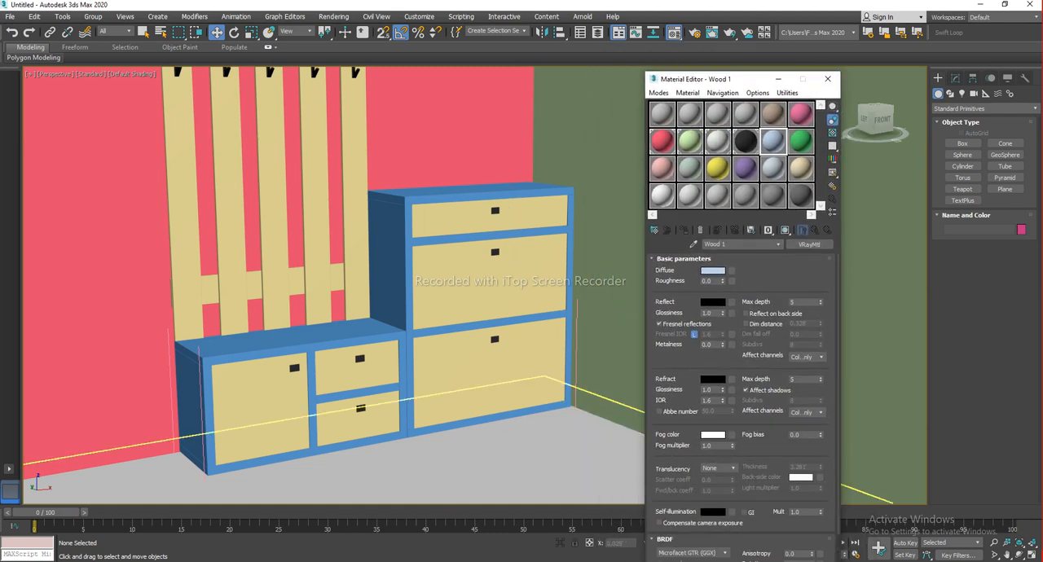
Switch to File Explorer and browse to the D:\3D\MATERIAL\Maps 2 texture folder
key("super+e")
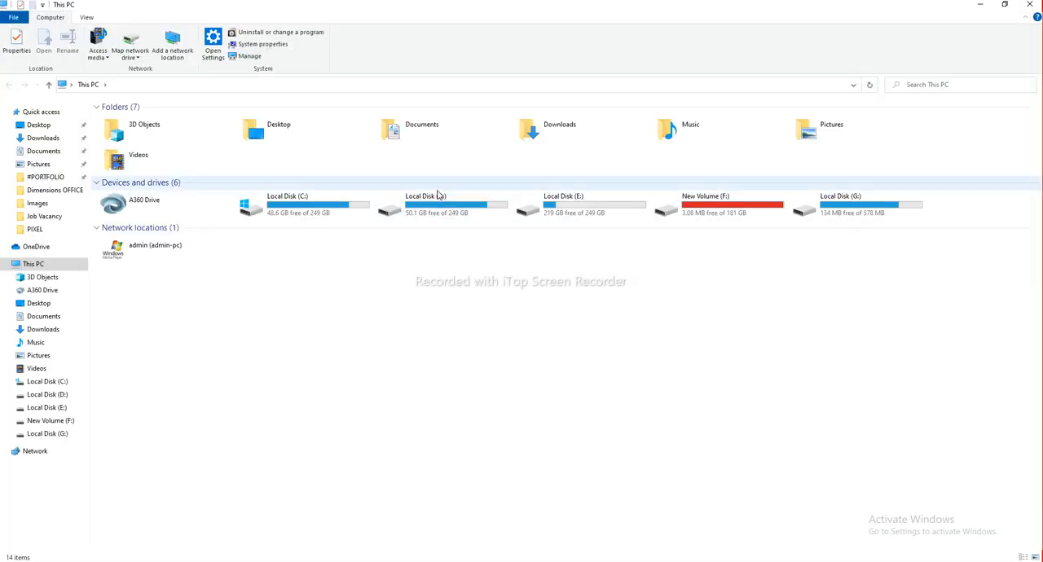
double_click(458, 204)
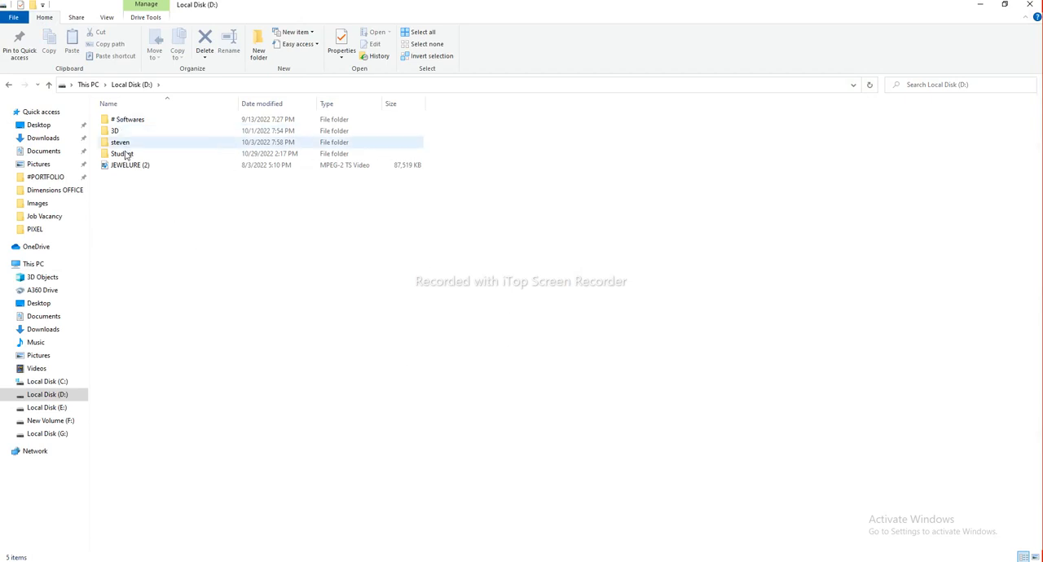
double_click(122, 132)
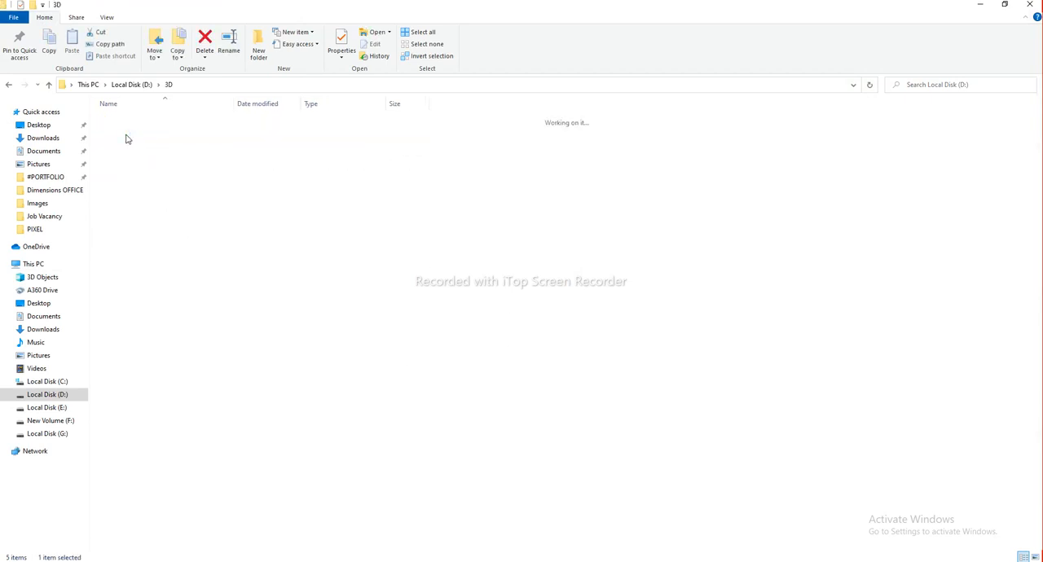
left_click(122, 281)
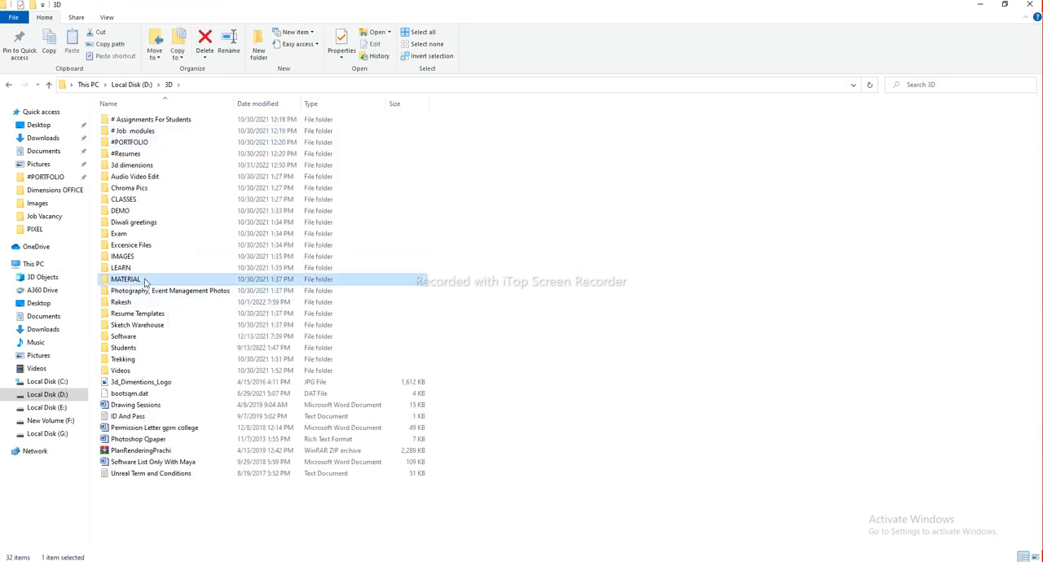
double_click(159, 282)
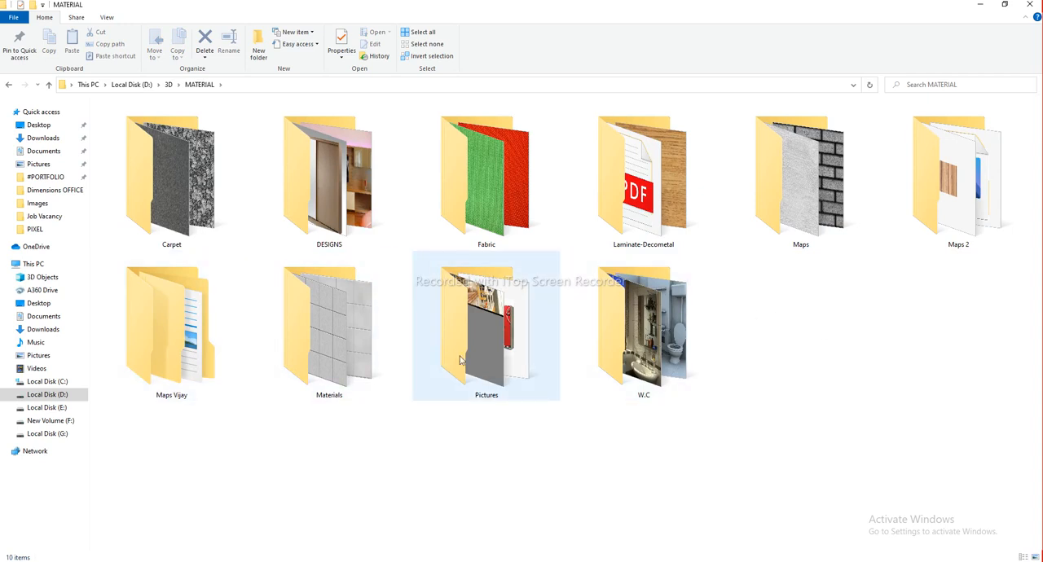
double_click(955, 187)
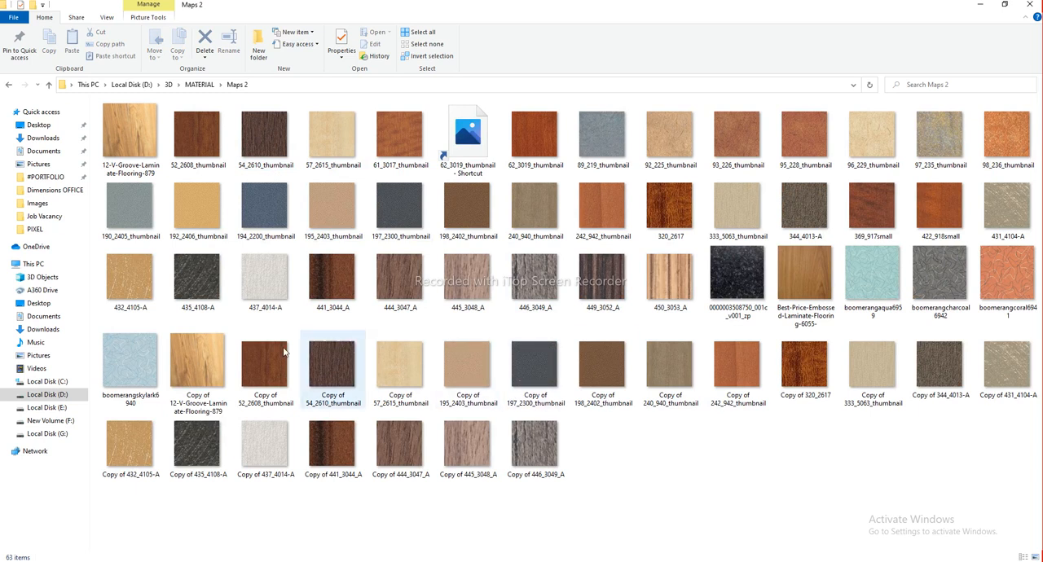
Drag the 52_2608_thumbnail wood image into Wood 1's diffuse map slot
left_click(183, 126)
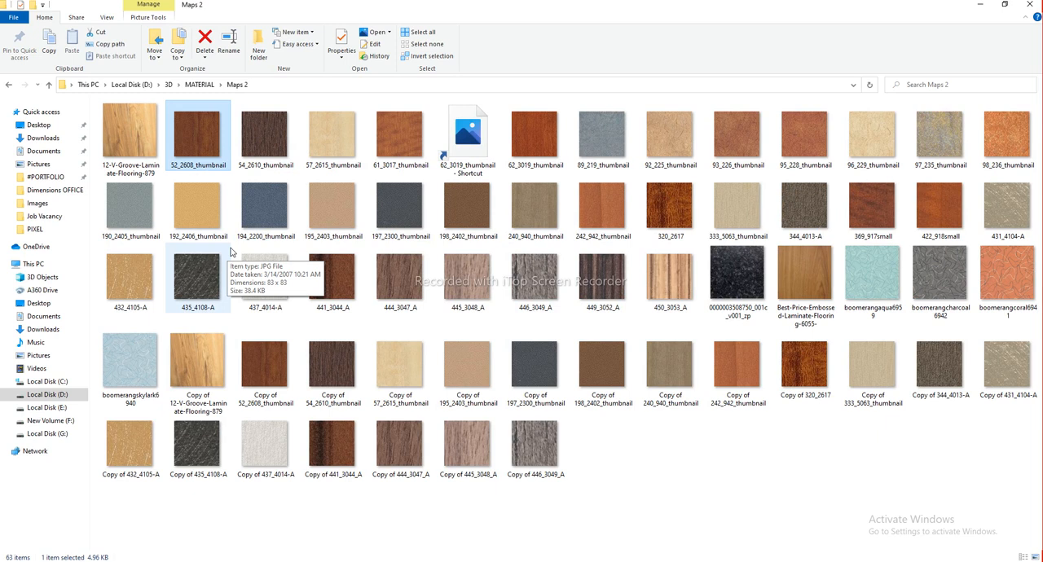
left_click_drag(192, 130, 730, 271)
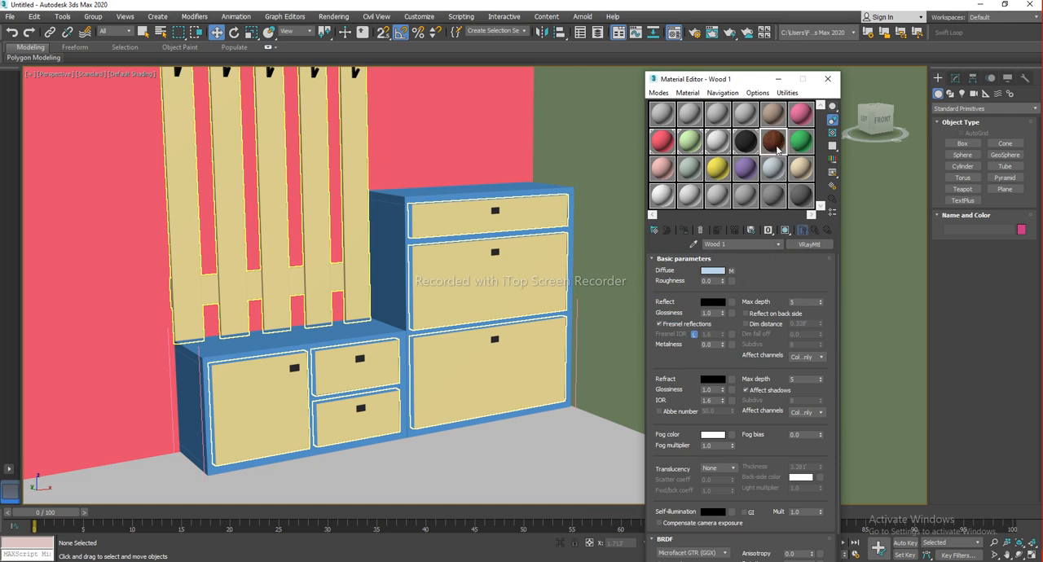
Preview the Wood 1 material in an enlarged sample window
double_click(773, 147)
left_click_drag(318, 142, 507, 124)
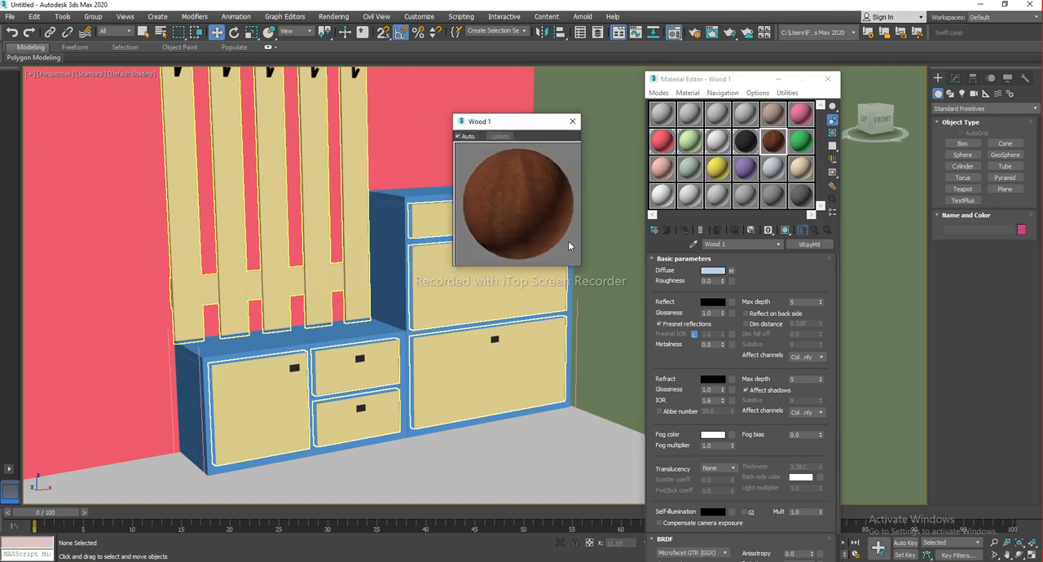
left_click(571, 122)
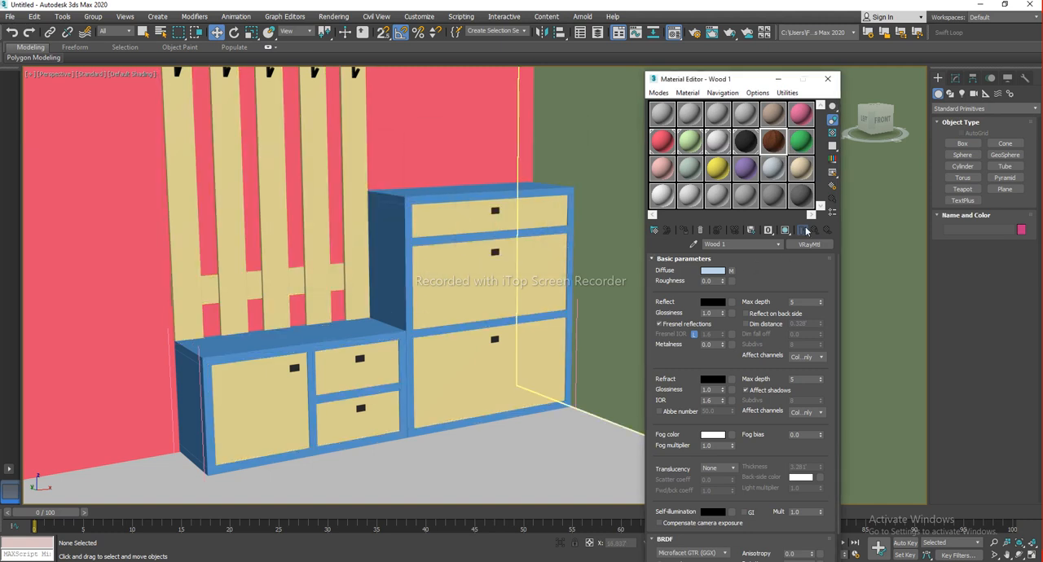
Select the cabinet body and assign the Wood 1 material to it
middle_click_drag(414, 253, 481, 285)
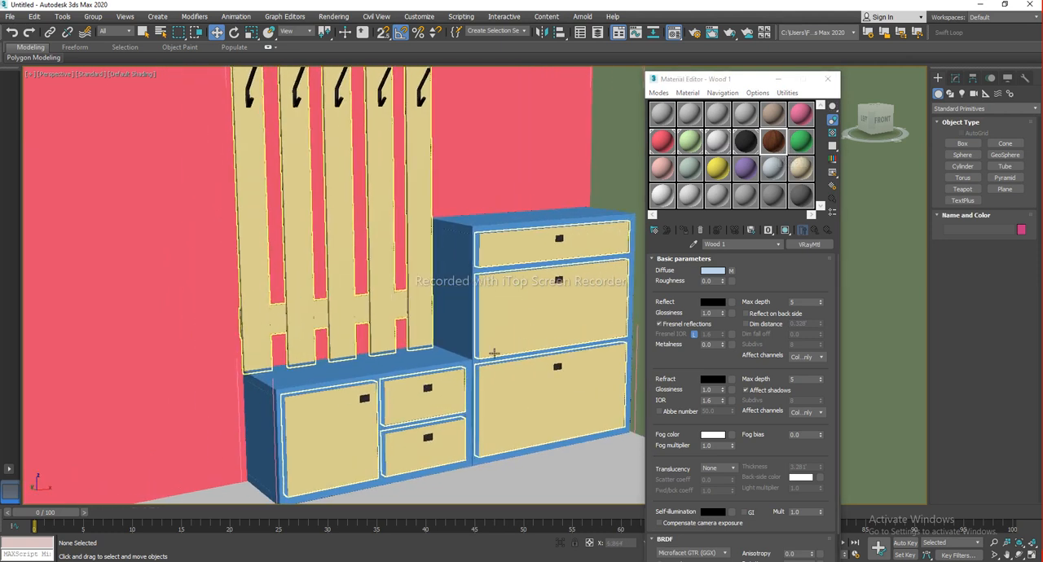
left_click(452, 360)
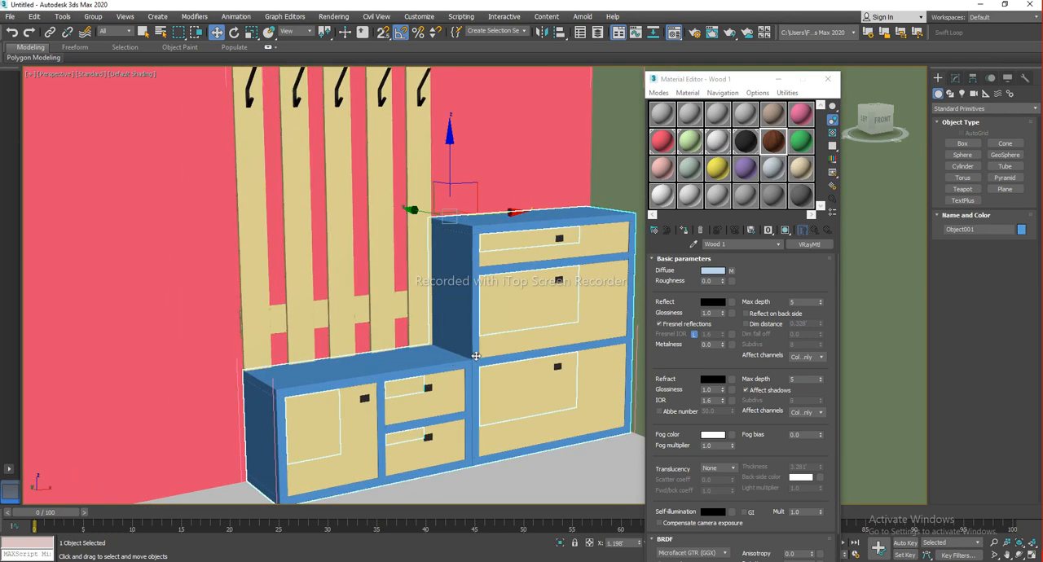
scroll(432, 210, "down", 4)
key("alt+x")
left_click_drag(443, 210, 418, 293)
key("ctrl+z")
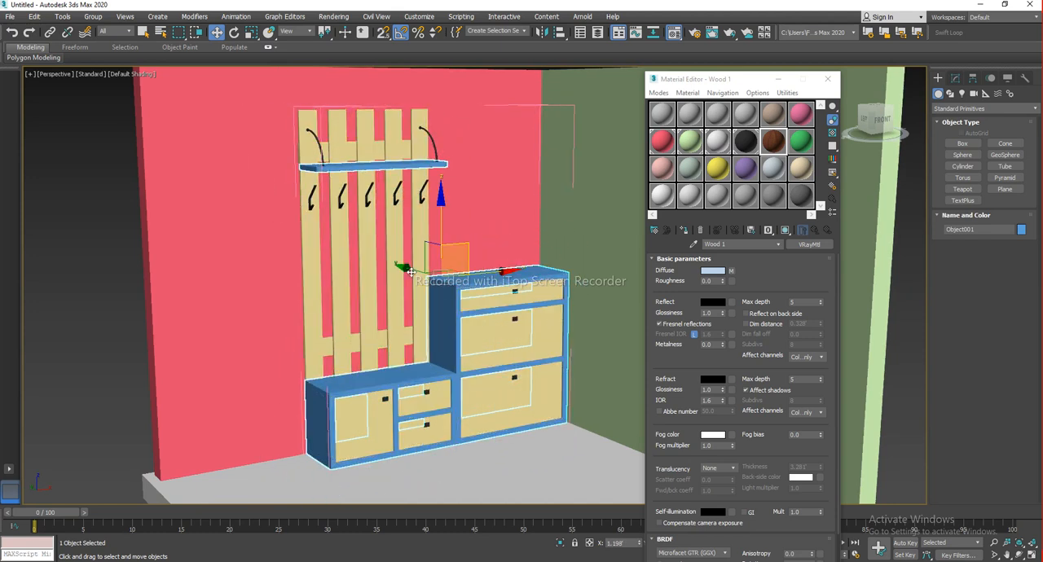
left_click(767, 138)
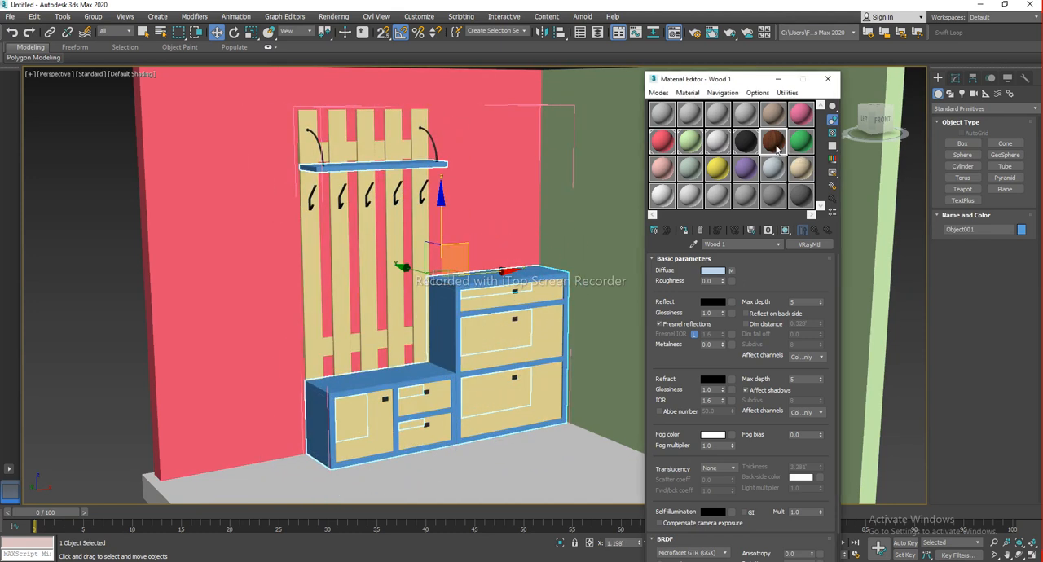
left_click(684, 230)
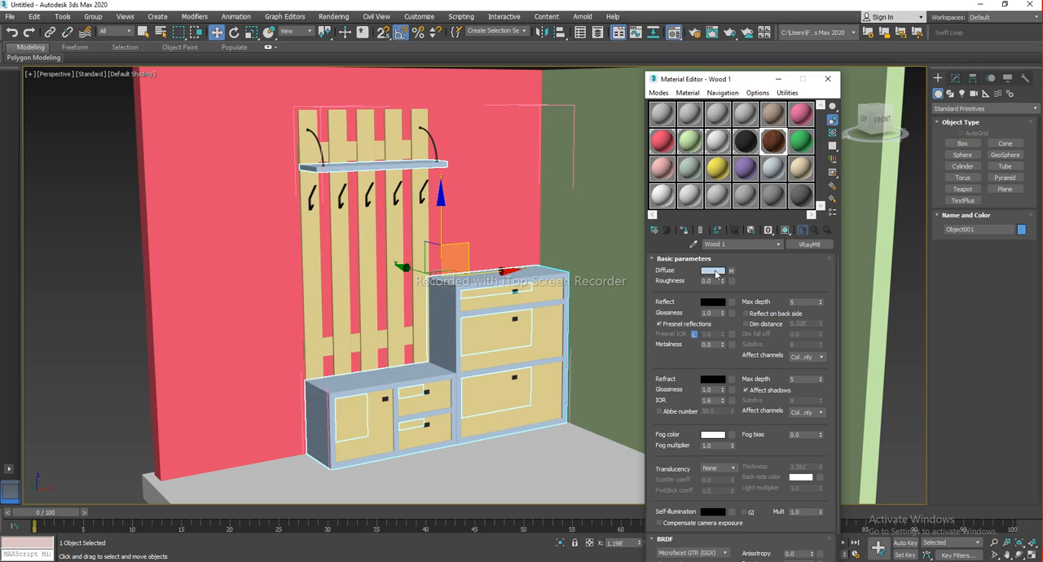
Show the Wood 1 texture on the cabinet in the viewport
scroll(472, 353, "up", 5)
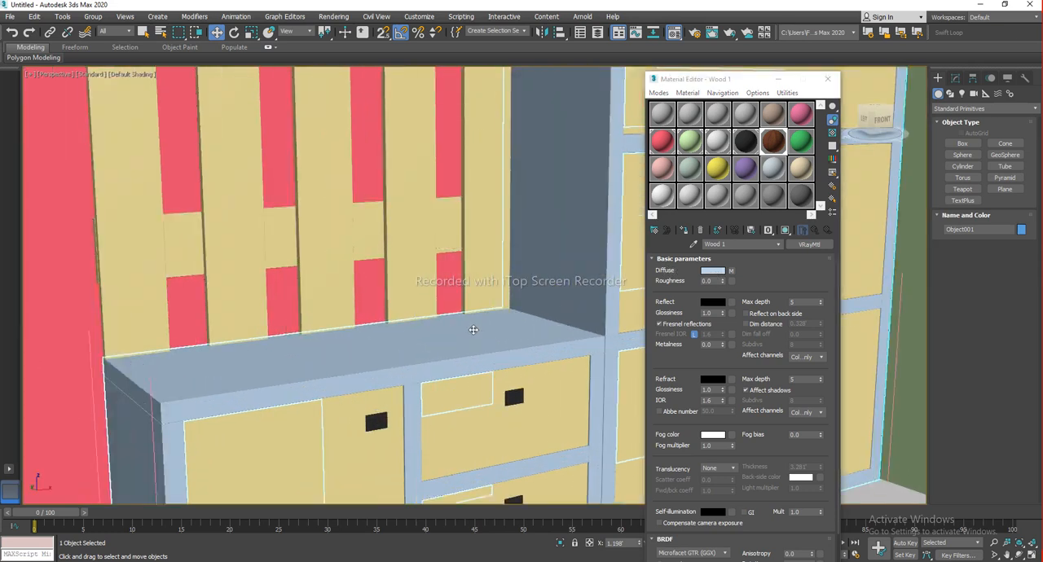
scroll(473, 329, "down", 6)
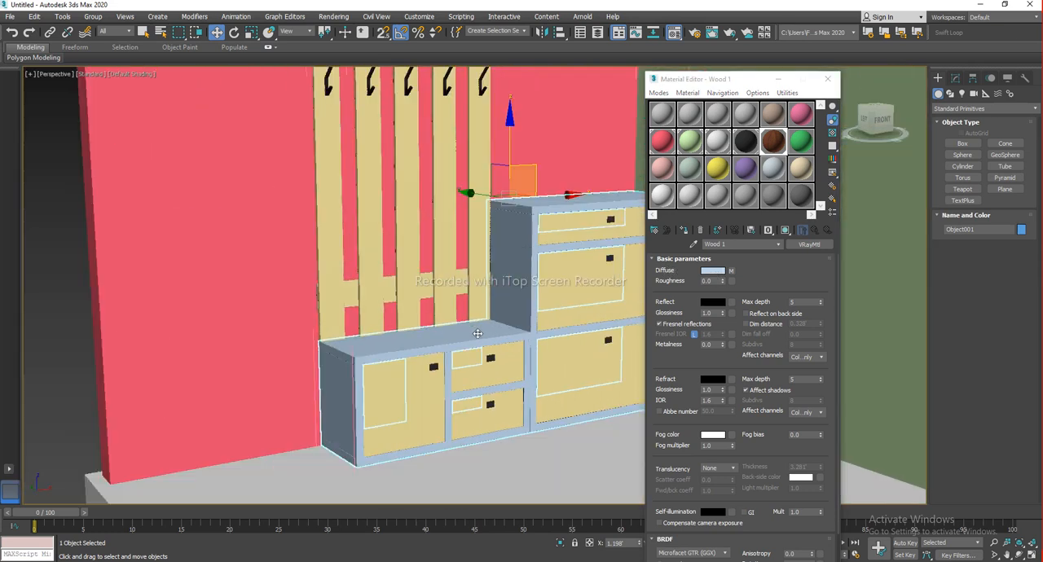
scroll(455, 420, "up", 3)
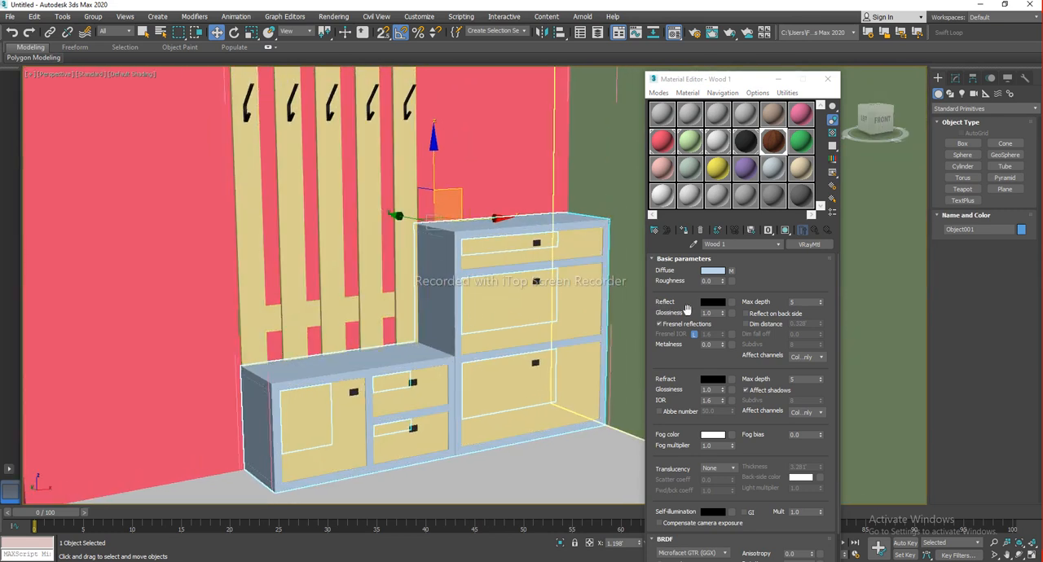
left_click(785, 232)
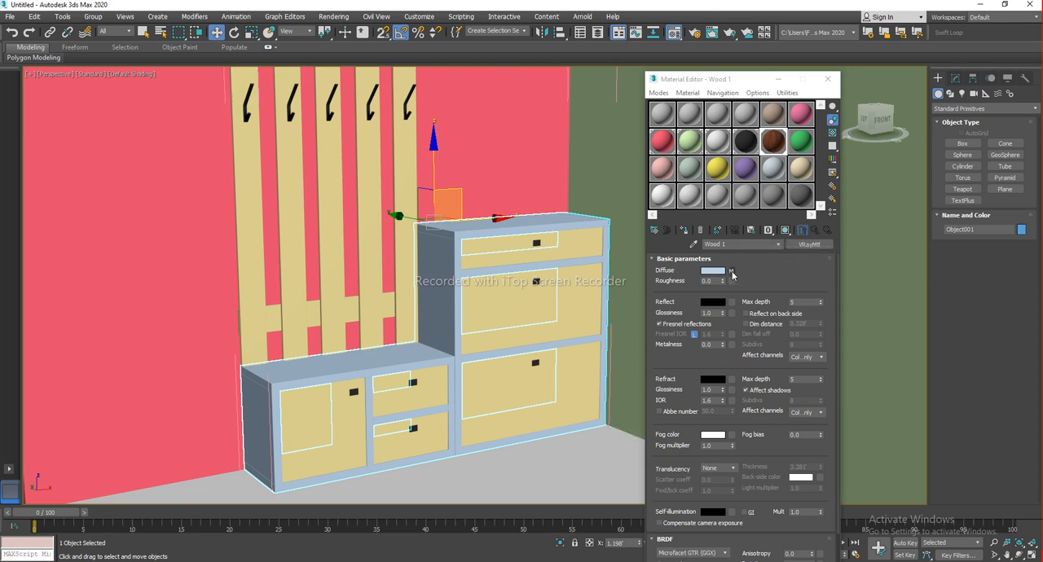
left_click(785, 231)
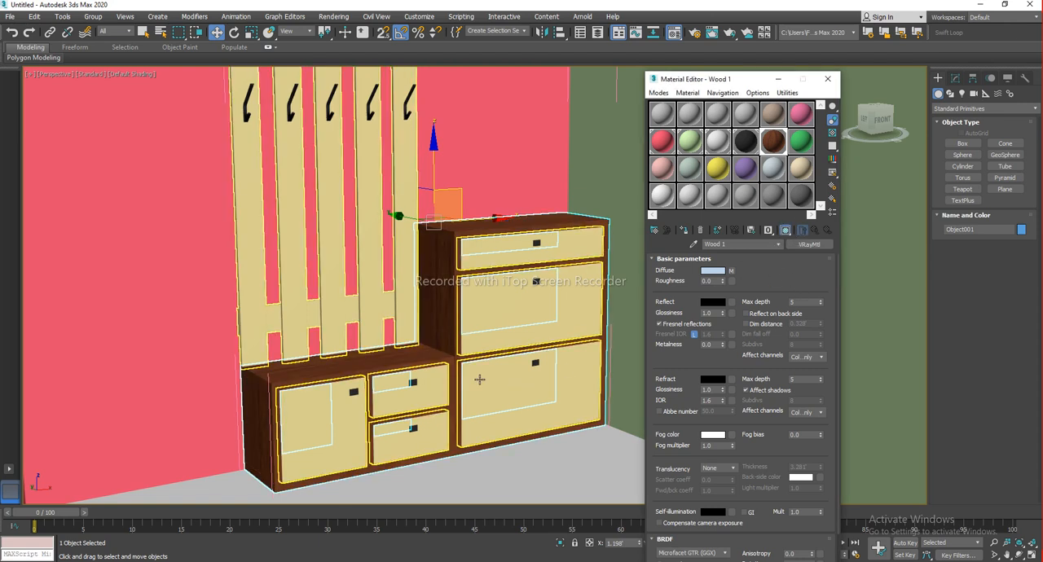
Select another panel of the furniture unit
middle_click_drag(479, 379, 507, 347)
middle_click_drag(411, 314, 510, 501, "alt")
scroll(458, 342, "up", 5)
middle_click_drag(500, 294, 183, 483)
middle_click_drag(431, 372, 495, 311, "alt")
scroll(380, 367, "down", 5)
left_click(494, 310)
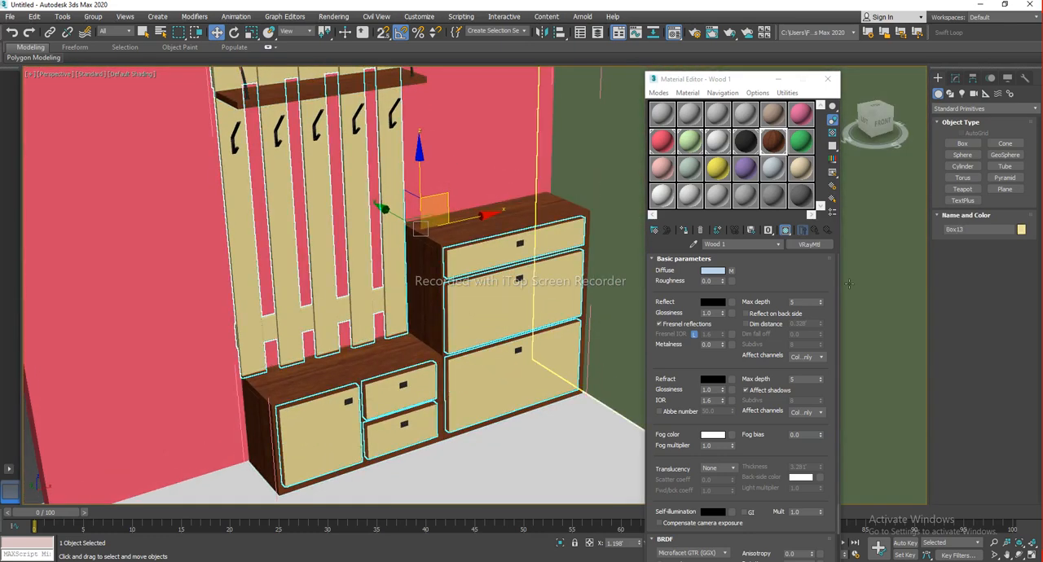
Pick another sample slot and name its VRay material Wood 2
double_click(802, 143)
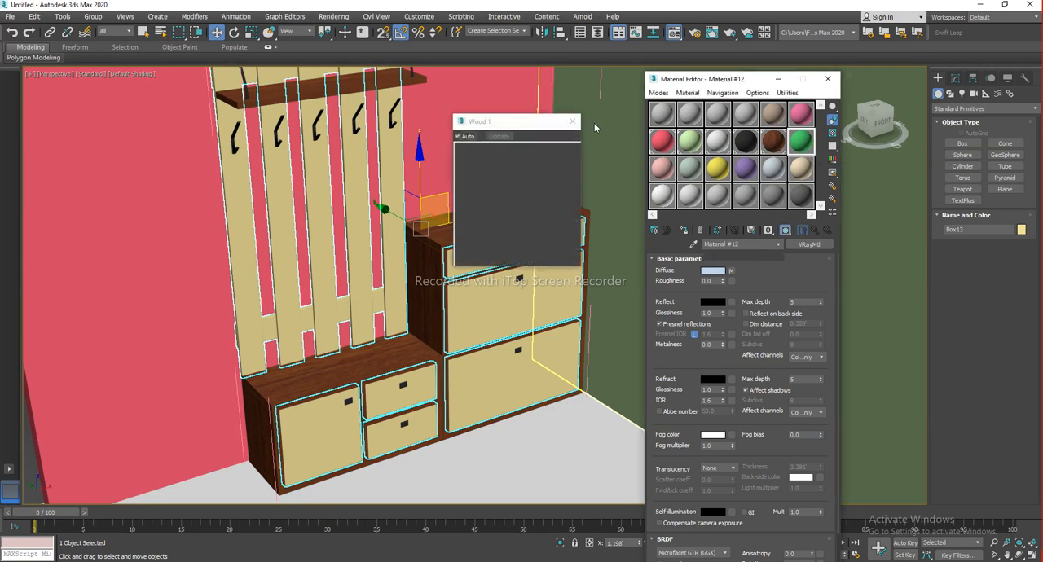
left_click(573, 121)
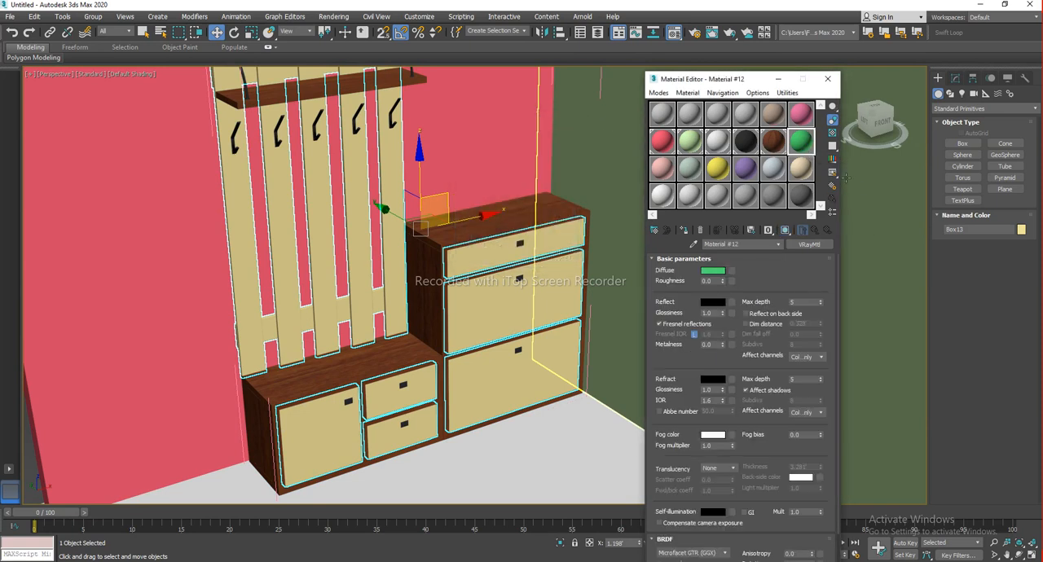
type("Wood 2")
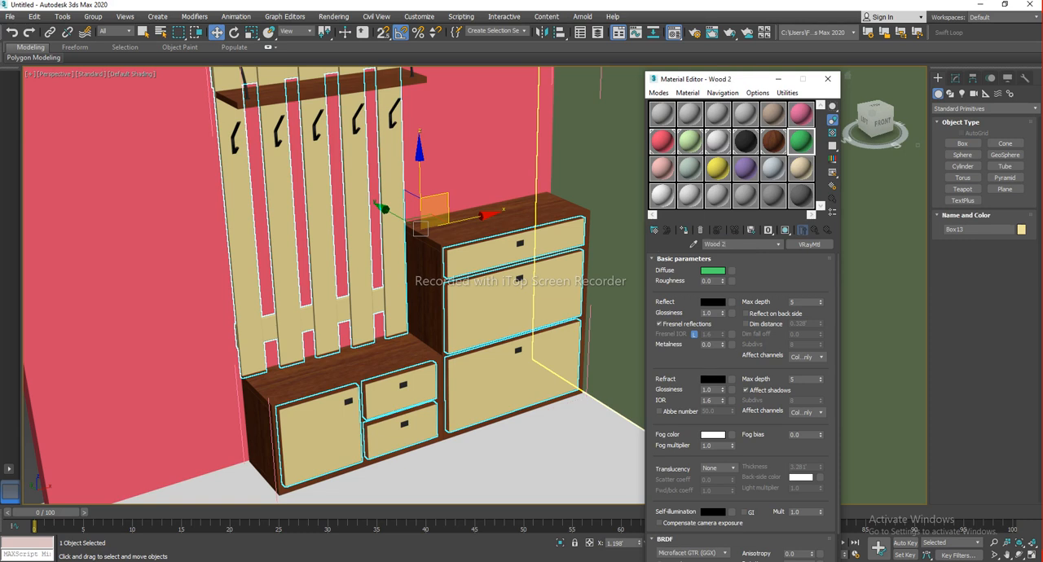
Load the 12-V-Groove-Laminate-Flooring-879 image from the Maps 2 folder as the diffuse map of Wood 2
left_click_drag(716, 79, 817, 90)
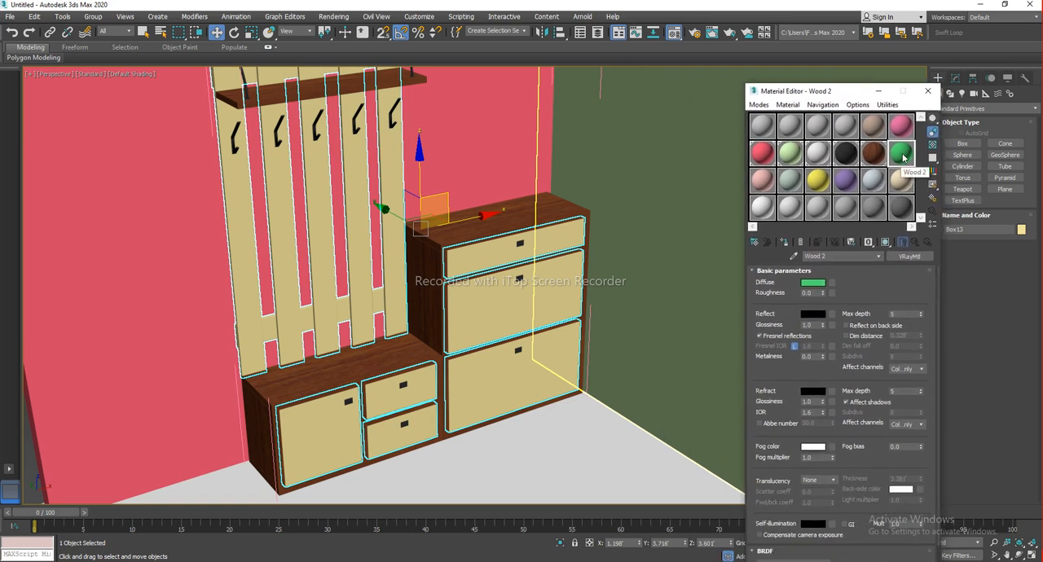
left_click_drag(832, 94, 743, 94)
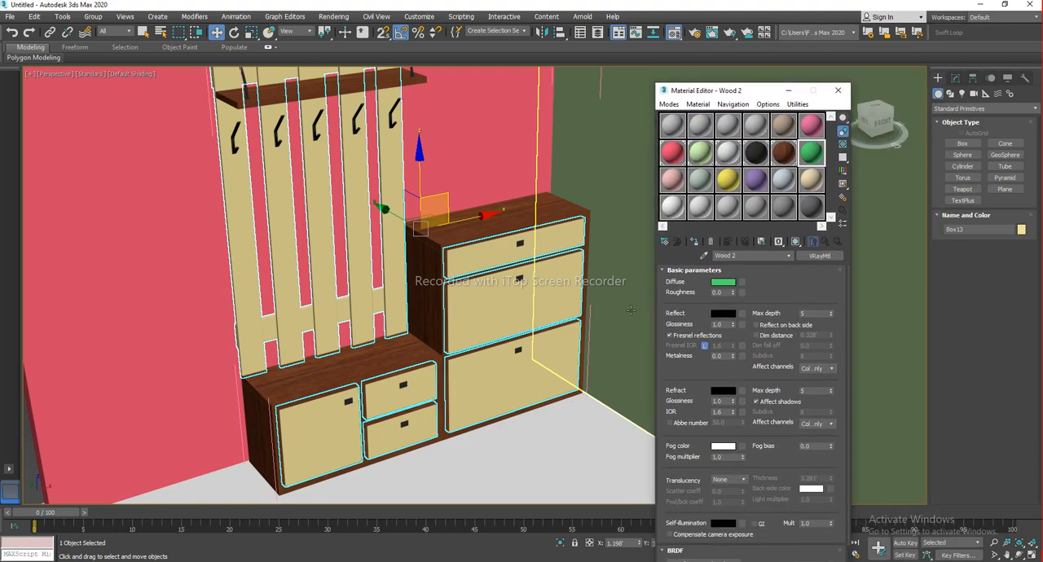
left_click(304, 561)
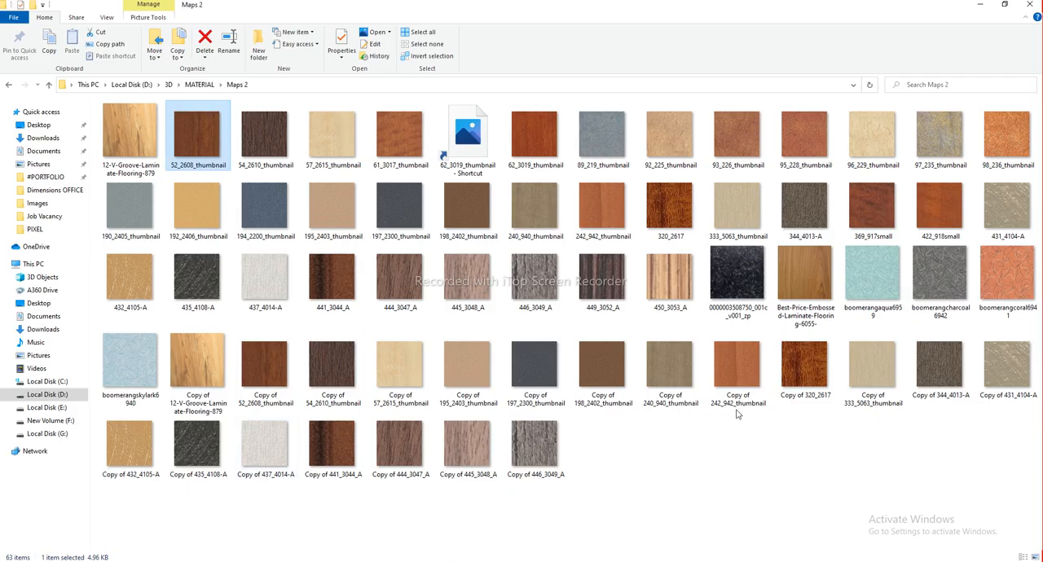
left_click(749, 462)
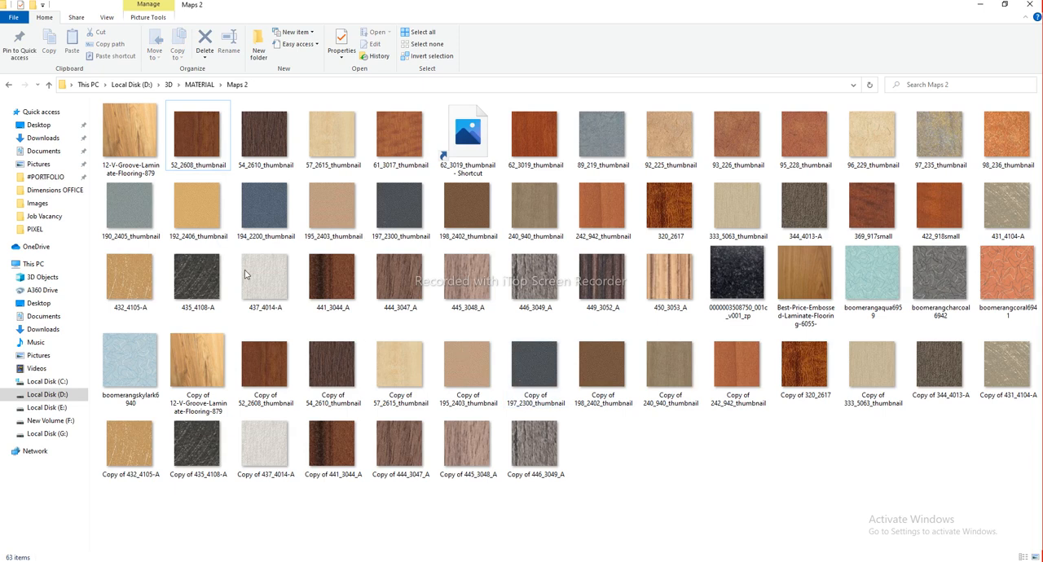
left_click(144, 163)
left_click_drag(121, 132, 742, 284)
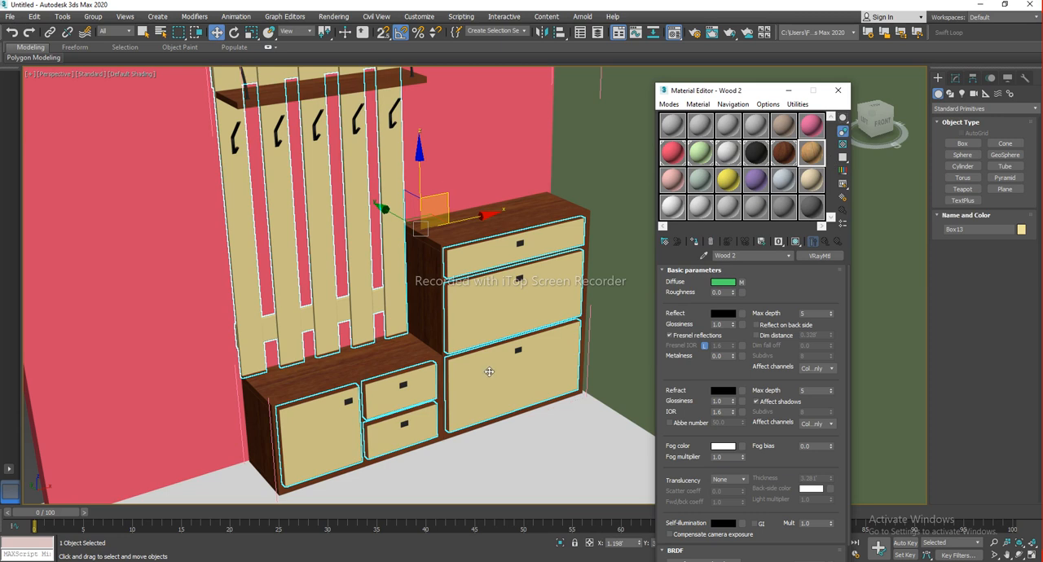
Assign the Wood 2 material to the selected furniture panels
left_click_drag(440, 203, 386, 266)
key("ctrl+z")
left_click(817, 153)
left_click(693, 242)
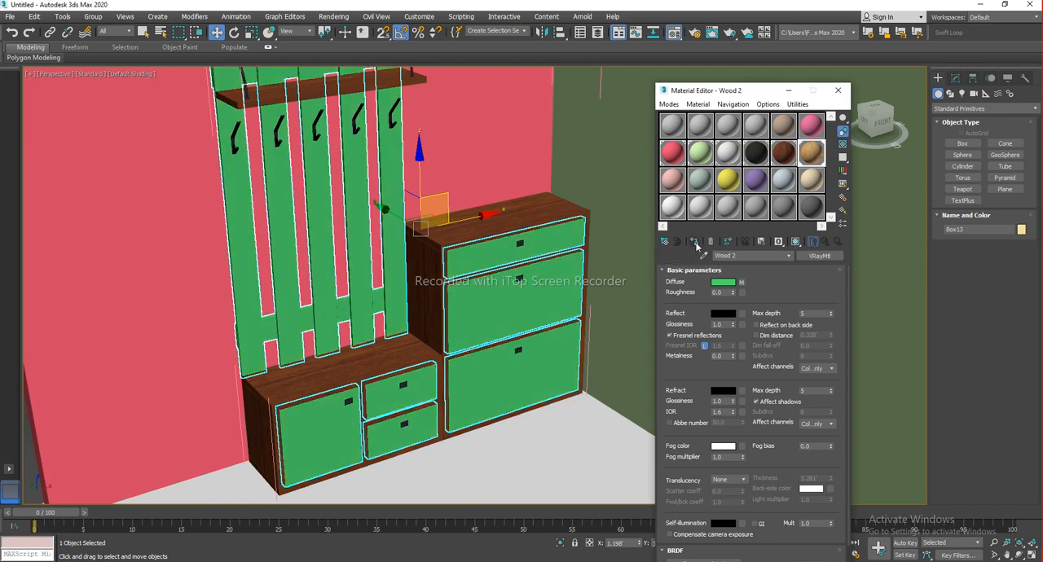
Show the Wood 2 texture on the furniture panels in the viewport
middle_click_drag(441, 347, 424, 330, "alt")
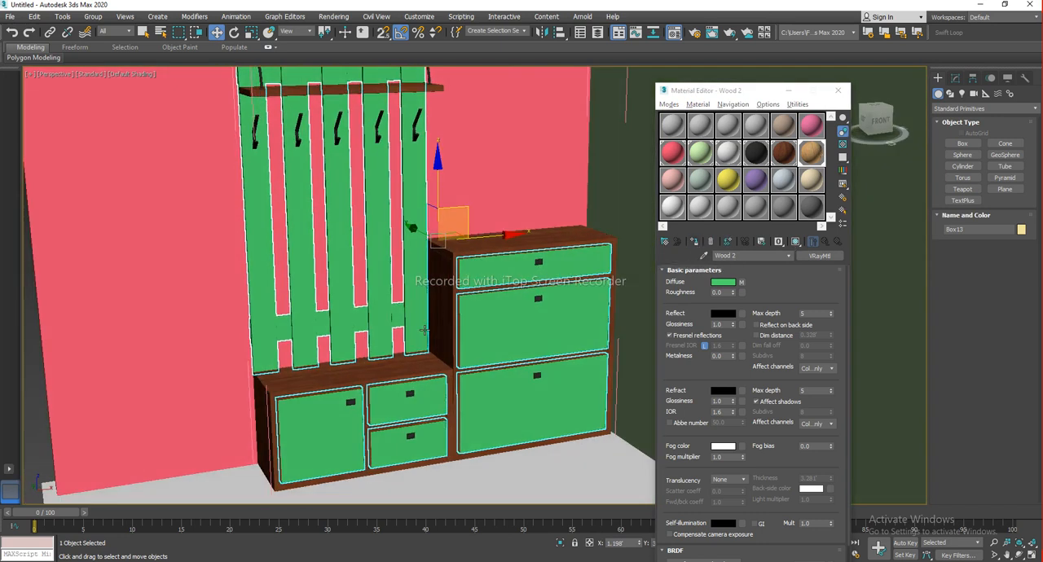
left_click(796, 244)
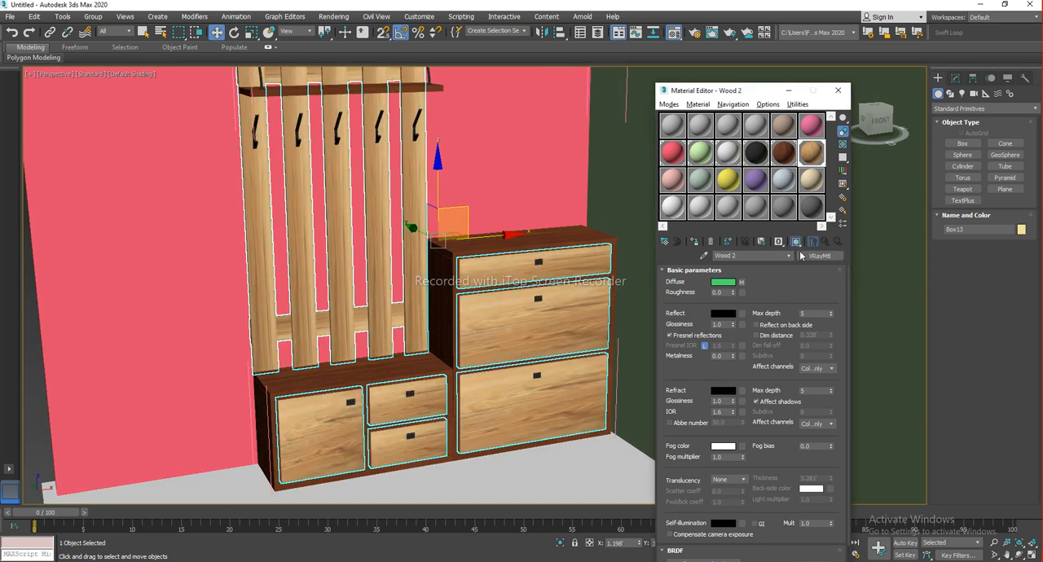
Close the Material Editor and close the open Furniture group
left_click_drag(829, 93, 830, 96)
scroll(326, 294, "down", 6)
left_click(193, 294)
middle_click_drag(571, 281, 584, 330, "alt")
scroll(508, 298, "up", 5)
scroll(509, 322, "down", 3)
left_click(503, 364)
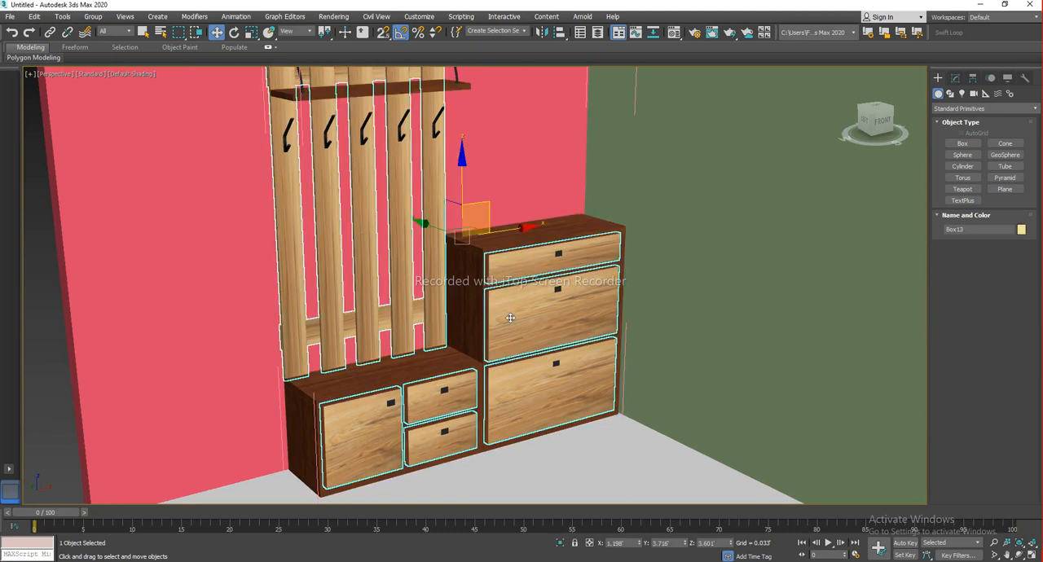
left_click(93, 18)
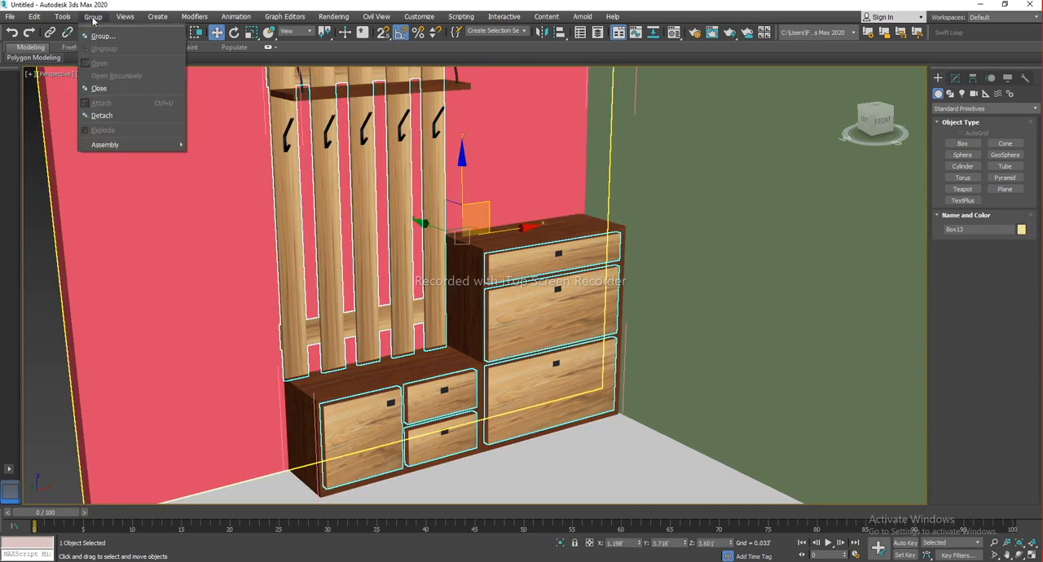
left_click(118, 90)
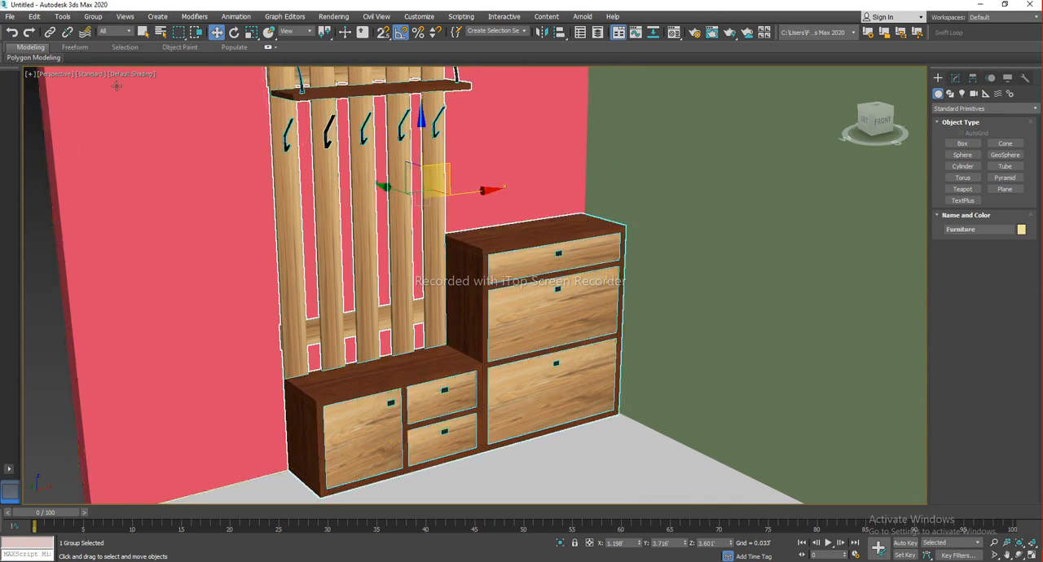
Select the walls, floor and furniture together and zoom the view to the selection
scroll(331, 266, "down", 5)
left_click(163, 334)
left_click_drag(348, 272, 279, 216)
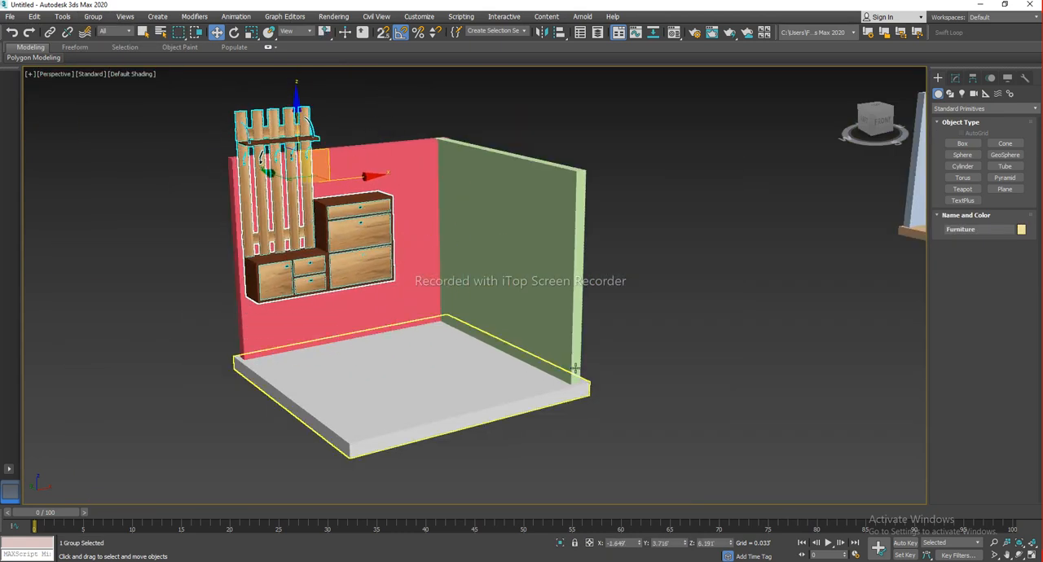
key("ctrl+z")
left_click(672, 364)
middle_click_drag(435, 363, 481, 378)
mouse_move(574, 354)
middle_mouse_down("alt")
mouse_move(559, 345)
mouse_move(574, 345)
middle_mouse_up("alt")
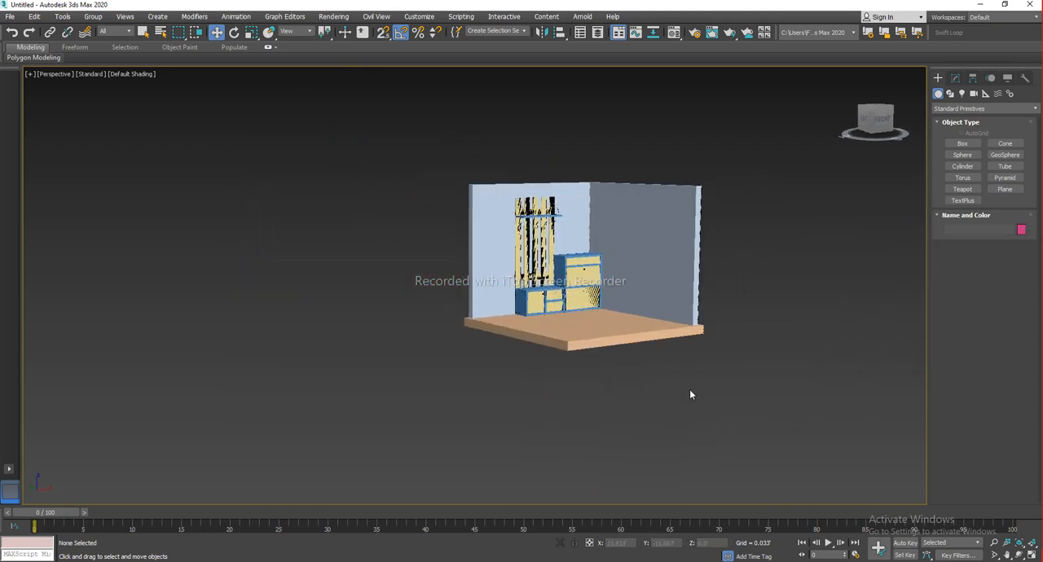
left_click_drag(689, 390, 386, 144)
key("z")
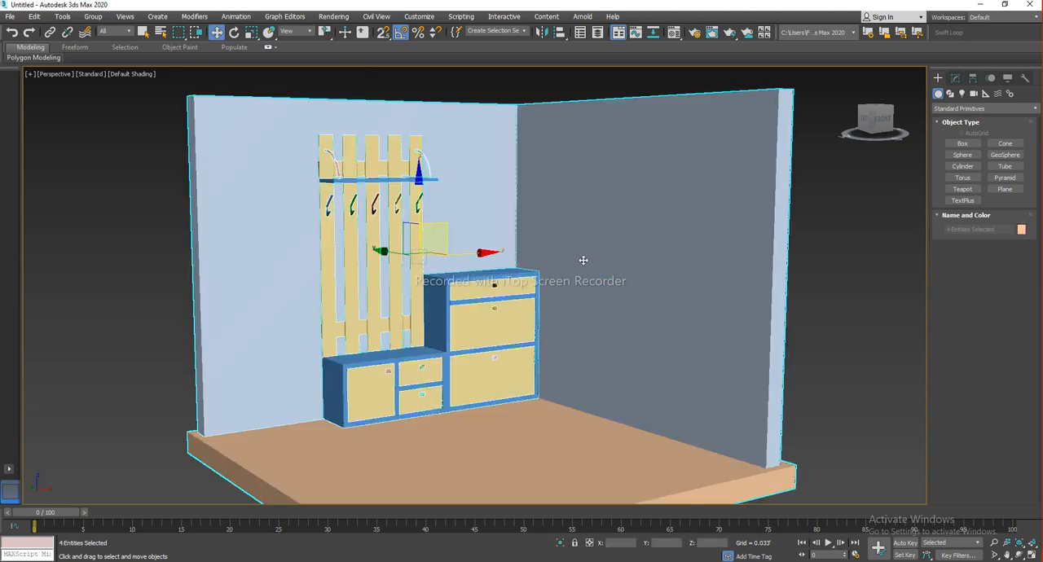
Open the Material Editor in Slate mode, maximize it and expand the Materials categories in the browser
left_click(673, 33)
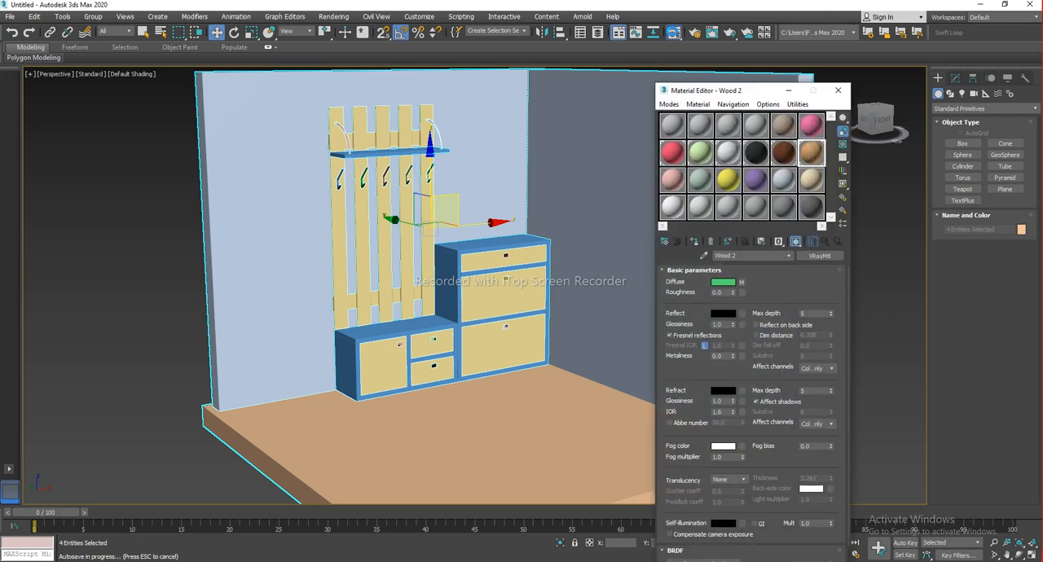
left_click_drag(739, 94, 809, 116)
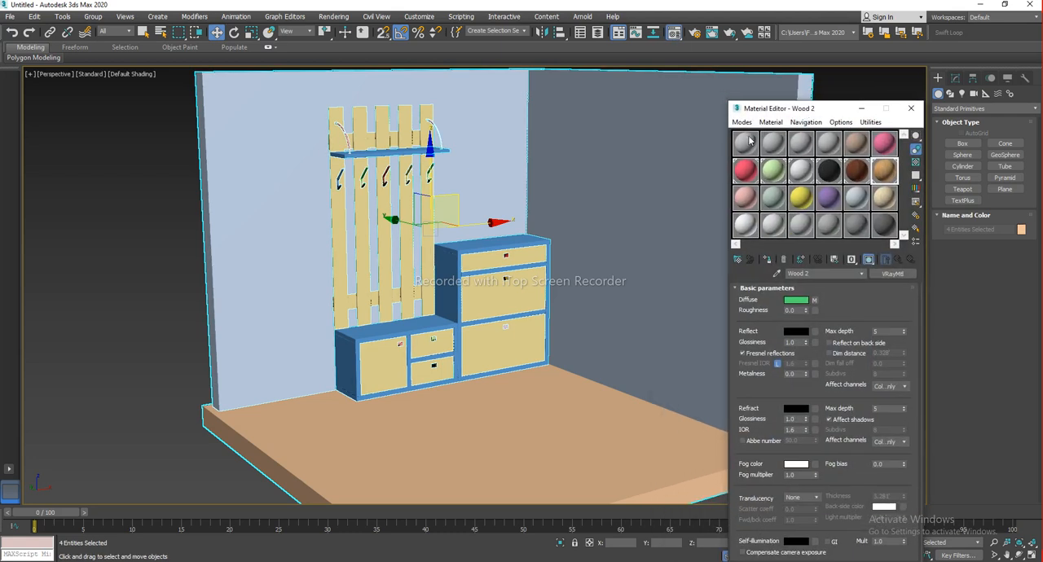
left_click(741, 122)
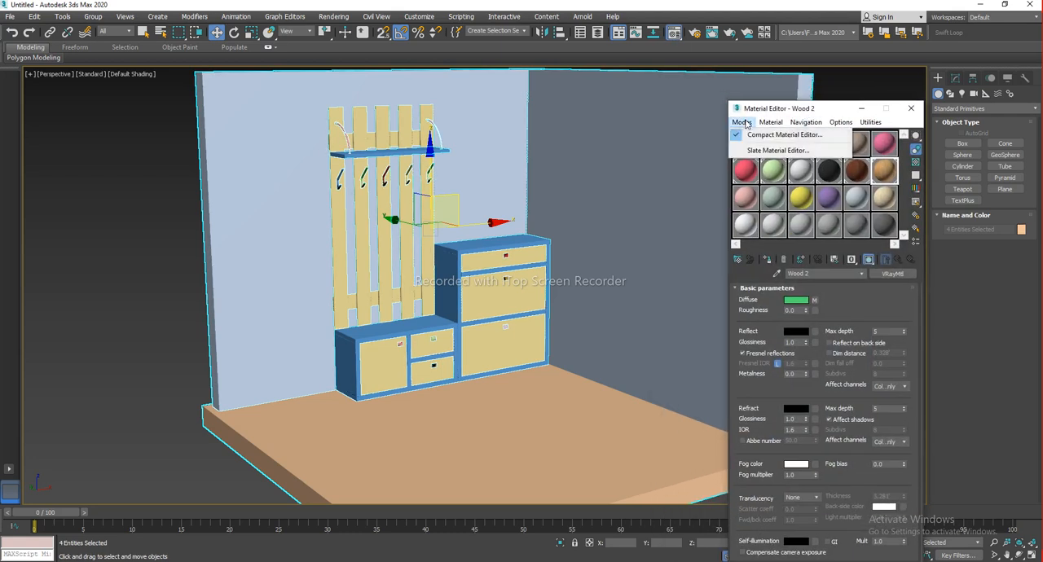
left_click(773, 151)
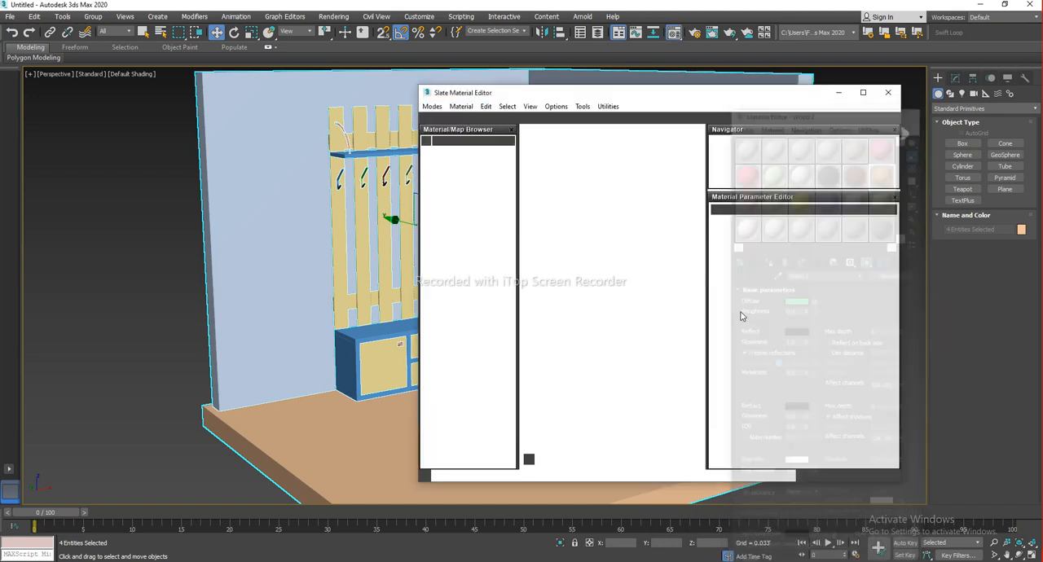
left_click(862, 92)
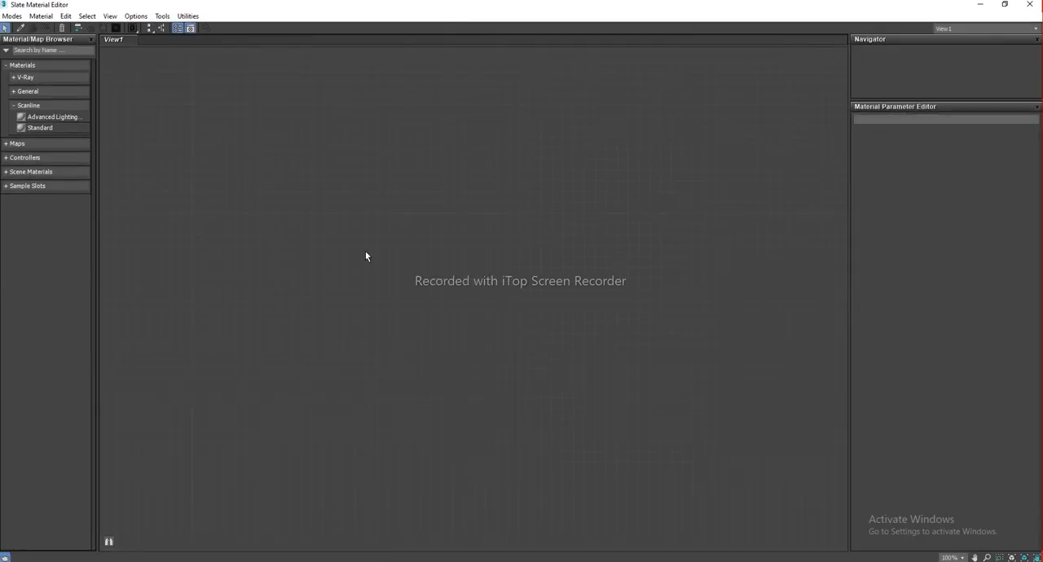
left_click(27, 105)
left_click(21, 65)
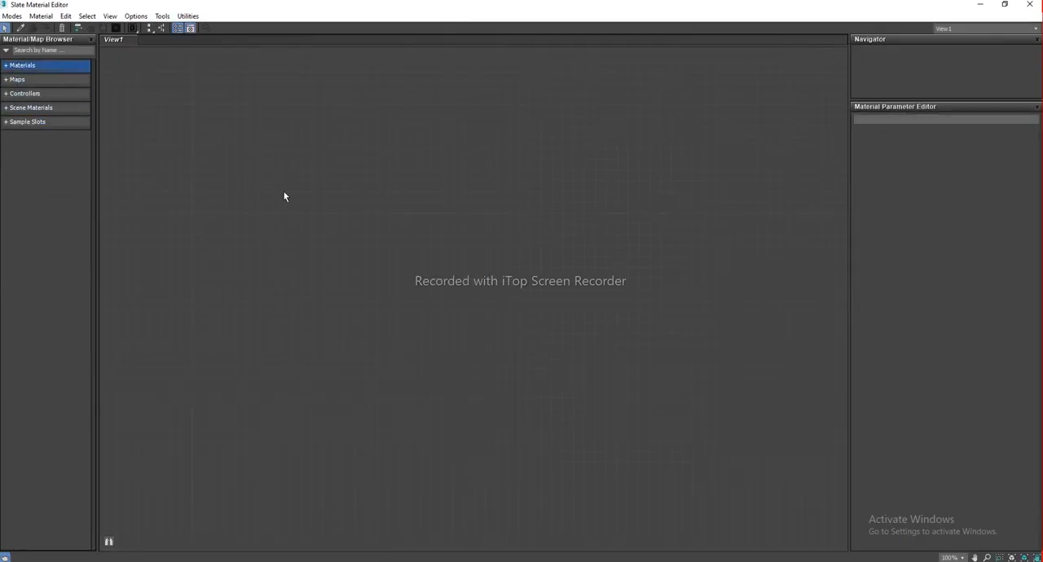
left_click(5, 64)
left_click(11, 106)
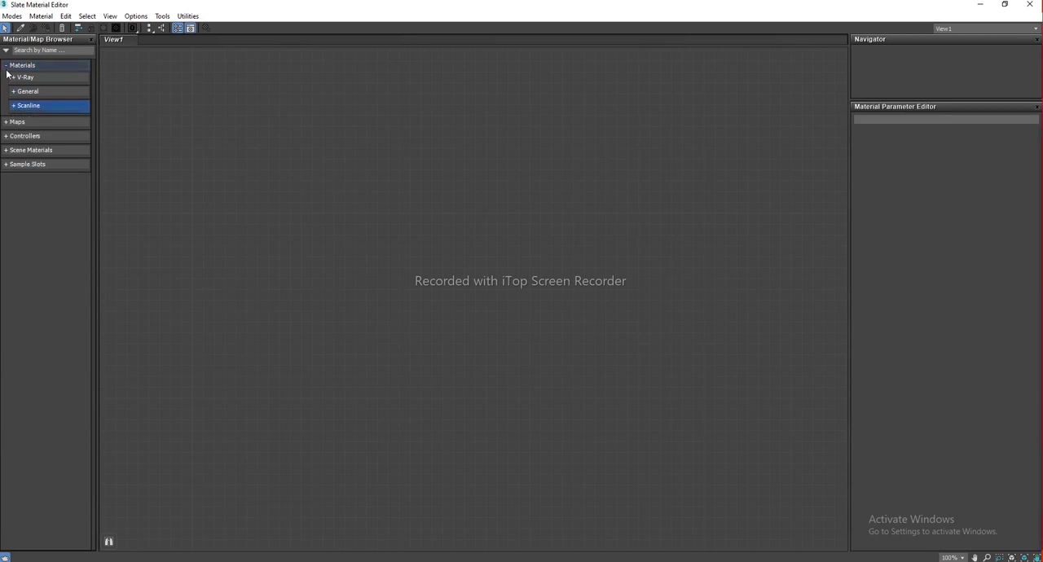
left_click(7, 66)
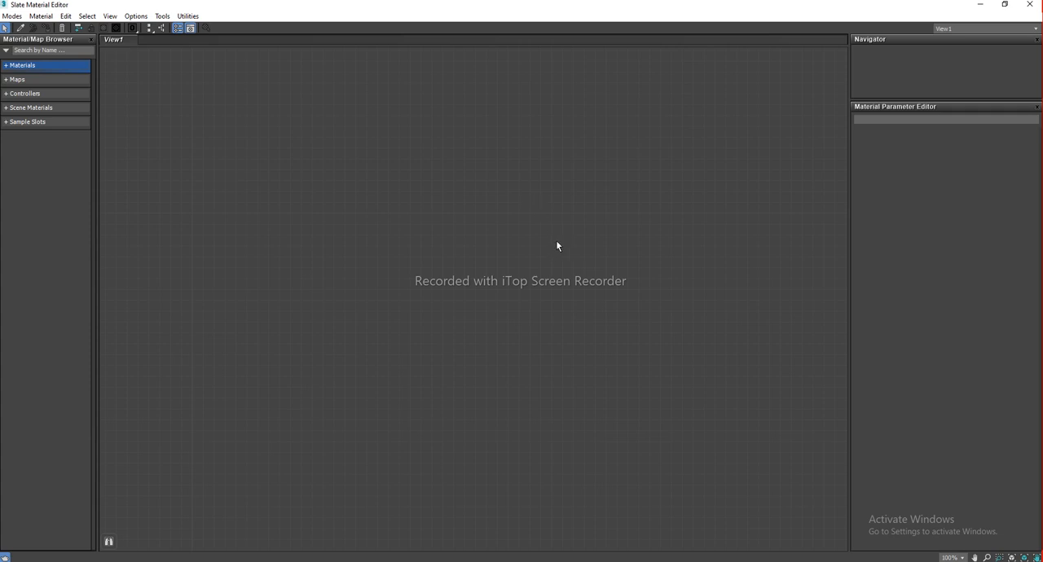
Switch back to the Compact Material Editor and reposition its window
left_click(12, 17)
left_click(30, 30)
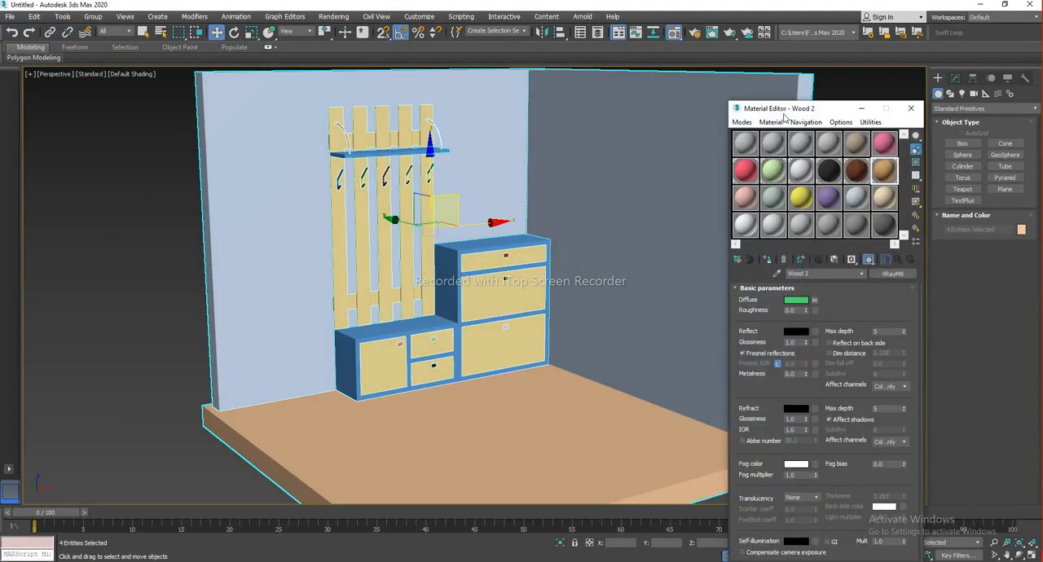
left_click_drag(277, 185, 27, 95)
middle_click_drag(358, 235, 555, 235)
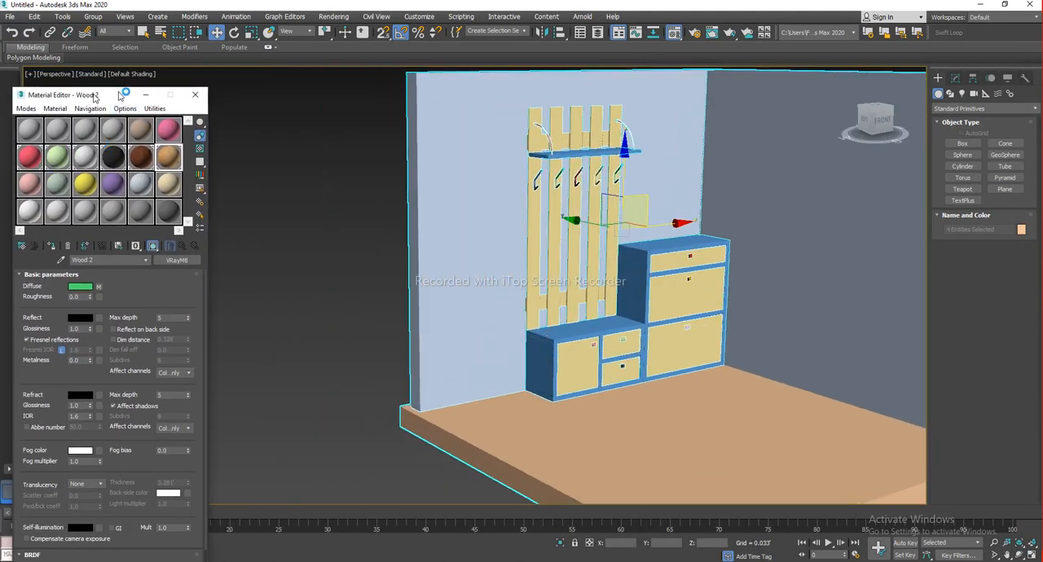
left_click_drag(88, 95, 249, 88)
Switch to the Slate Material Editor again and maximize its window
left_click(189, 103)
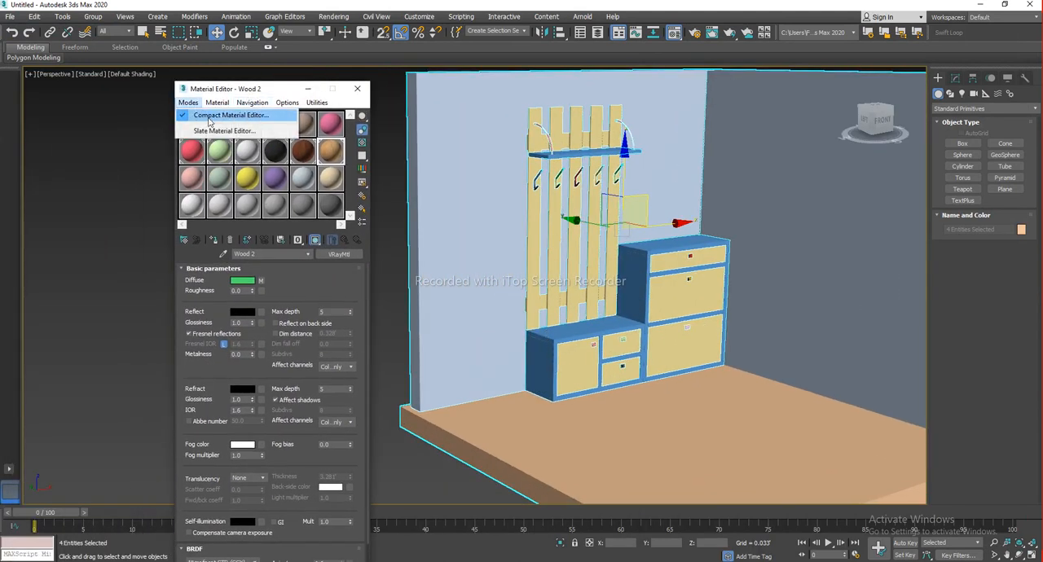
left_click(211, 132)
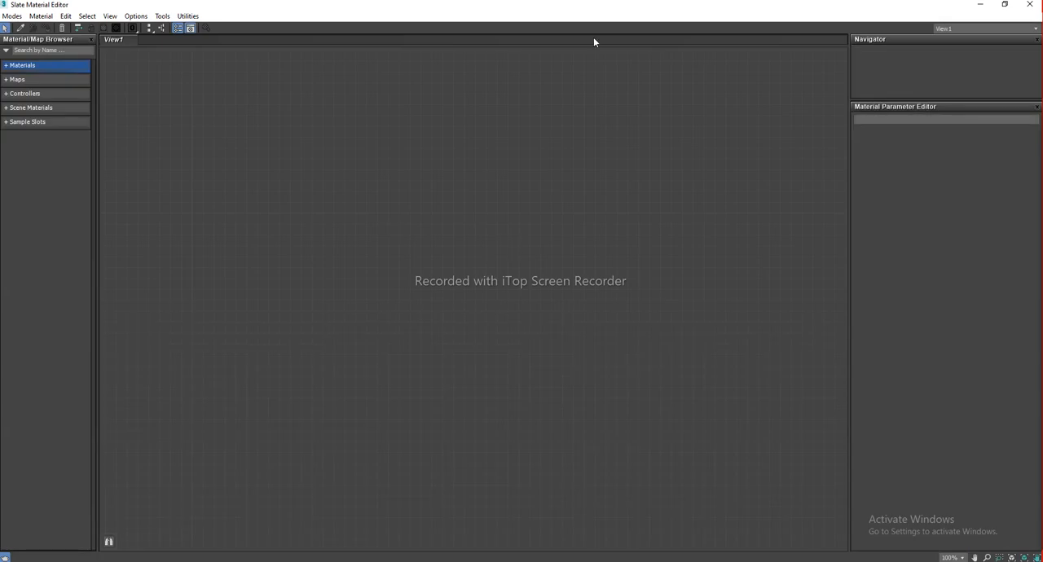
left_click(1004, 4)
left_click_drag(702, 95, 256, 118)
middle_click_drag(582, 245, 642, 258)
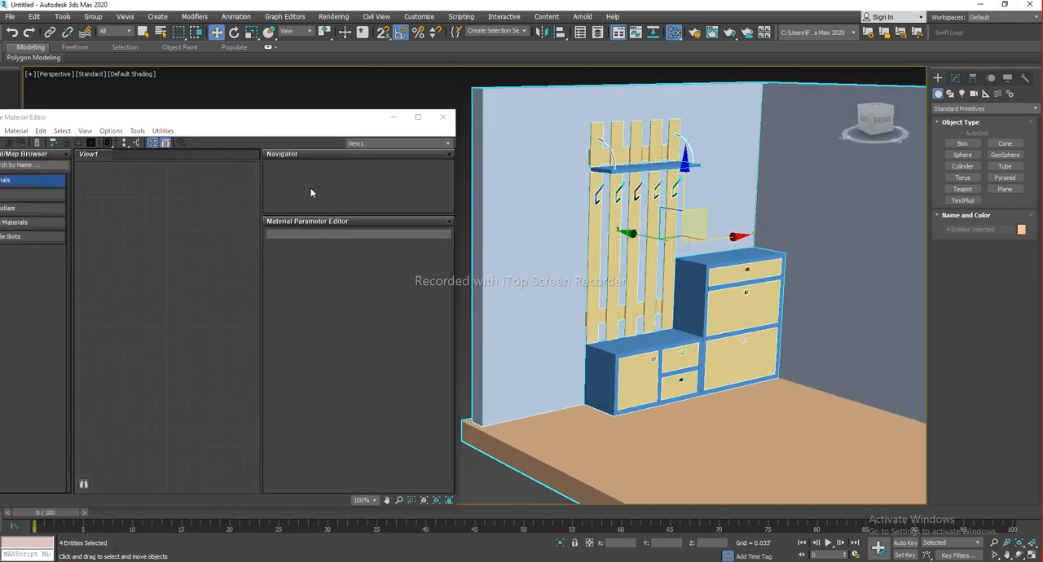
left_click_drag(249, 127, 546, 1)
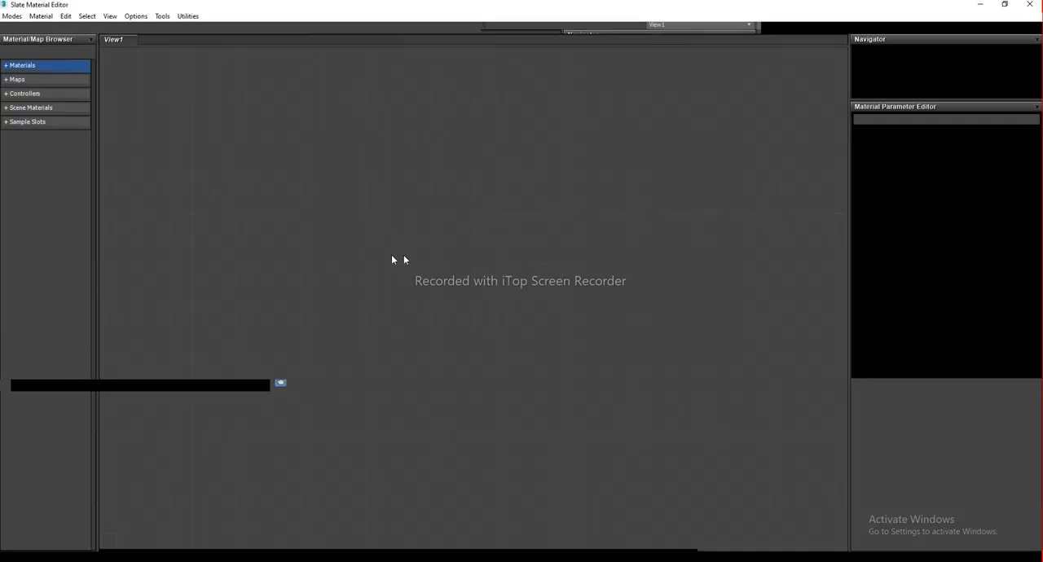
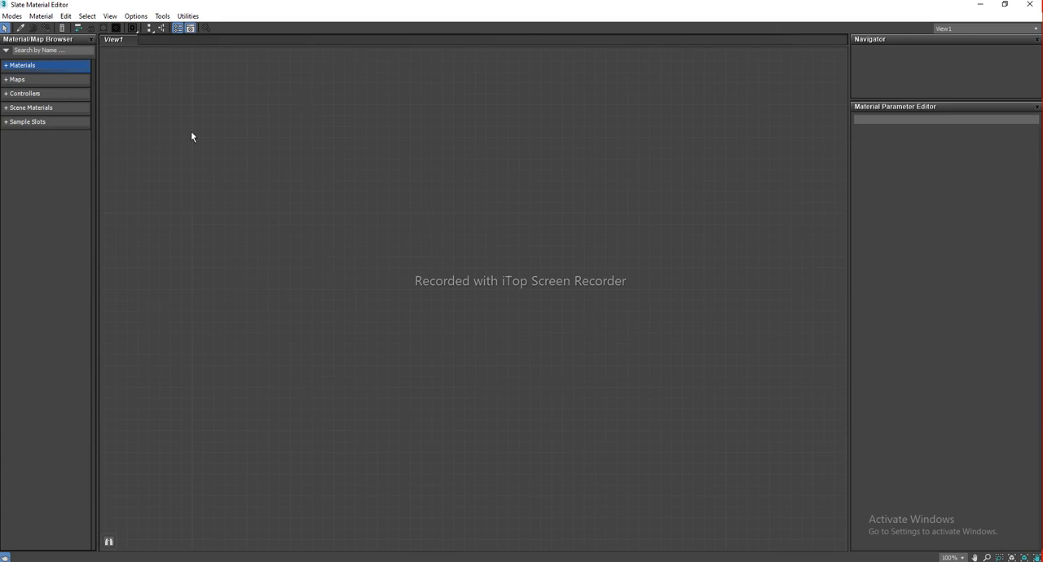
left_click(7, 66)
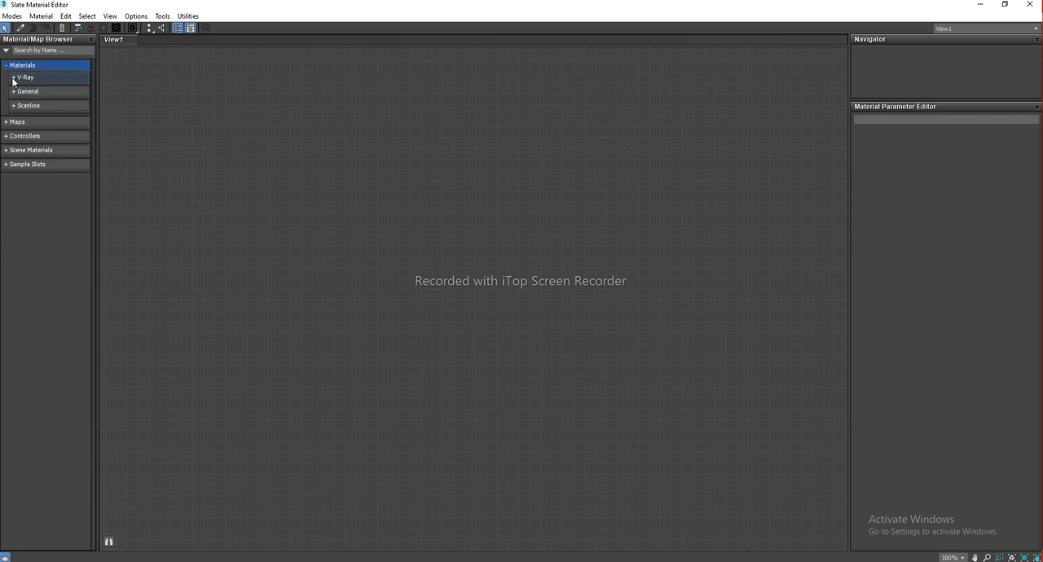
left_click(14, 78)
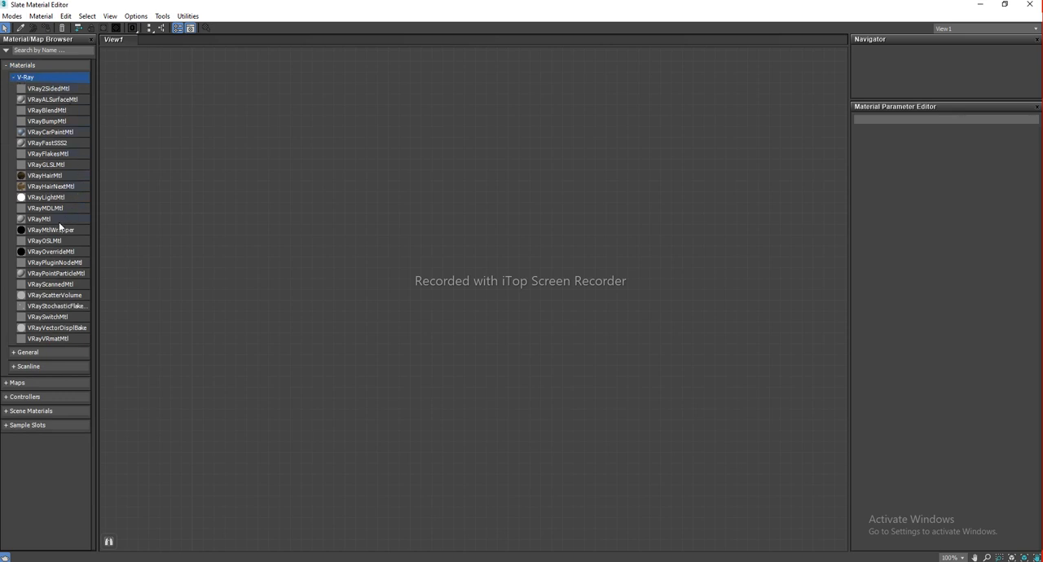
left_click(38, 221)
double_click(48, 221)
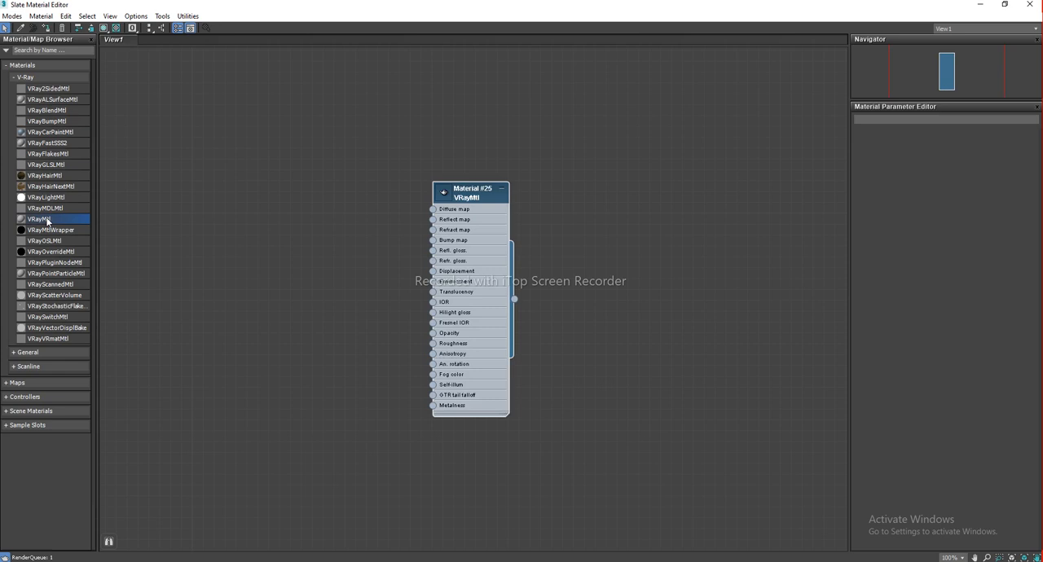
left_click_drag(470, 200, 461, 190)
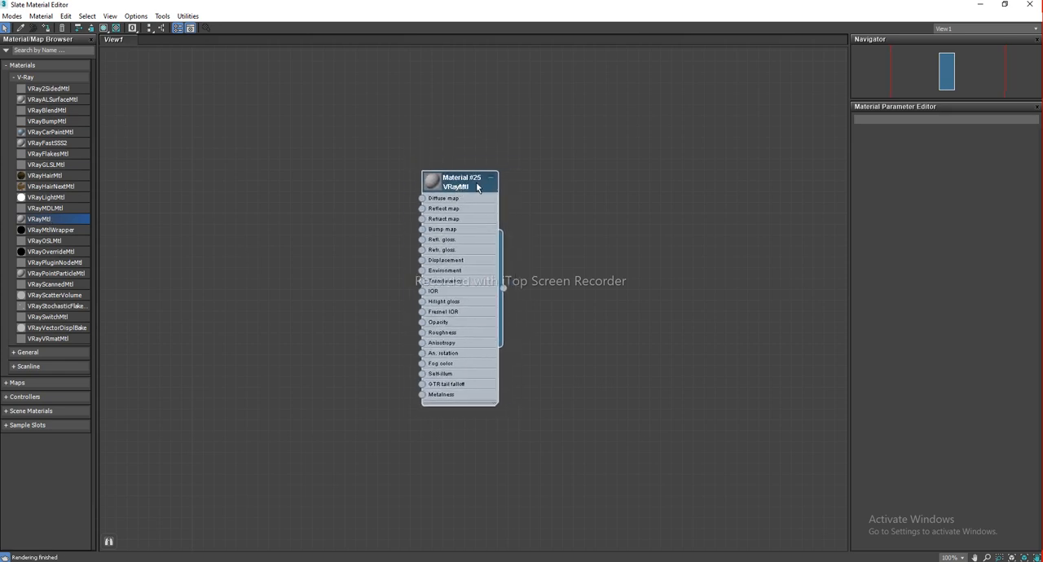
left_click_drag(474, 185, 481, 175)
key("Delete")
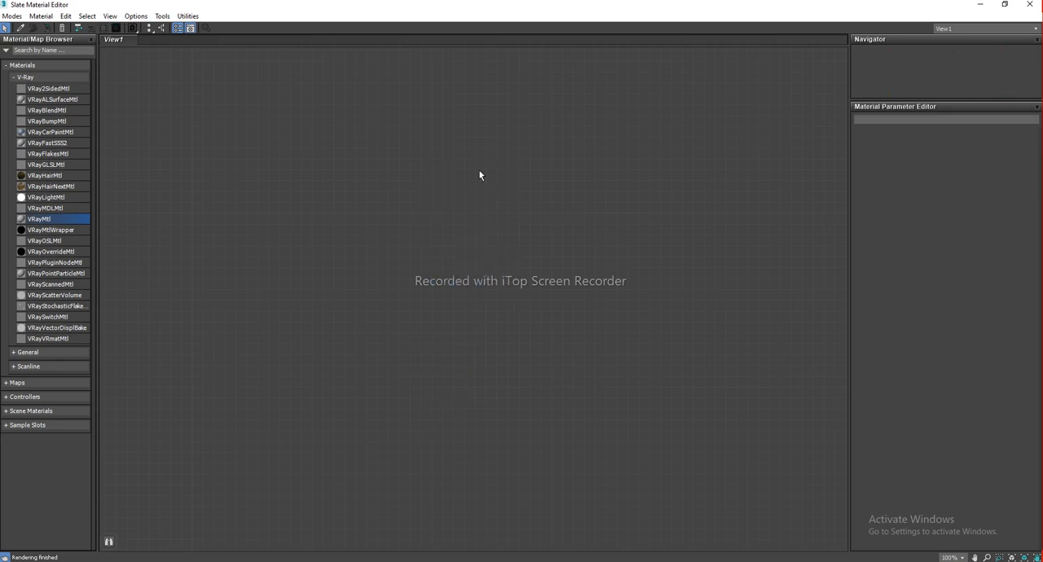
left_click(15, 77)
left_click(16, 65)
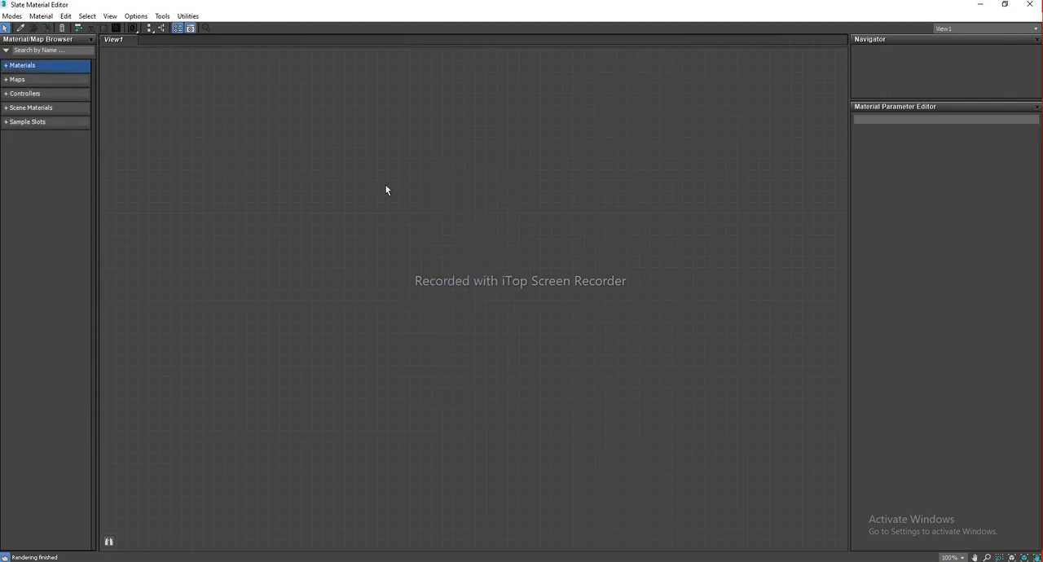
Add a new VRayMtl material node to the Slate editor view
right_click(345, 199)
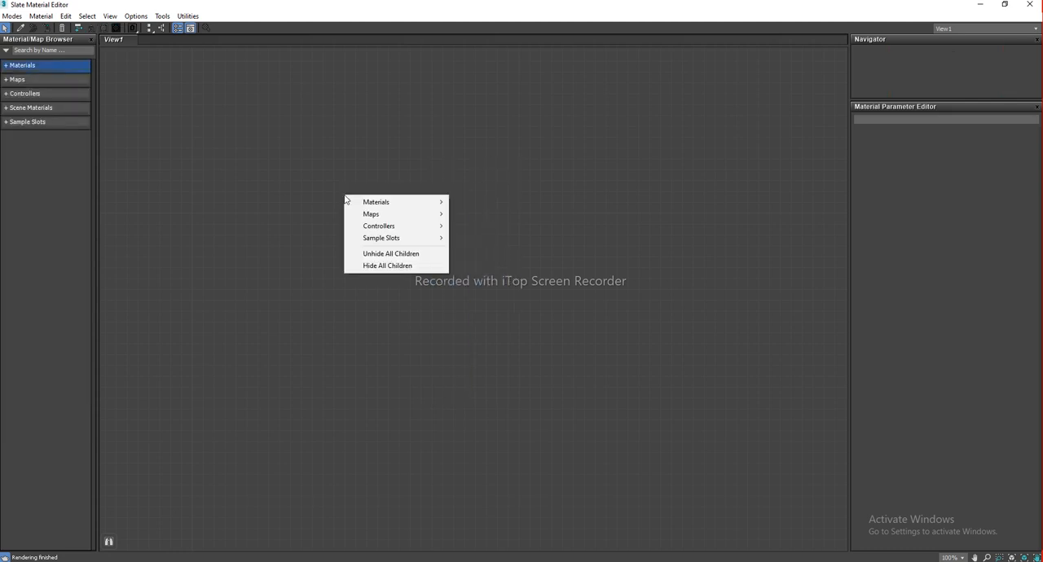
mouse_move(378, 207)
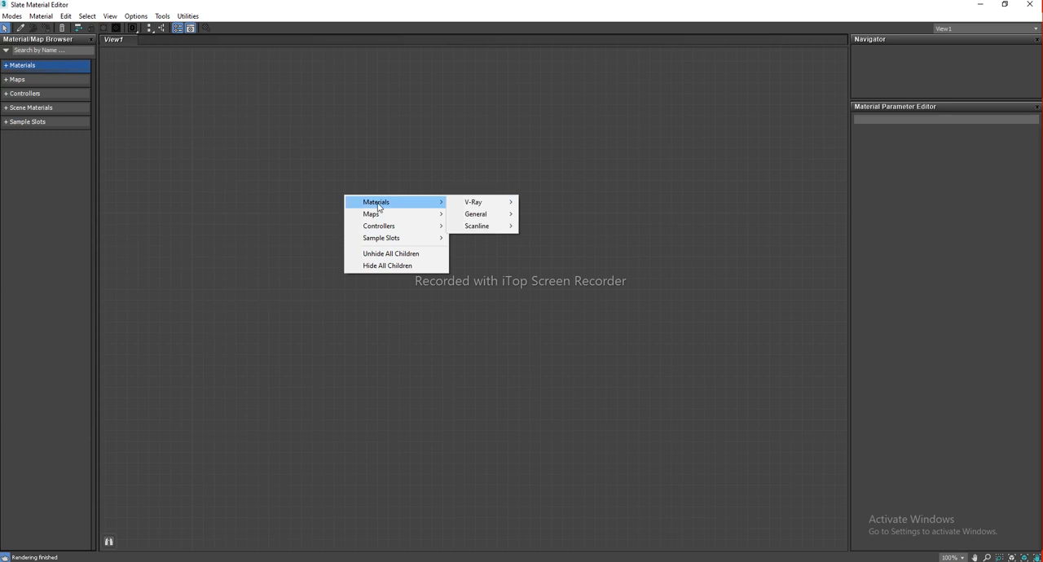
mouse_move(479, 205)
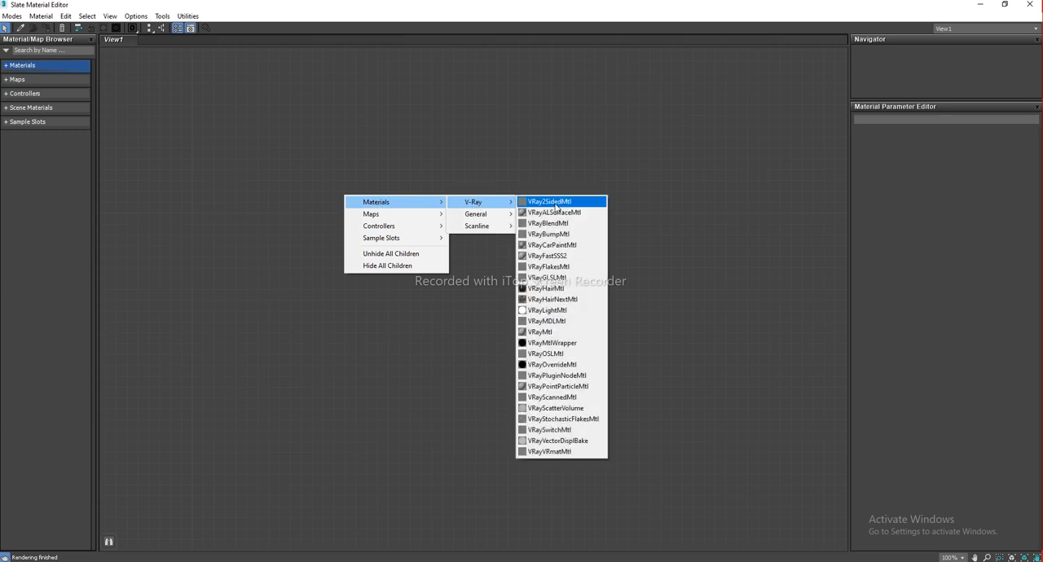
left_click(568, 336)
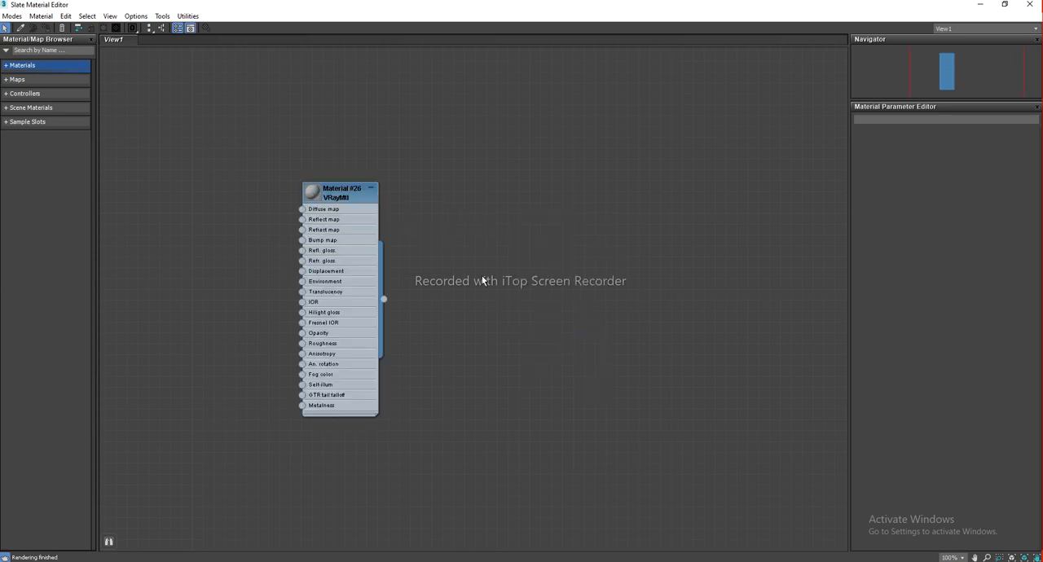
scroll(340, 204, "up", 2)
middle_click_drag(340, 204, 471, 155)
left_click(453, 144)
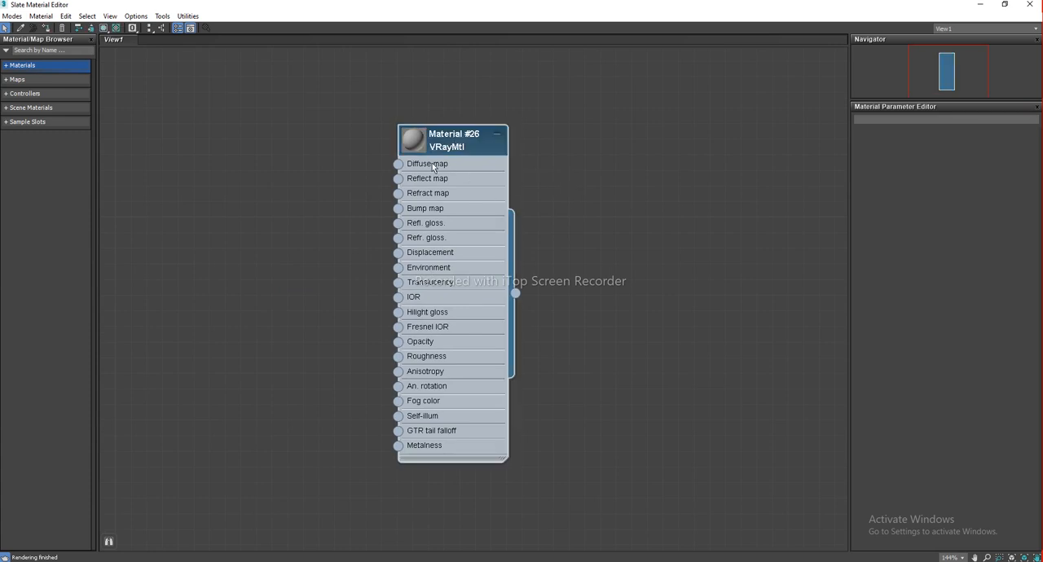
Open the new material's parameters and set its diffuse color to pale yellow (RGB 254, 250, 143)
left_click(611, 201)
left_click(453, 136)
double_click(462, 140)
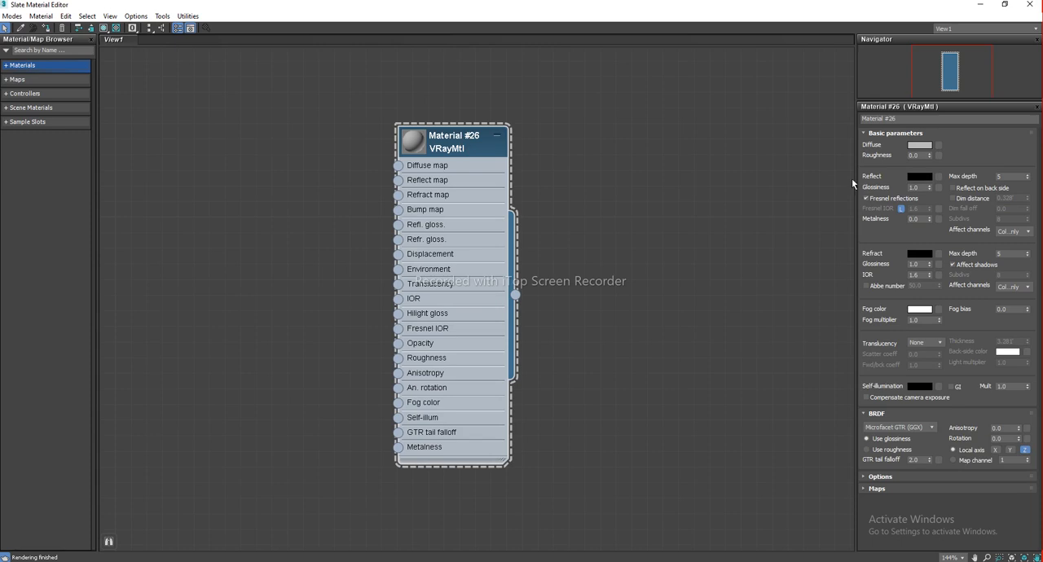
left_click(920, 147)
left_click_drag(817, 174, 806, 170)
left_click_drag(889, 181, 811, 170)
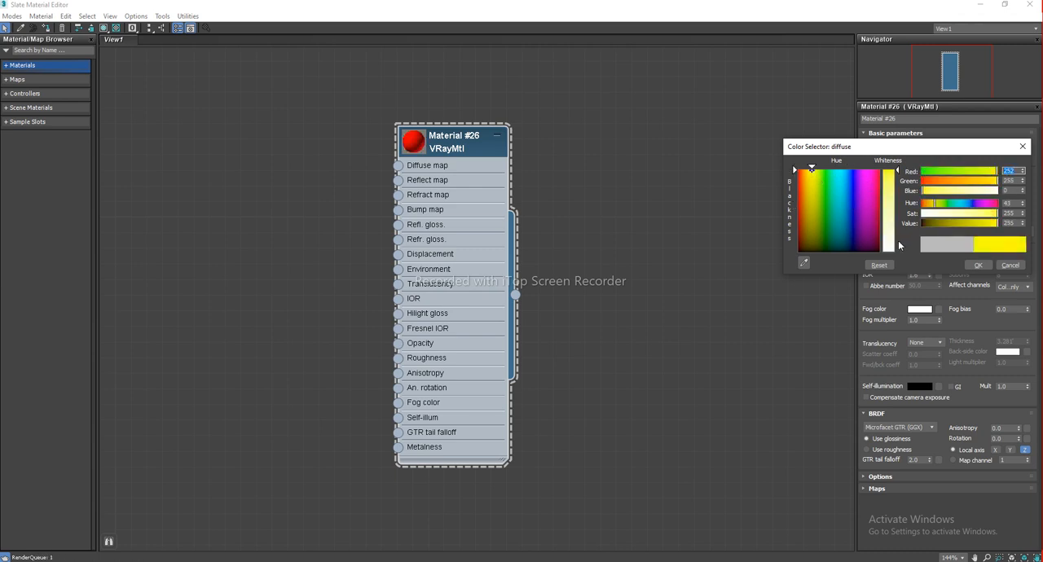
left_click_drag(892, 196, 824, 215)
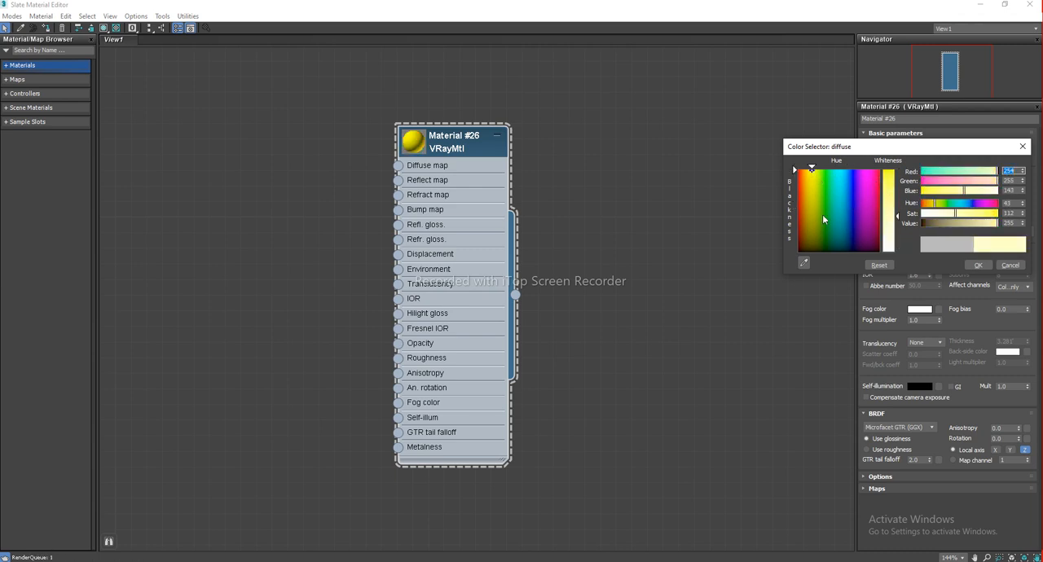
left_click(977, 264)
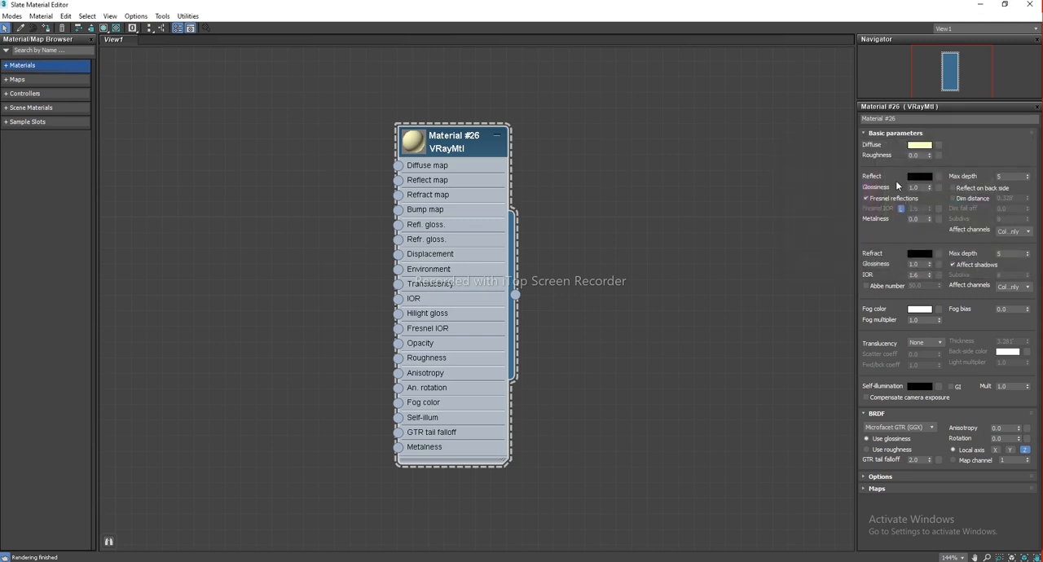
Rename the material to Wall 01 and collapse its node in the view
left_click(891, 119)
type("Wall 01")
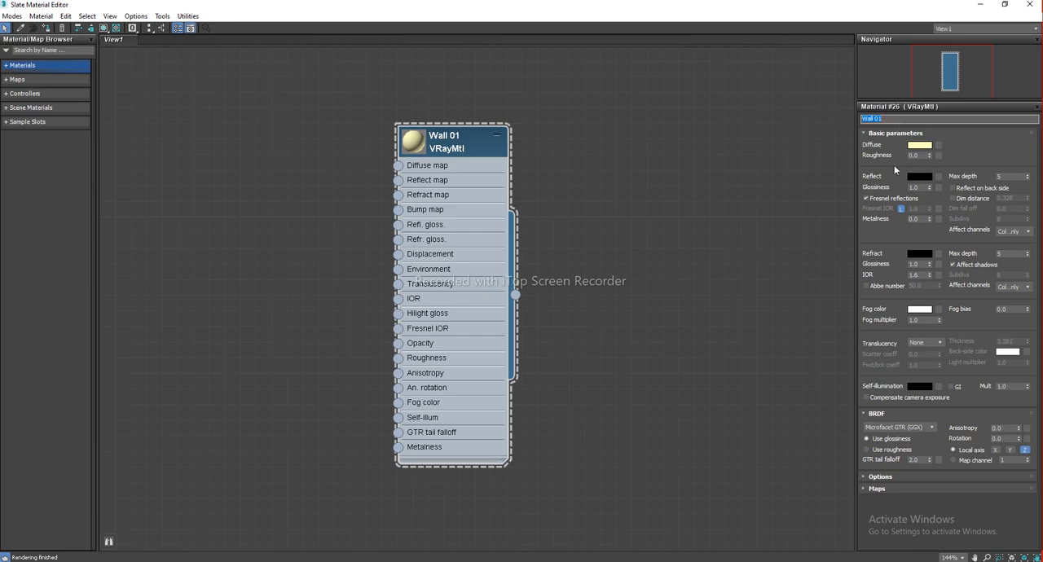
left_click_drag(462, 143, 635, 190)
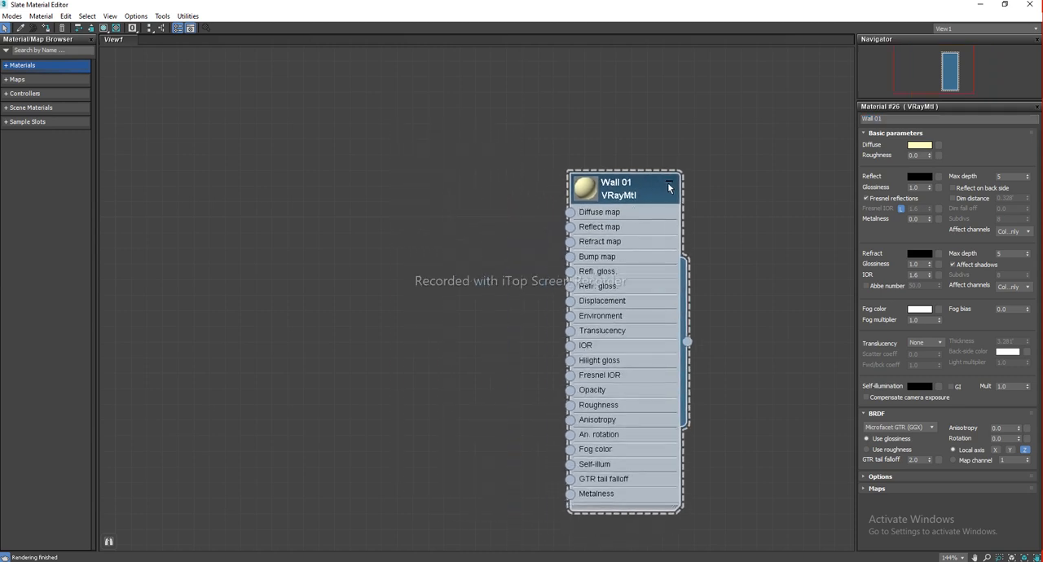
left_click(669, 186)
left_click_drag(634, 182, 514, 244)
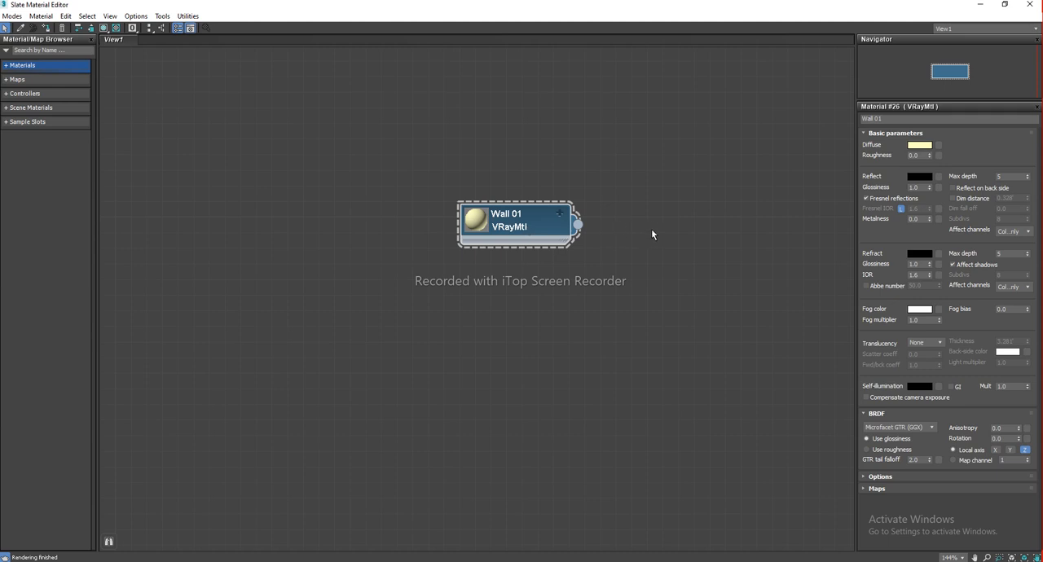
Select the wall behind the coat rack in the scene viewport
key("m")
middle_click_drag(652, 231, 566, 228)
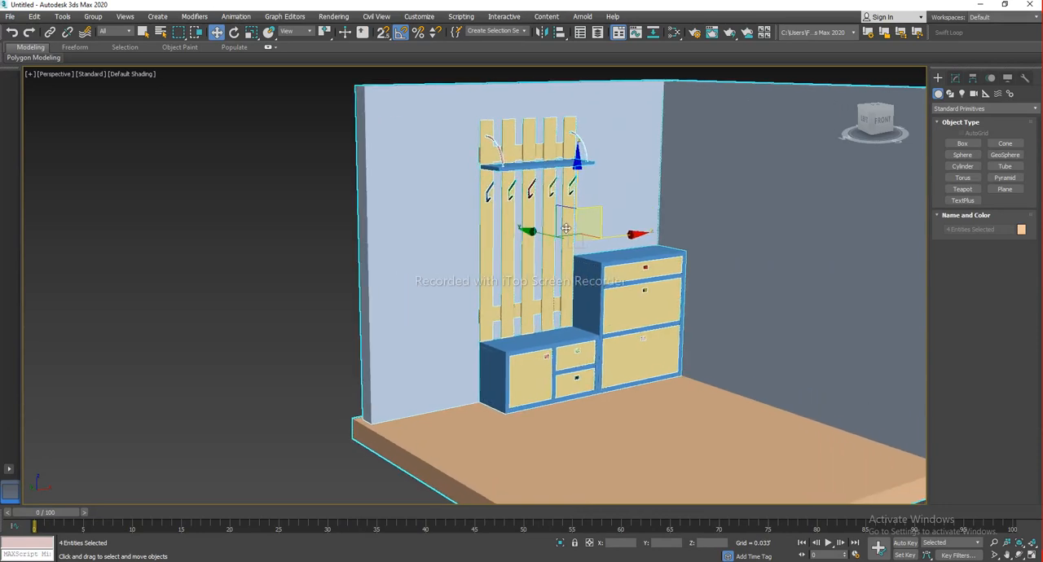
key("m")
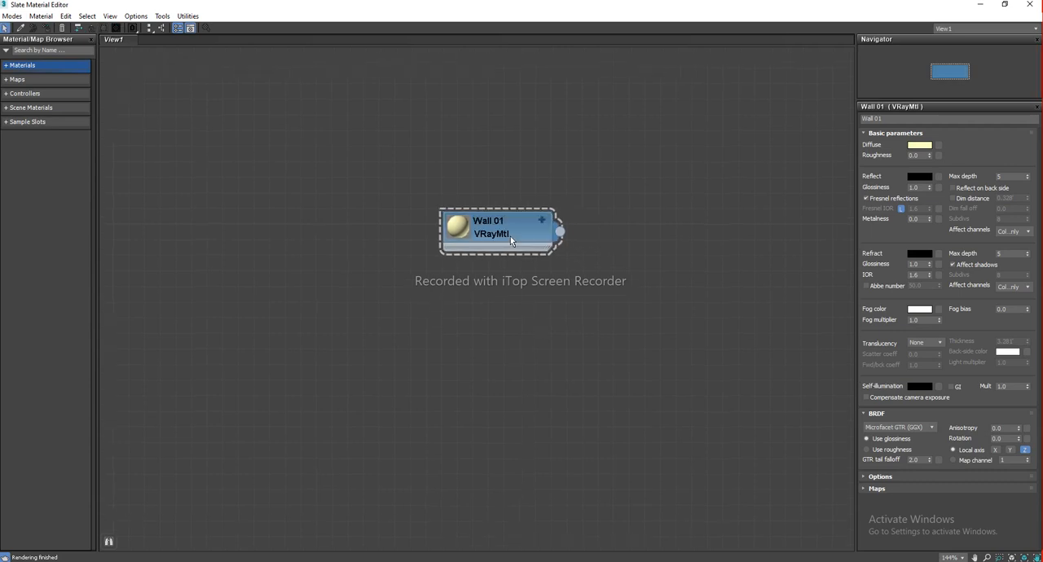
left_click(510, 236)
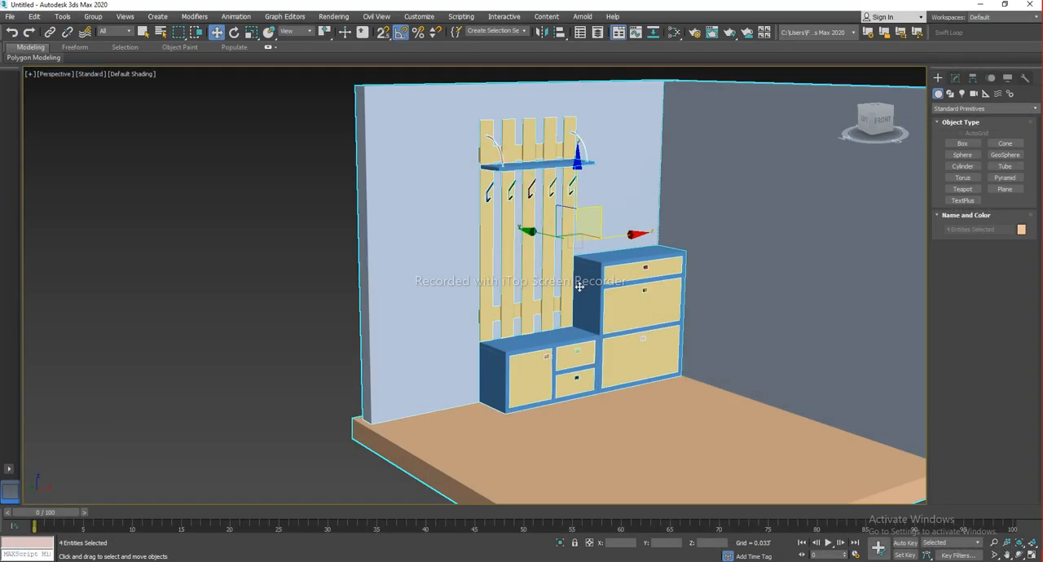
middle_click_drag(491, 266, 465, 279)
middle_click_drag(307, 214, 338, 349)
left_click_drag(305, 216, 369, 271)
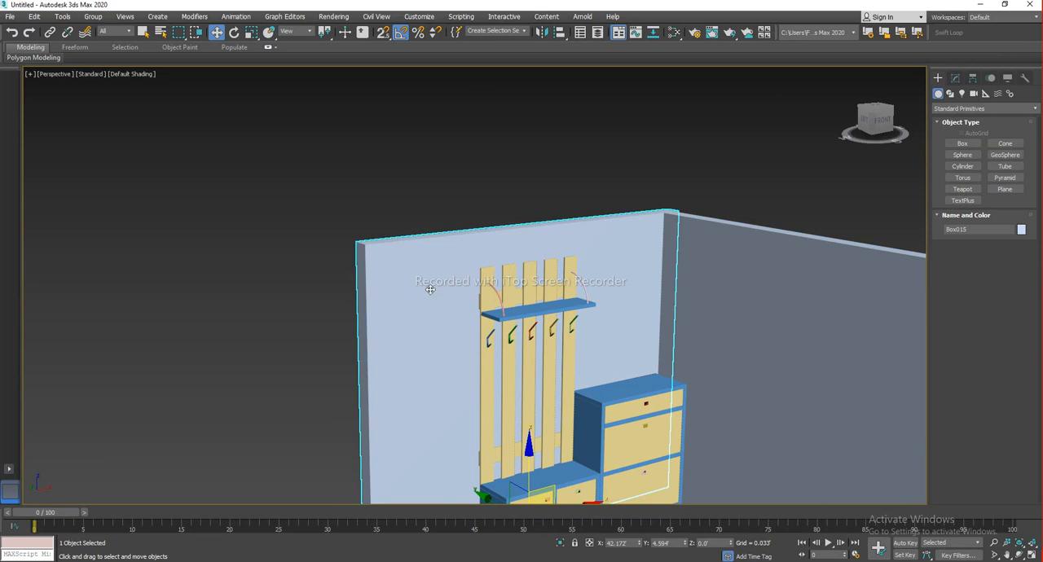
middle_click_drag(426, 288, 419, 212)
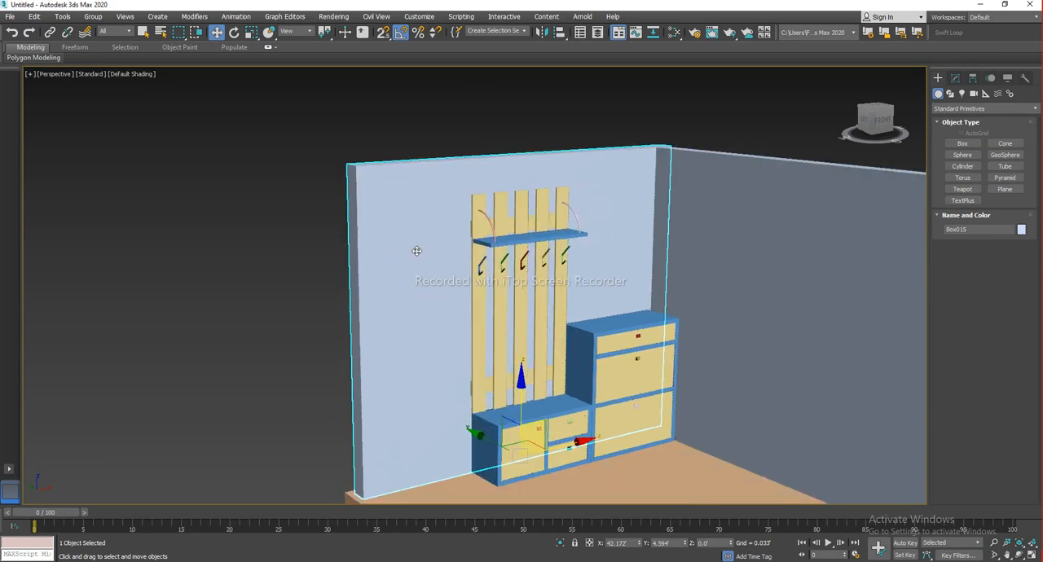
Assign the Wall 01 material to the selected wall
key("m")
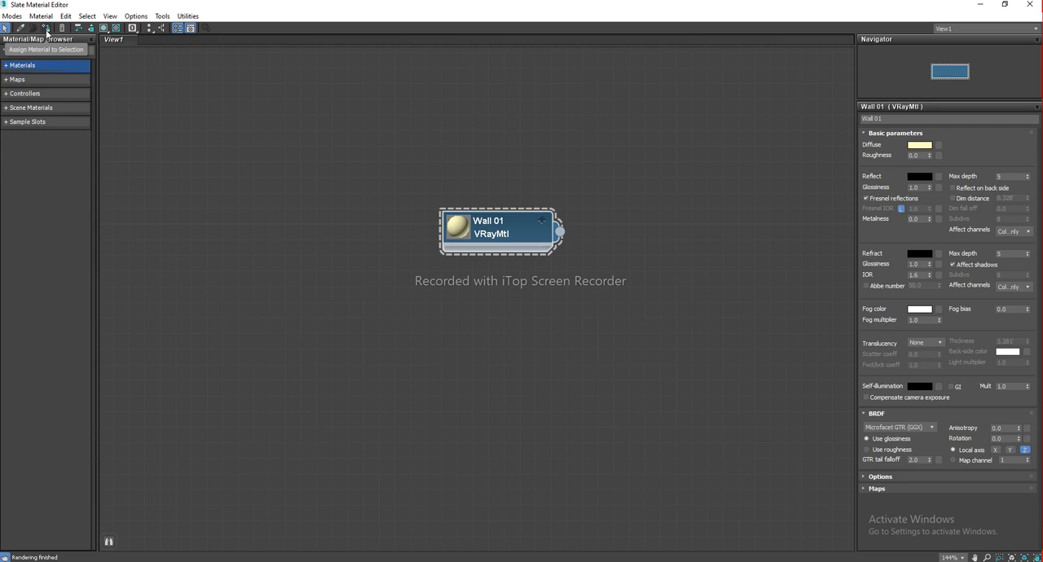
left_click_drag(516, 231, 500, 215)
right_click(500, 215)
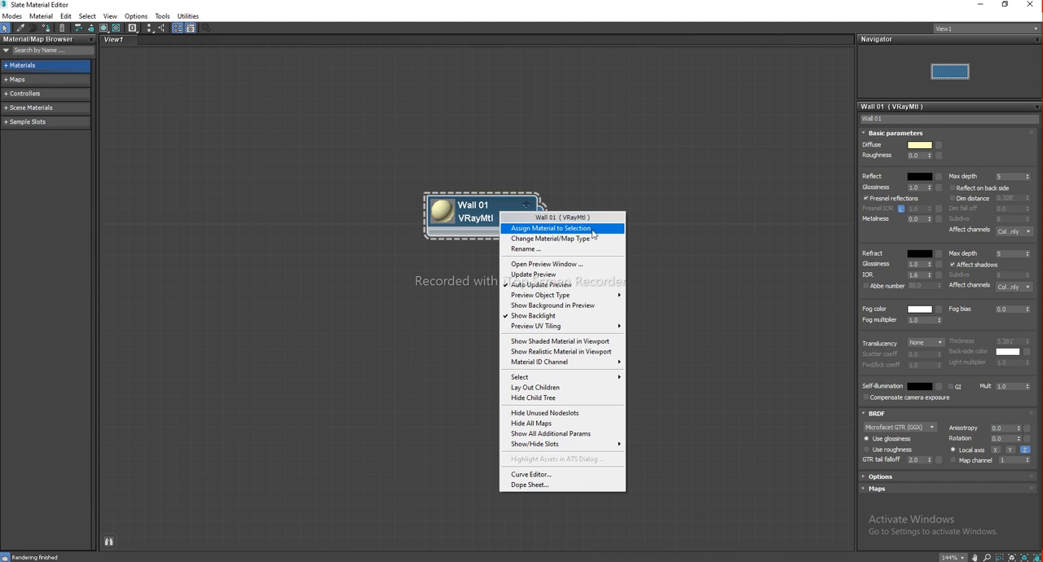
left_click(566, 231)
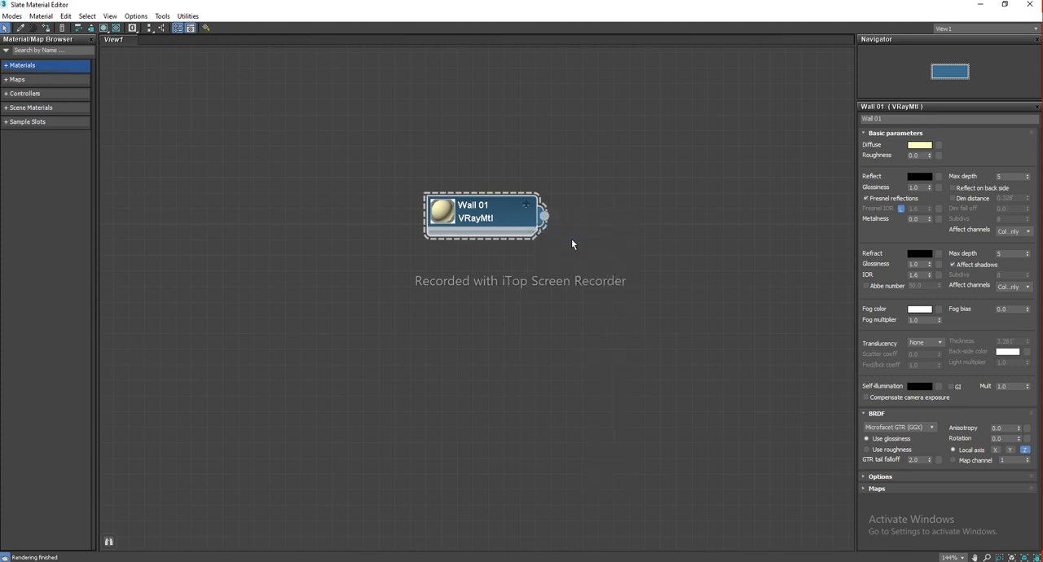
Inspect the newly colored wall in the viewport and clear the selection
key("m")
middle_click_drag(528, 265, 474, 222)
middle_click_drag(322, 241, 649, 292, "alt")
left_click(717, 291)
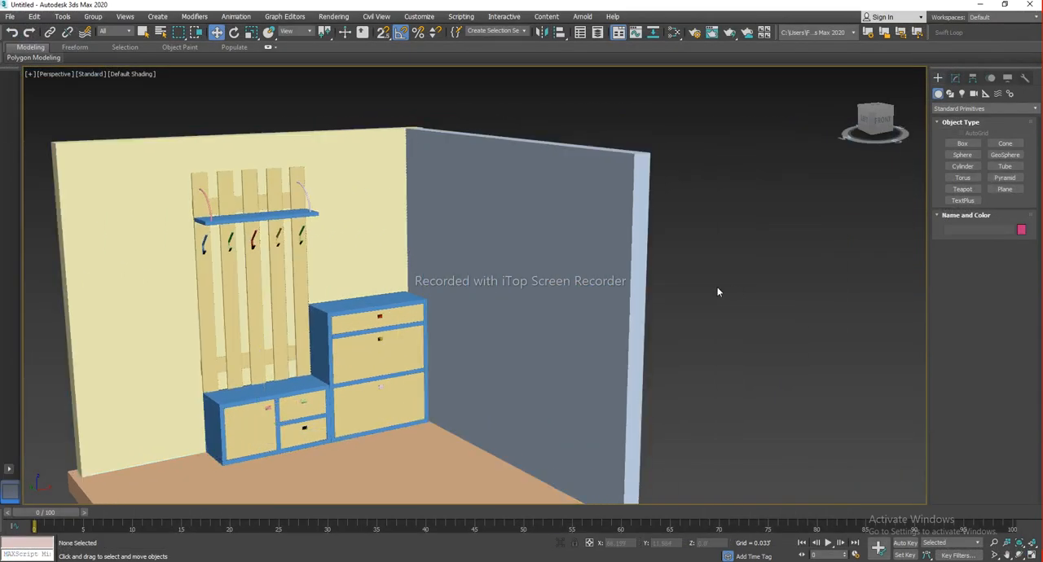
Add a second VRayMtl material node to the Slate editor view
key("m")
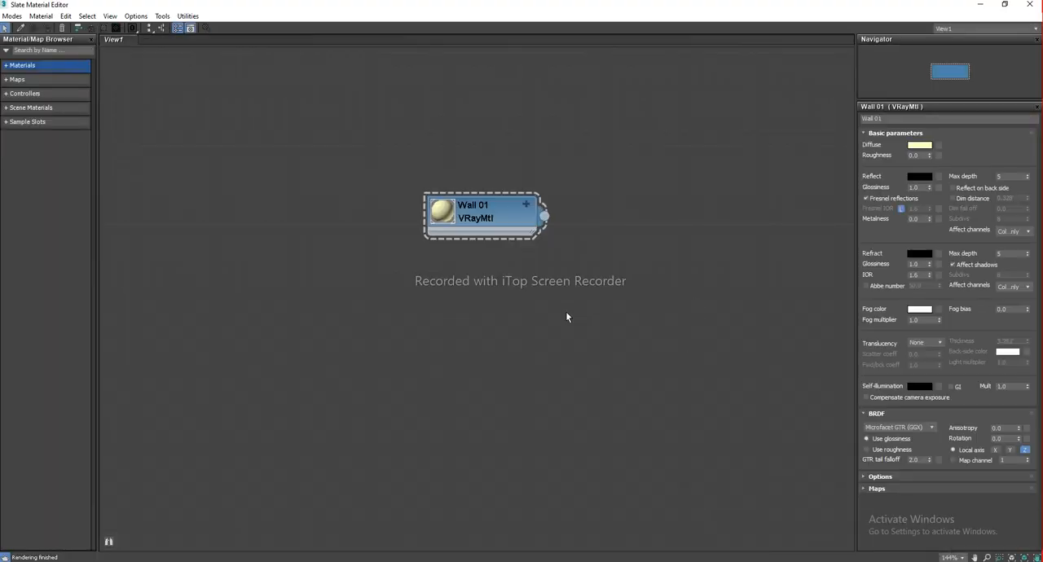
right_click(329, 272)
mouse_move(384, 275)
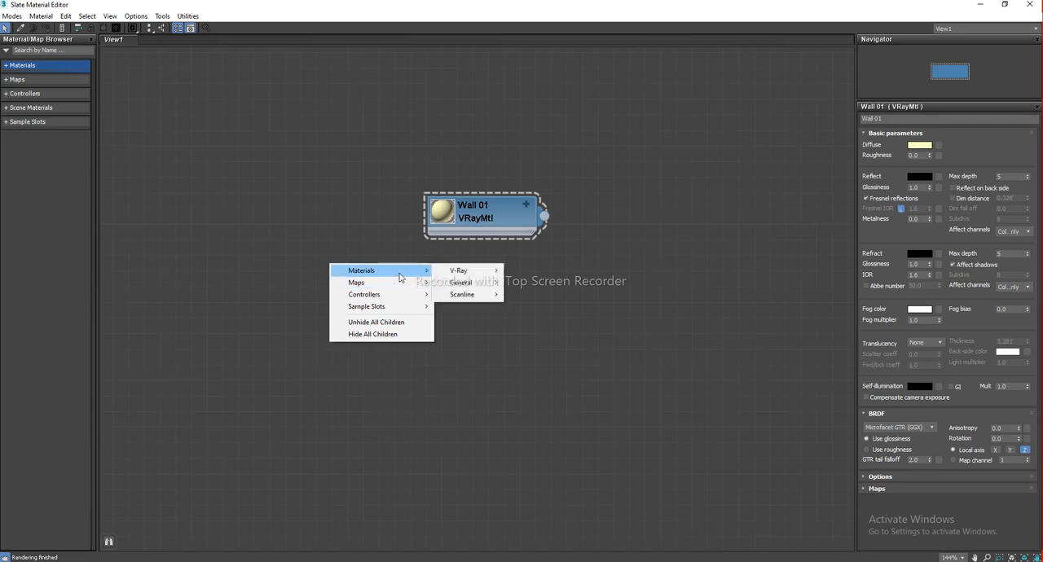
mouse_move(486, 274)
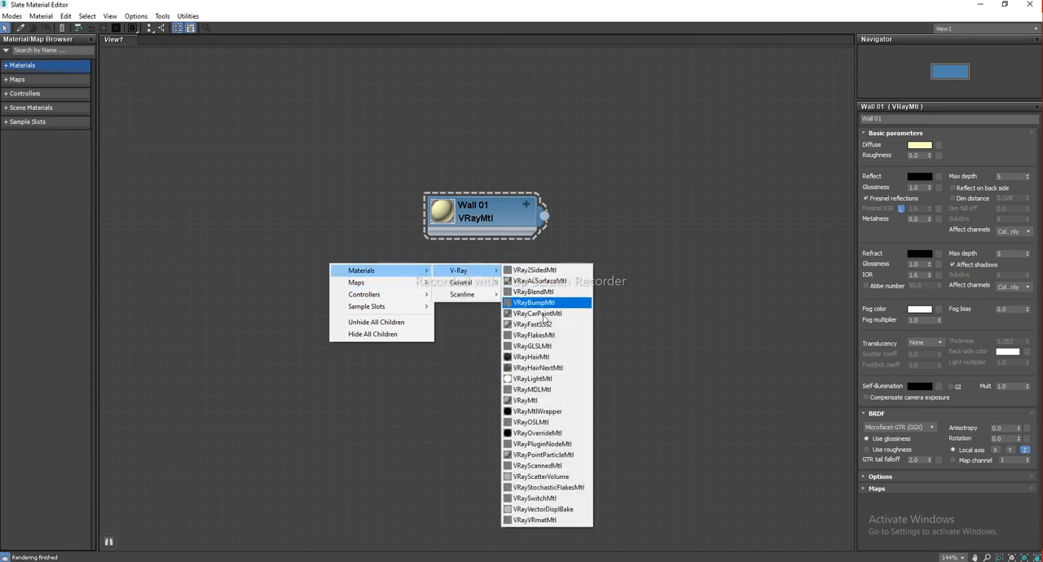
left_click(551, 401)
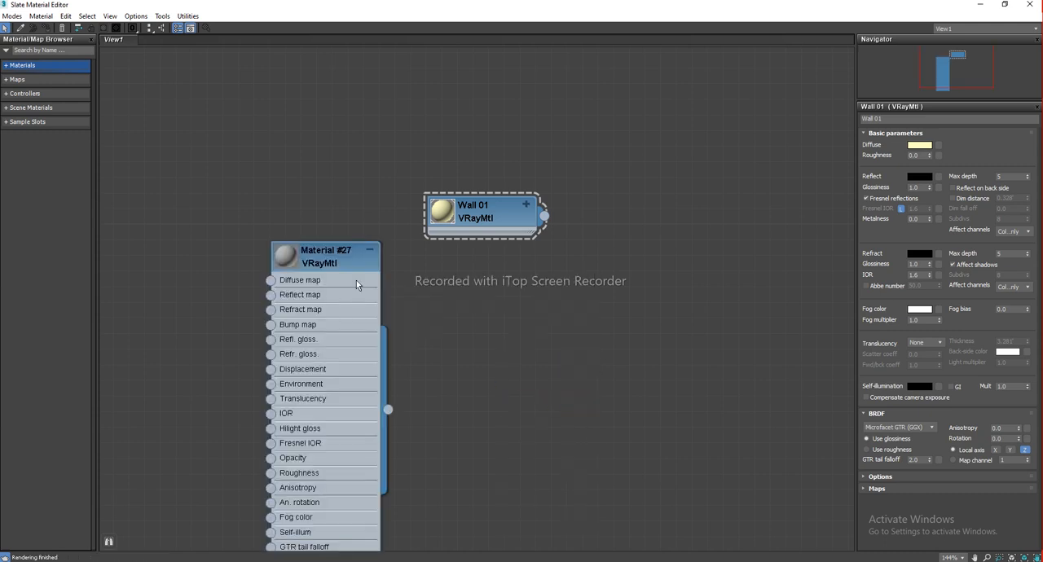
Rearrange the new material node and the Wall 01 node in the view
left_click_drag(351, 278, 523, 309)
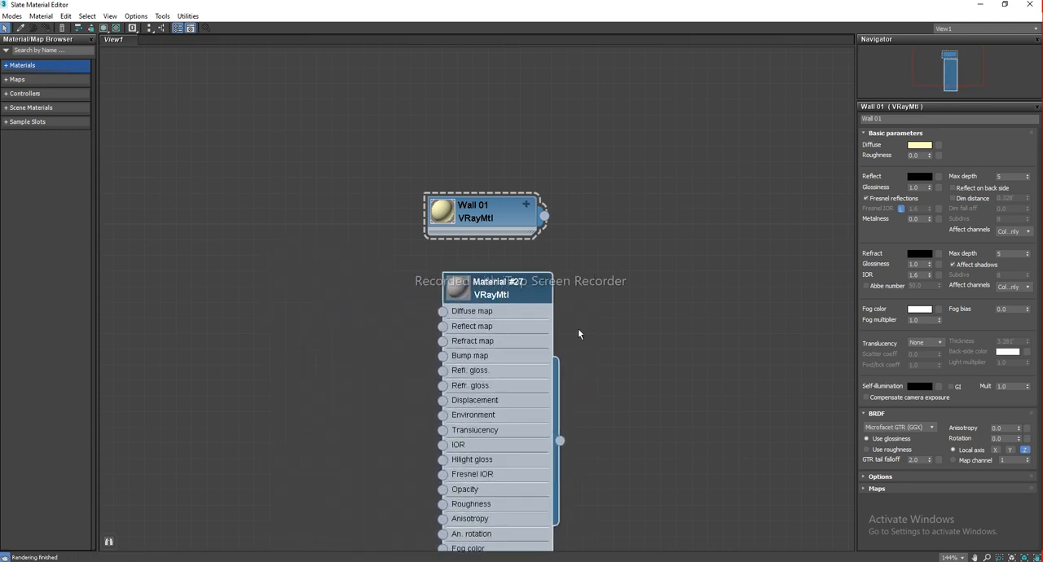
left_click_drag(454, 295, 439, 294)
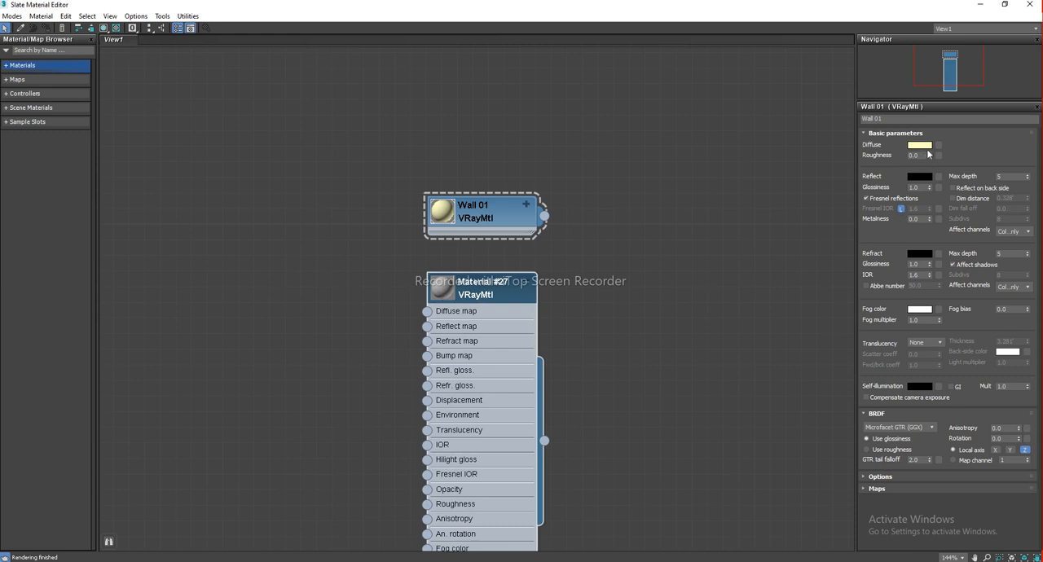
left_click_drag(493, 295, 618, 312)
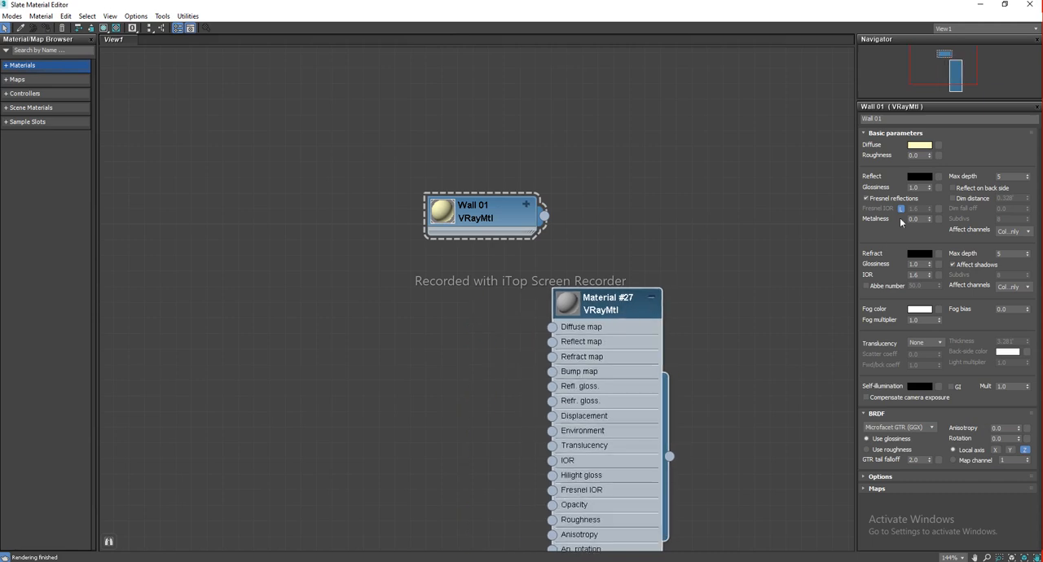
left_click_drag(505, 212, 476, 195)
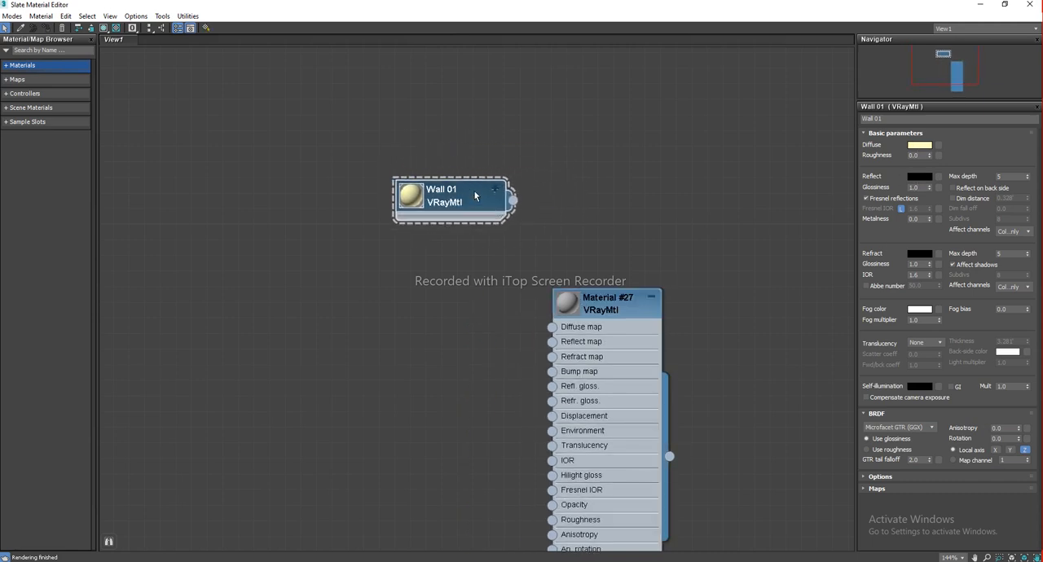
Set the new material's diffuse color to a bluish grey of about Red 74, Green 80, Blue 128
left_click(614, 313)
left_click_drag(619, 316, 614, 280)
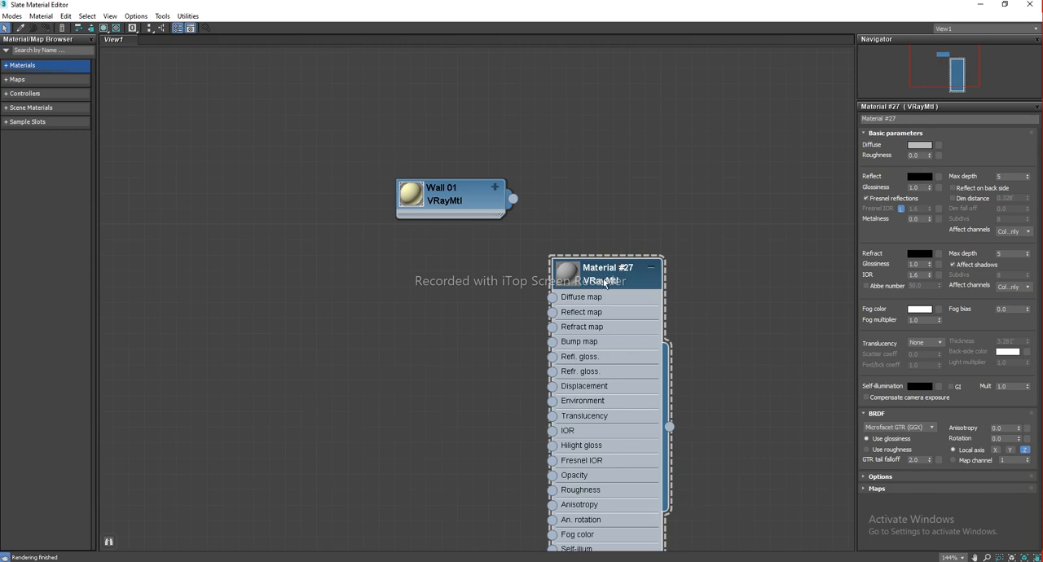
double_click(458, 202)
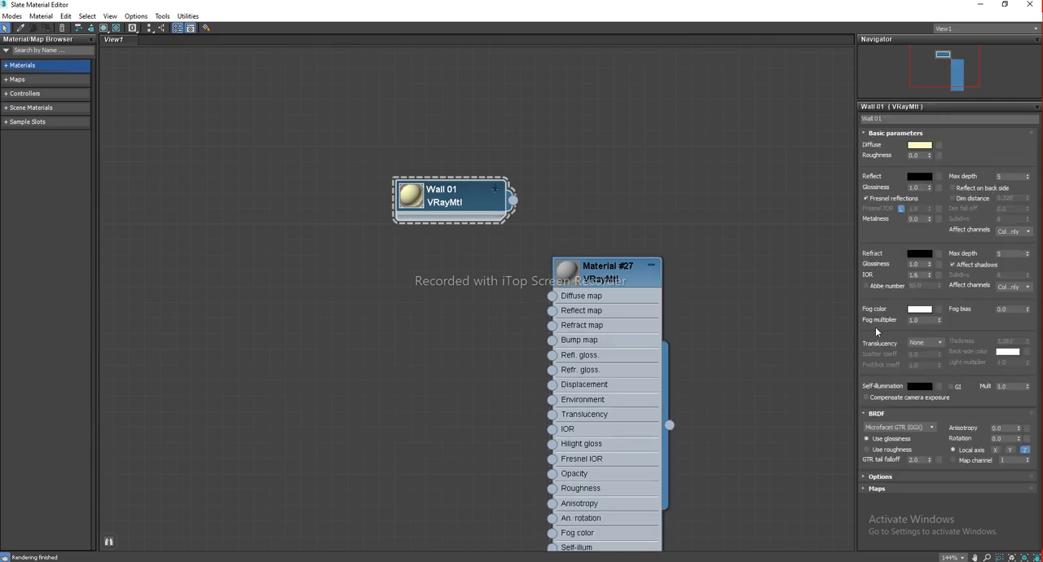
double_click(601, 287)
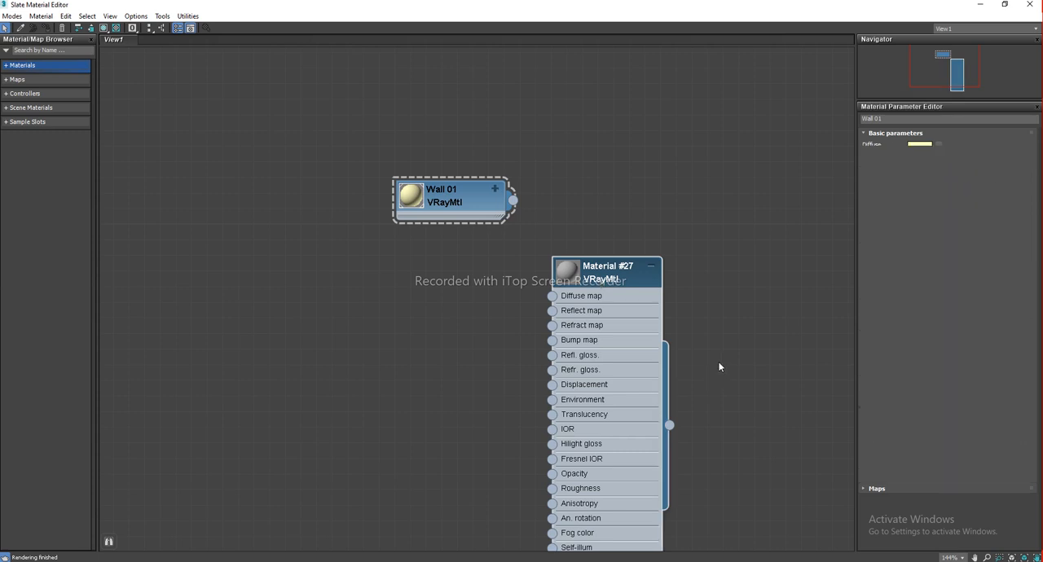
left_click(918, 146)
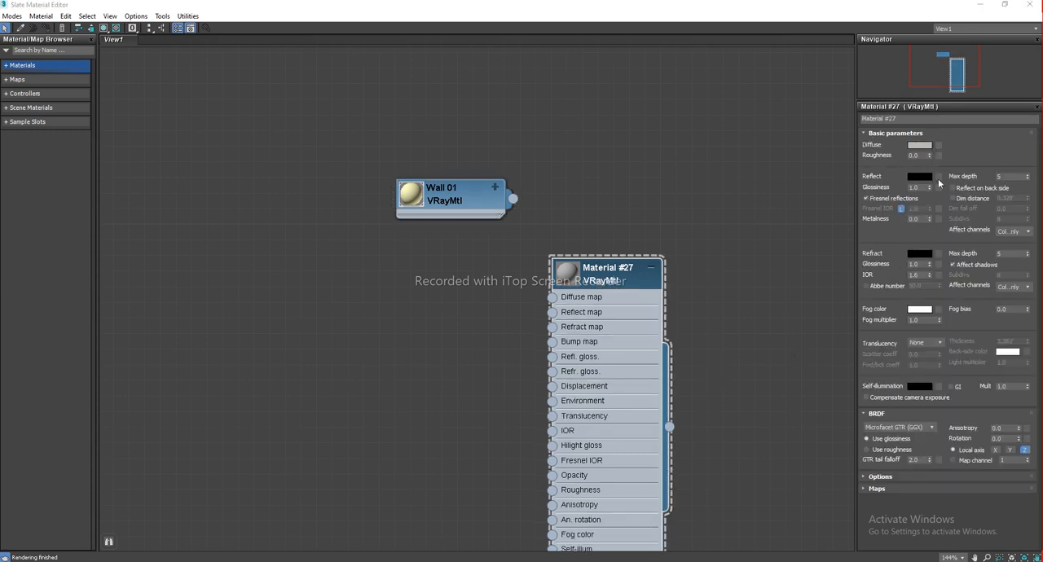
left_click(850, 176)
left_click(971, 214)
left_click(959, 224)
left_click(953, 214)
left_click(958, 224)
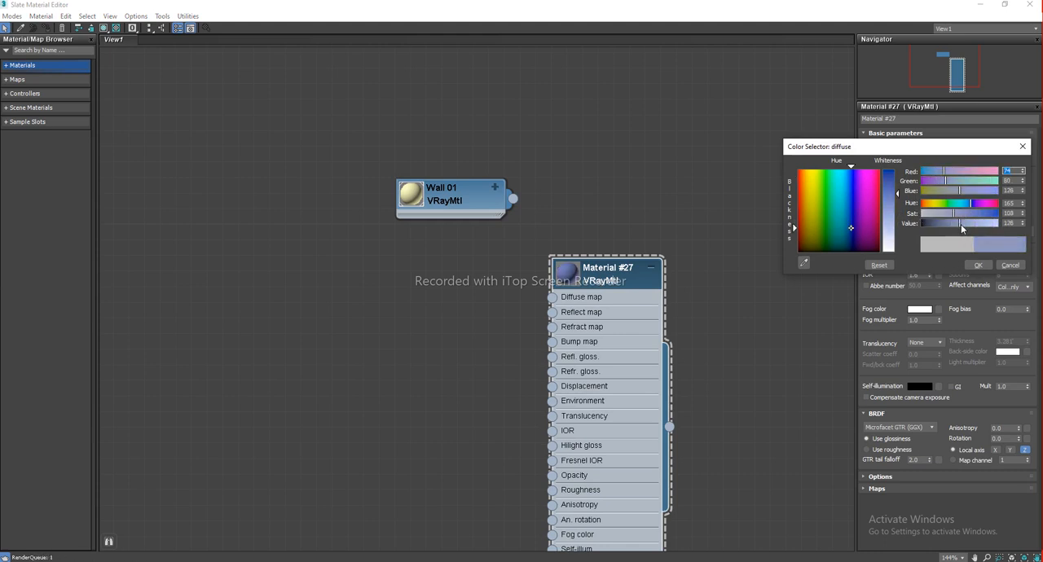
left_click(980, 267)
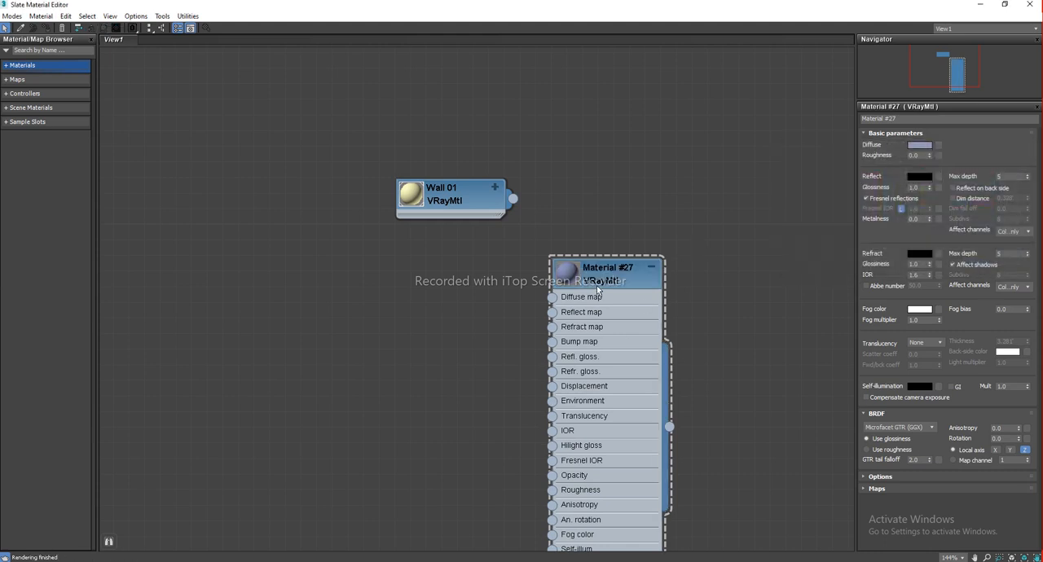
Rename the new material Walll 02 and collapse its node
left_click_drag(608, 278, 593, 294)
left_click(912, 119)
type("Wall")
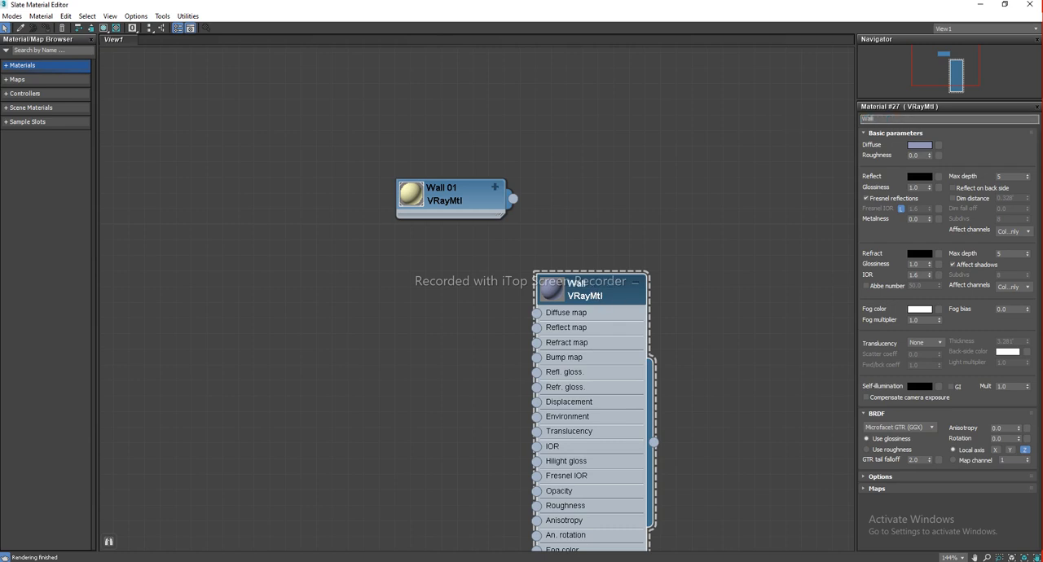
type(" 02")
key("Return")
middle_click_drag(687, 268, 681, 262)
left_click(686, 377)
left_click(632, 280)
left_click_drag(599, 296, 599, 328)
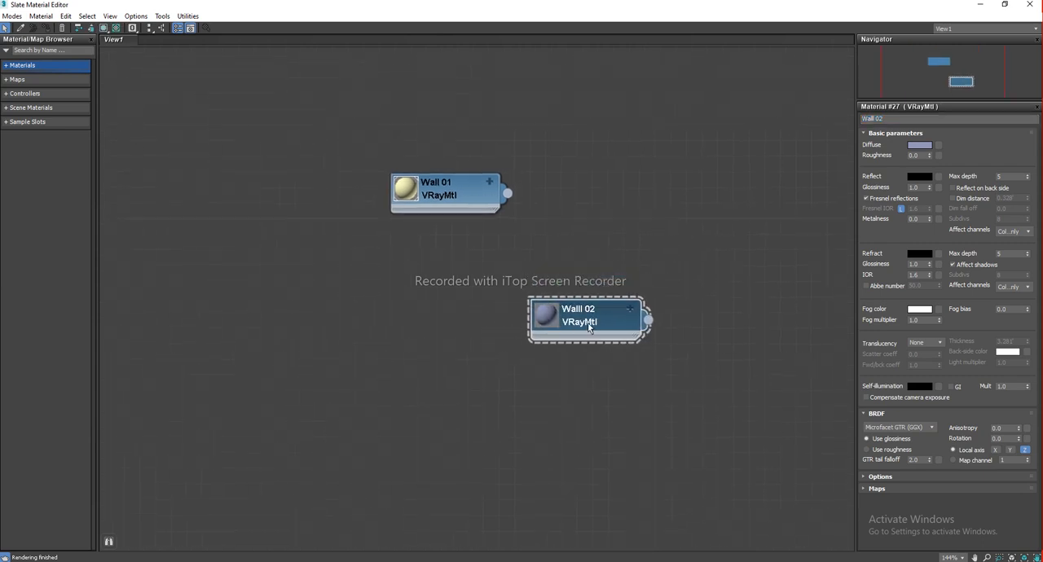
Assign the Walll 02 material to the right-hand wall of the room
key("m")
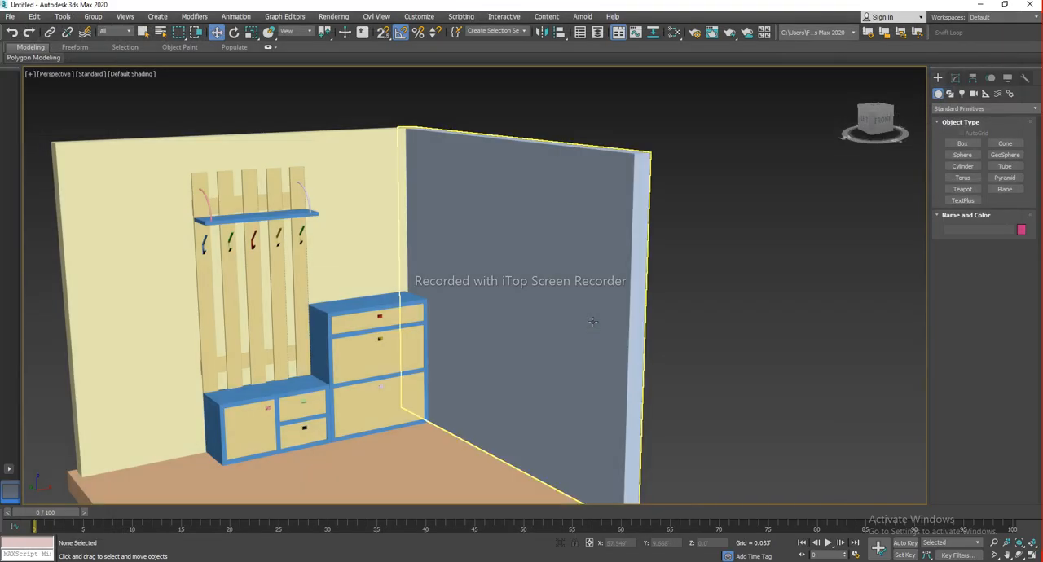
left_click_drag(706, 204, 613, 248)
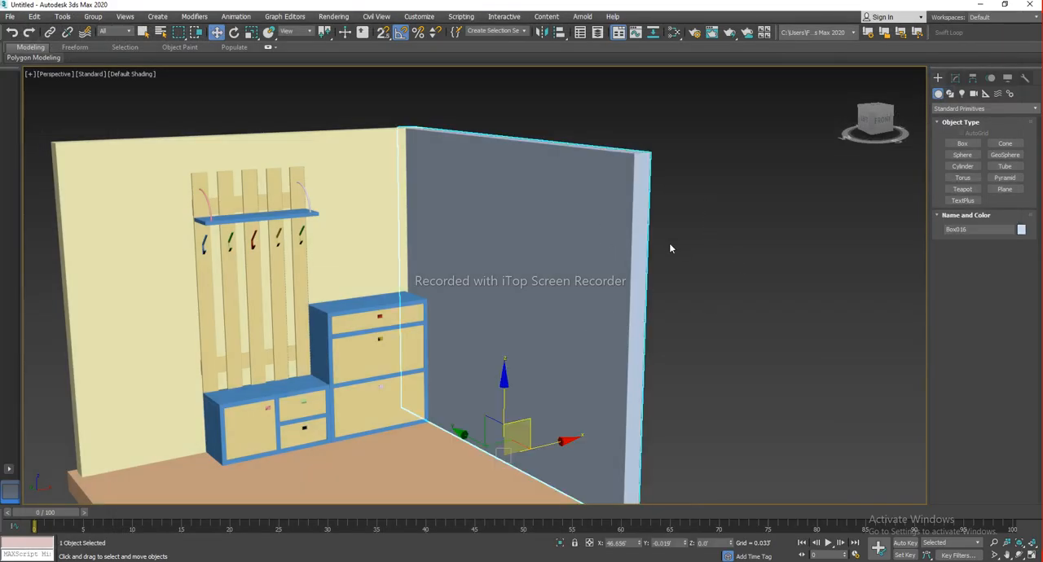
key("m")
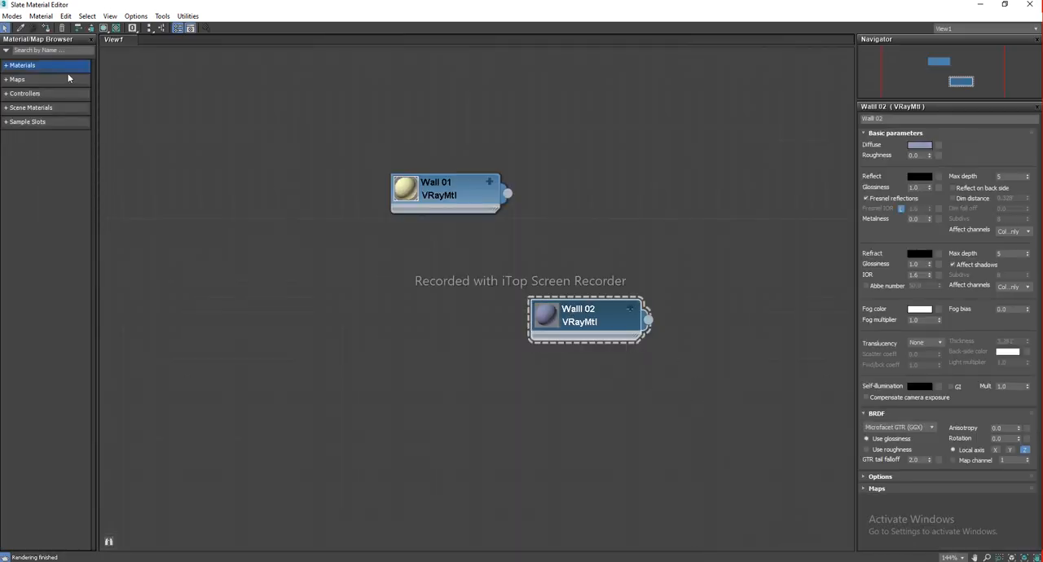
left_click(47, 30)
Examine the room corner in the viewport with the second wall's new material
key("m")
left_click(686, 398)
middle_click_drag(535, 338, 594, 350)
scroll(578, 333, "down", 3)
middle_click_drag(526, 377, 530, 426, "alt")
left_click(538, 415)
key("m")
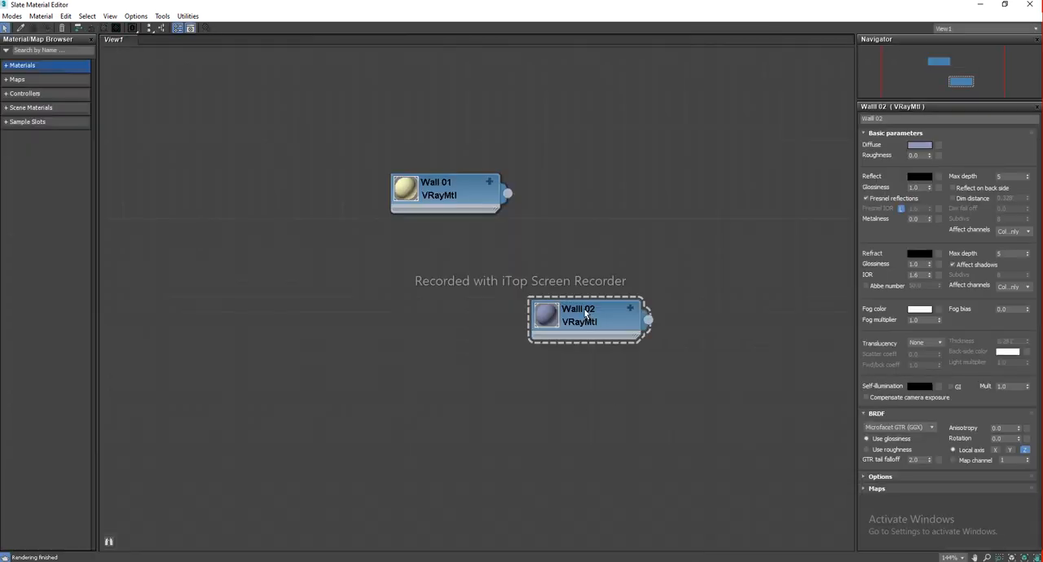
Add a third VRayMtl material node below the Walll 02 node
left_click_drag(591, 316, 465, 251)
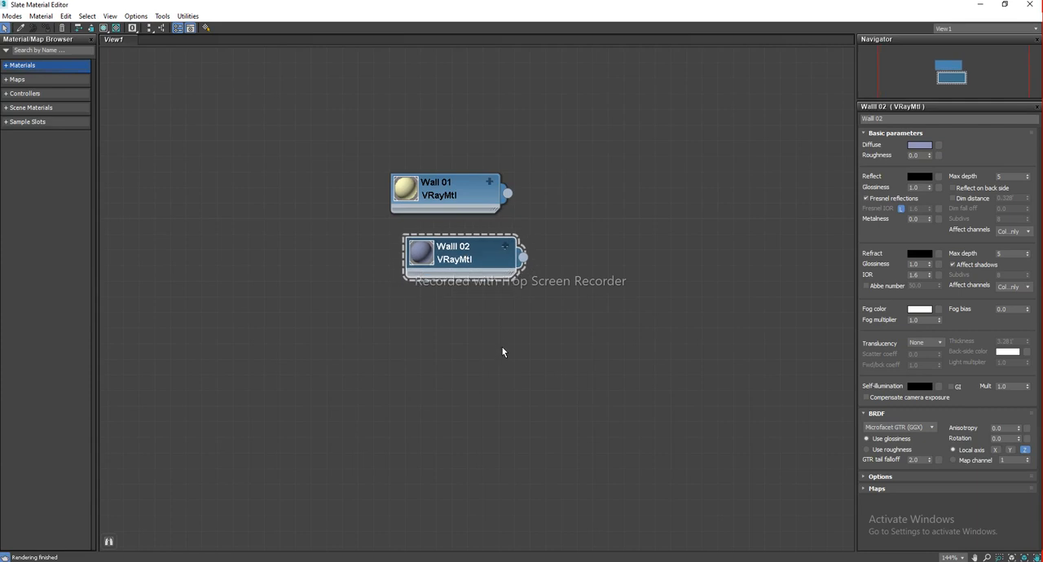
right_click(452, 257)
left_click(452, 256)
left_click(400, 329)
left_click(440, 296)
mouse_move(473, 258)
left_mouse_down("shift")
mouse_move(540, 337)
mouse_move(506, 365)
left_mouse_up("shift")
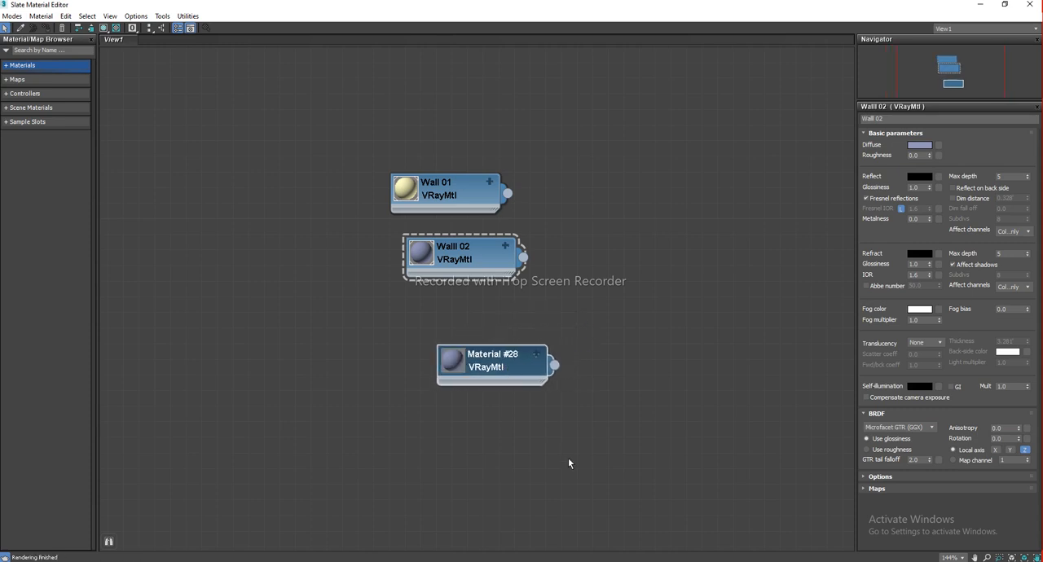
left_click_drag(488, 366, 520, 350)
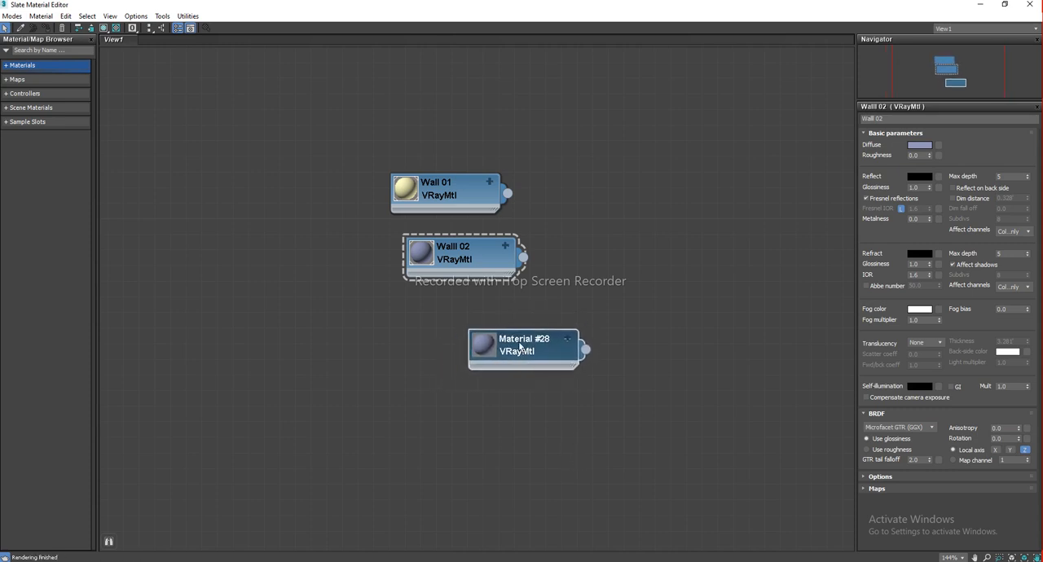
Rename the third material Floor
double_click(534, 349)
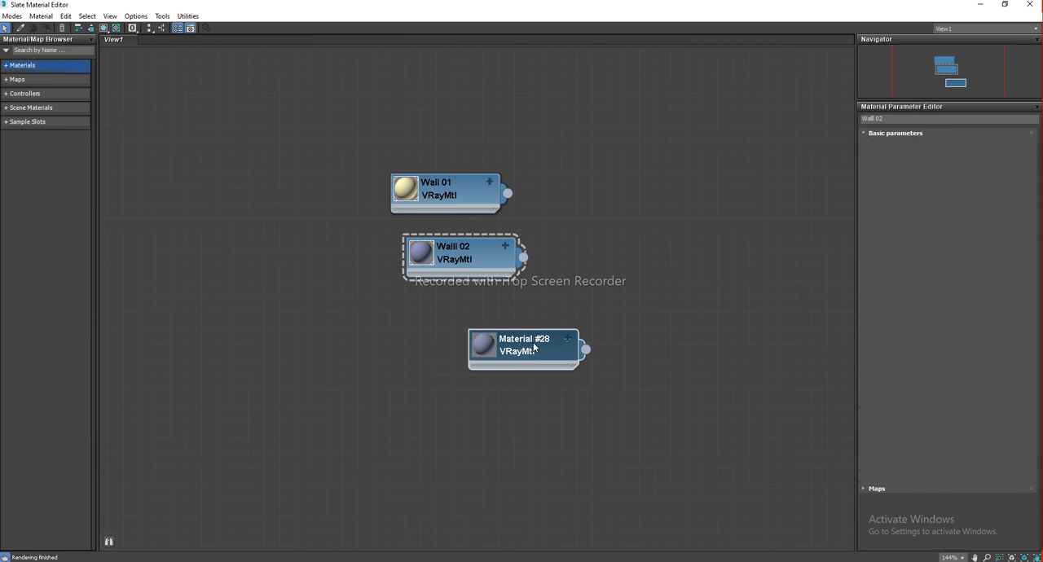
type("Floor")
key("Return")
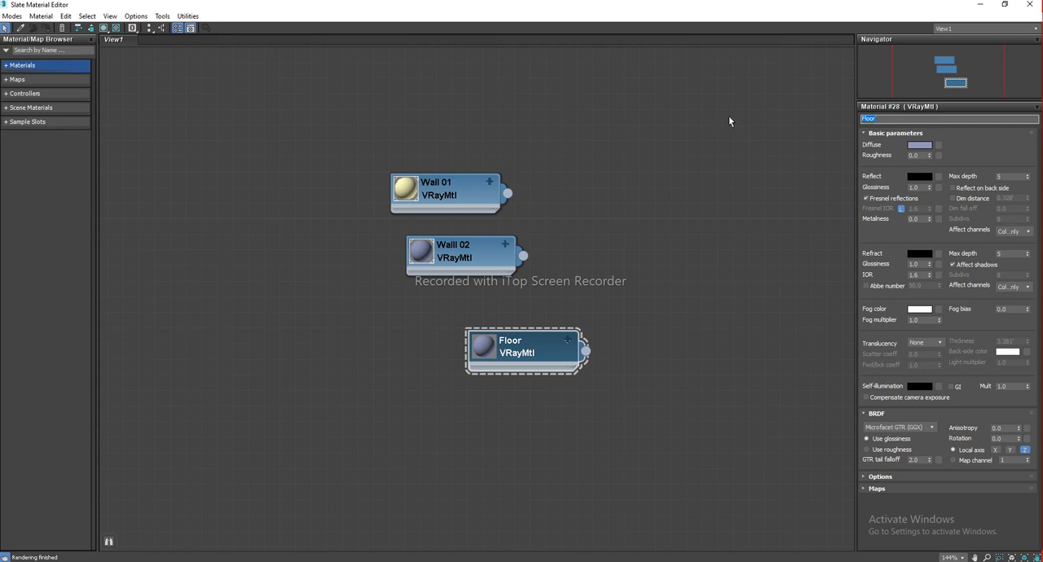
left_click(669, 394)
left_click(528, 350)
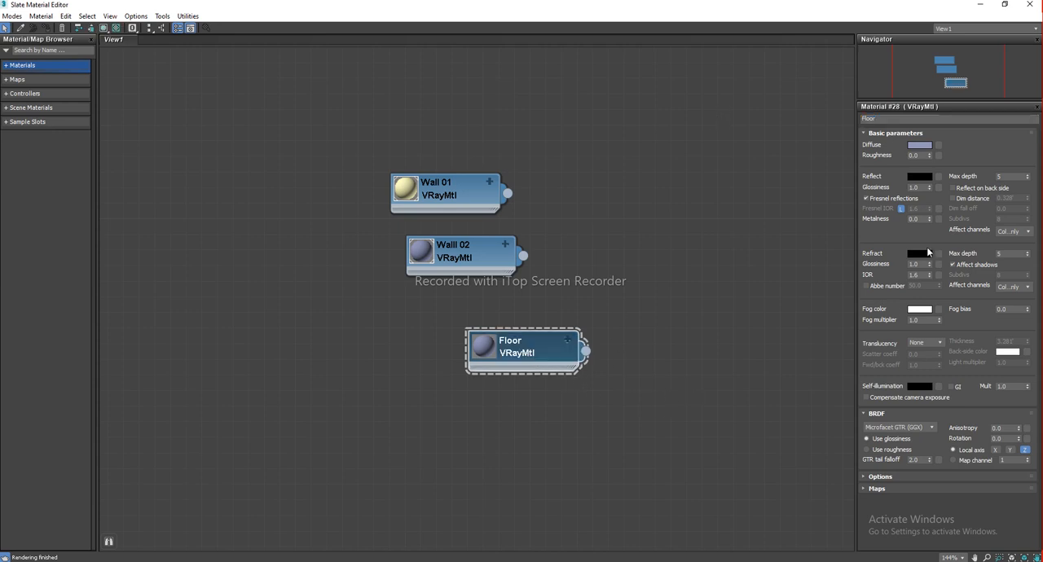
Set the Floor material's diffuse color to light grey, Red, Green and Blue 190
left_click(920, 146)
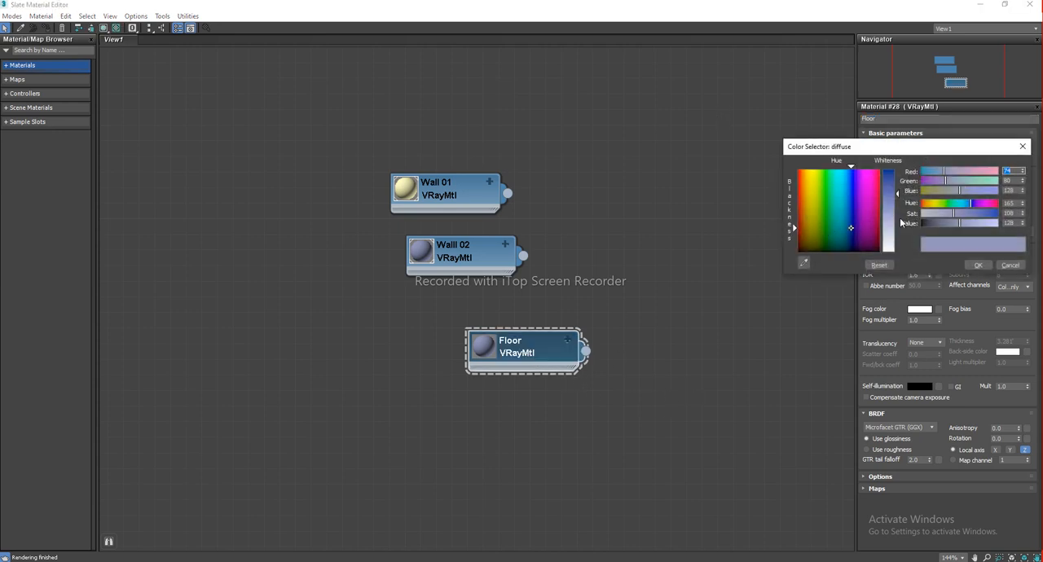
left_click_drag(896, 225, 897, 234)
left_click_drag(796, 230, 797, 253)
left_click_drag(897, 234, 897, 232)
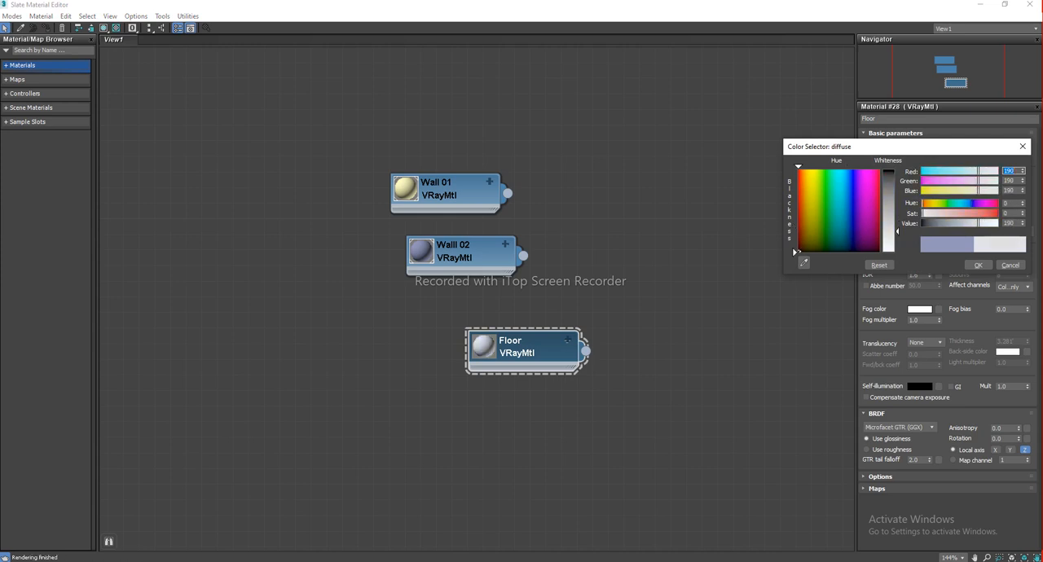
left_click(978, 265)
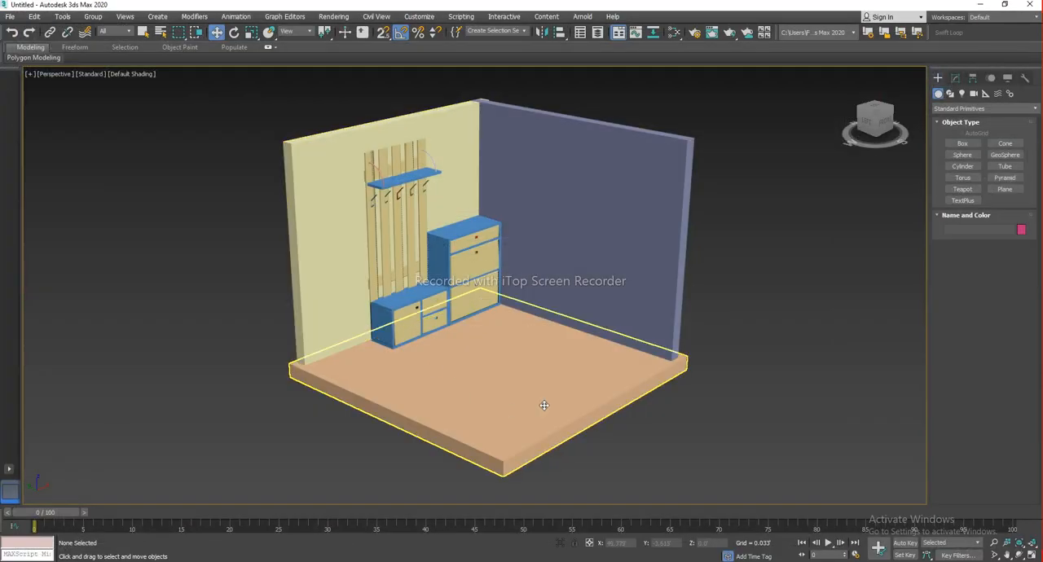
Assign the Floor material to the floor slab
left_click(539, 403)
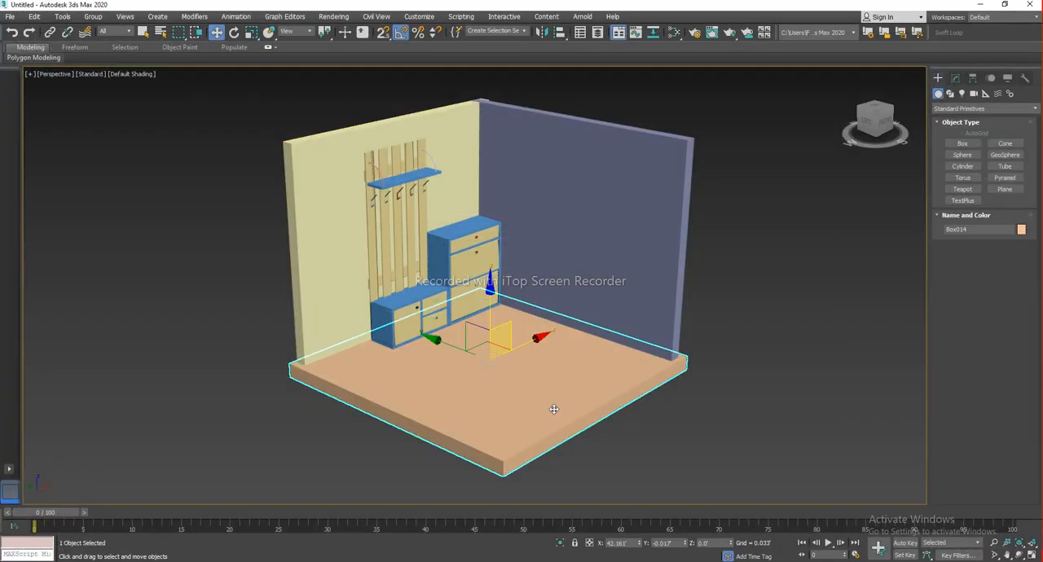
key("m")
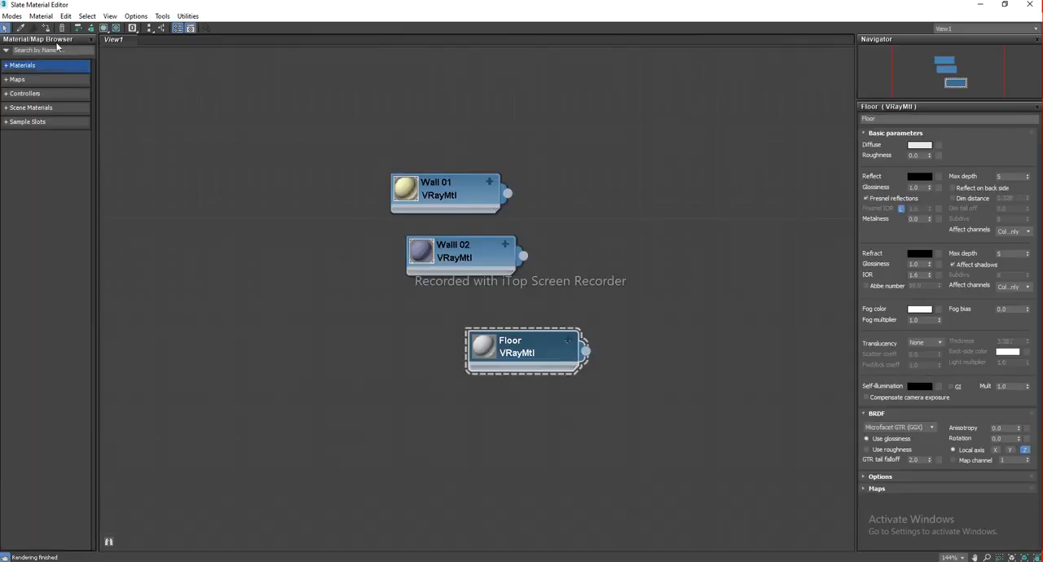
left_click(48, 30)
key("m")
Examine the floor and furniture in the viewport from different angles
left_click(695, 422)
mouse_move(705, 411)
middle_mouse_down("alt")
mouse_move(640, 395)
mouse_move(685, 358)
mouse_move(709, 403)
middle_mouse_up("alt")
middle_click_drag(563, 320, 630, 370)
middle_click_drag(553, 351, 555, 323, "alt")
left_click(556, 323)
scroll(555, 323, "up", 3)
Add a fourth VRayMtl material node and name it Hangers
key("m")
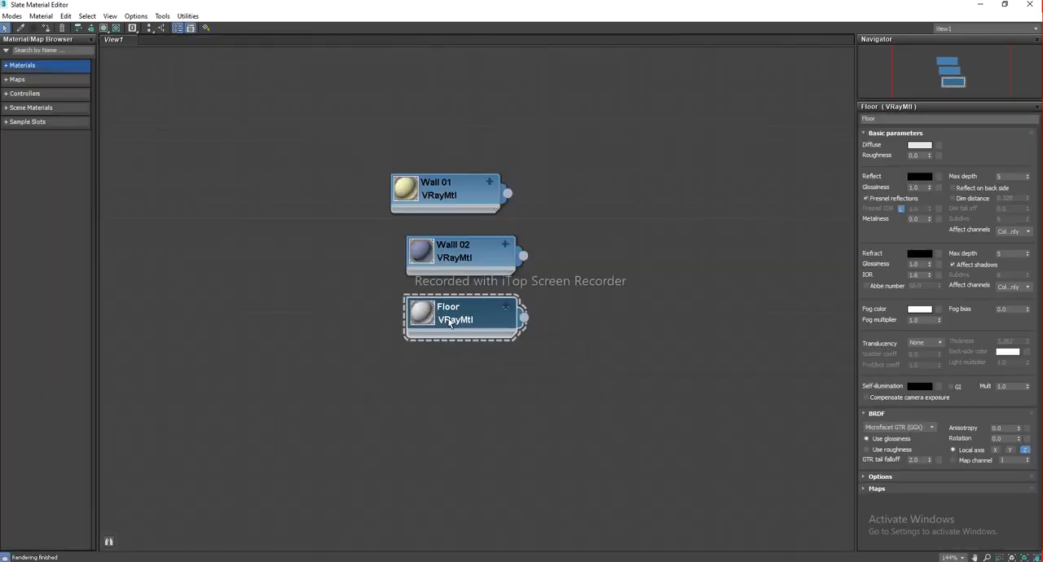
mouse_move(451, 323)
left_mouse_down()
mouse_move(573, 393)
mouse_move(503, 396)
left_mouse_up()
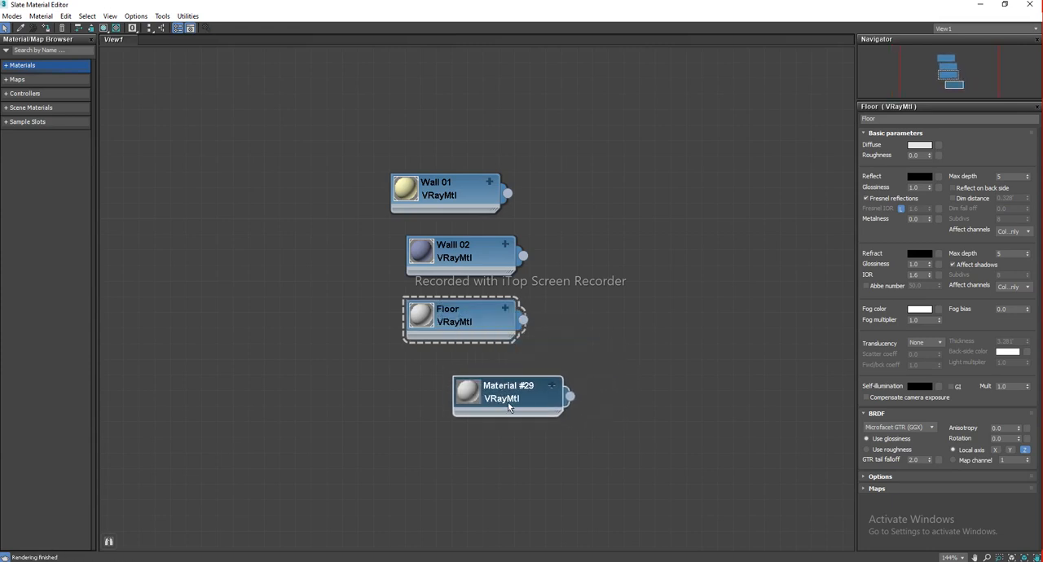
double_click(511, 389)
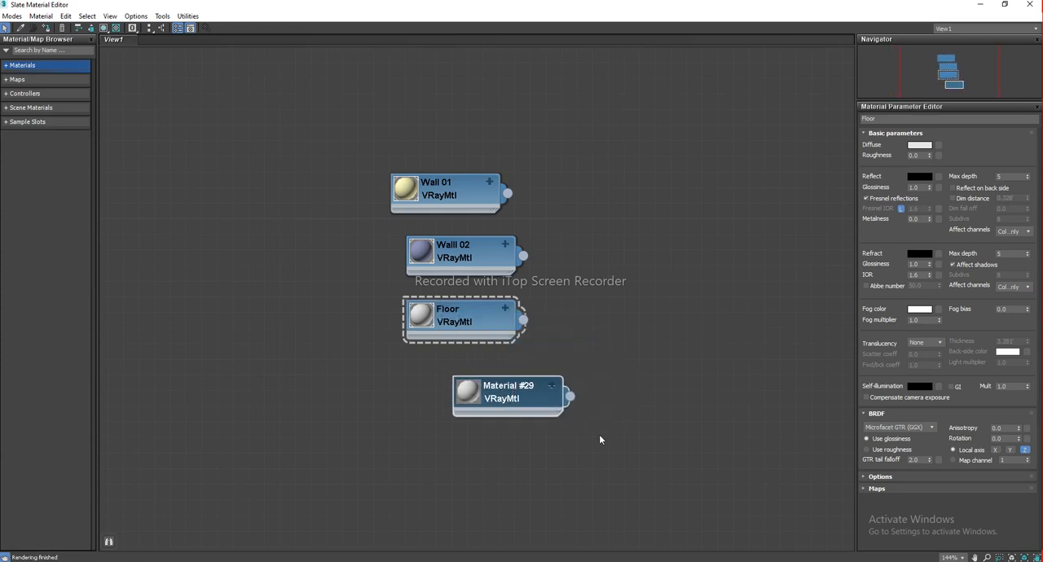
left_click(882, 119)
type("H")
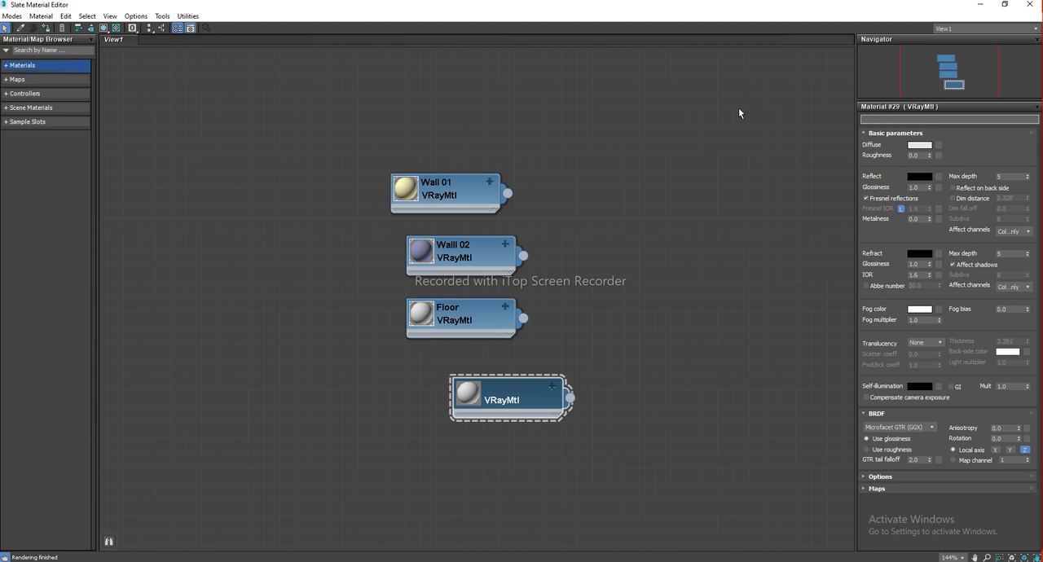
type("nagers")
left_click(506, 403)
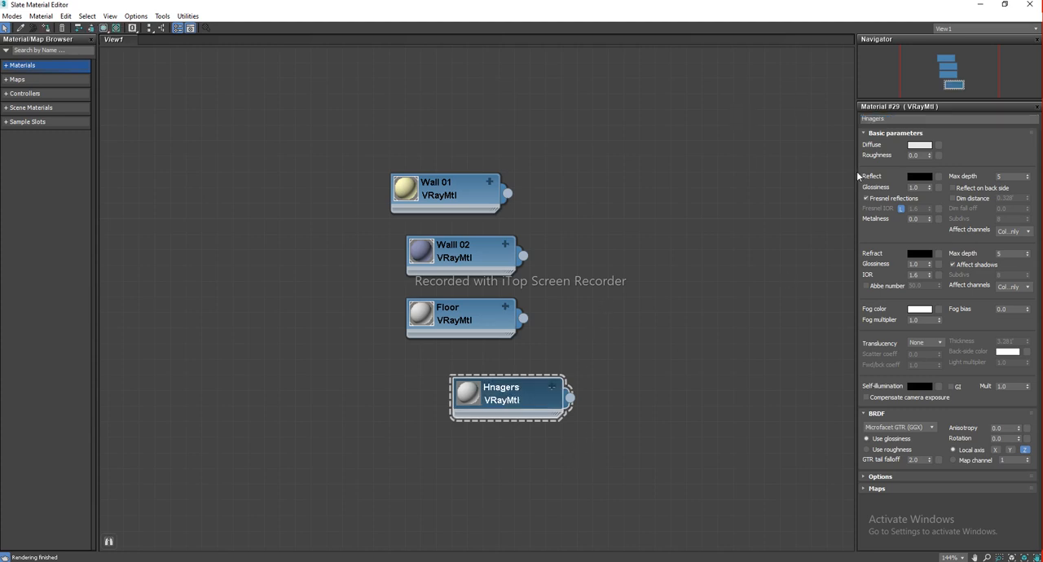
left_click(865, 119)
type("Hangers")
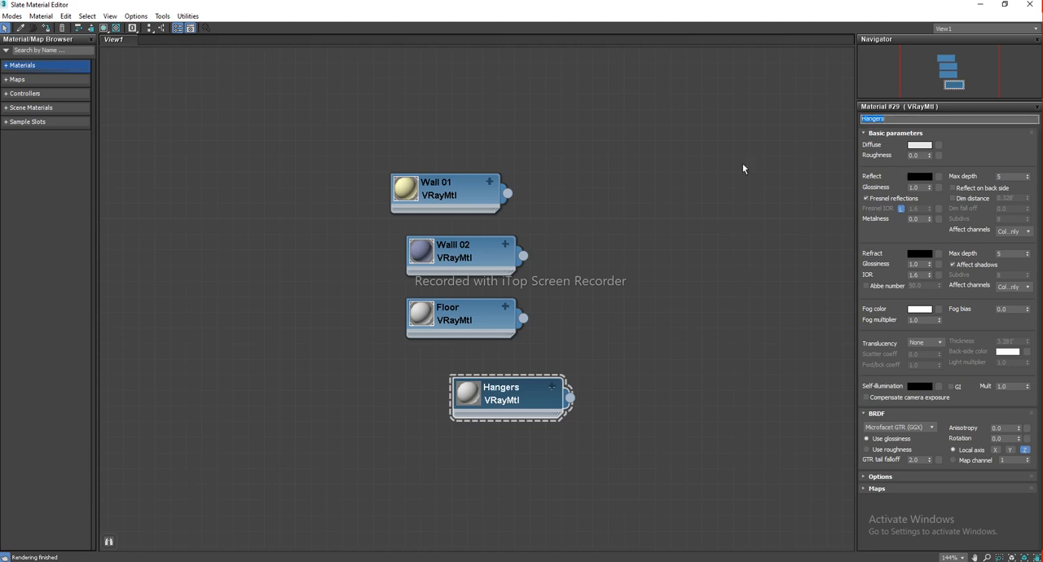
left_click(514, 401)
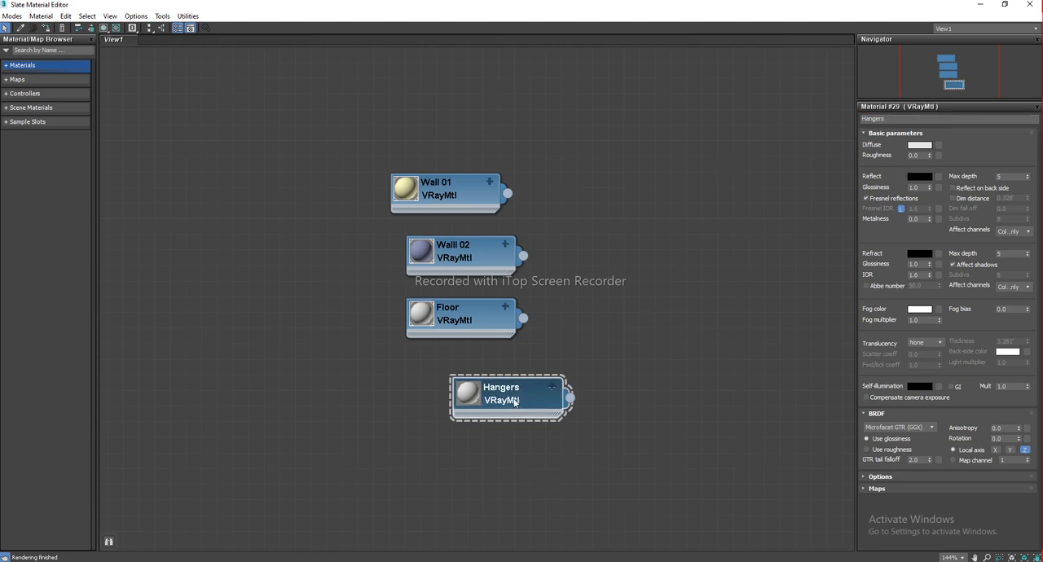
Set the Hangers material's diffuse color to near black, Red, Green and Blue 15
left_click(918, 145)
left_click_drag(888, 202, 889, 173)
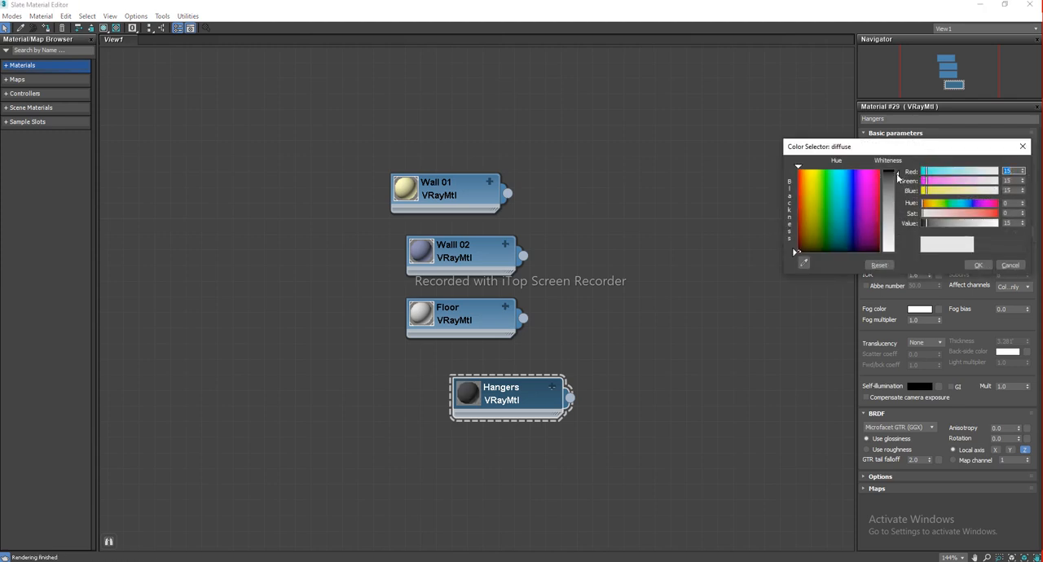
left_click(978, 265)
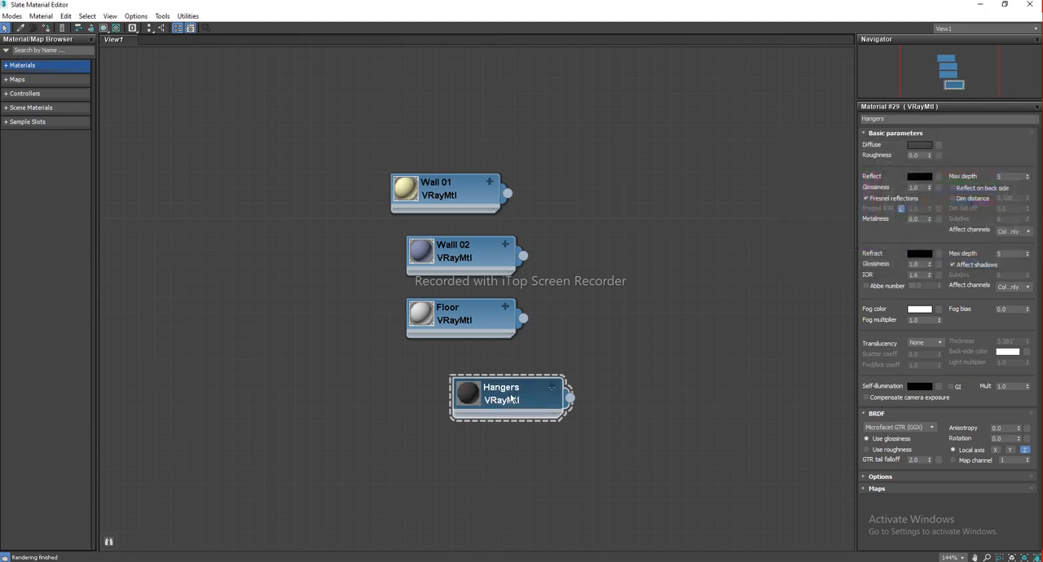
Open the furniture group to reach its individual parts such as the hangers
key("m")
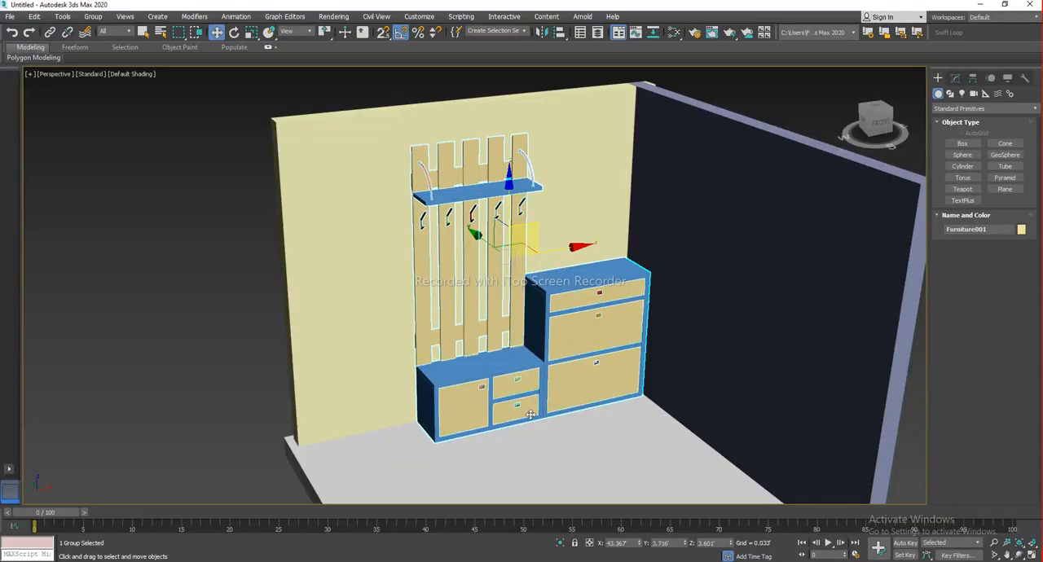
left_click_drag(584, 318, 516, 358)
key("ctrl+z")
left_click(93, 16)
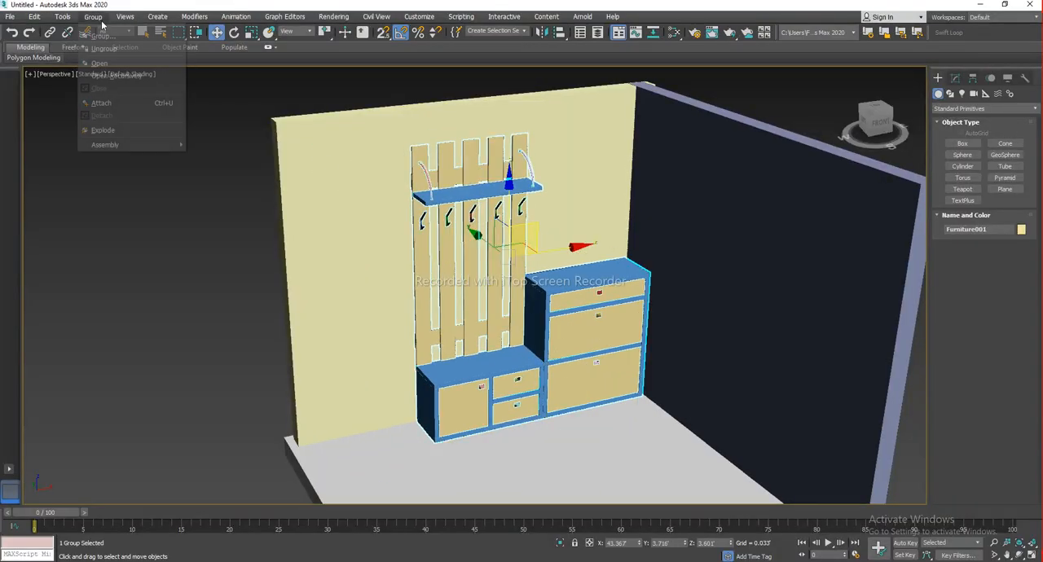
left_click(100, 63)
scroll(418, 232, "up", 6)
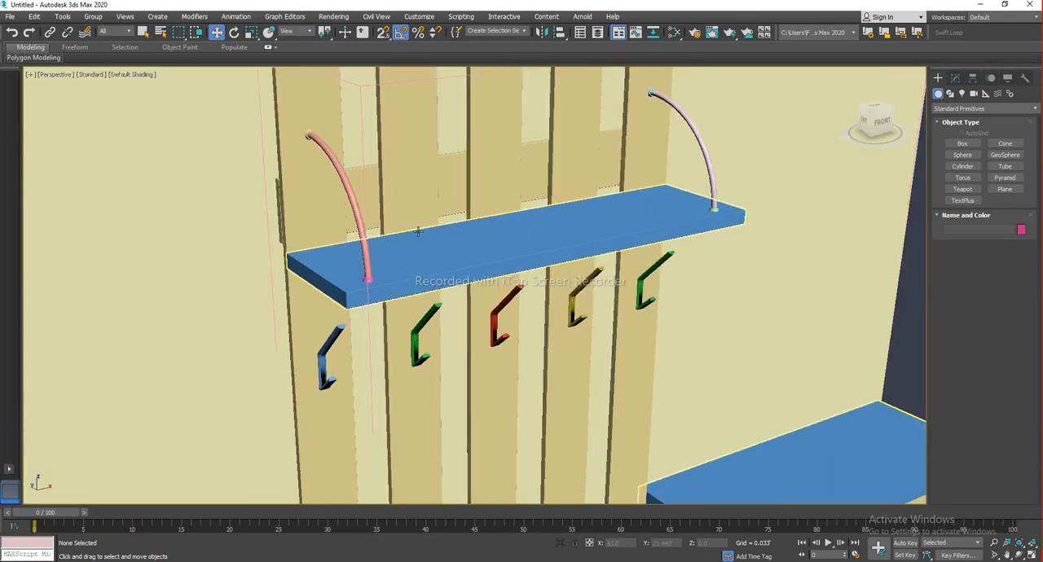
Select all the hangers, hooks and drawer handles in wireframe view and assign the Hangers material to them
key("F3")
middle_click_drag(418, 231, 321, 175, "alt")
left_click(320, 140)
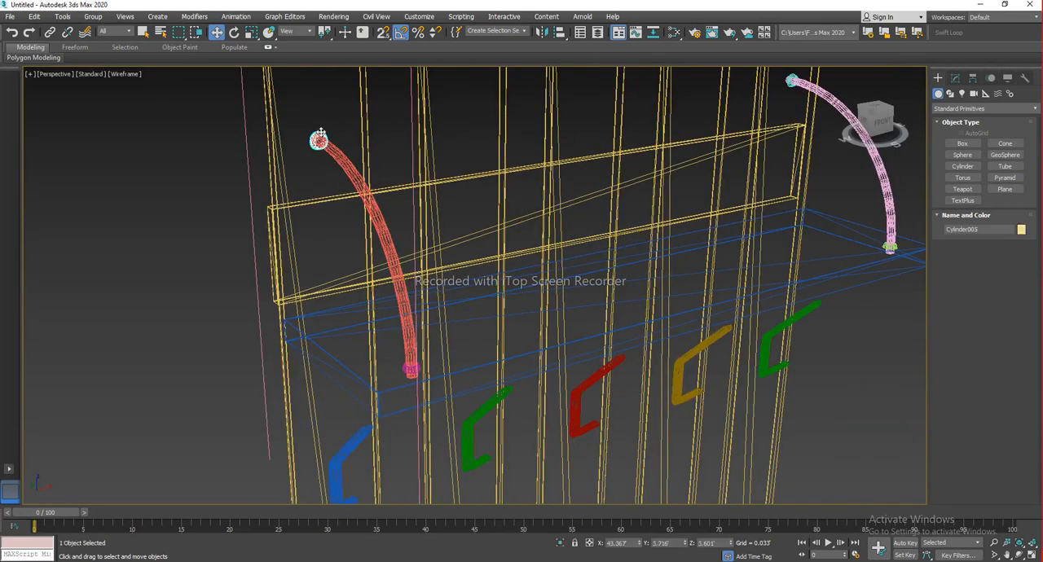
left_click(319, 140, "ctrl")
scroll(413, 378, "up", 3)
left_click(411, 355, "ctrl")
scroll(514, 337, "down", 4)
middle_click_drag(514, 338, 328, 491)
scroll(596, 277, "up", 4)
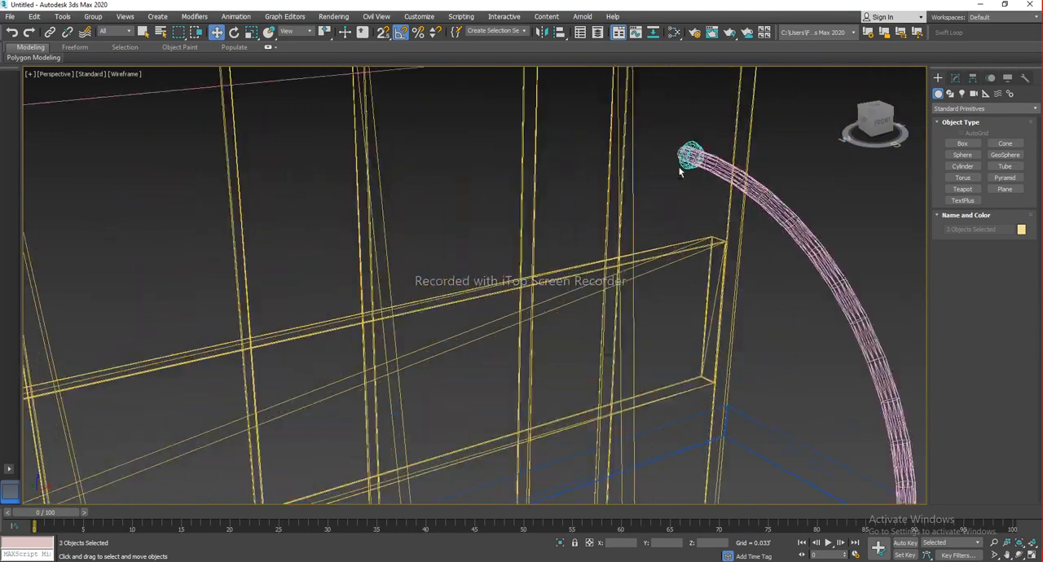
left_click(687, 158, "ctrl")
middle_click_drag(839, 346, 501, 173)
scroll(483, 363, "up", 5)
left_click(377, 288, "ctrl")
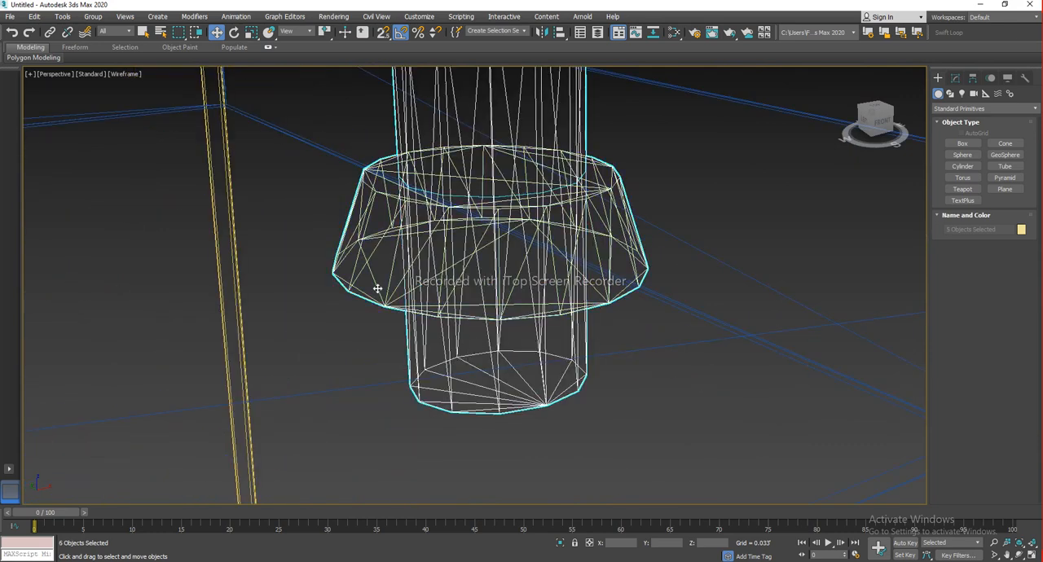
scroll(463, 359, "down", 4)
middle_click_drag(463, 358, 557, 302)
scroll(554, 303, "down", 4)
scroll(511, 356, "down", 3)
middle_click_drag(510, 356, 583, 253)
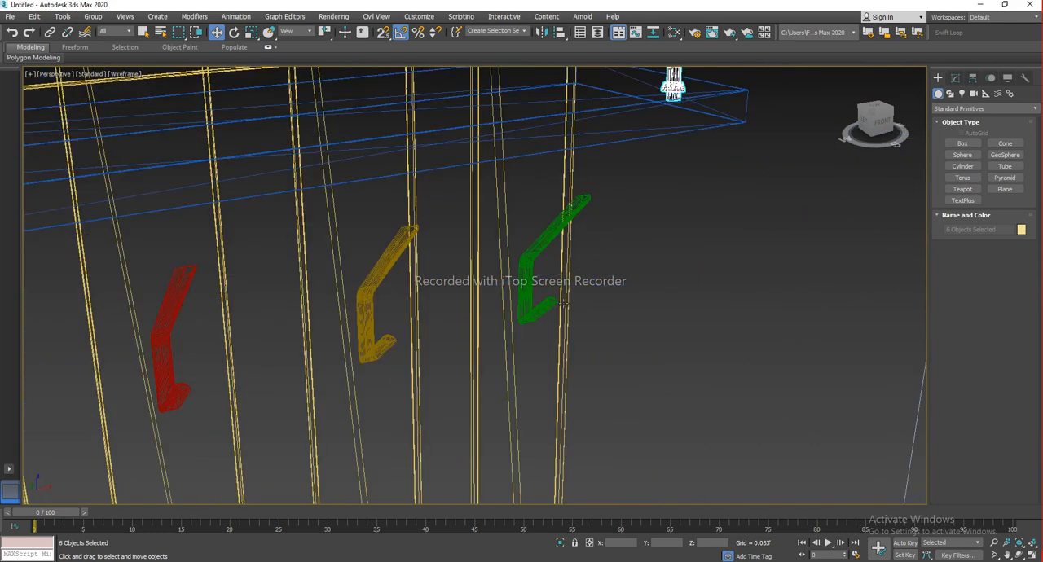
left_click(526, 284, "ctrl")
left_click(391, 256, "ctrl")
left_click(170, 309, "ctrl")
middle_click_drag(171, 312, 333, 302)
left_click(319, 309, "ctrl")
middle_click_drag(188, 391, 337, 303)
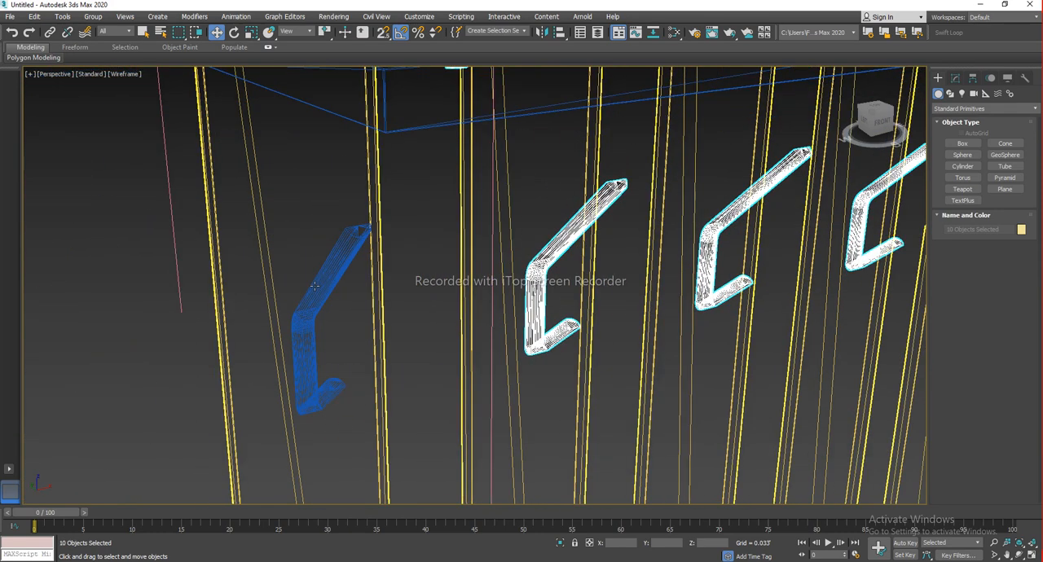
left_click(336, 305, "ctrl")
scroll(440, 330, "down", 4)
scroll(420, 327, "down", 3)
middle_click_drag(420, 327, 413, 233)
middle_click_drag(466, 488, 508, 219)
scroll(435, 362, "up", 3)
left_click(412, 376, "ctrl")
scroll(477, 287, "up", 3)
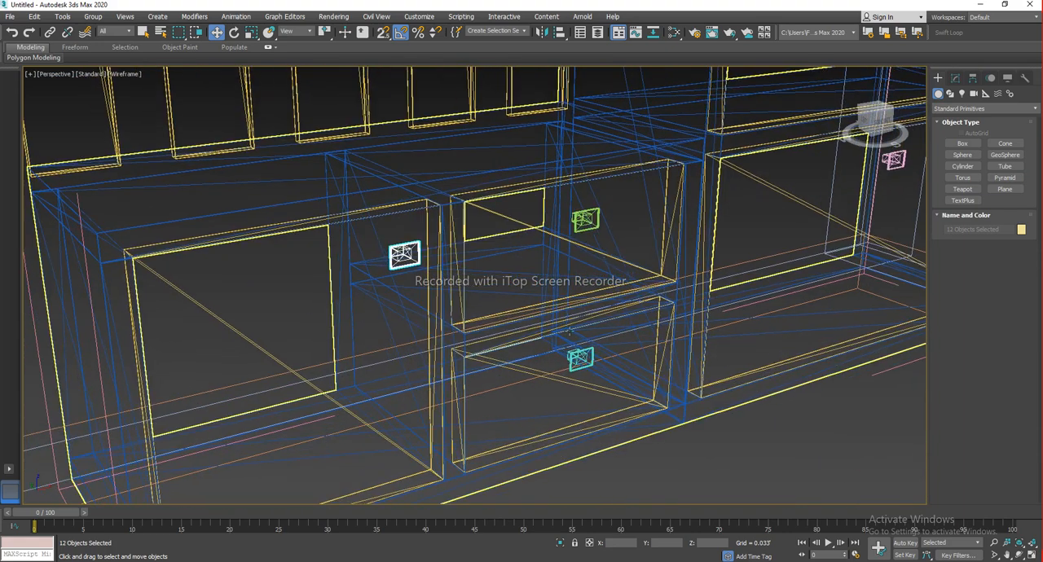
left_click(585, 219, "ctrl")
left_click(579, 358, "ctrl")
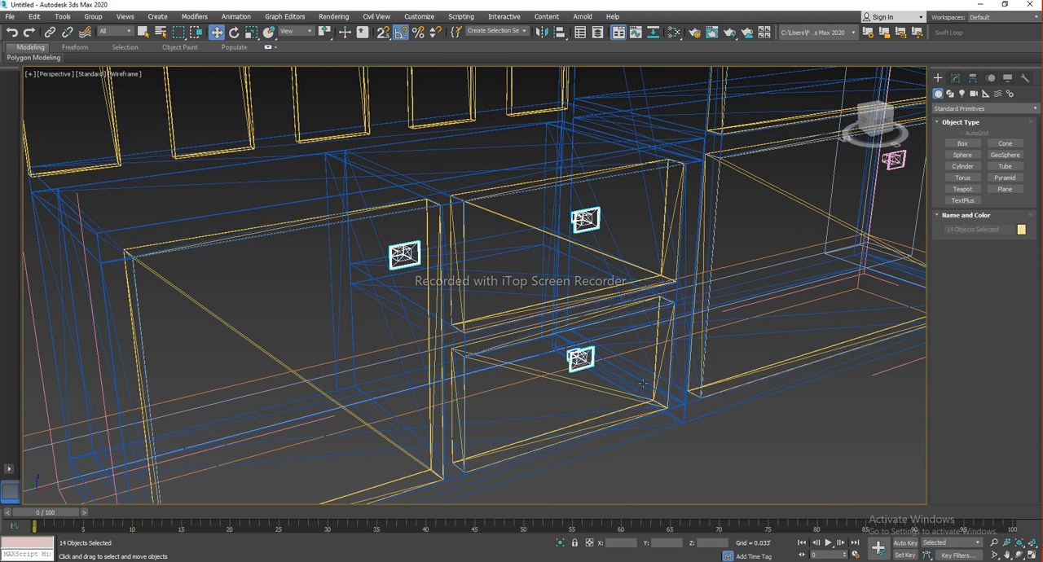
middle_click_drag(481, 427, 543, 395)
left_click(594, 306, "ctrl")
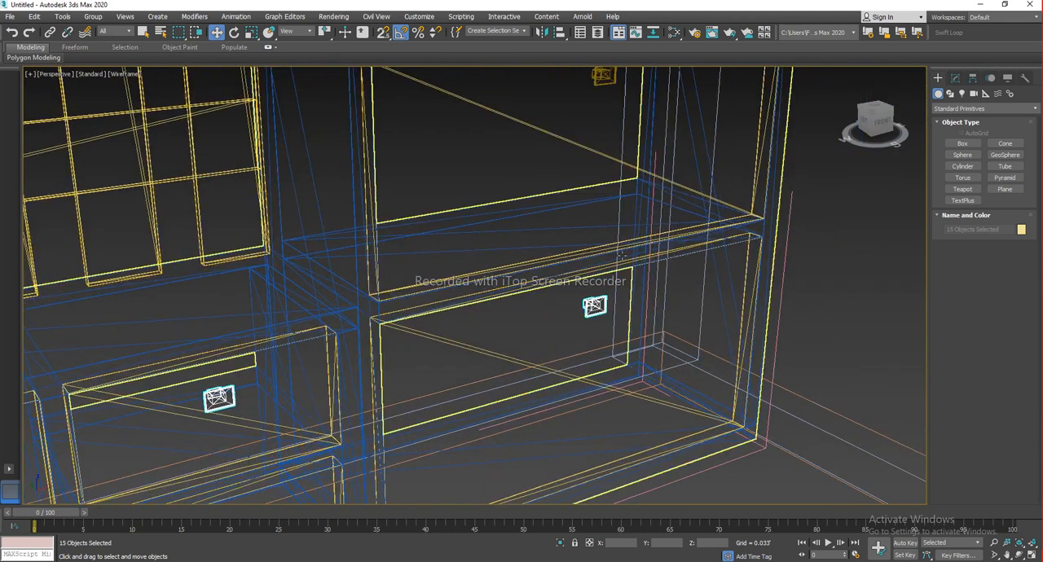
middle_click_drag(607, 146, 543, 372)
left_click(535, 326, "ctrl")
left_click(538, 215, "ctrl")
scroll(491, 320, "down", 5)
key("F3")
mouse_move(486, 263)
middle_mouse_down()
mouse_move(504, 225)
mouse_move(497, 321)
middle_mouse_up()
scroll(503, 225, "down", 5)
scroll(496, 321, "down", 5)
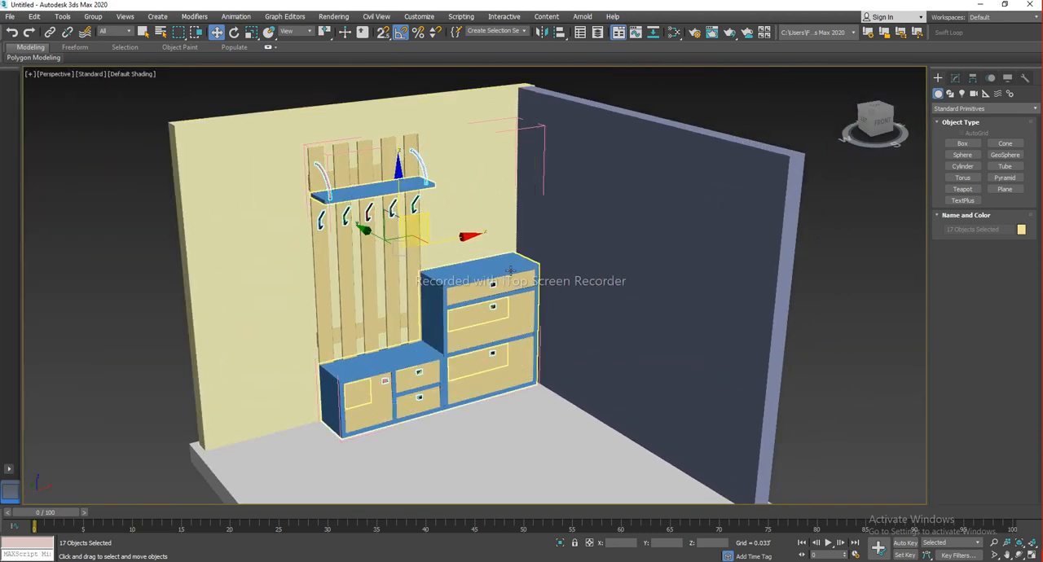
key("m")
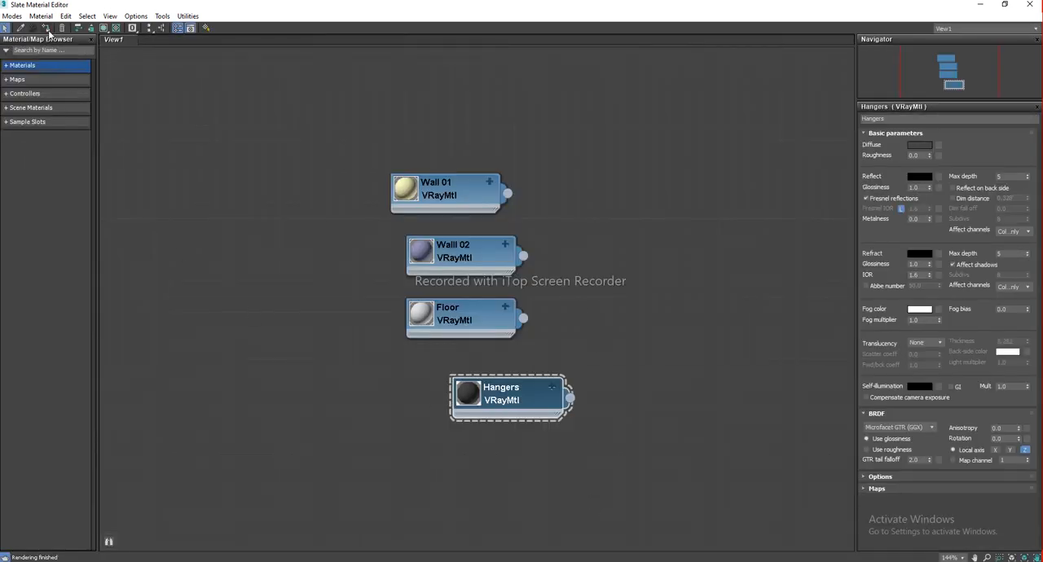
key("m")
left_click(131, 321)
mouse_move(505, 379)
middle_mouse_down("alt")
mouse_move(486, 368)
mouse_move(509, 356)
mouse_move(501, 376)
middle_mouse_up("alt")
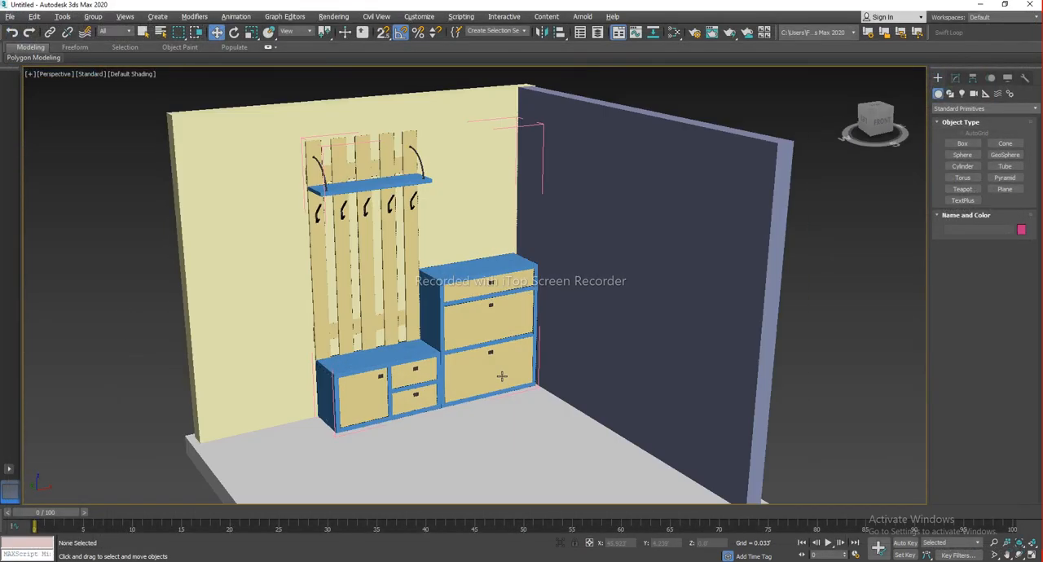
Add a new VRayMtl material node and name it Wooden 1
left_click(516, 378)
key("m")
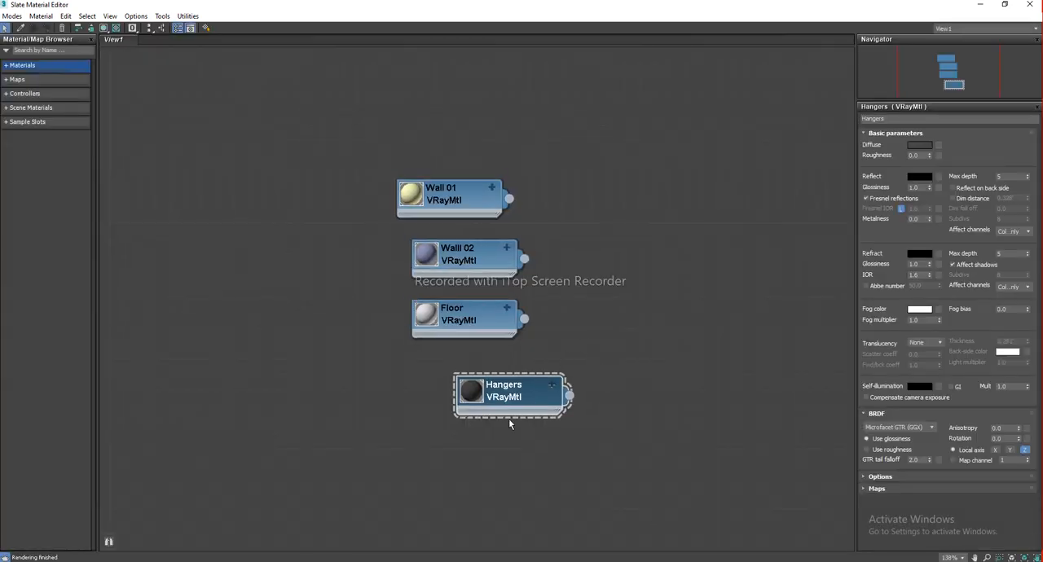
left_click_drag(506, 401, 462, 401)
middle_click_drag(559, 318, 366, 319)
left_click_drag(261, 187, 277, 200)
left_click_drag(283, 399, 617, 187, "shift")
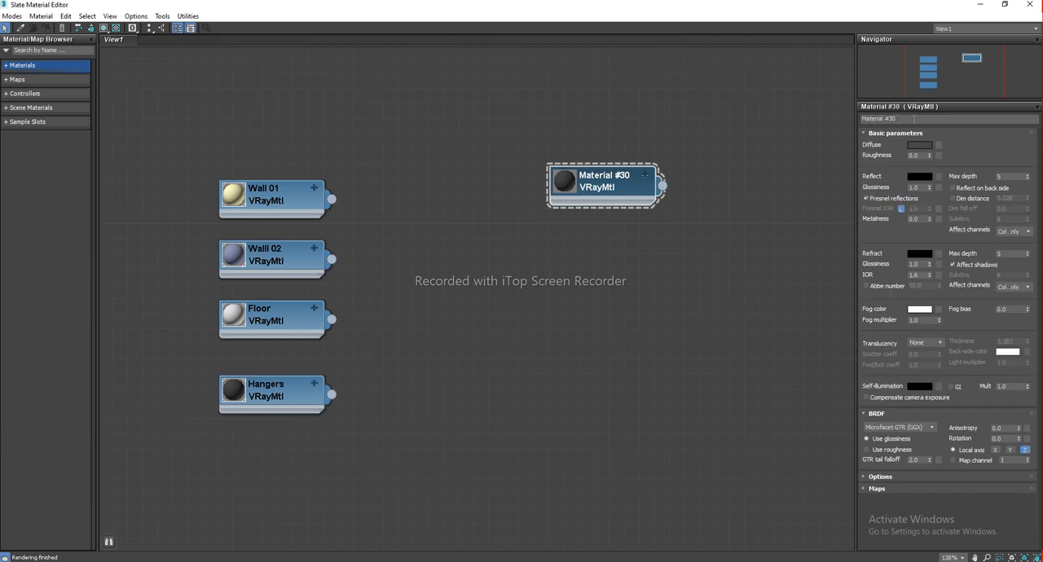
type("W")
left_click_drag(635, 196, 650, 196)
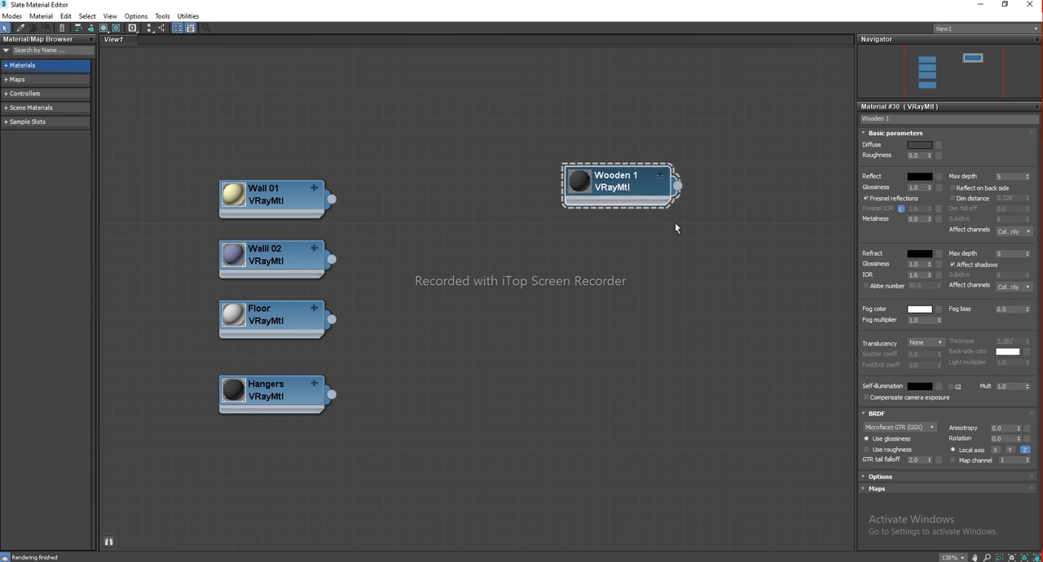
Try wiring the 52_2608_thumbnail wood image as a bitmap into Wooden 1's diffuse and other map slots
left_click(659, 175)
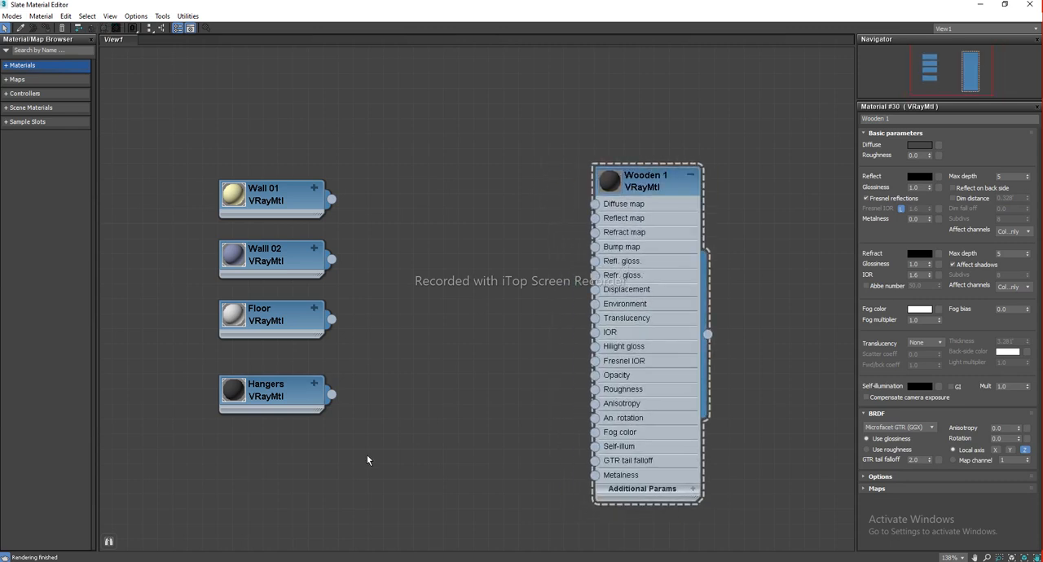
key("alt+Tab")
left_click(601, 490)
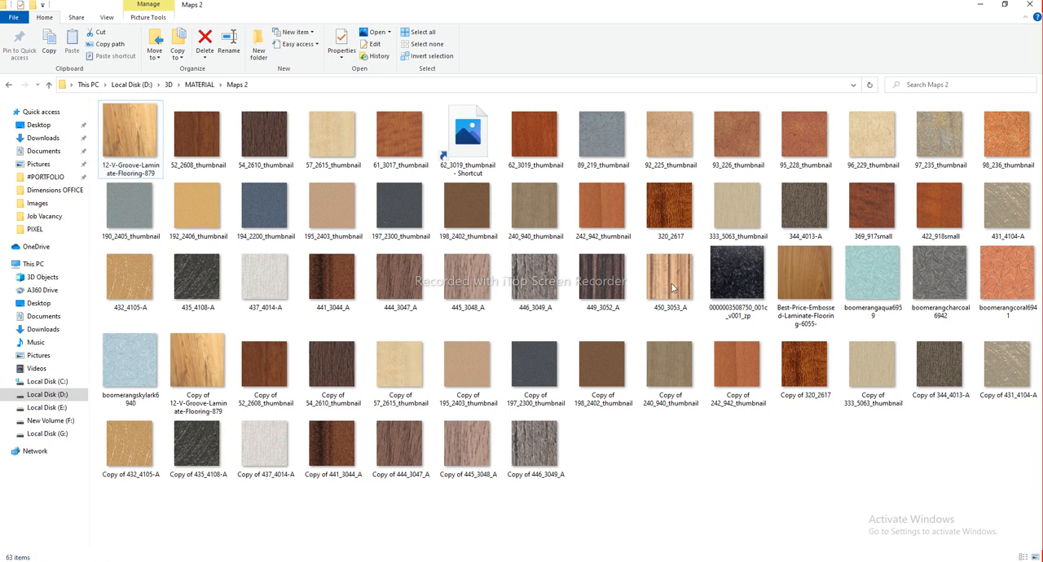
left_click(208, 140)
left_click_drag(208, 140, 488, 198)
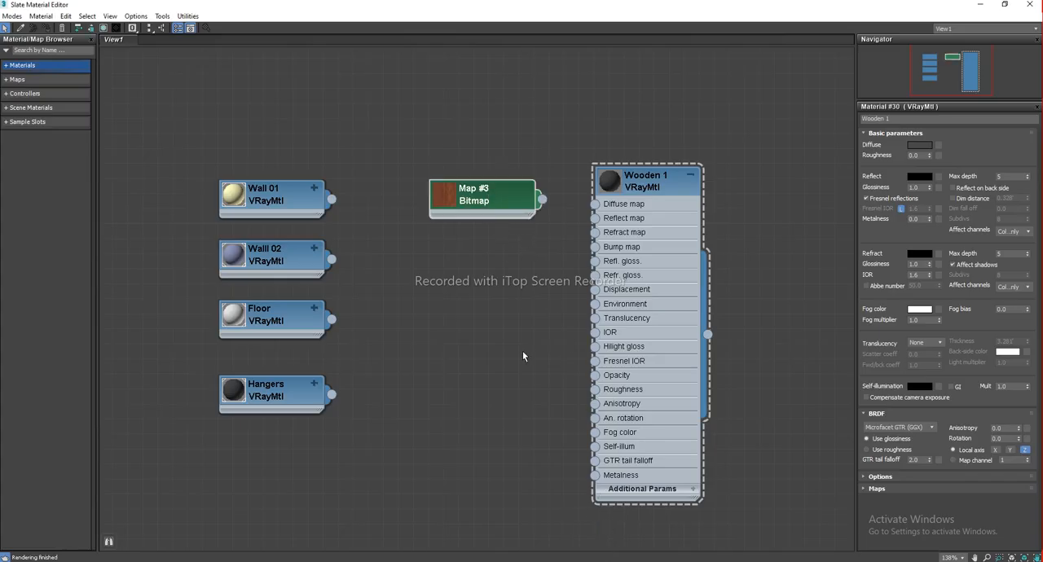
left_click_drag(483, 197, 473, 161)
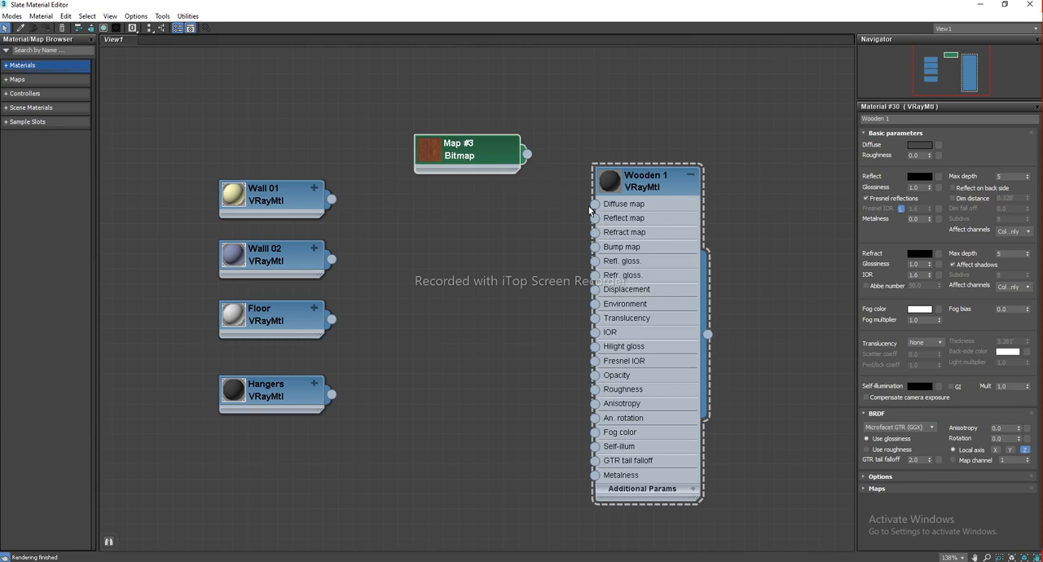
left_click_drag(527, 156, 594, 204)
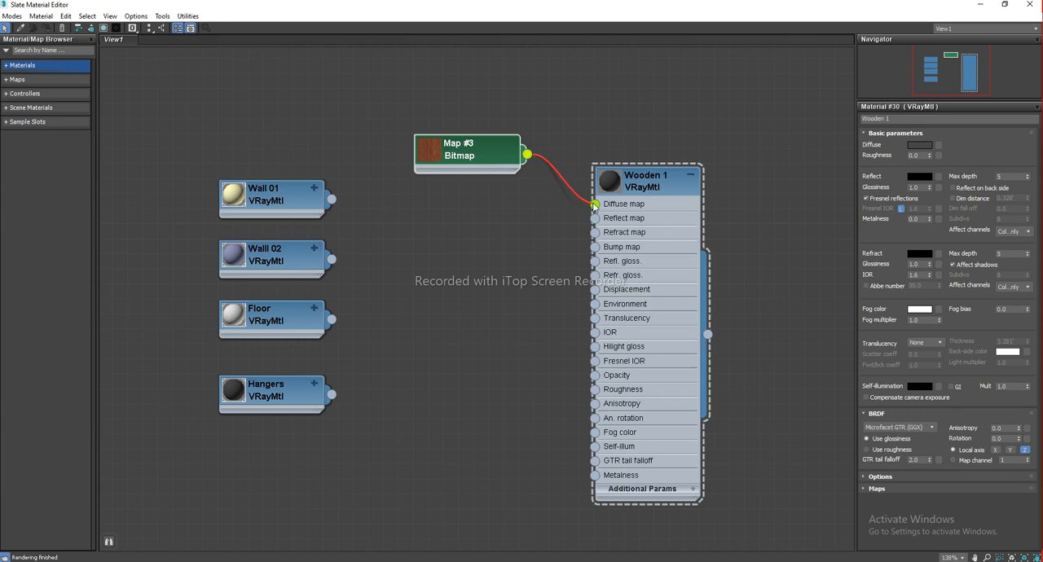
left_click(547, 256)
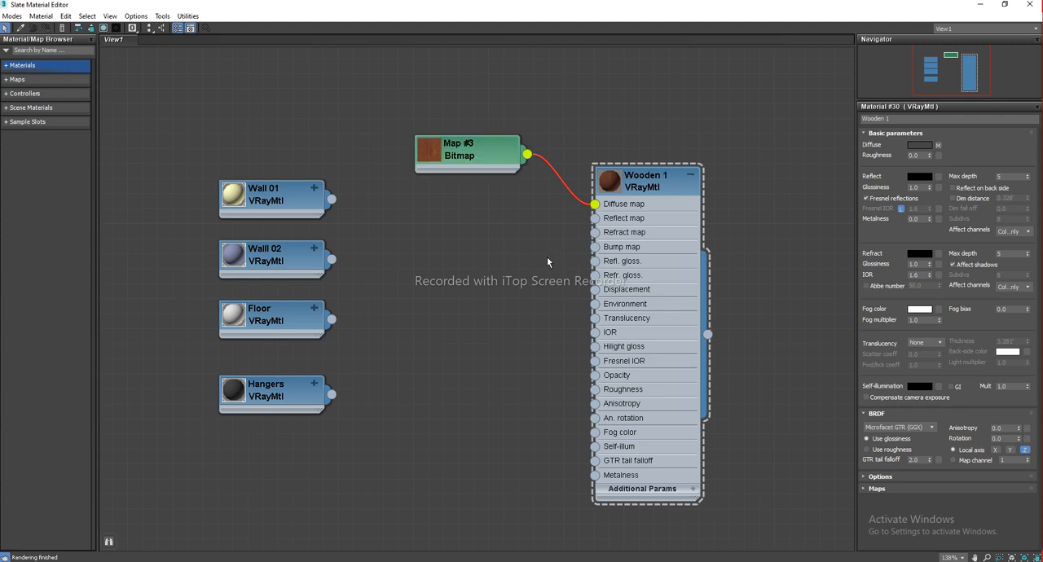
mouse_move(497, 169)
left_mouse_down()
mouse_move(492, 297)
mouse_move(496, 185)
left_mouse_up()
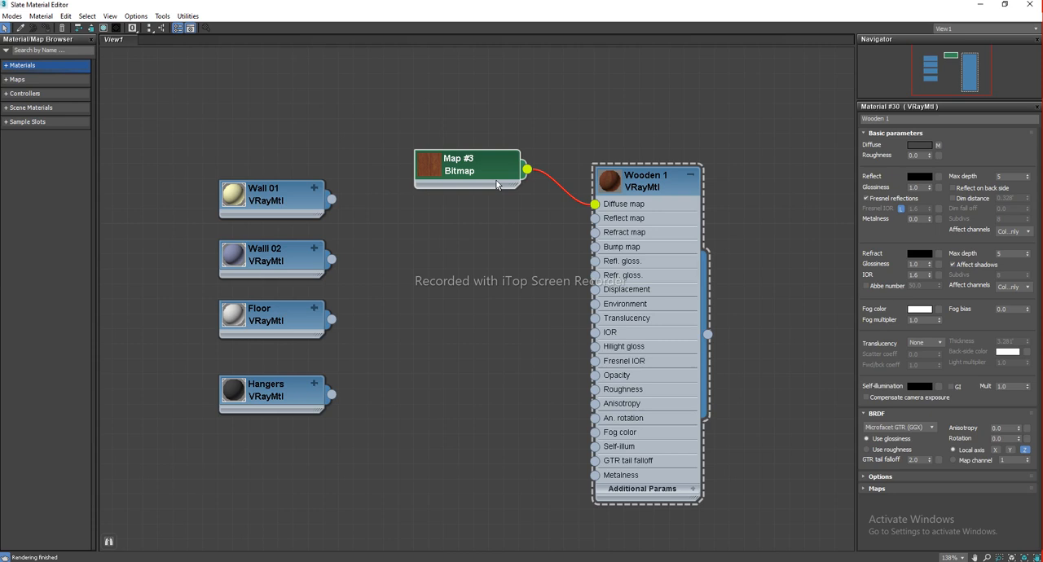
left_click_drag(528, 172, 595, 303)
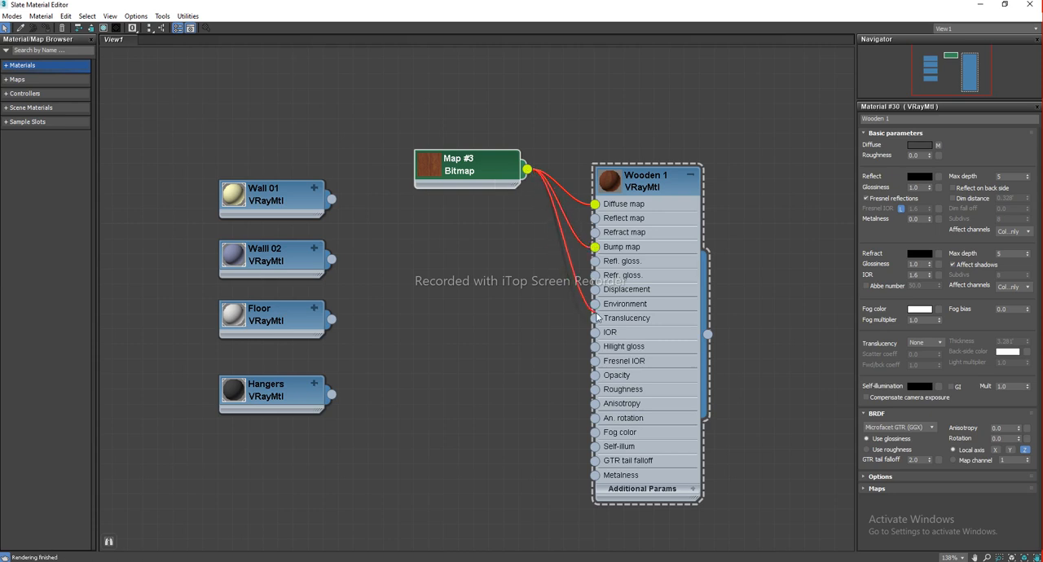
left_click_drag(503, 181, 496, 150)
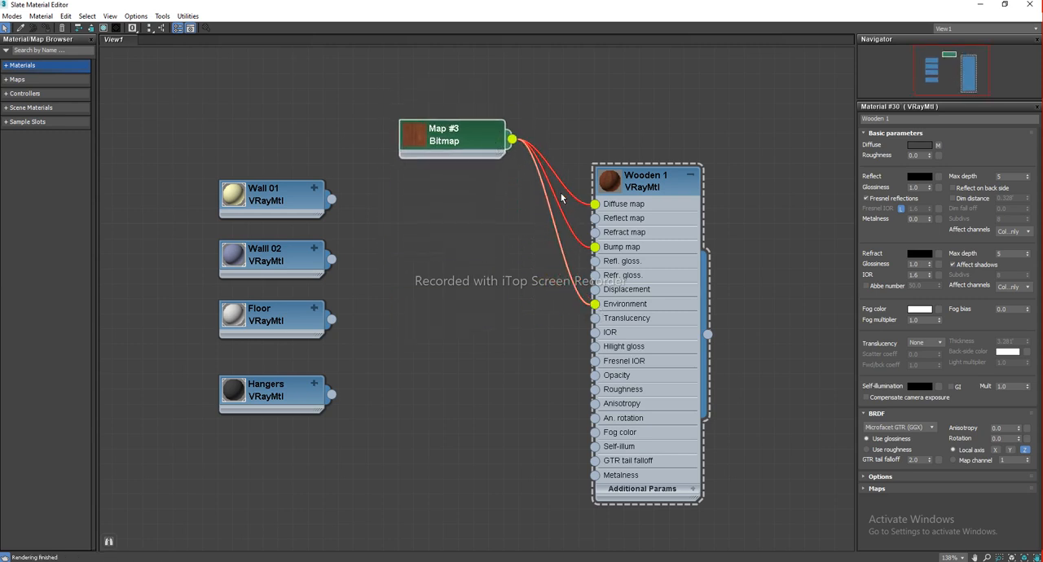
left_click_drag(595, 248, 569, 237)
left_click_drag(594, 304, 564, 306)
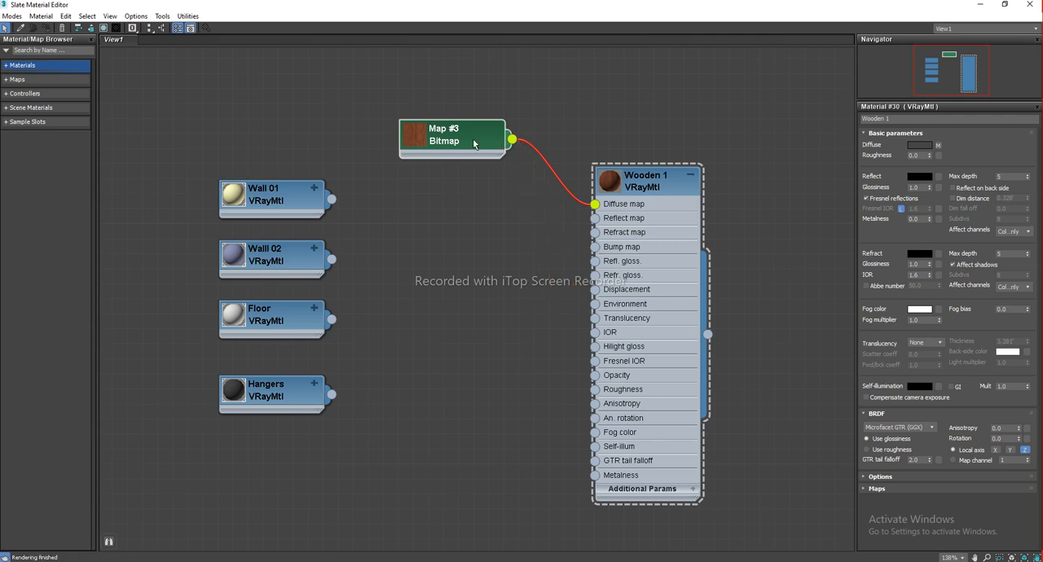
left_click_drag(474, 144, 453, 146)
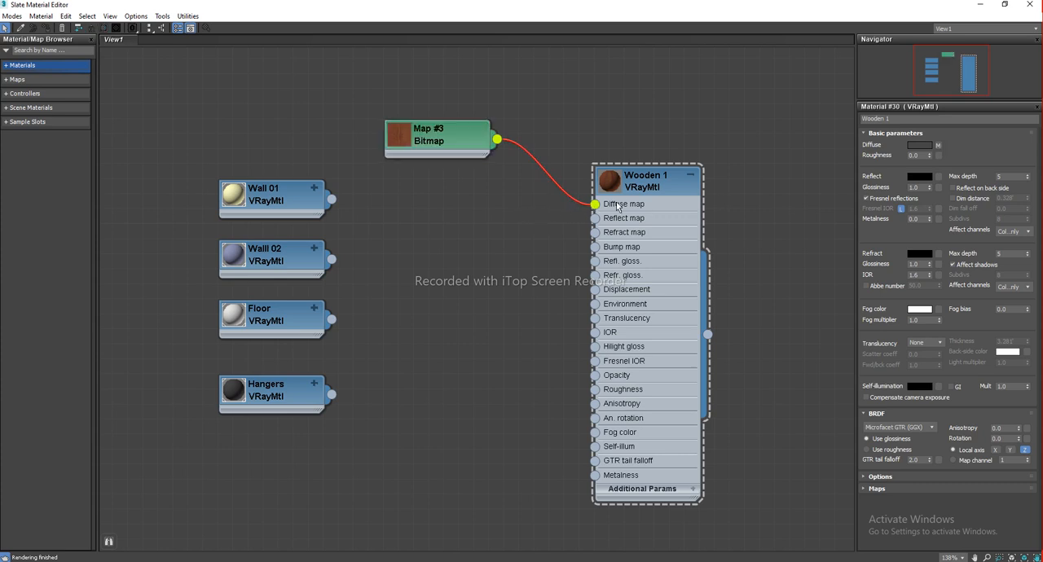
left_click_drag(594, 205, 552, 226)
left_click(436, 138)
key("Delete")
Add the 52_2608_thumbnail wood image as a bitmap and connect it to Wooden 1's diffuse map
key("alt+Tab")
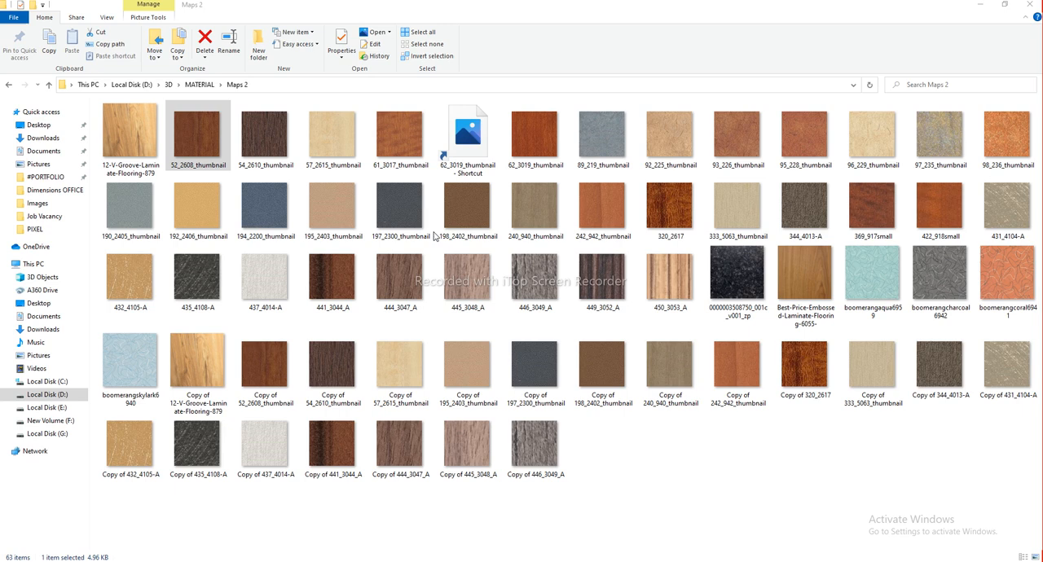
left_click_drag(208, 133, 939, 149)
left_click_drag(456, 189, 481, 157)
left_click(690, 175)
left_click(652, 183)
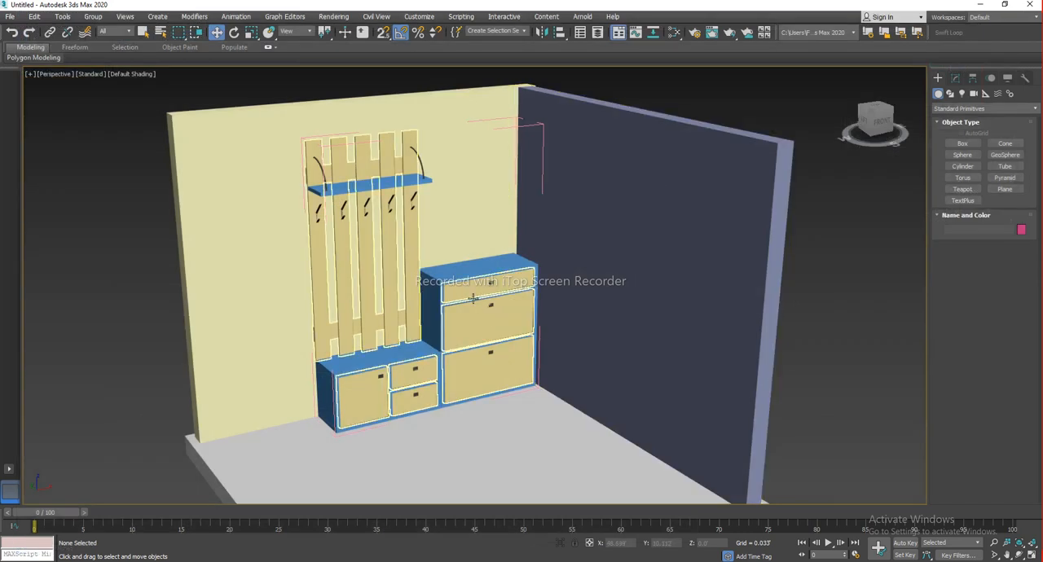
Select the cabinet frame object and assign the Wooden 1 material to it
left_click(443, 261)
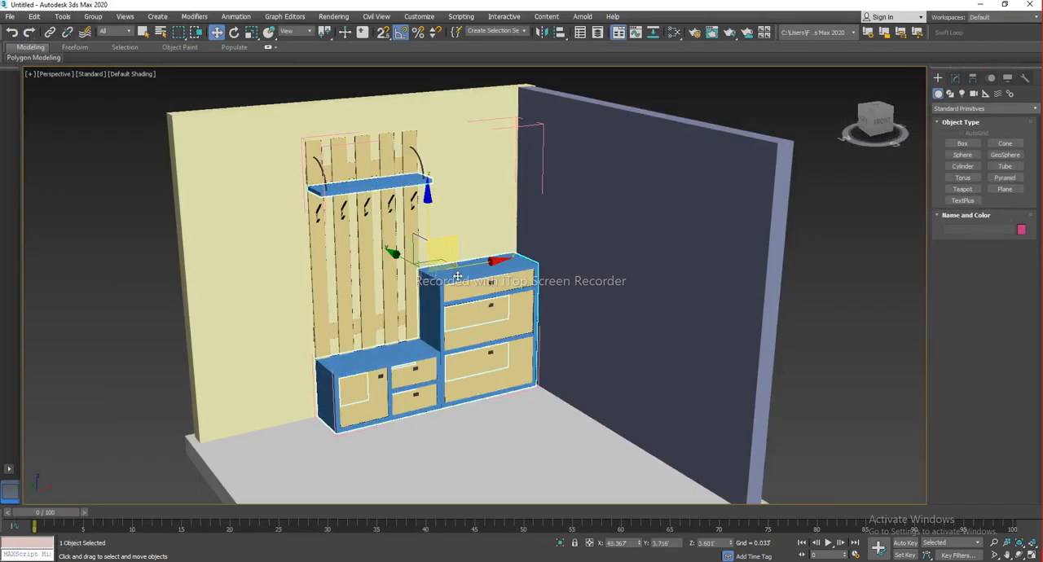
left_click_drag(443, 260, 450, 291)
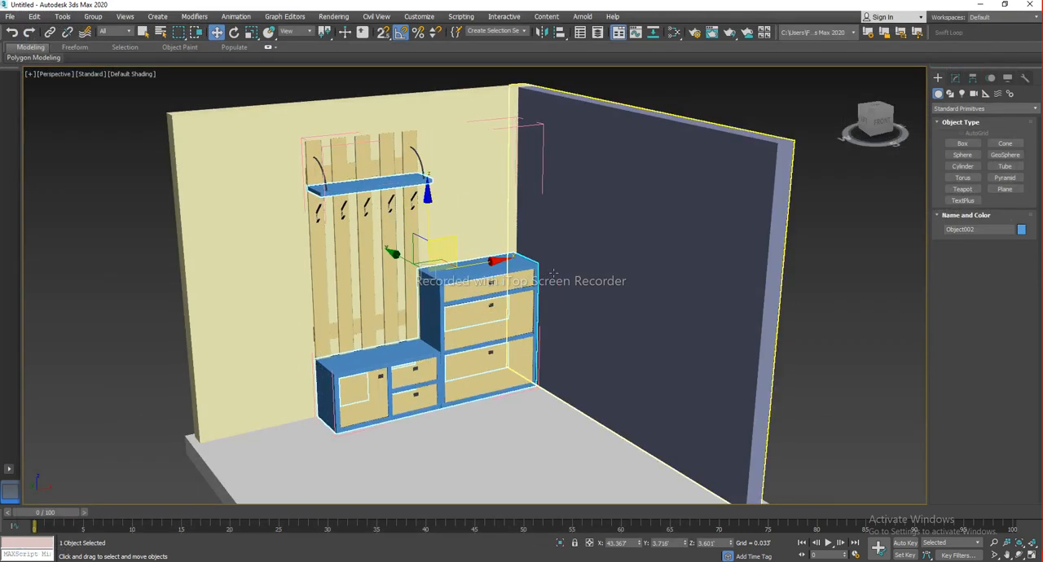
key("m")
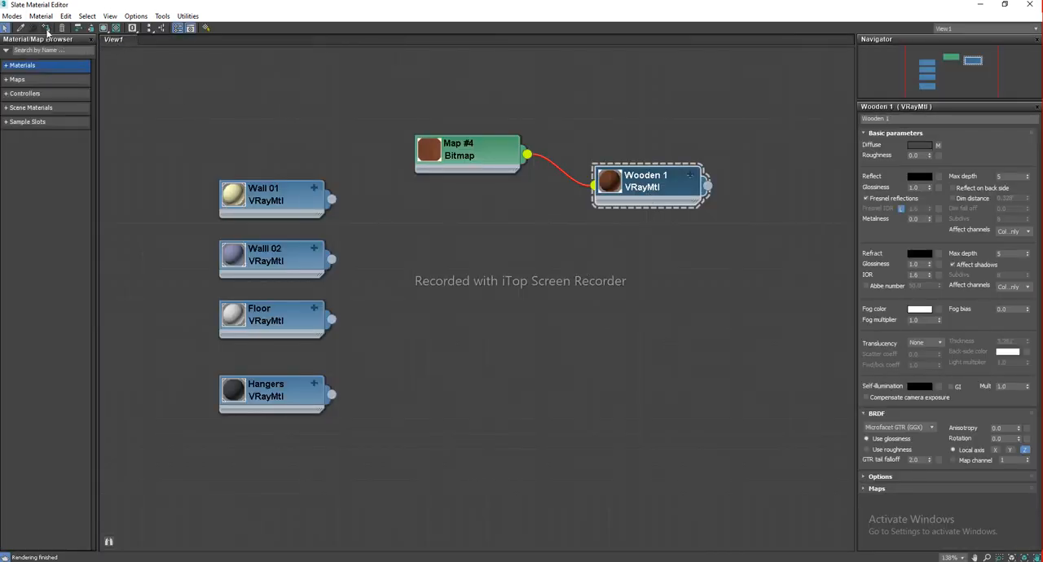
middle_click_drag(508, 315, 521, 337)
key("m")
scroll(476, 328, "up", 5)
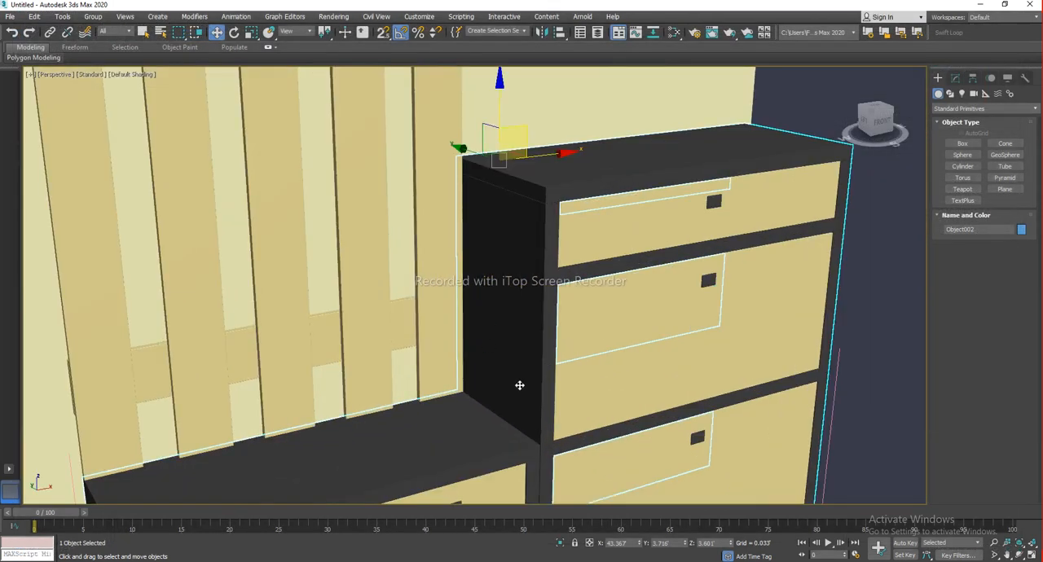
Turn on showing the Wooden 1 shaded material with its wood texture in the viewport
key("m")
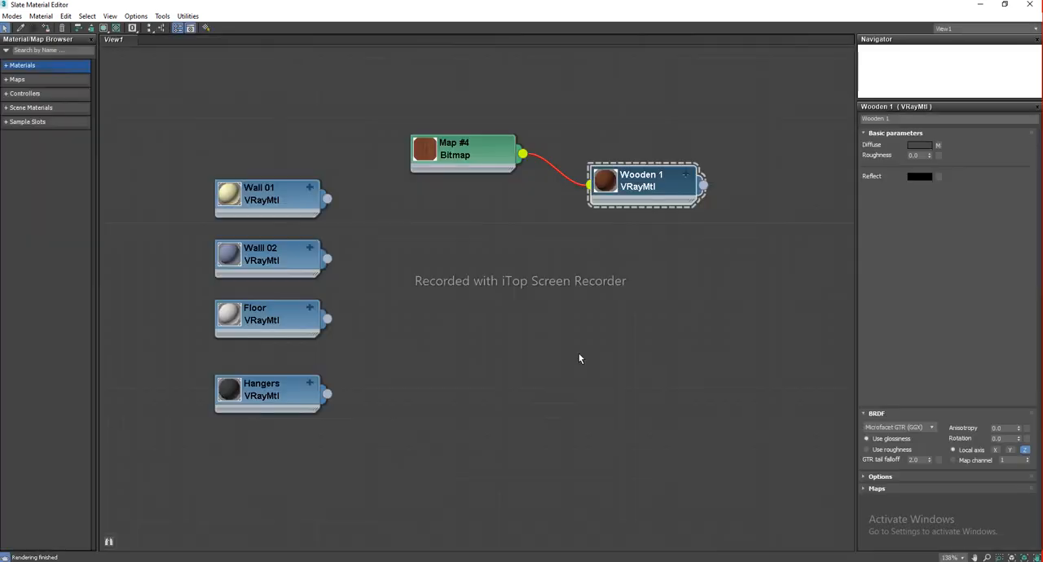
left_click(639, 189)
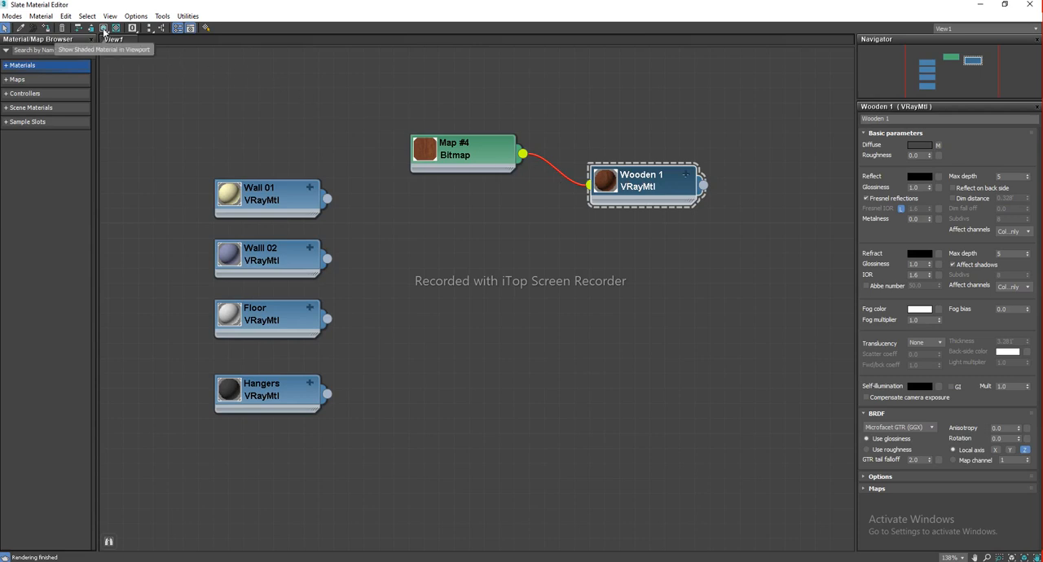
left_click(104, 29)
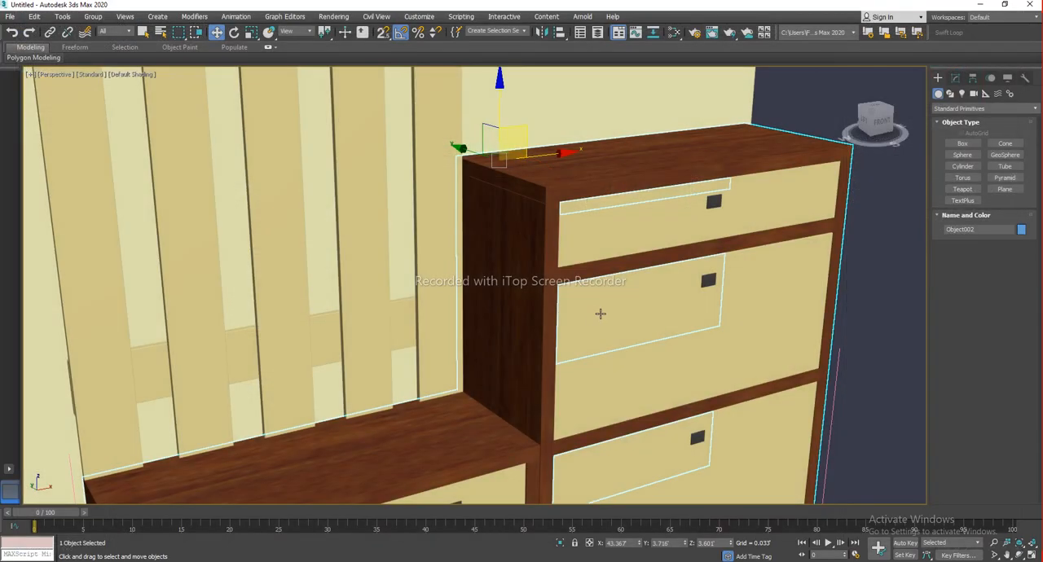
middle_click_drag(600, 311, 527, 308, "alt")
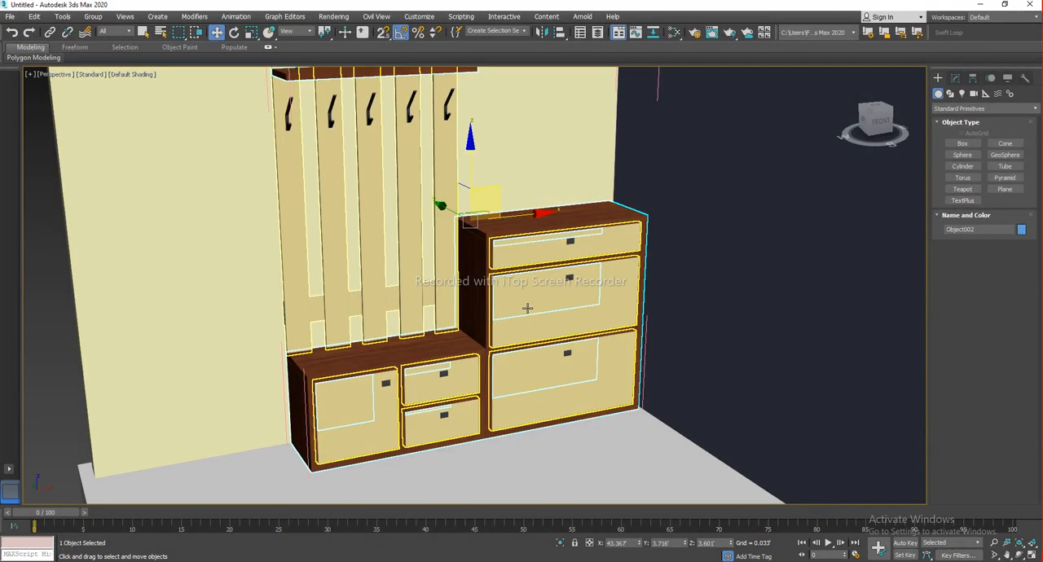
key("m")
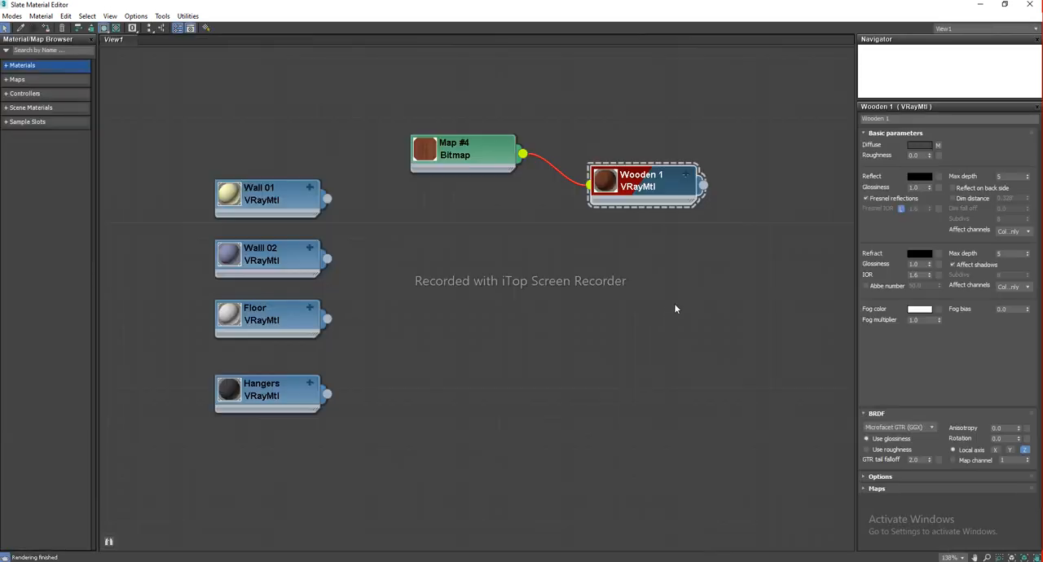
Duplicate Wooden 1 as a new VRayMtl and connect the 96_229_thumbnail wood image as its diffuse bitmap
middle_click_drag(673, 274, 624, 266)
left_click_drag(595, 172, 606, 329, "shift")
left_click_drag(427, 159, 396, 144)
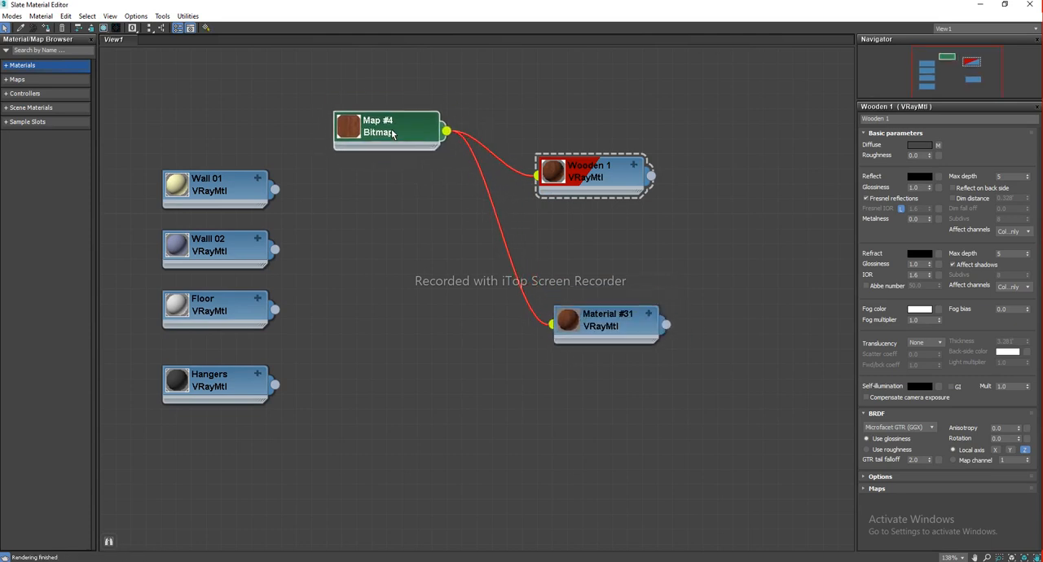
left_click(650, 314)
left_click_drag(554, 343, 512, 363)
left_click_drag(620, 311, 619, 297)
key("alt+Tab")
left_click(143, 137)
left_click_drag(128, 128, 395, 210)
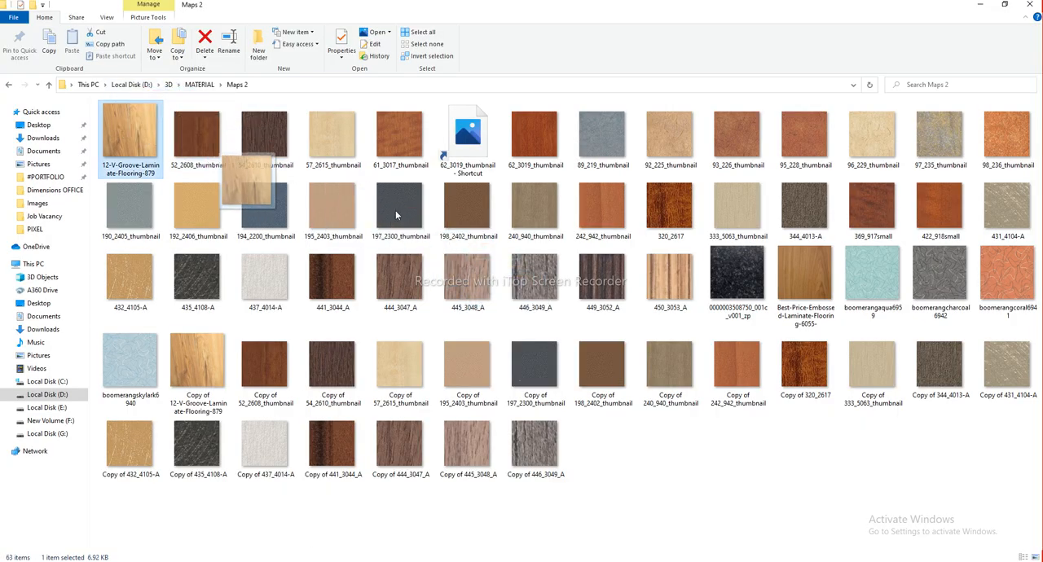
left_click(878, 141)
left_click_drag(873, 129, 553, 327)
left_click_drag(616, 312, 600, 311)
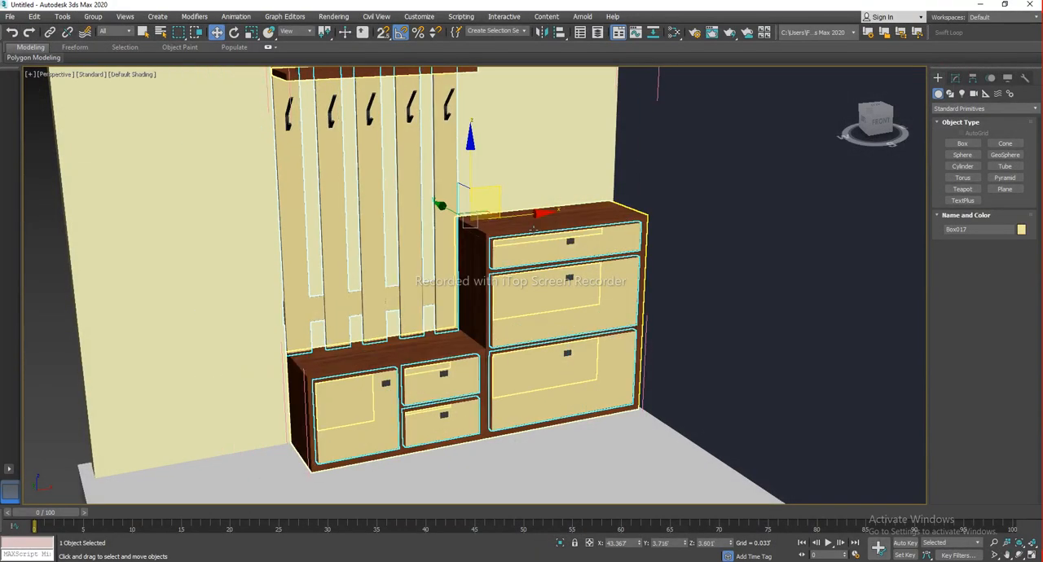
Turn on showing Material #31 shaded with its light wood texture in the viewport
key("m")
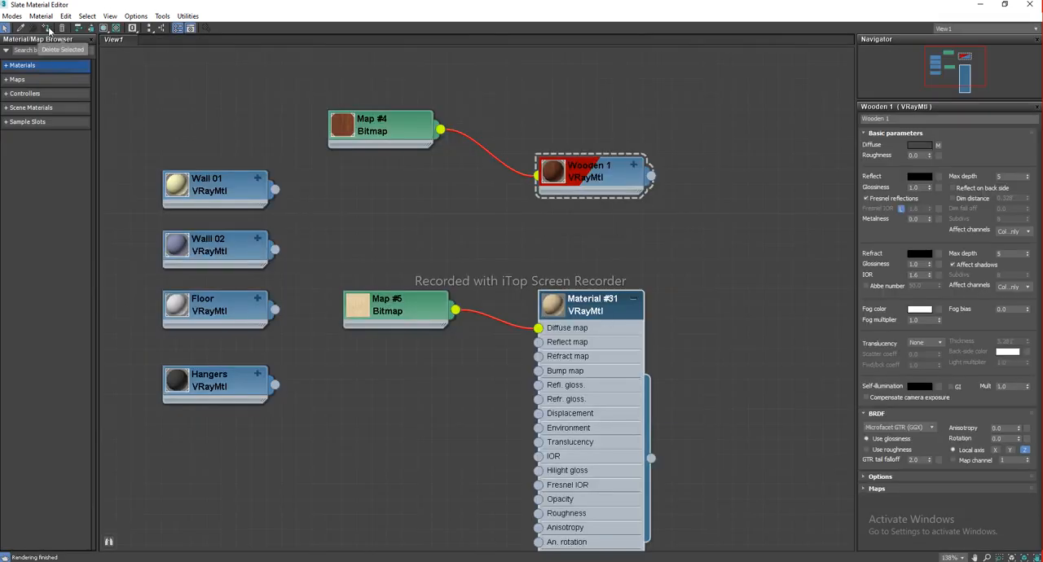
middle_click_drag(583, 258, 589, 235)
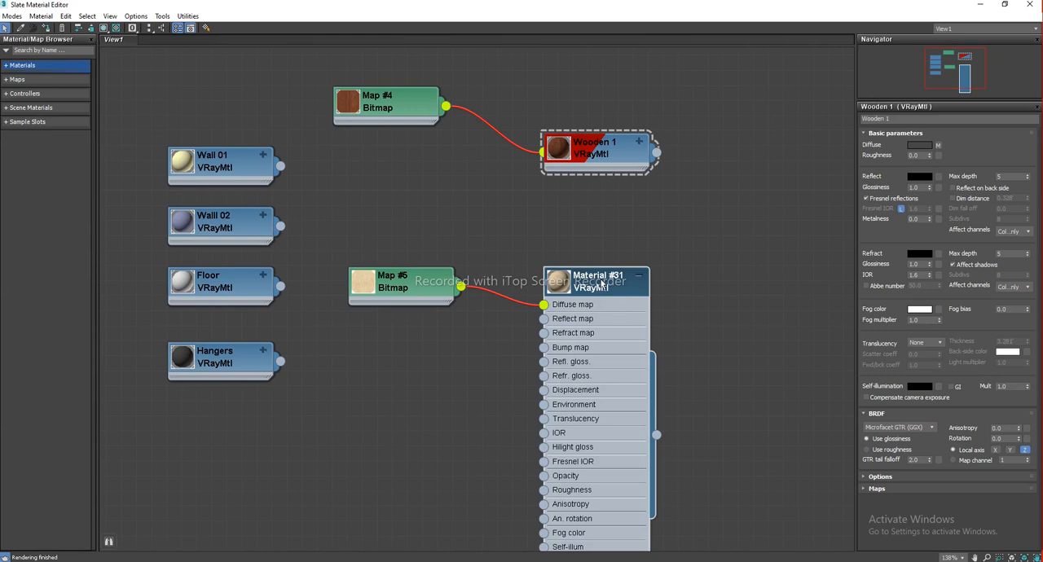
left_click(104, 29)
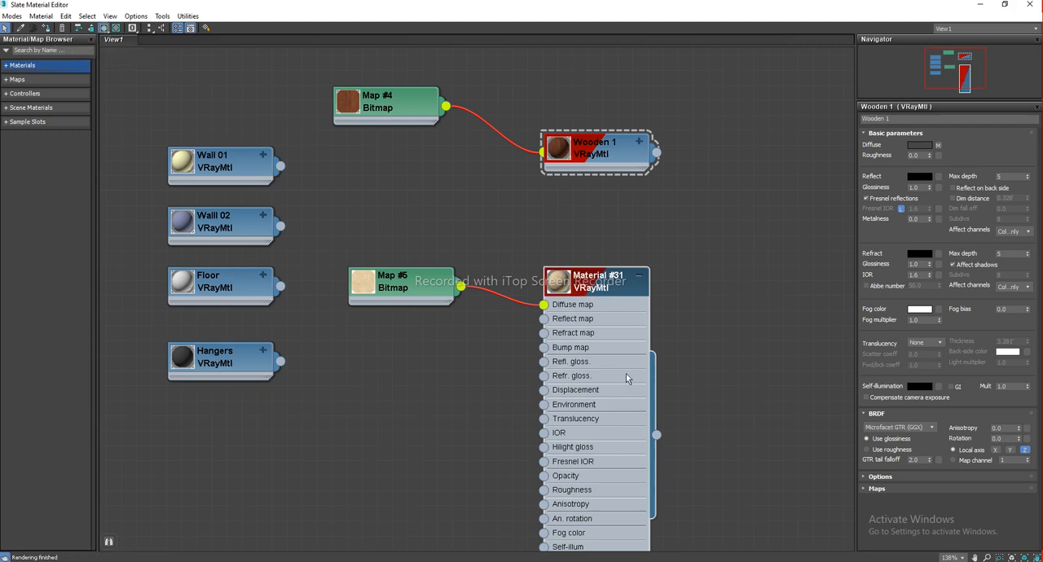
key("m")
middle_click_drag(517, 306, 514, 305, "alt")
scroll(545, 310, "up", 8)
scroll(554, 336, "down", 4)
scroll(481, 308, "down", 10)
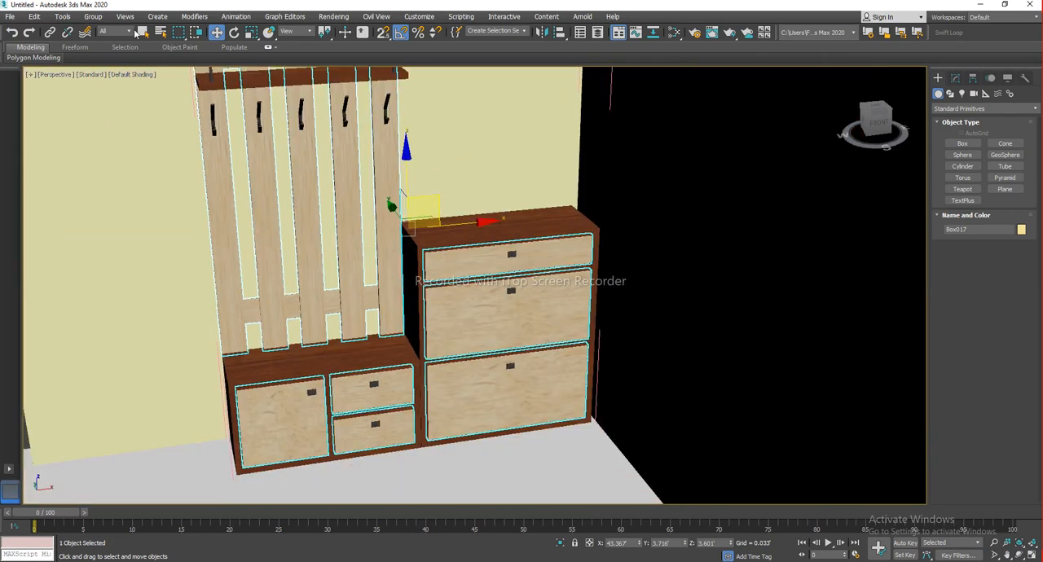
Close the opened furniture group so the whole Furniture001 group is selected
left_click(92, 16)
left_click(102, 88)
left_click(520, 280)
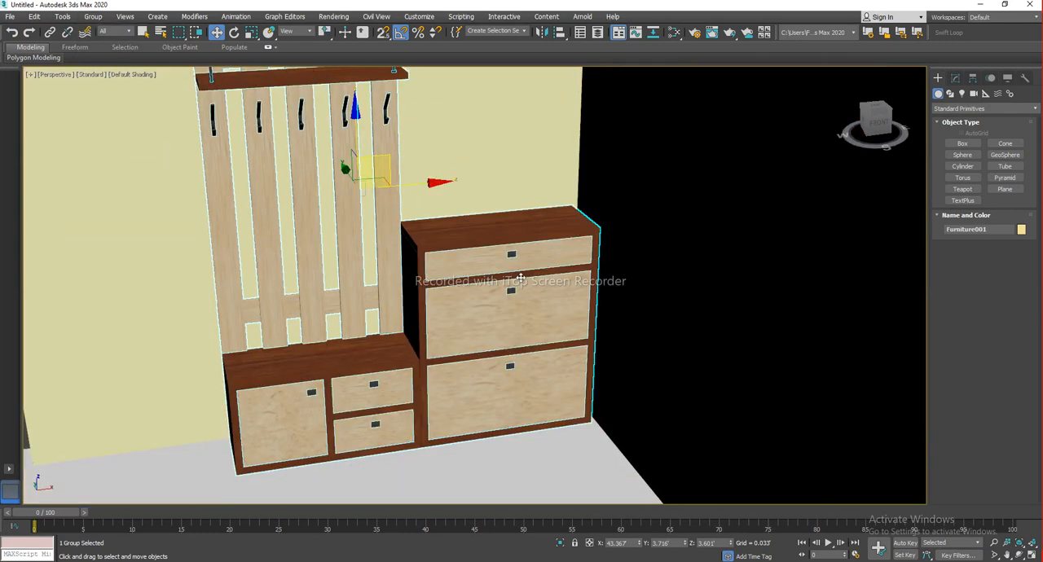
scroll(520, 279, "down", 8)
left_click(264, 337)
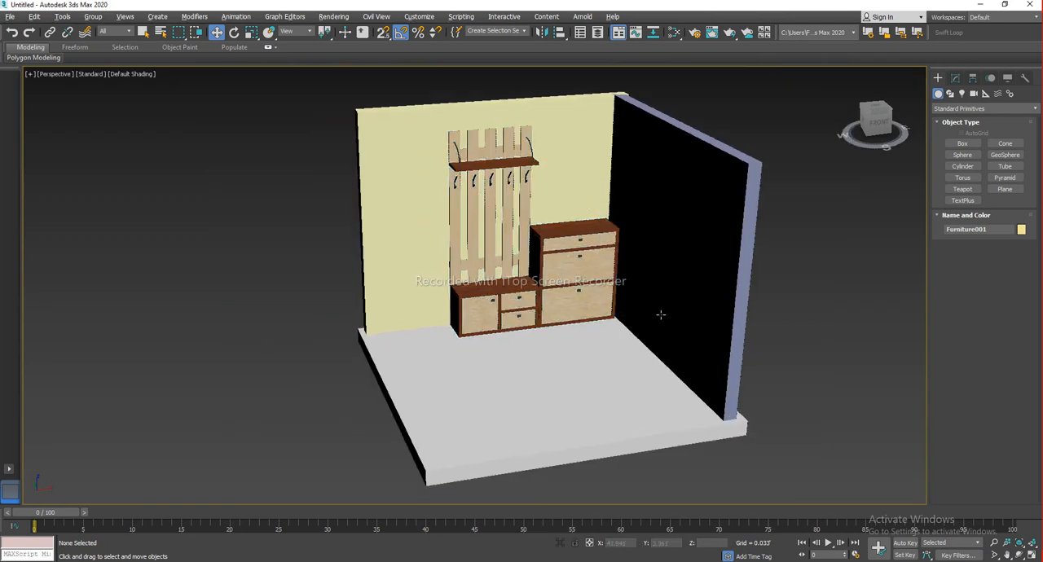
scroll(659, 314, "down", 4)
scroll(604, 283, "down", 4)
middle_click_drag(605, 283, 543, 305, "alt")
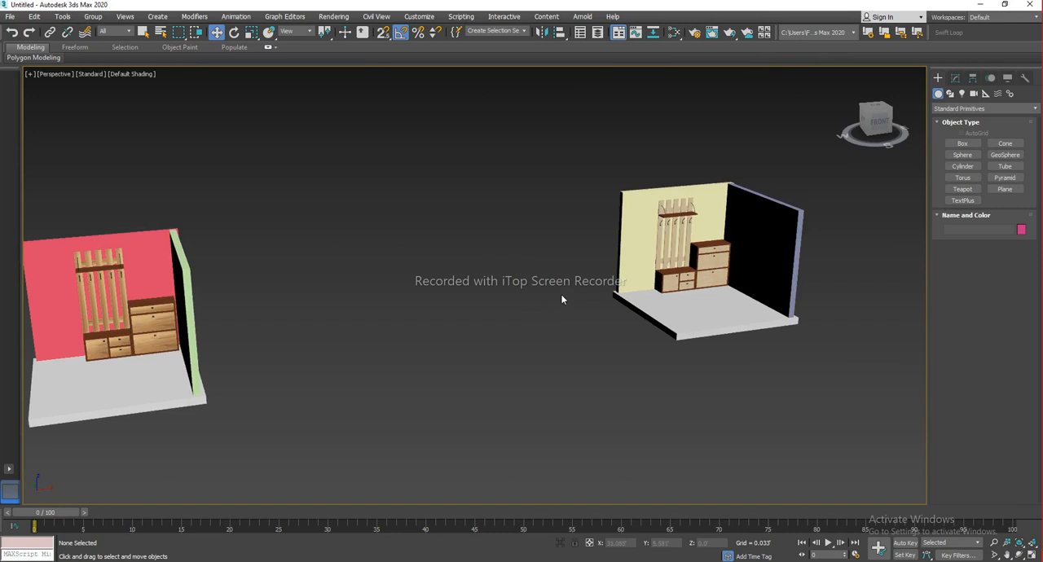
scroll(705, 261, "up", 6)
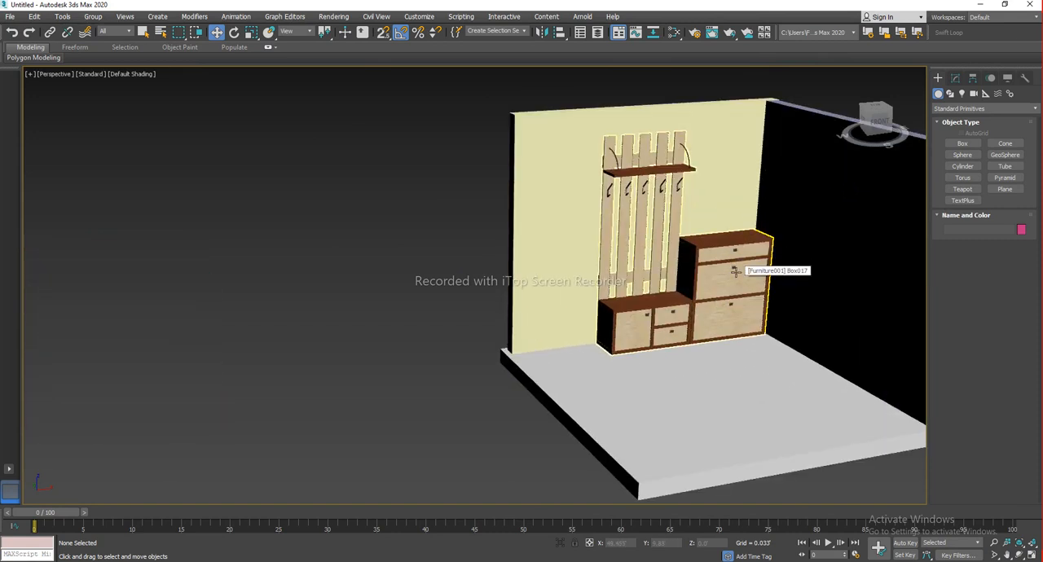
middle_click_drag(733, 272, 707, 269)
Rearrange the bitmap and material nodes and collapse Material #31's map slot list
key("m")
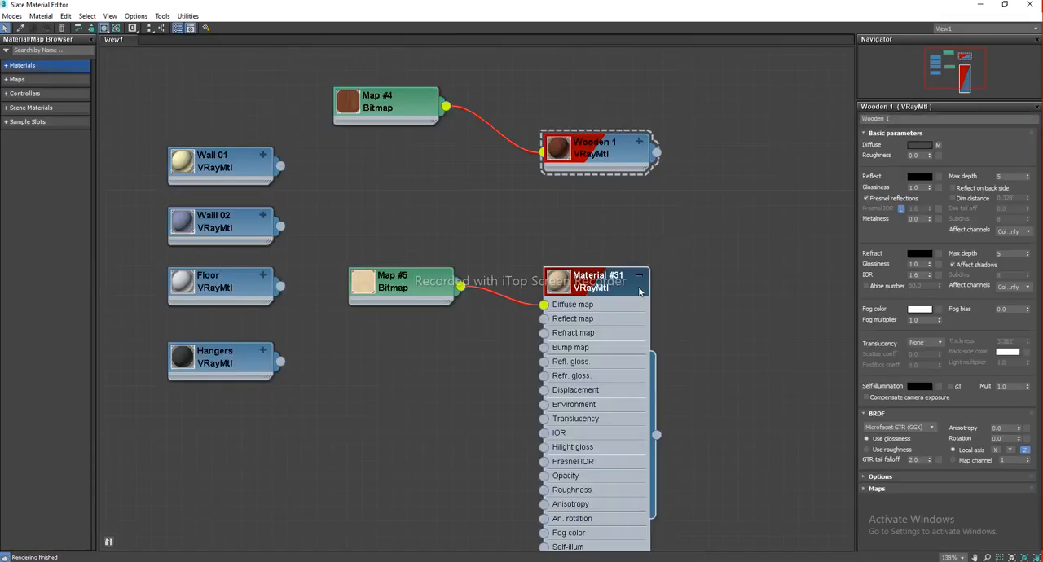
middle_click_drag(641, 287, 605, 279)
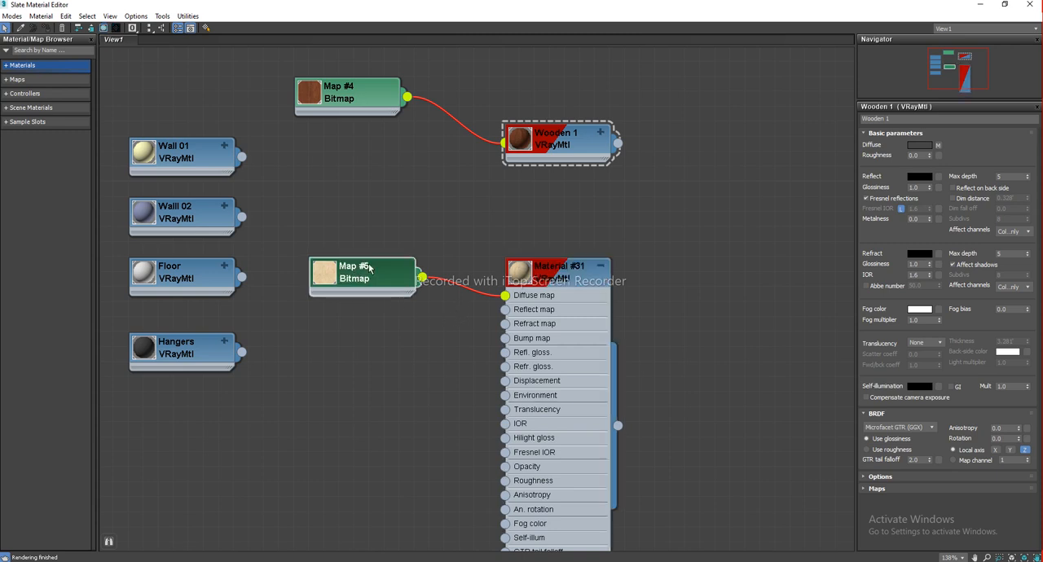
left_click_drag(355, 276, 371, 246)
left_click(564, 281)
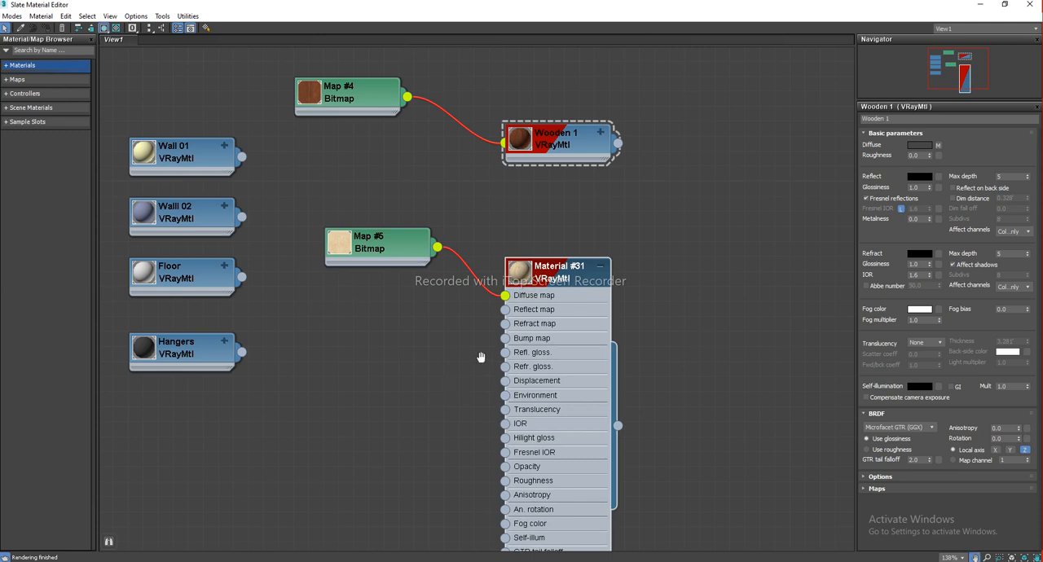
middle_click_drag(593, 295, 575, 296)
left_click_drag(571, 284, 586, 254)
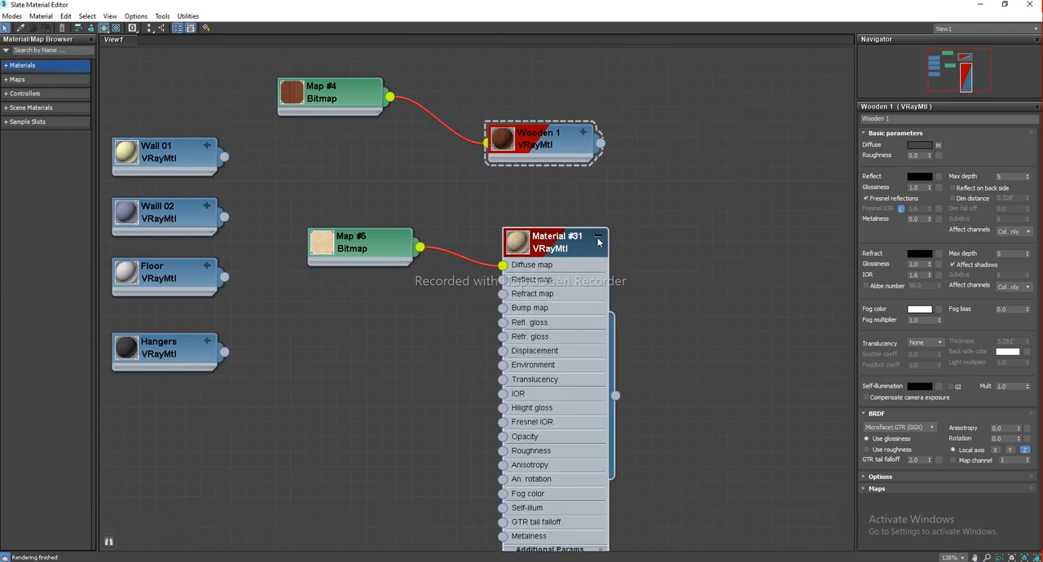
left_click(598, 238)
mouse_move(395, 256)
left_mouse_down()
mouse_move(401, 236)
mouse_move(396, 258)
left_mouse_up()
scroll(533, 259, "down", 1)
middle_click_drag(532, 258, 519, 340)
left_click_drag(359, 323, 372, 294)
left_click_drag(353, 190, 369, 203)
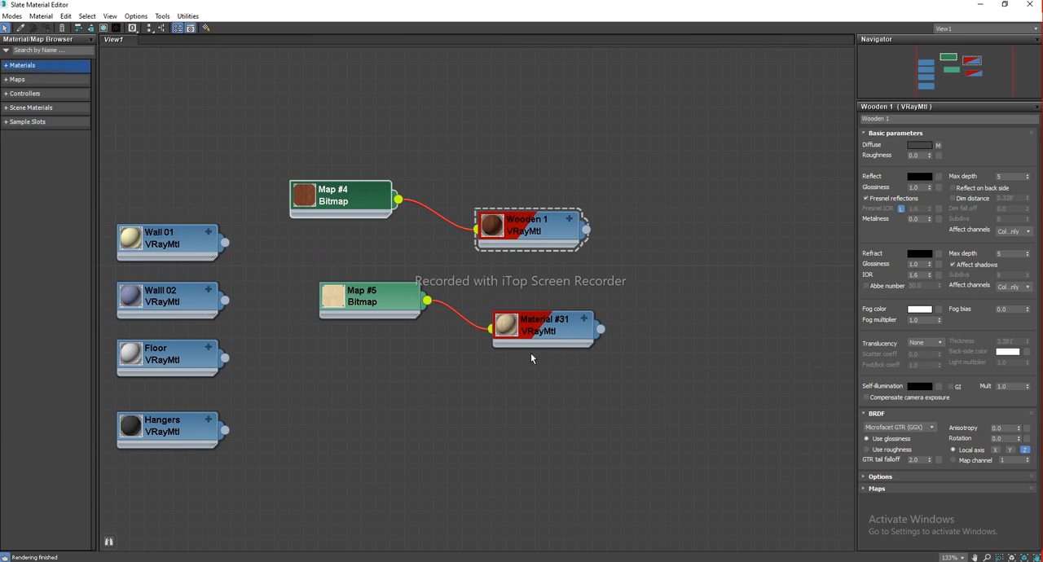
Switch to the browser and search Google Images for texture node
mouse_move(518, 561)
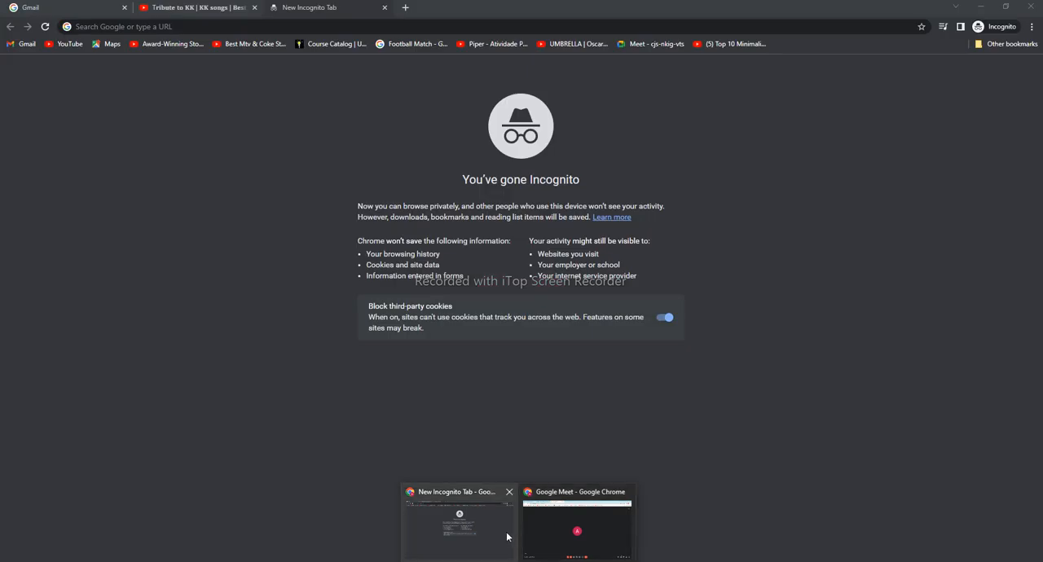
left_click(506, 537)
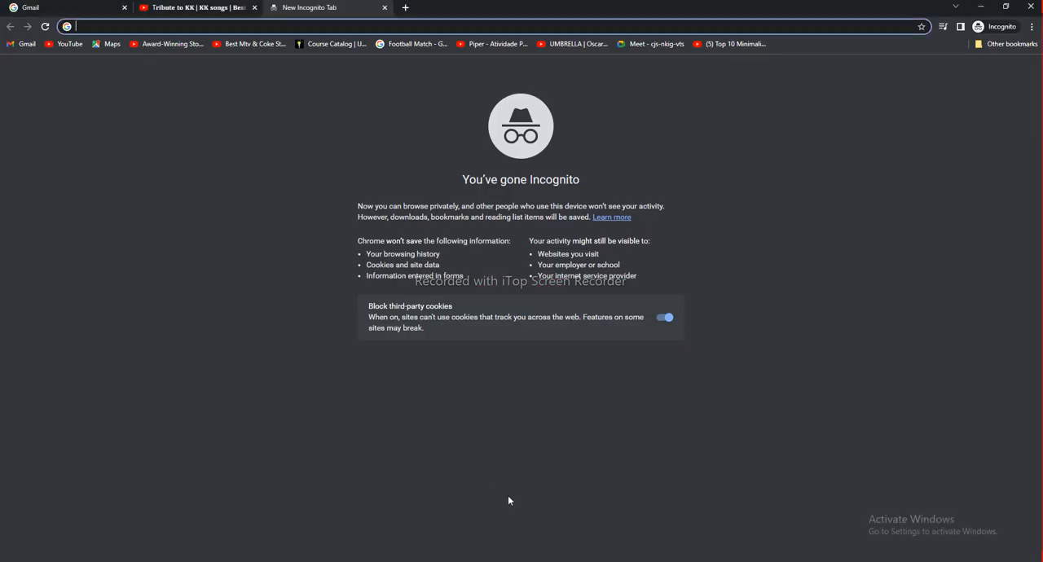
type("goog")
key("Return")
type("te")
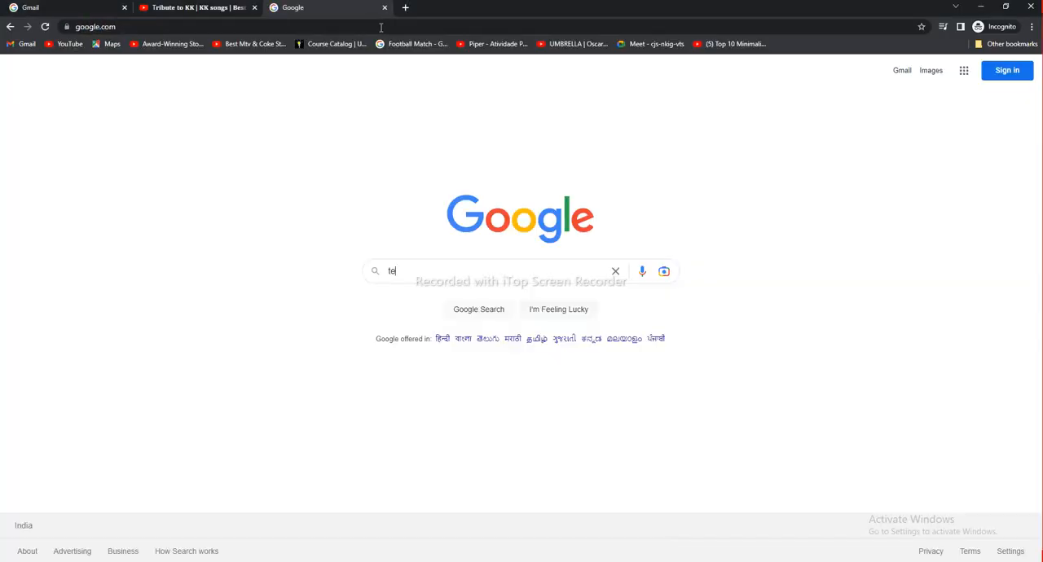
type("xture node")
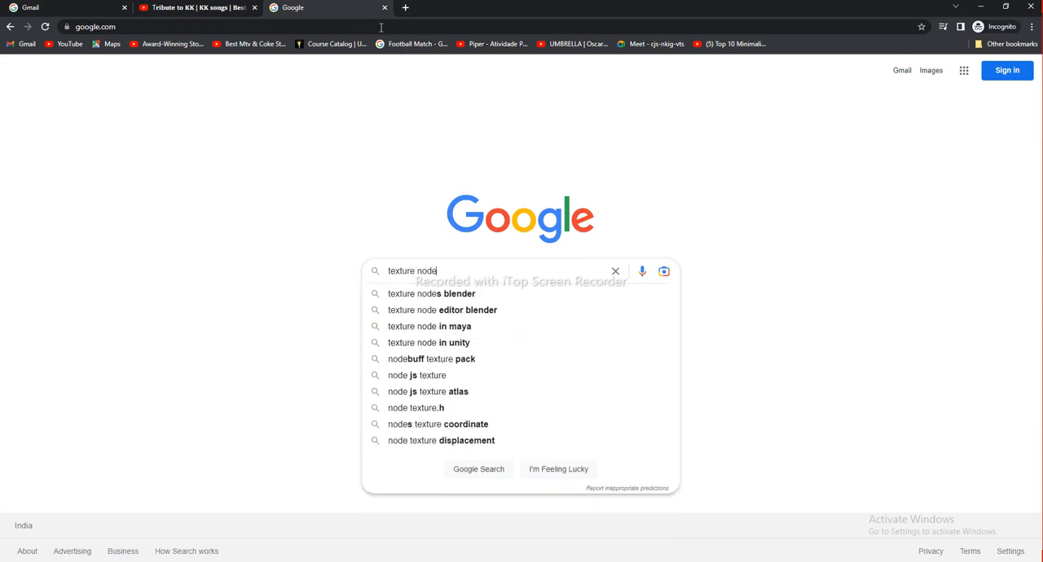
key("Return")
left_click(173, 117)
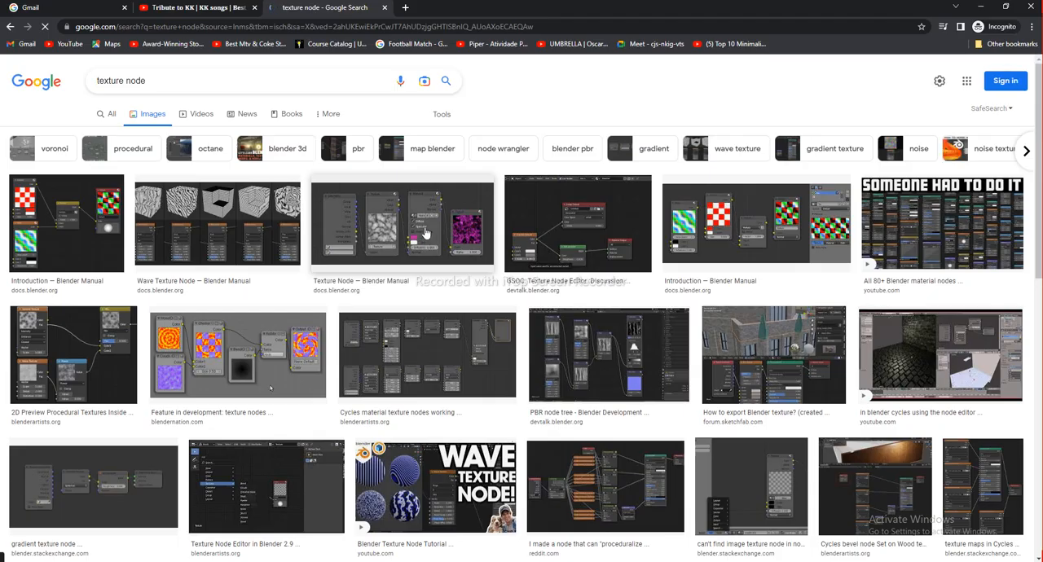
Browse the texture node image results and open a large node-graph image in a new tab
key("alt+Tab")
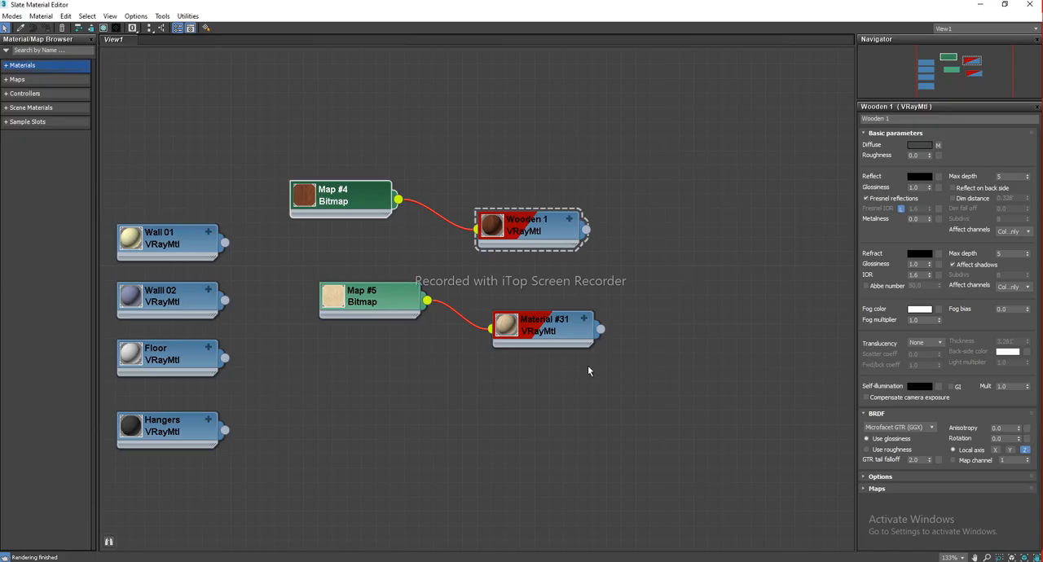
key("alt+Tab")
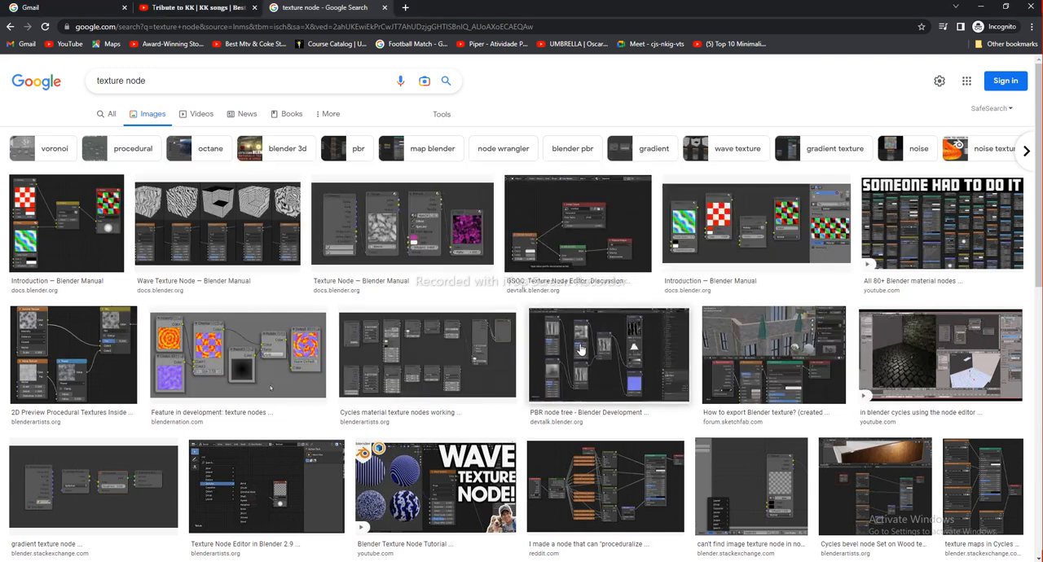
left_click(580, 349)
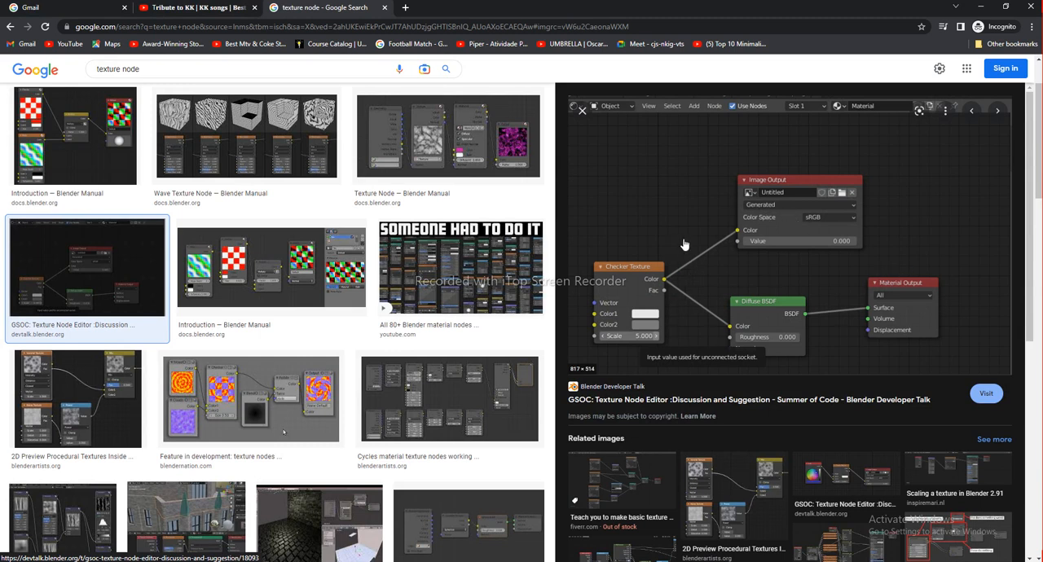
scroll(685, 248, "down", 2)
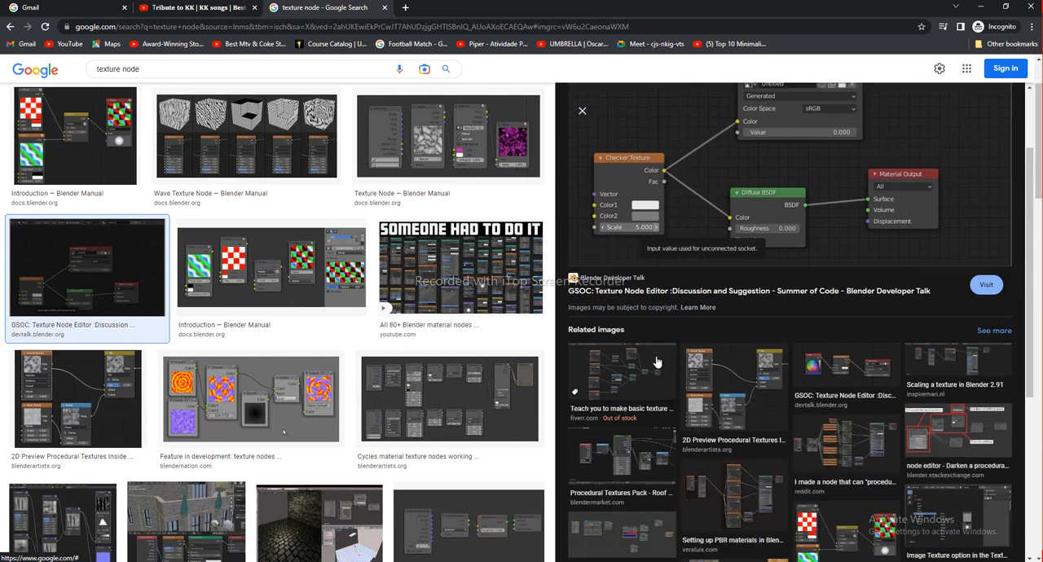
left_click(728, 388)
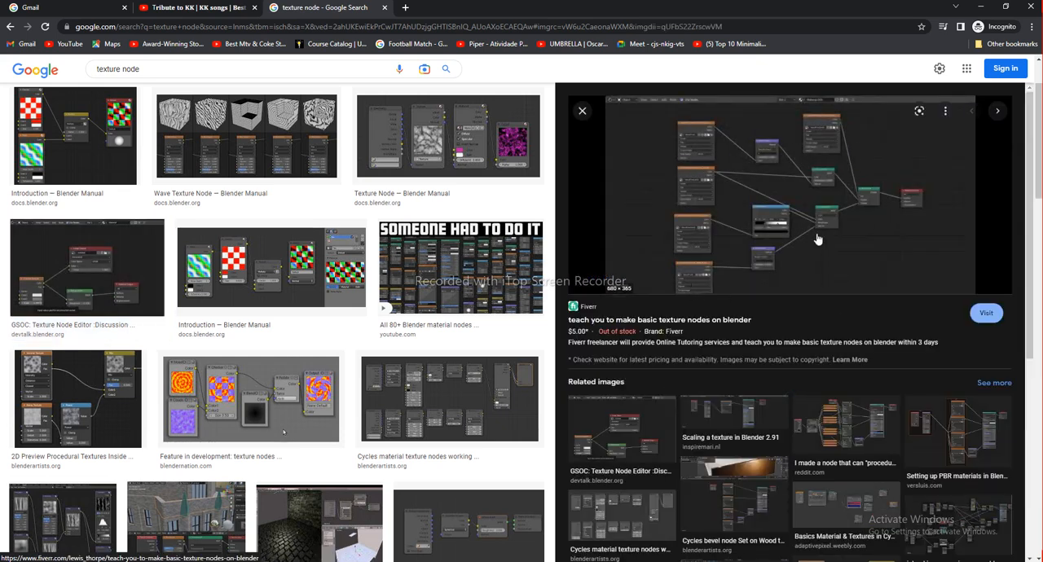
scroll(815, 277, "down", 2)
left_click(944, 411)
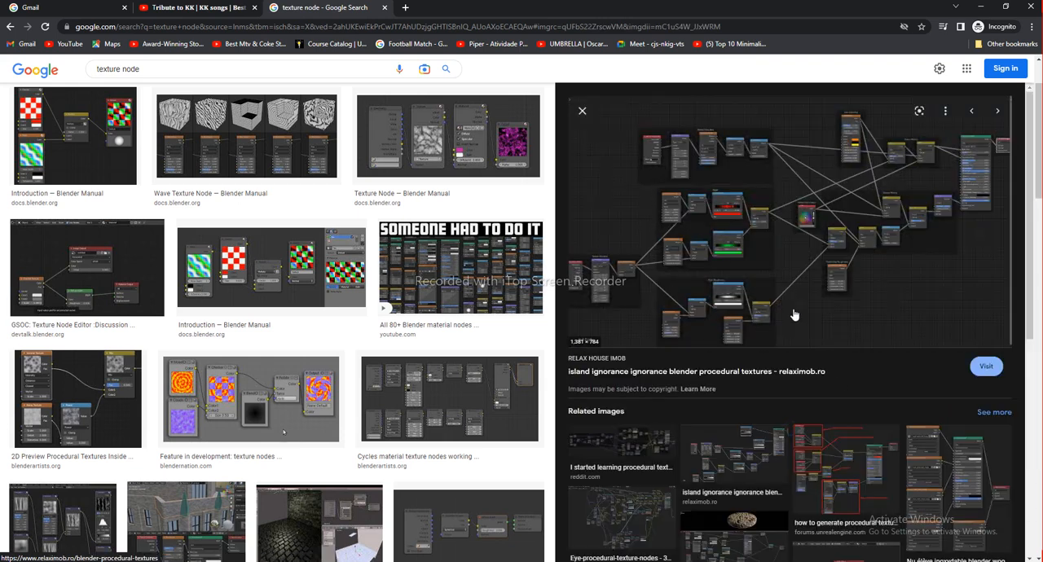
scroll(771, 321, "down", 1)
left_click(633, 466)
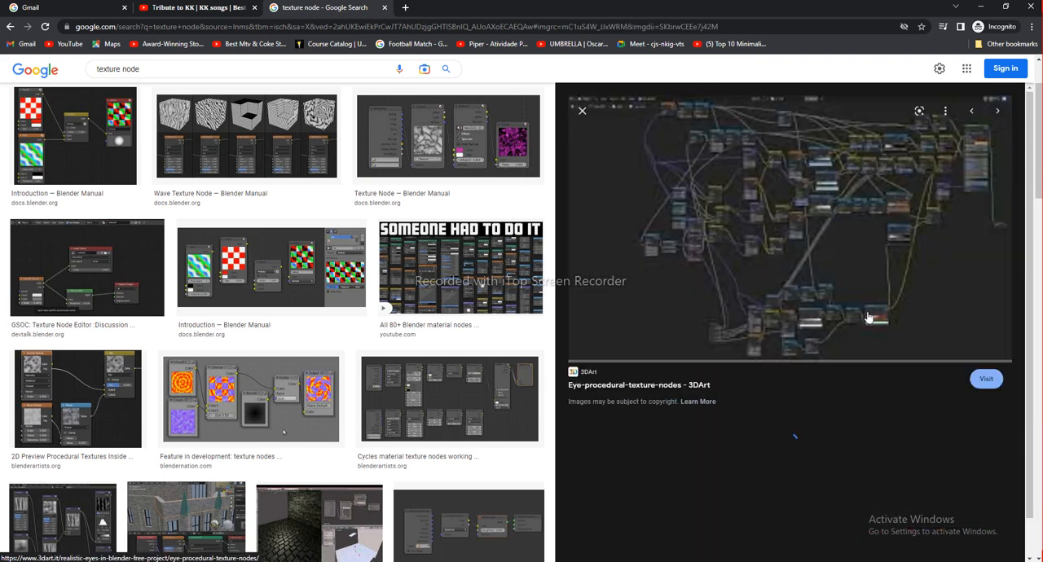
right_click(733, 247)
left_click(790, 344)
left_click(443, 10)
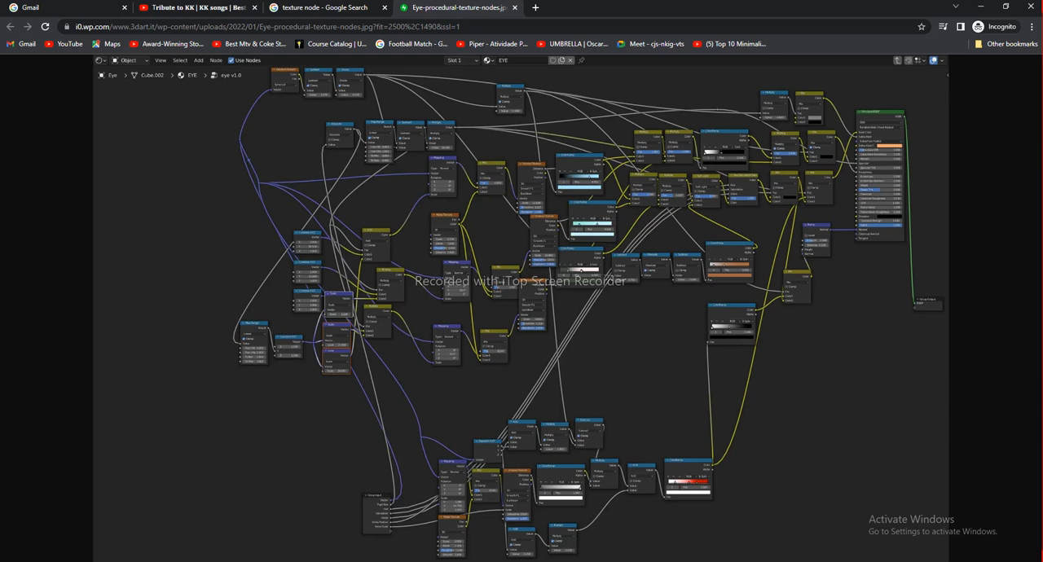
mouse_move(597, 561)
left_click(607, 535)
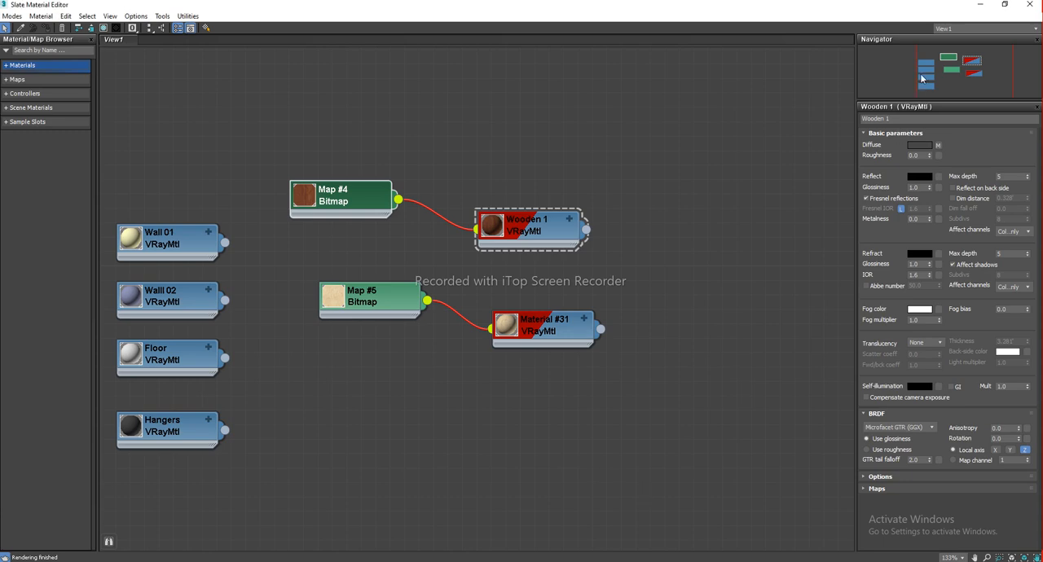
key("alt+Tab")
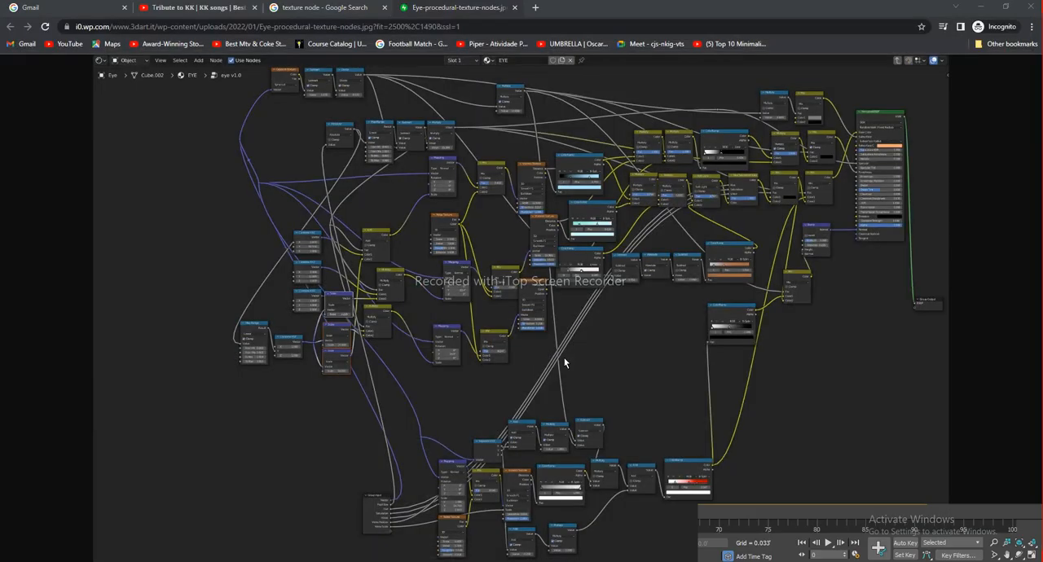
middle_click_drag(727, 308, 579, 315)
scroll(578, 340, "down", 5)
middle_click_drag(317, 365, 634, 340)
left_click(349, 391)
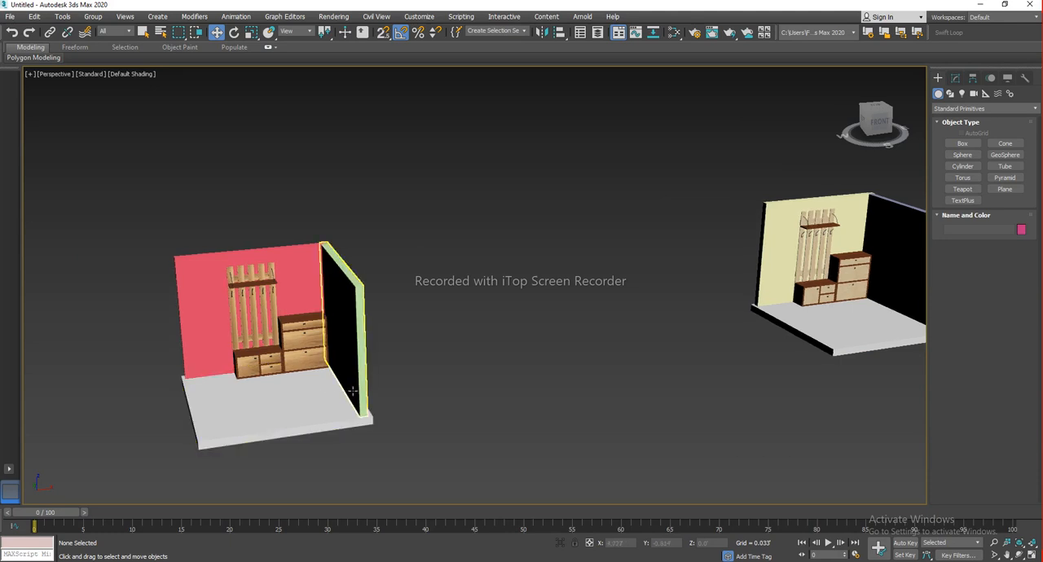
middle_click_drag(888, 268, 645, 304)
scroll(644, 305, "up", 4)
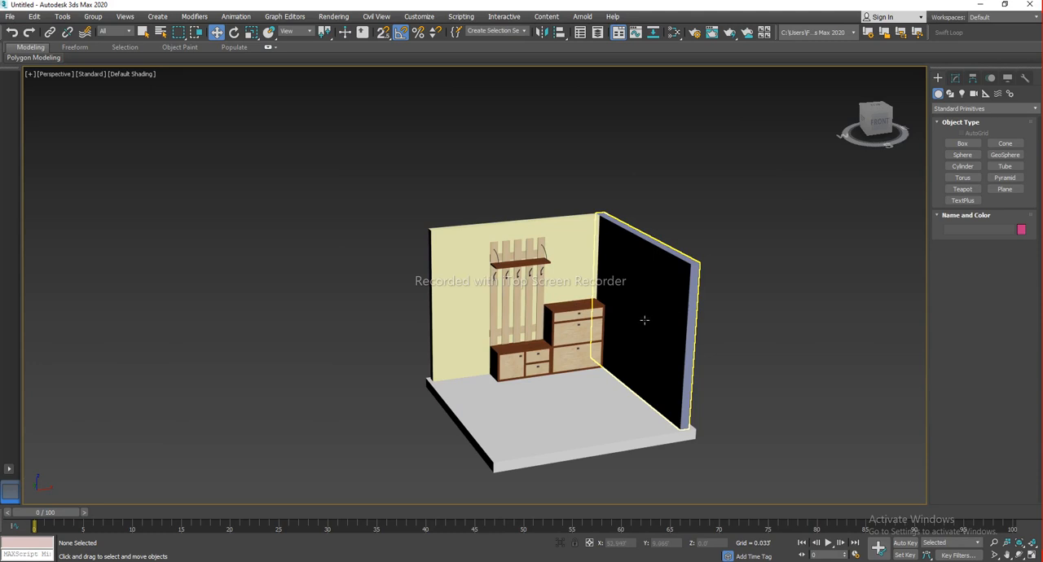
right_click(597, 320)
left_click(770, 437)
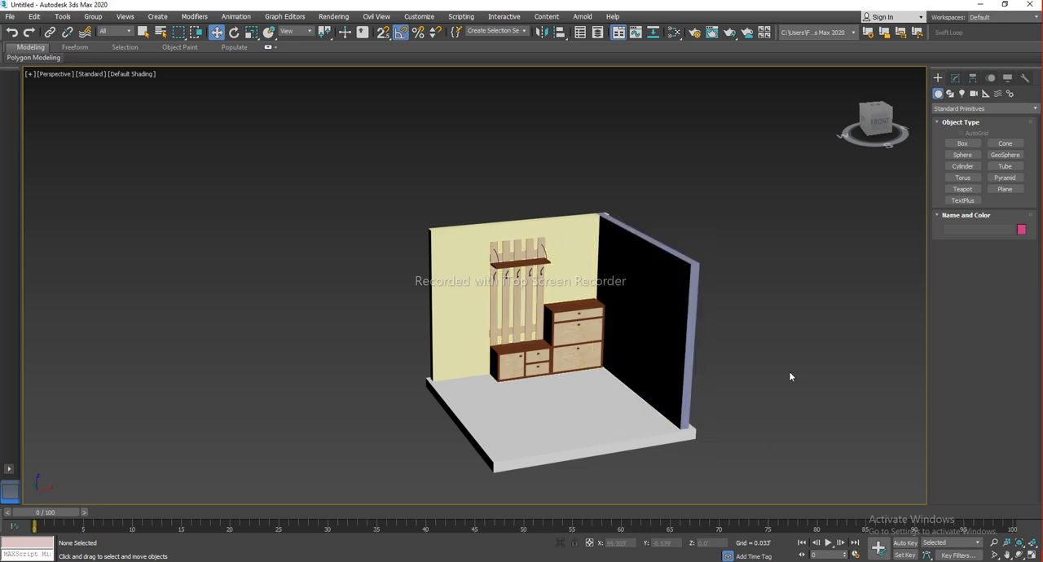